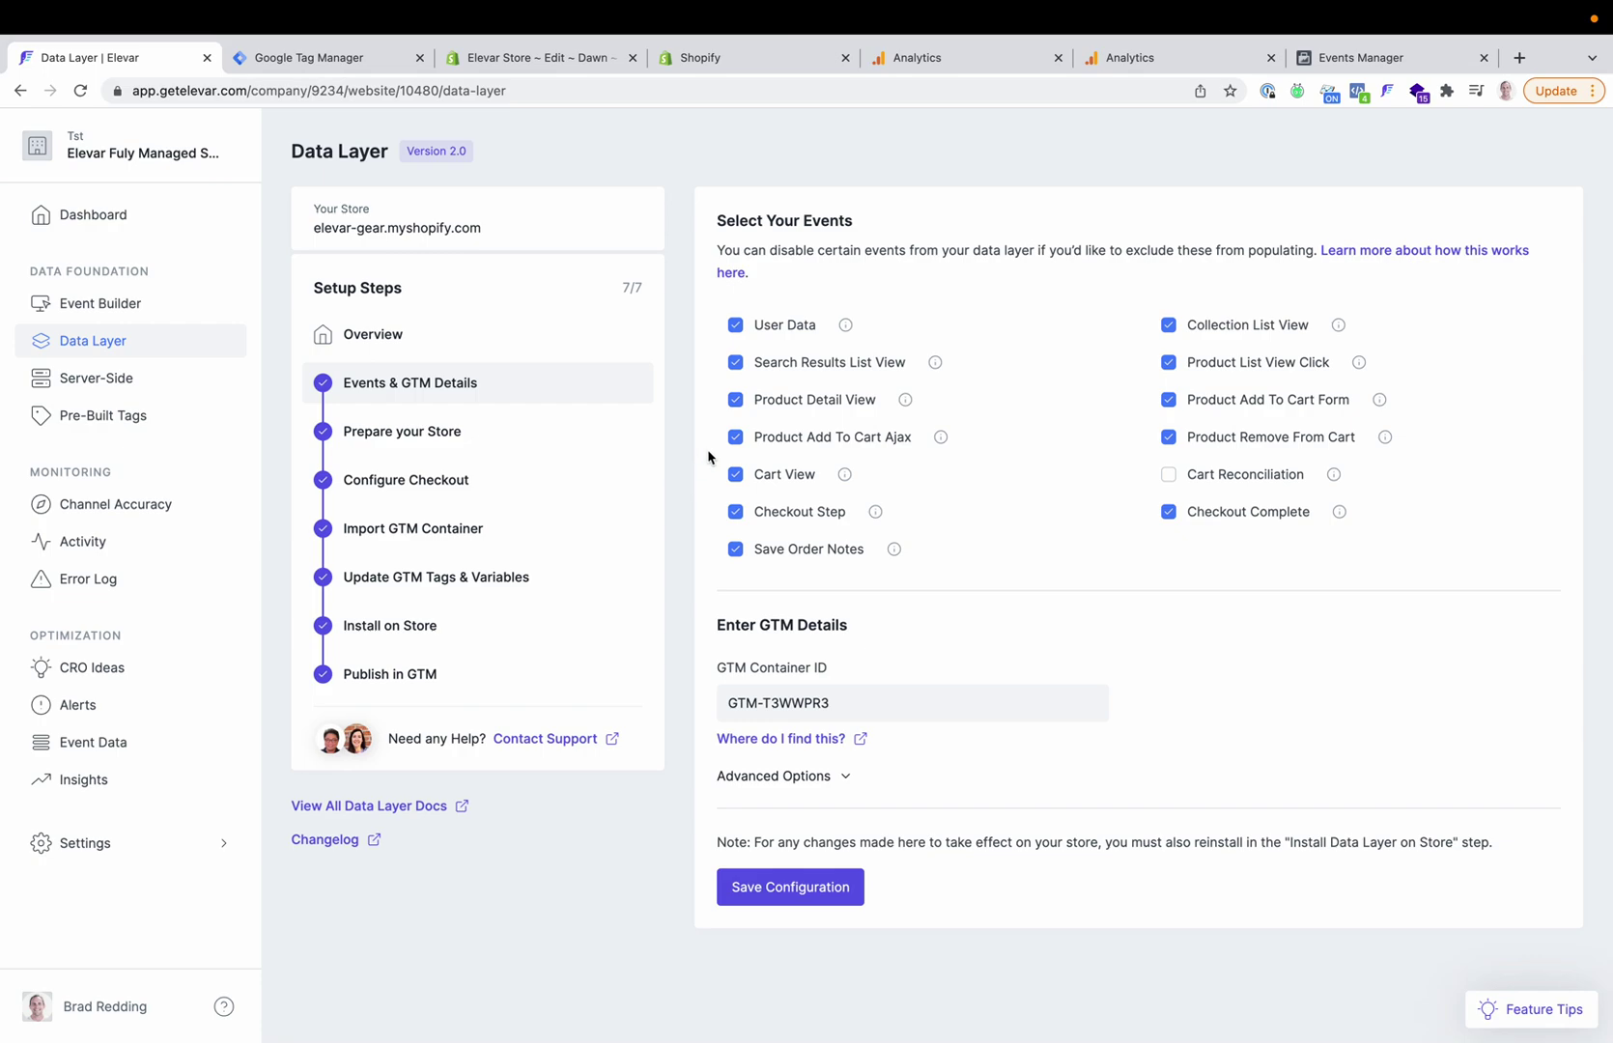
Step: Review the Prepare your Store and Configure Checkout setup instructions in Elevar
left_click(537, 436)
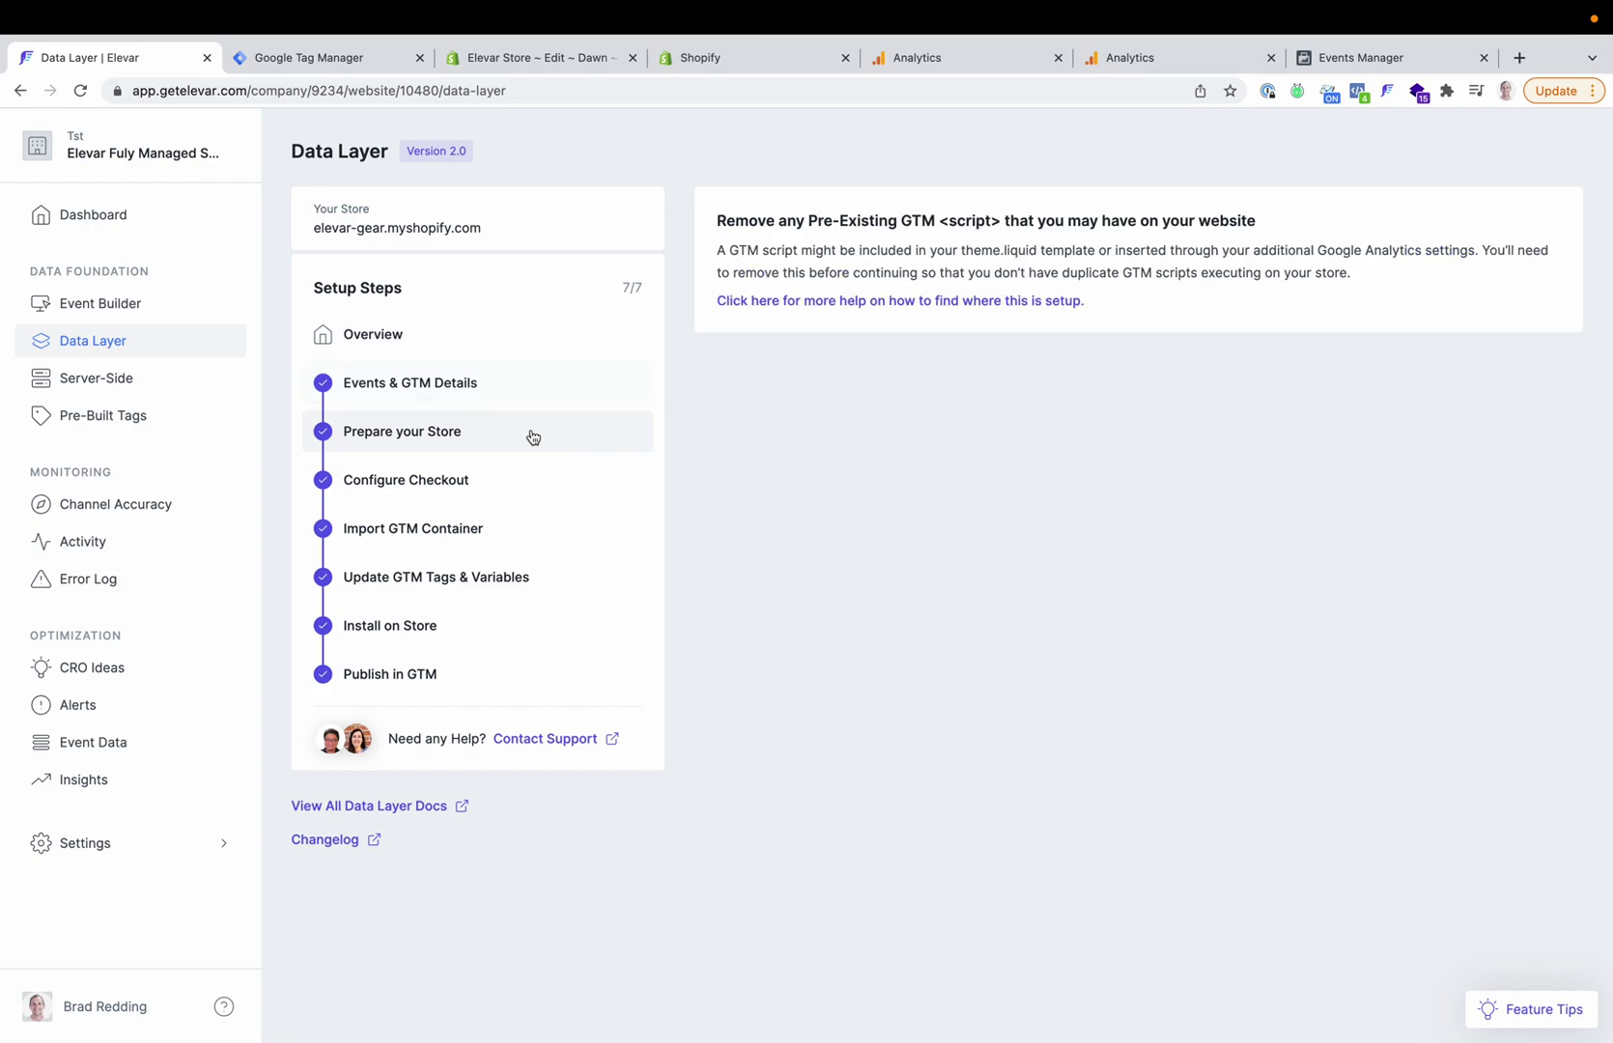
left_click(495, 475)
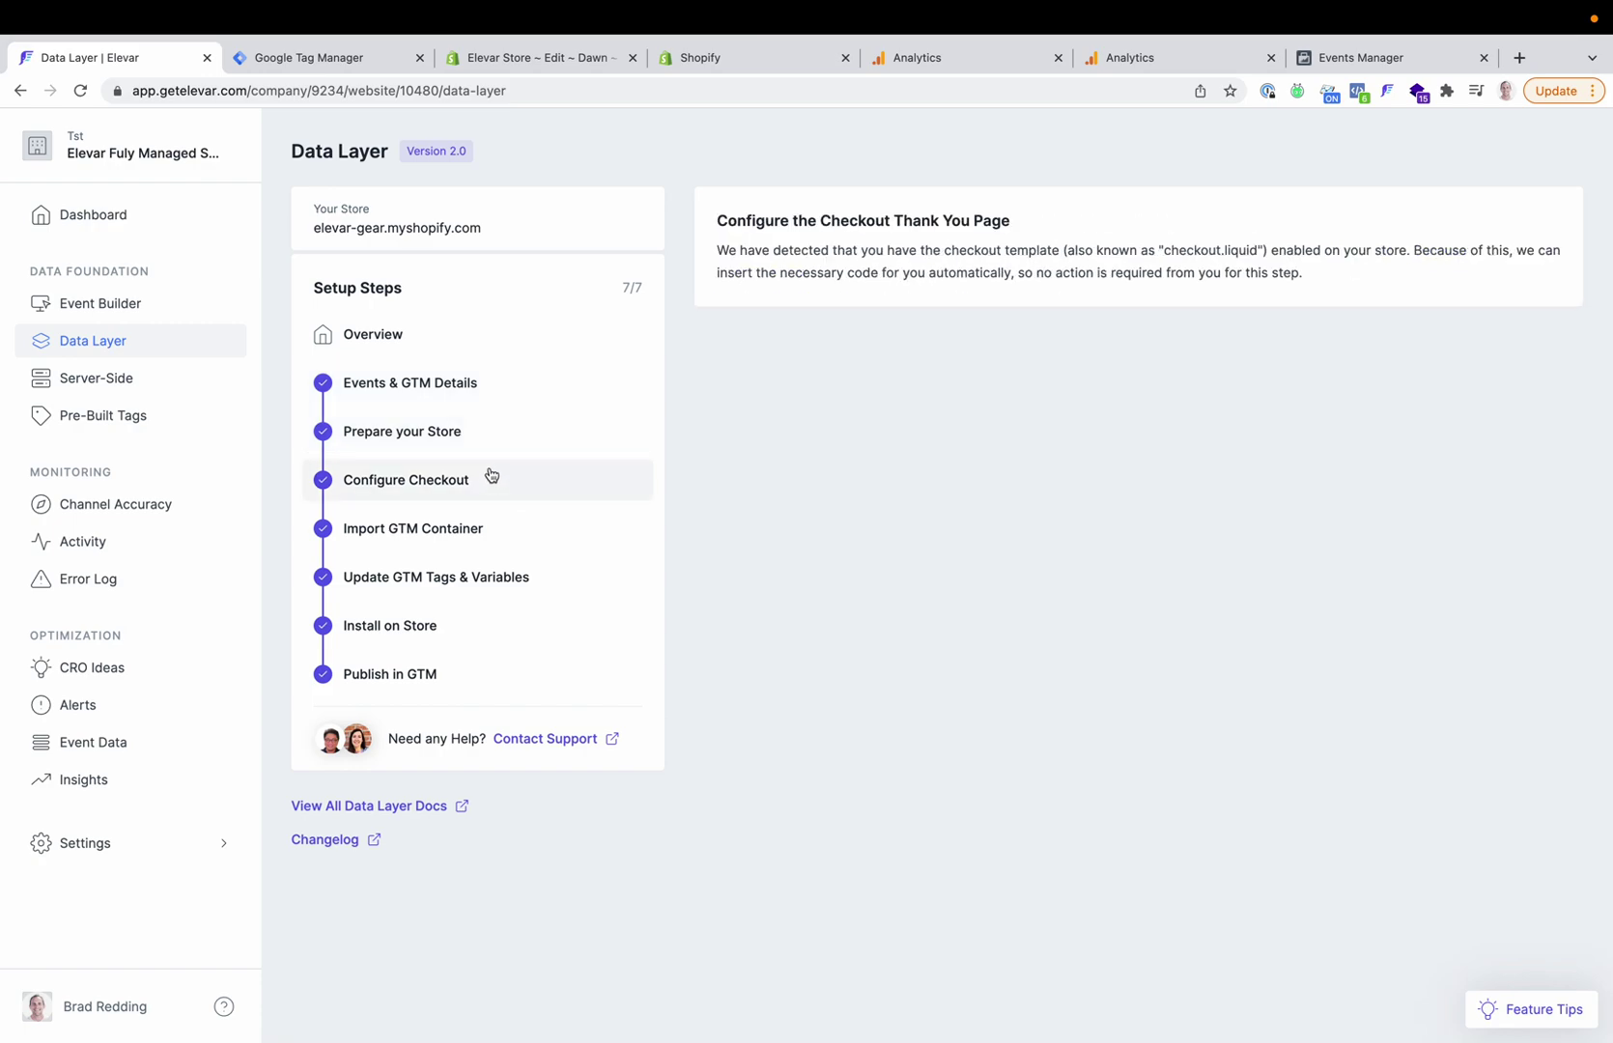
left_click(482, 439)
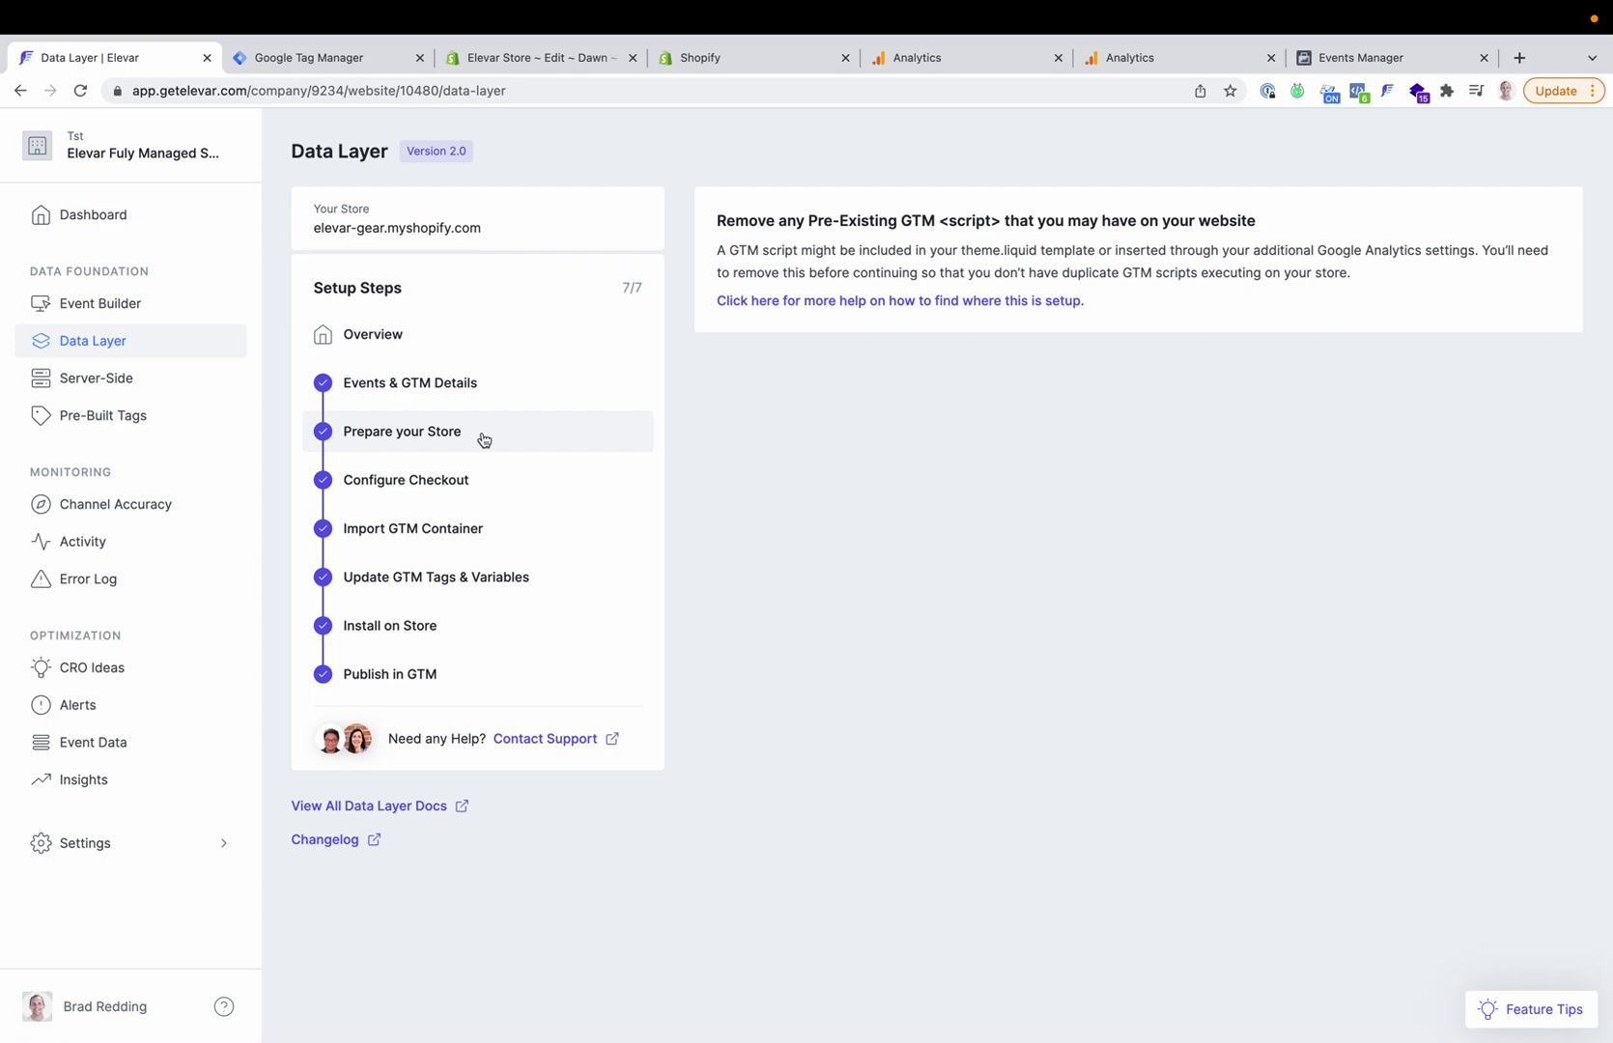
left_click(464, 485)
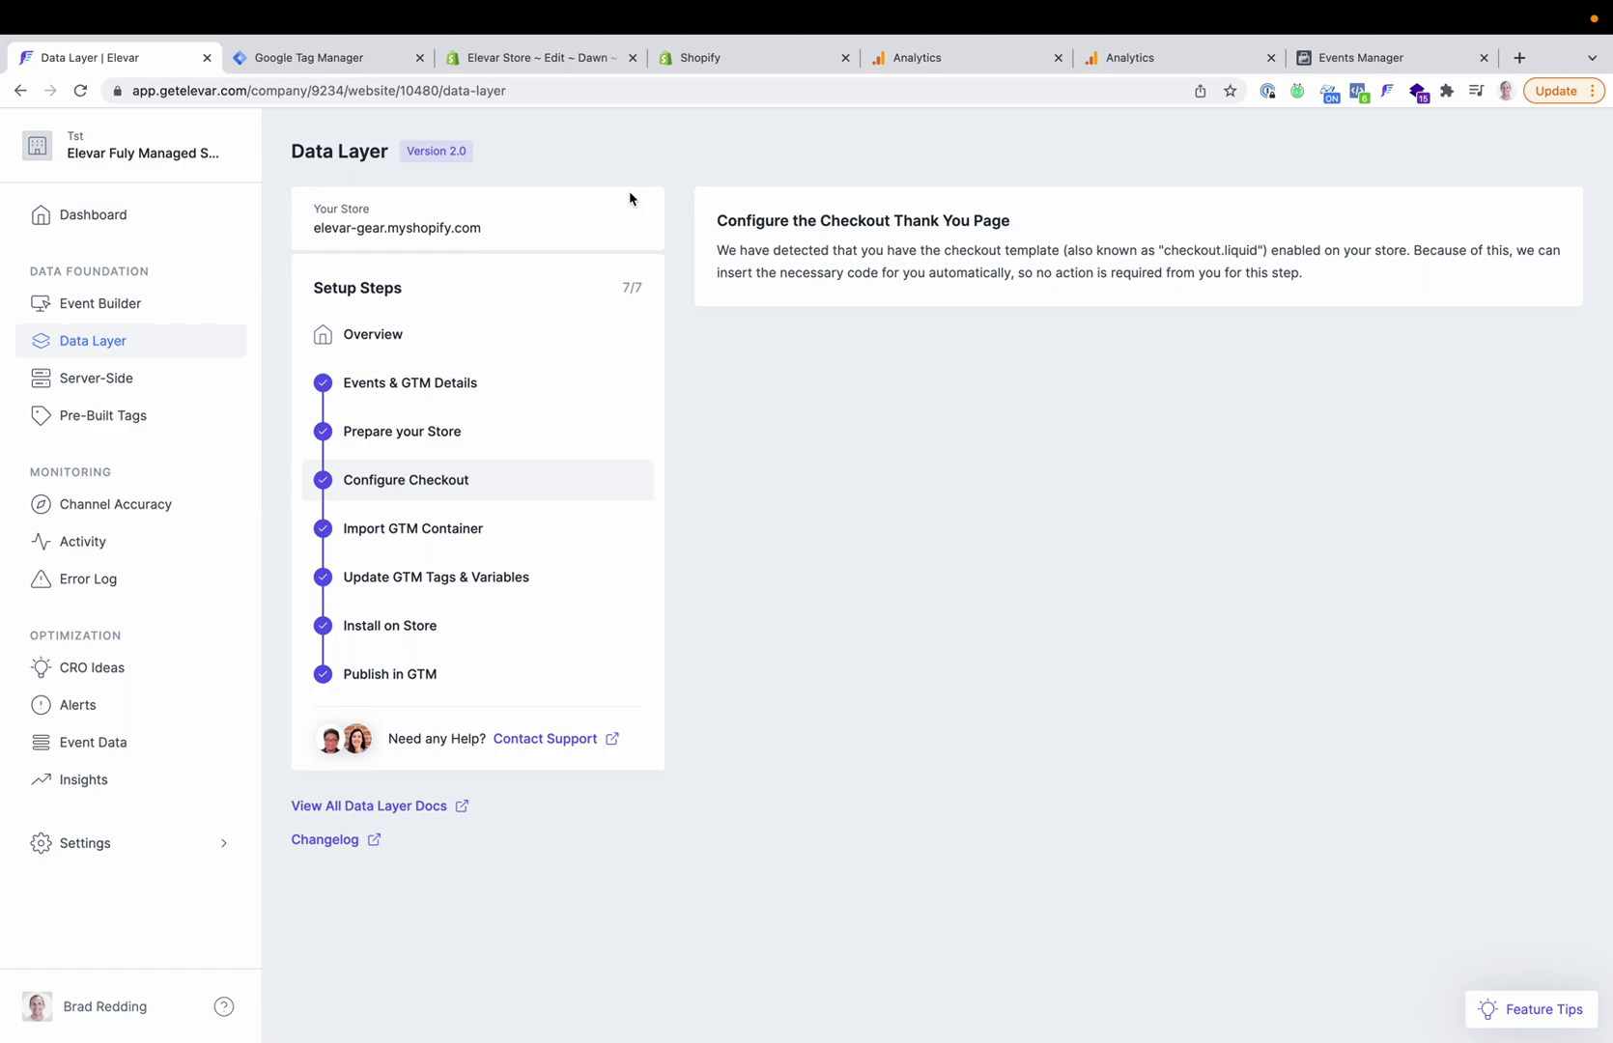
Step: Check Shopify's checkout settings, then bring up the Import GTM Container instructions
left_click(696, 68)
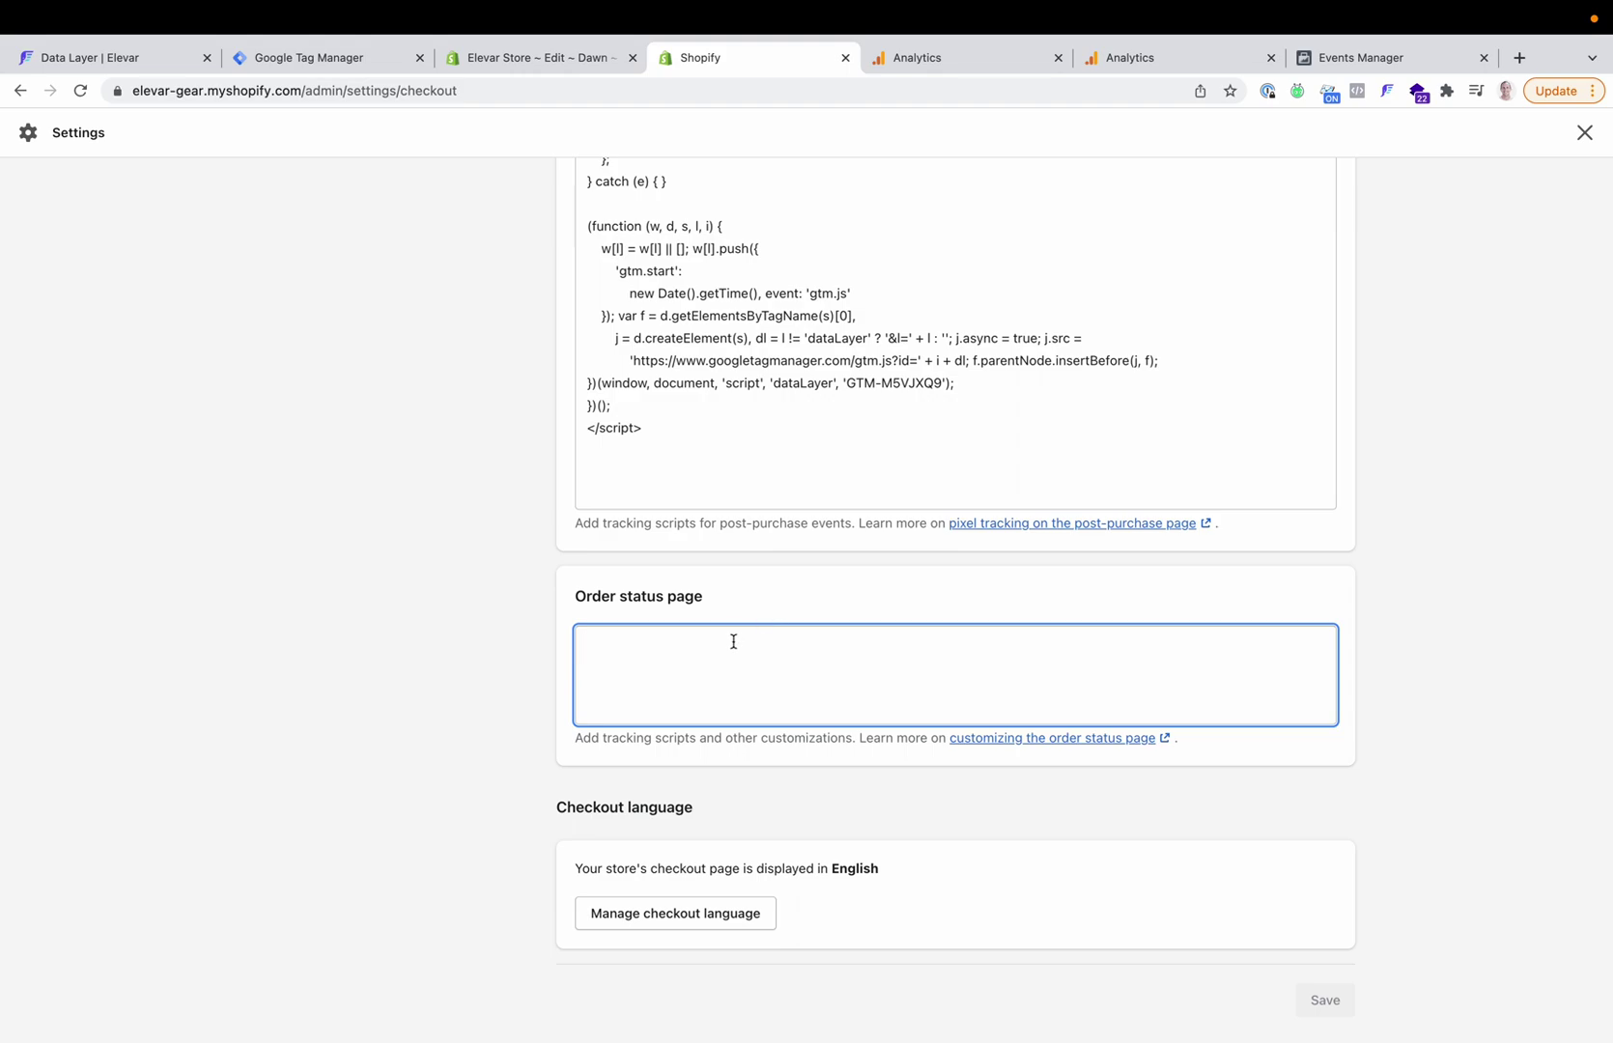
left_click(166, 64)
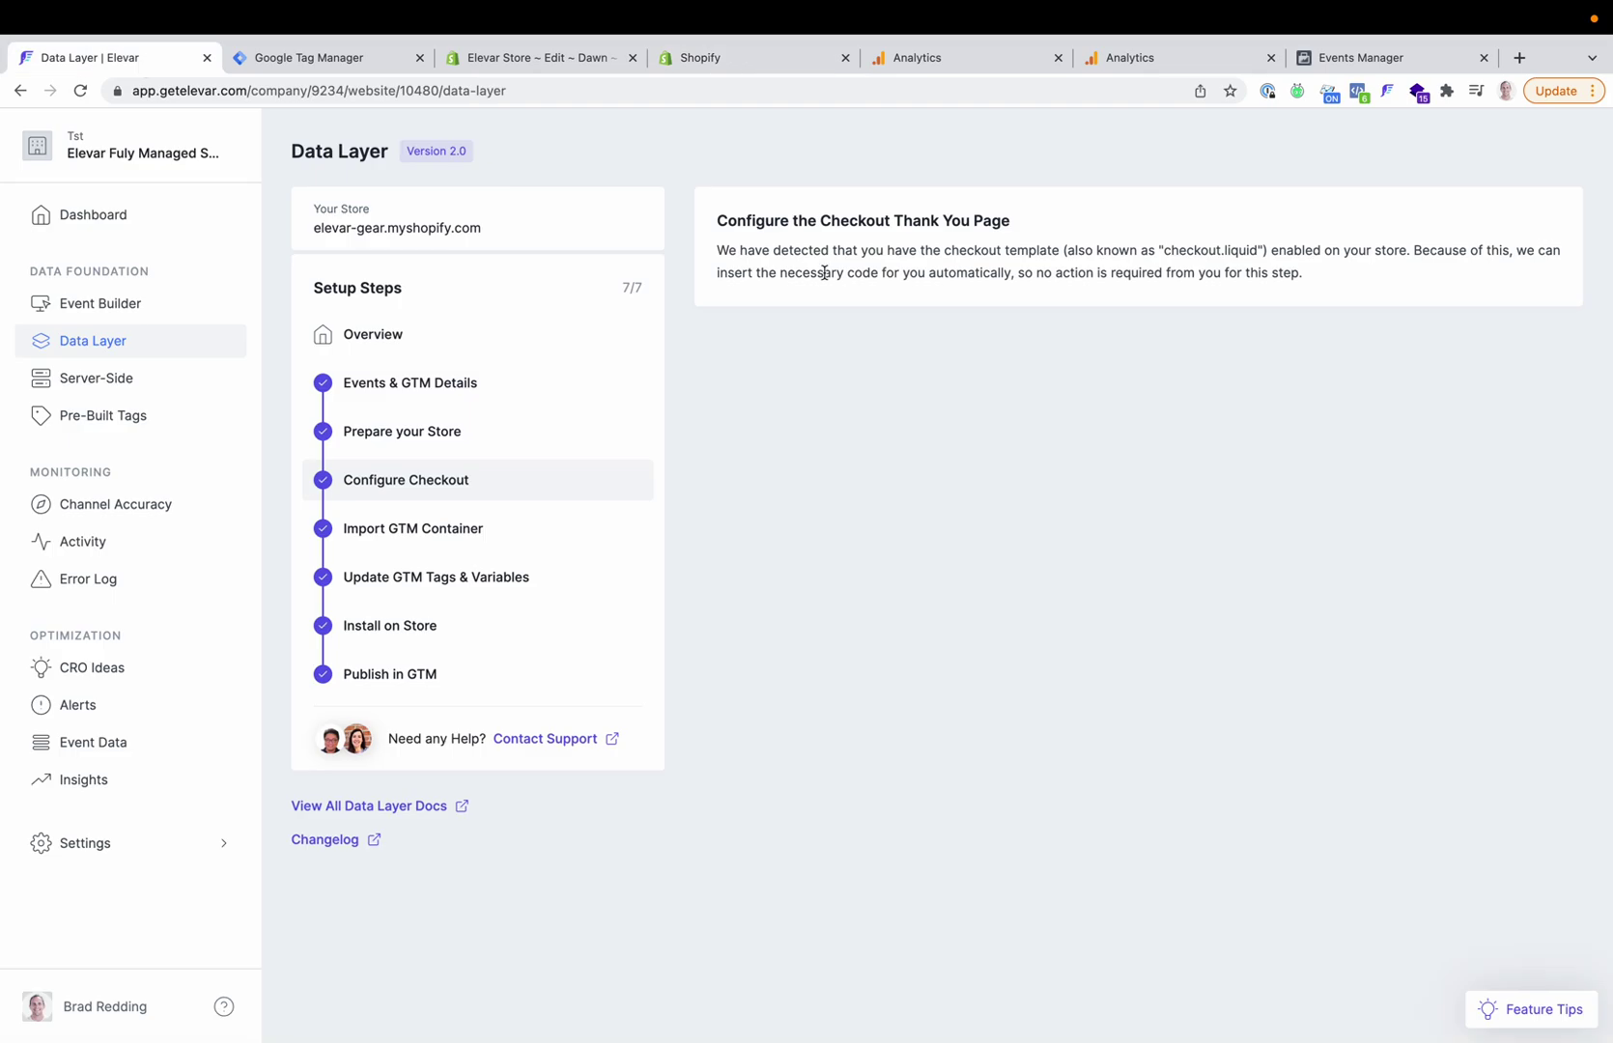
left_click(725, 60)
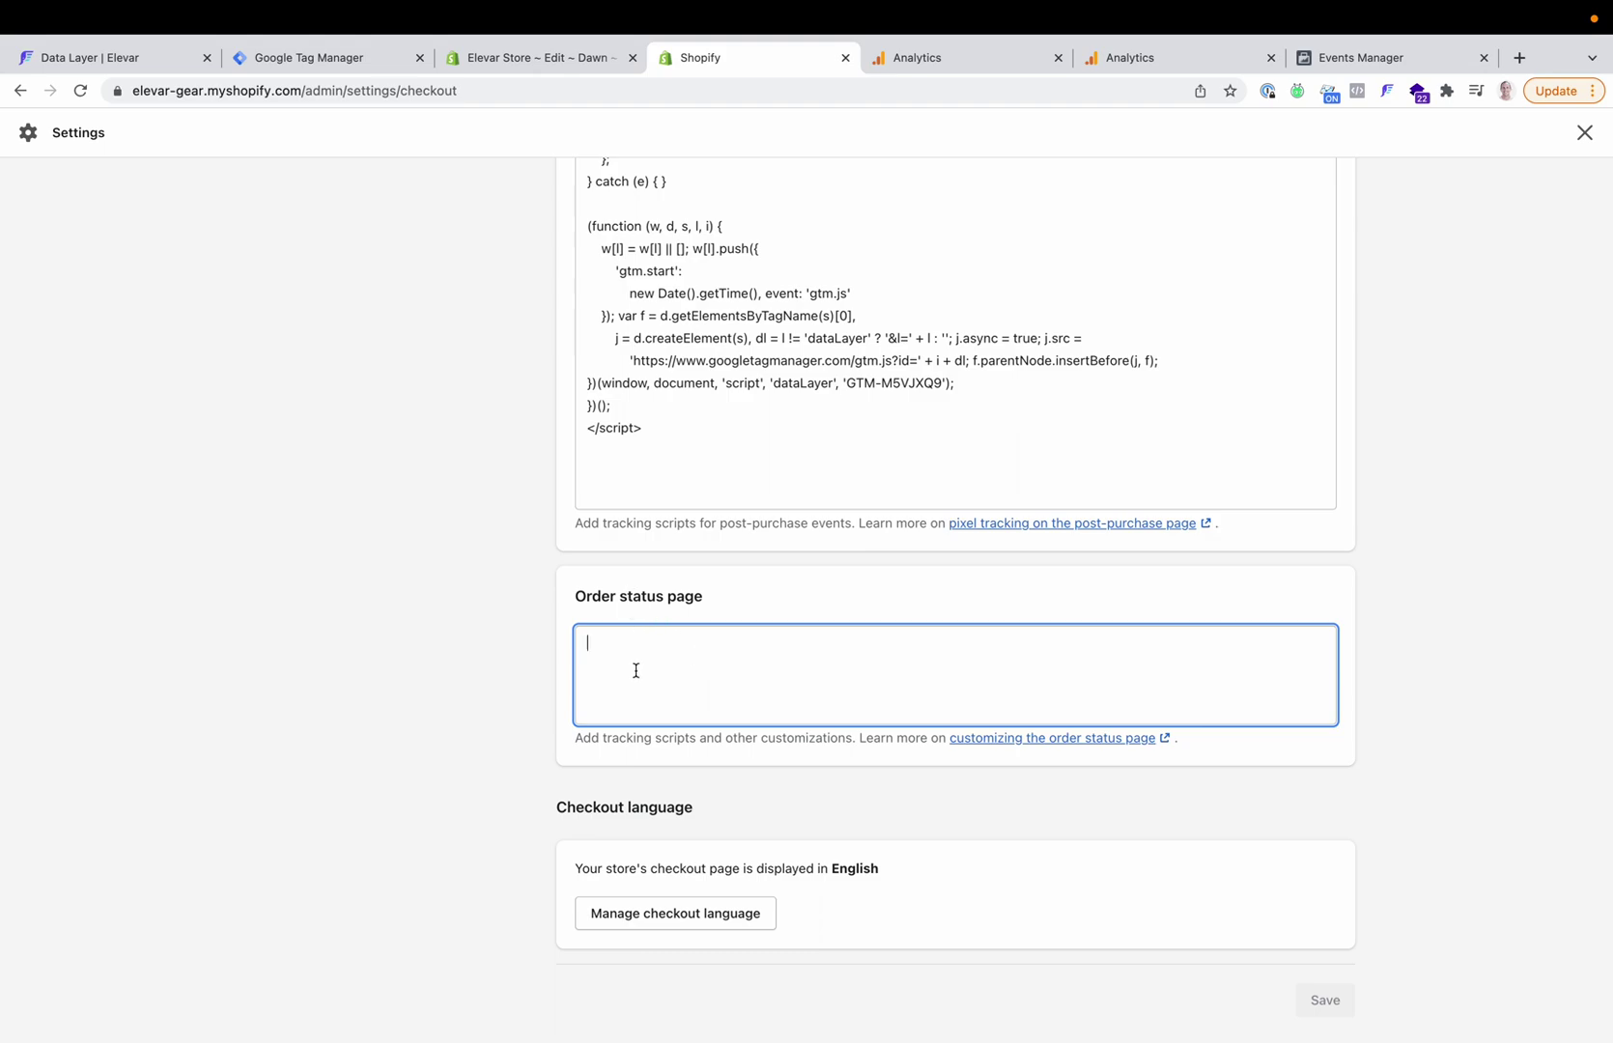
left_click(118, 61)
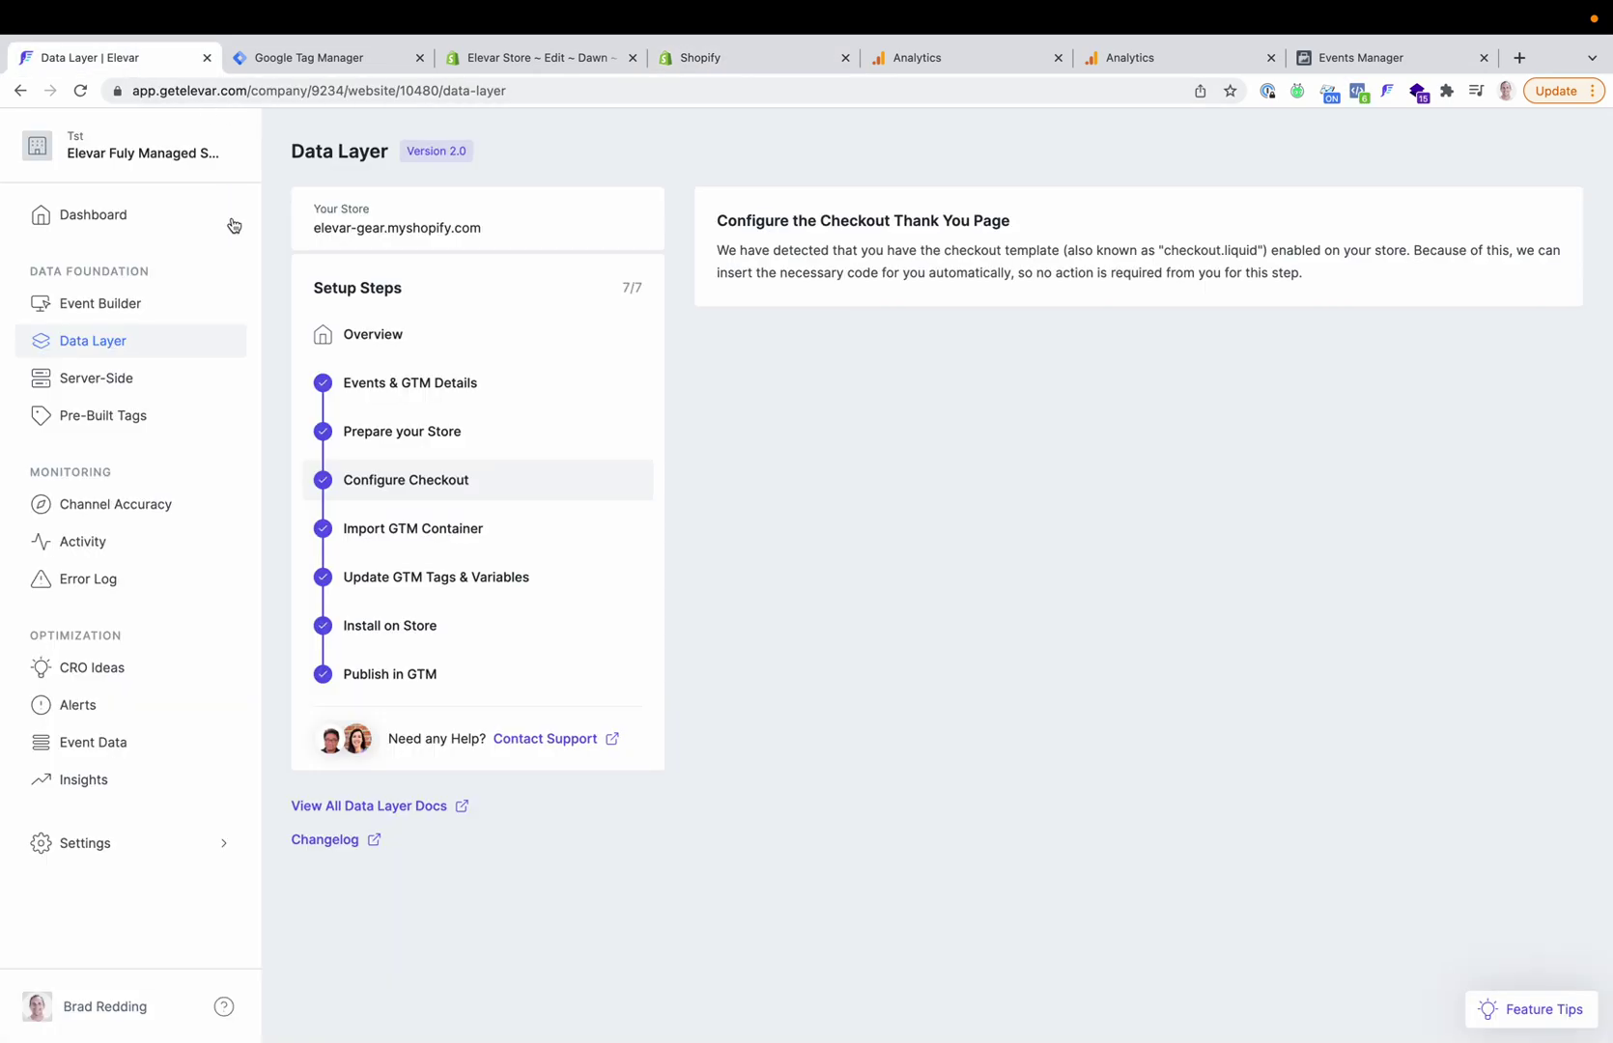
left_click(431, 538)
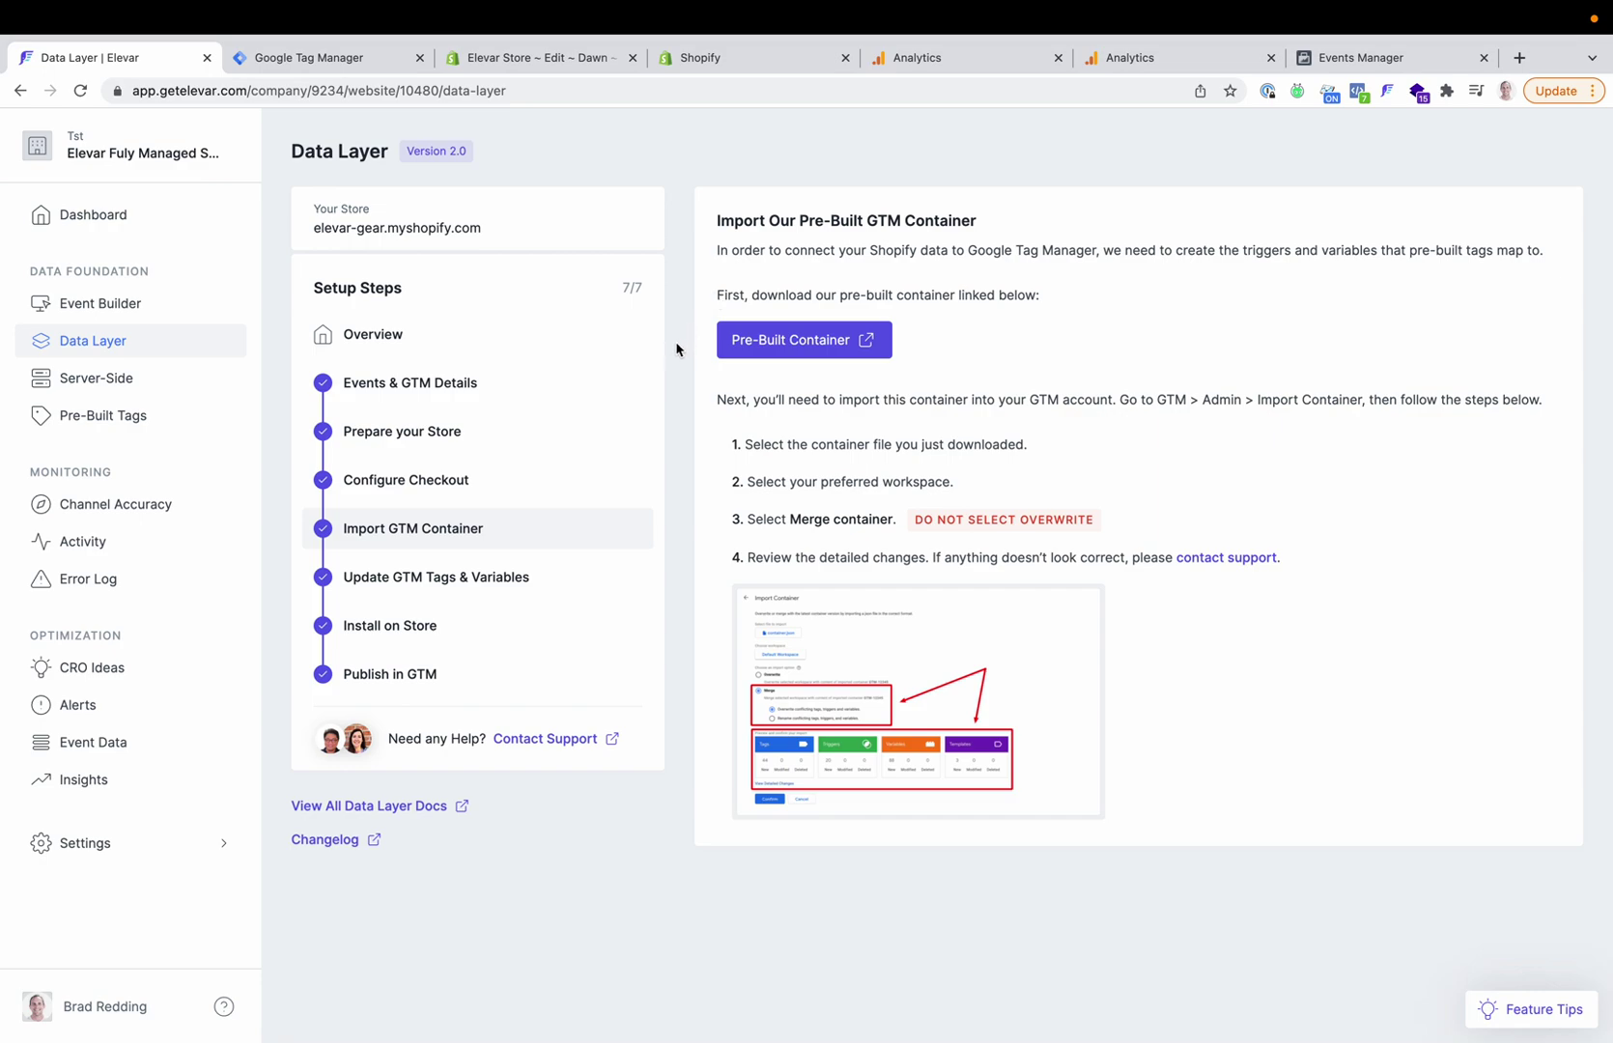
left_click(90, 423)
Step: Open the Base Data Layer Installation card, a Web GTM container last updated 3rd Nov 2021
left_click(396, 450)
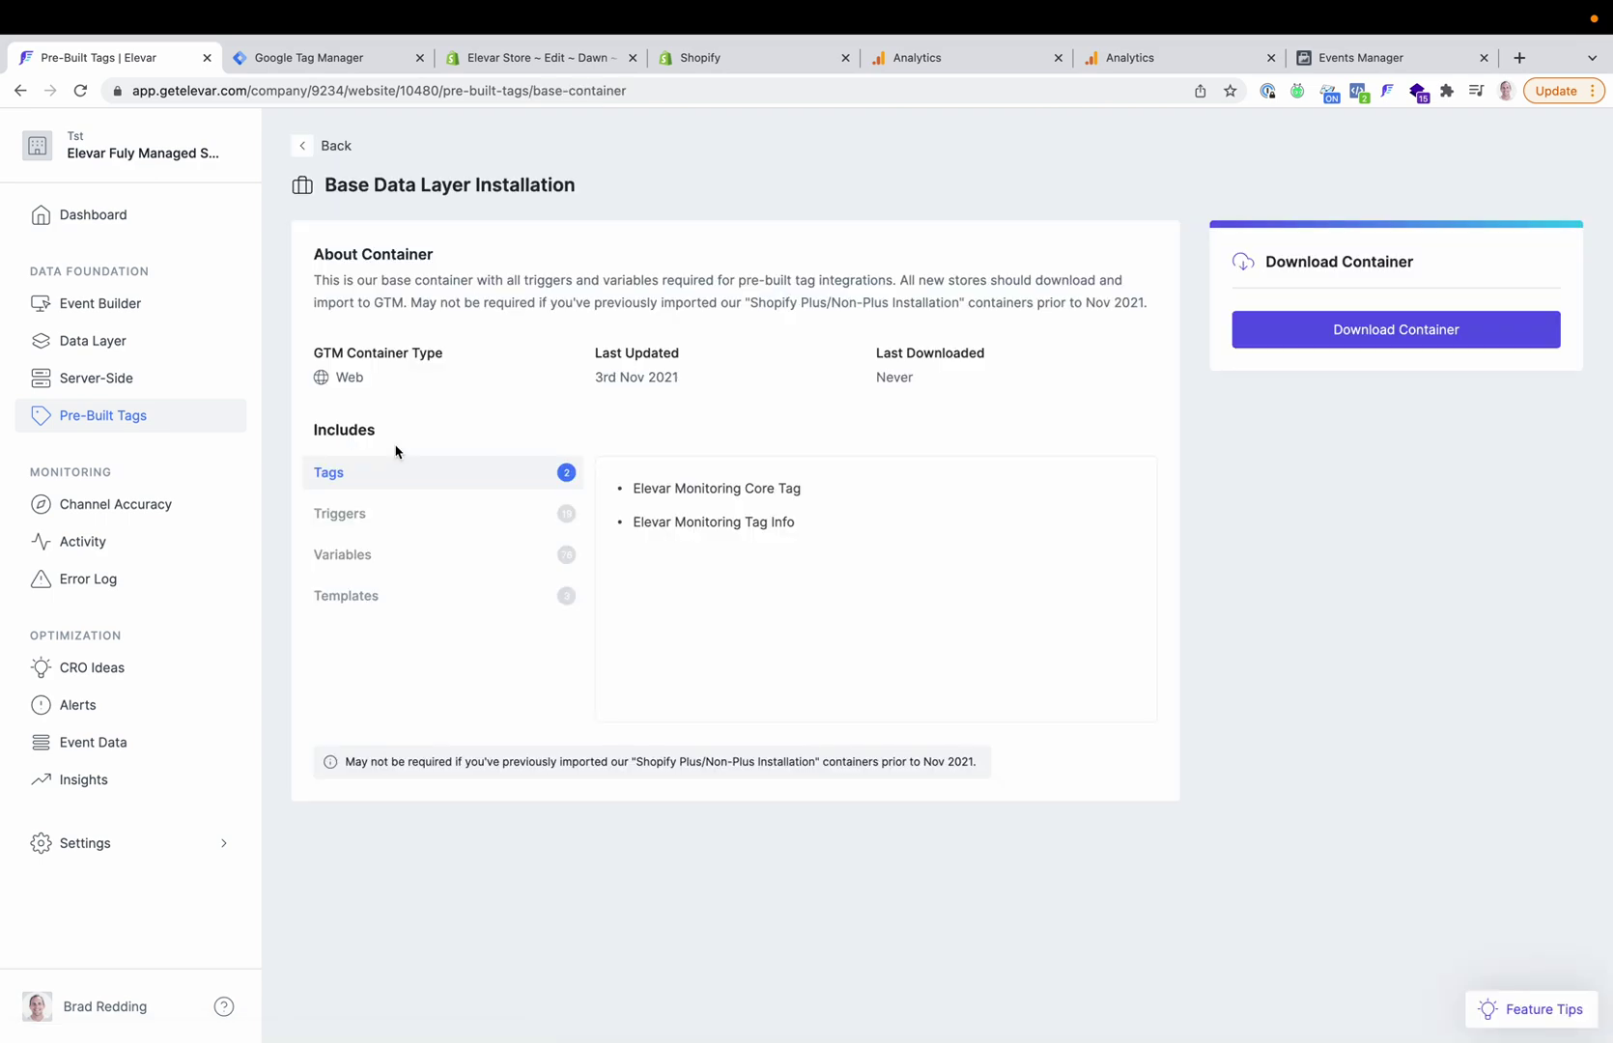
left_click(320, 66)
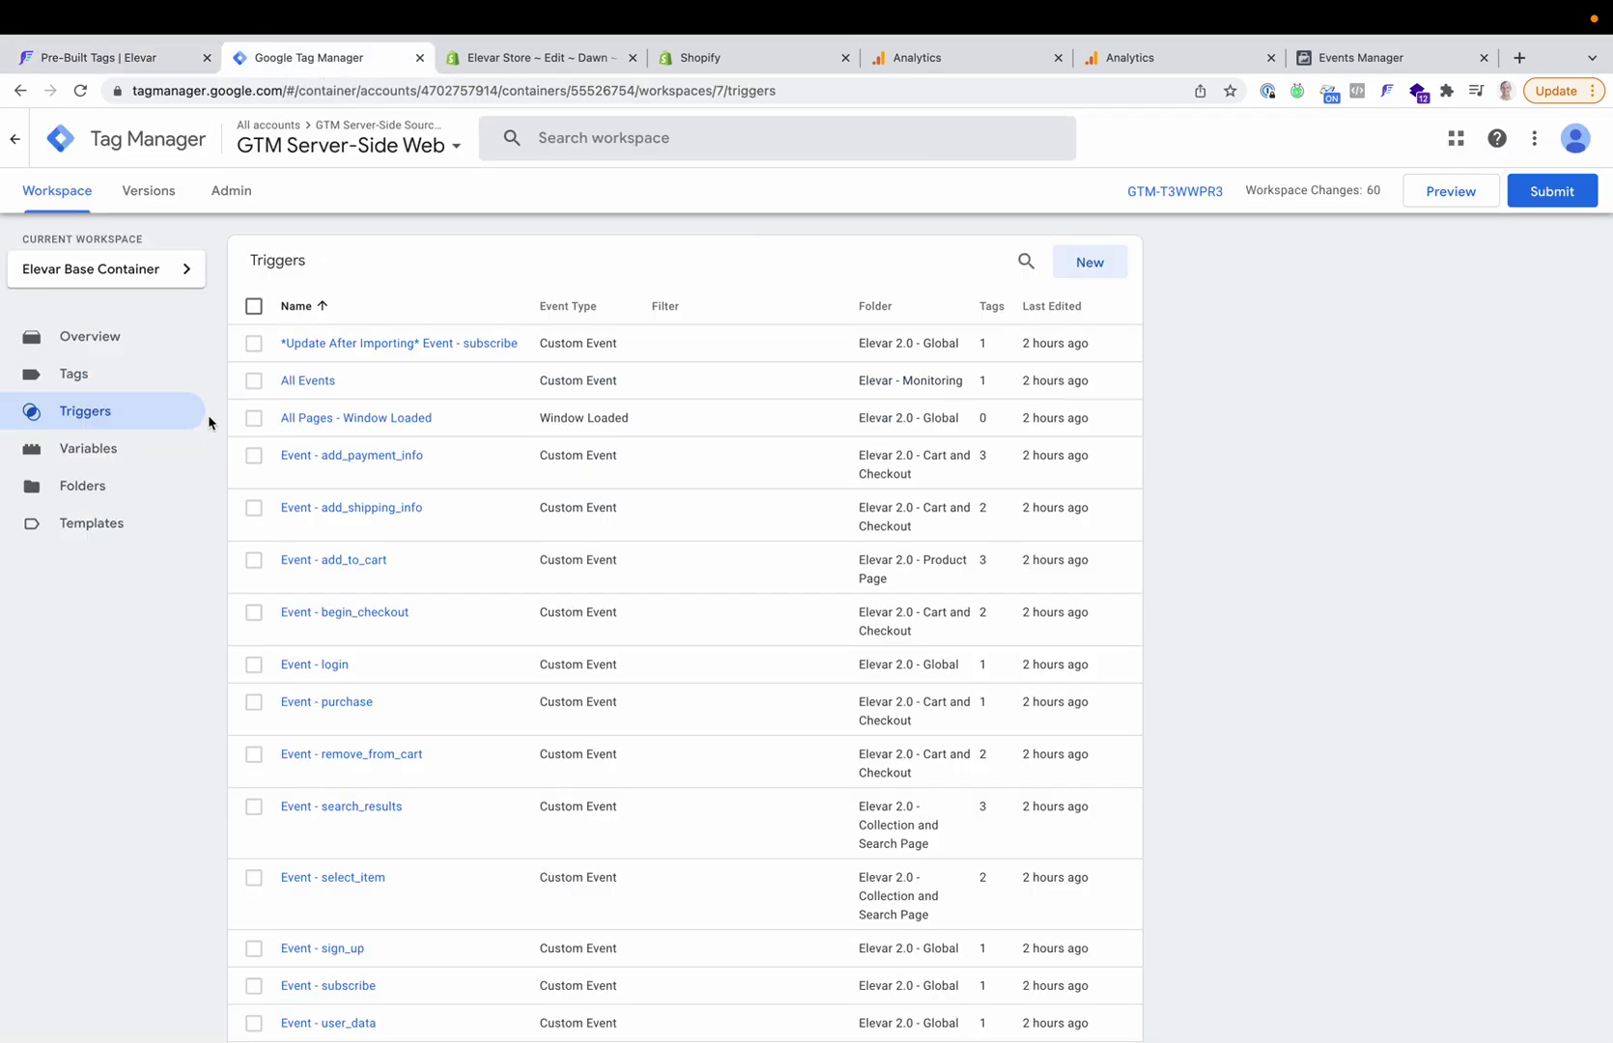
Step: Scroll through the Elevar Base Container's dlv data layer variables in the Elevar 2.0 folders
scroll(357, 560, "down", 1)
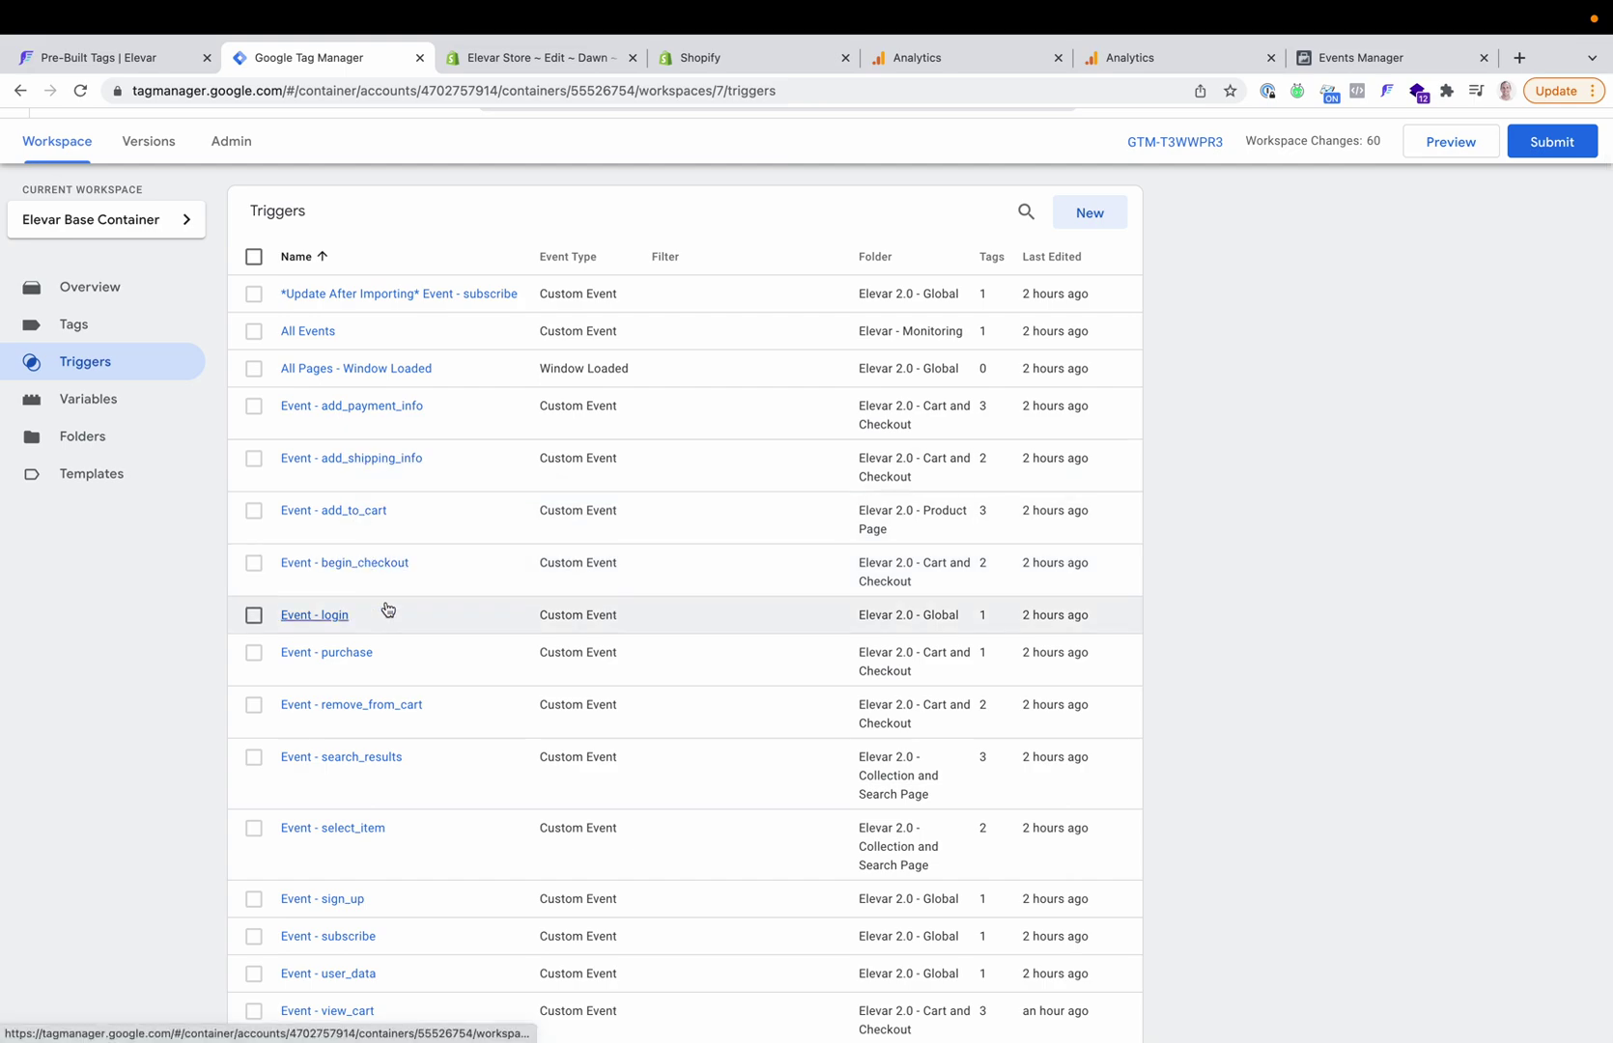
left_click(128, 404)
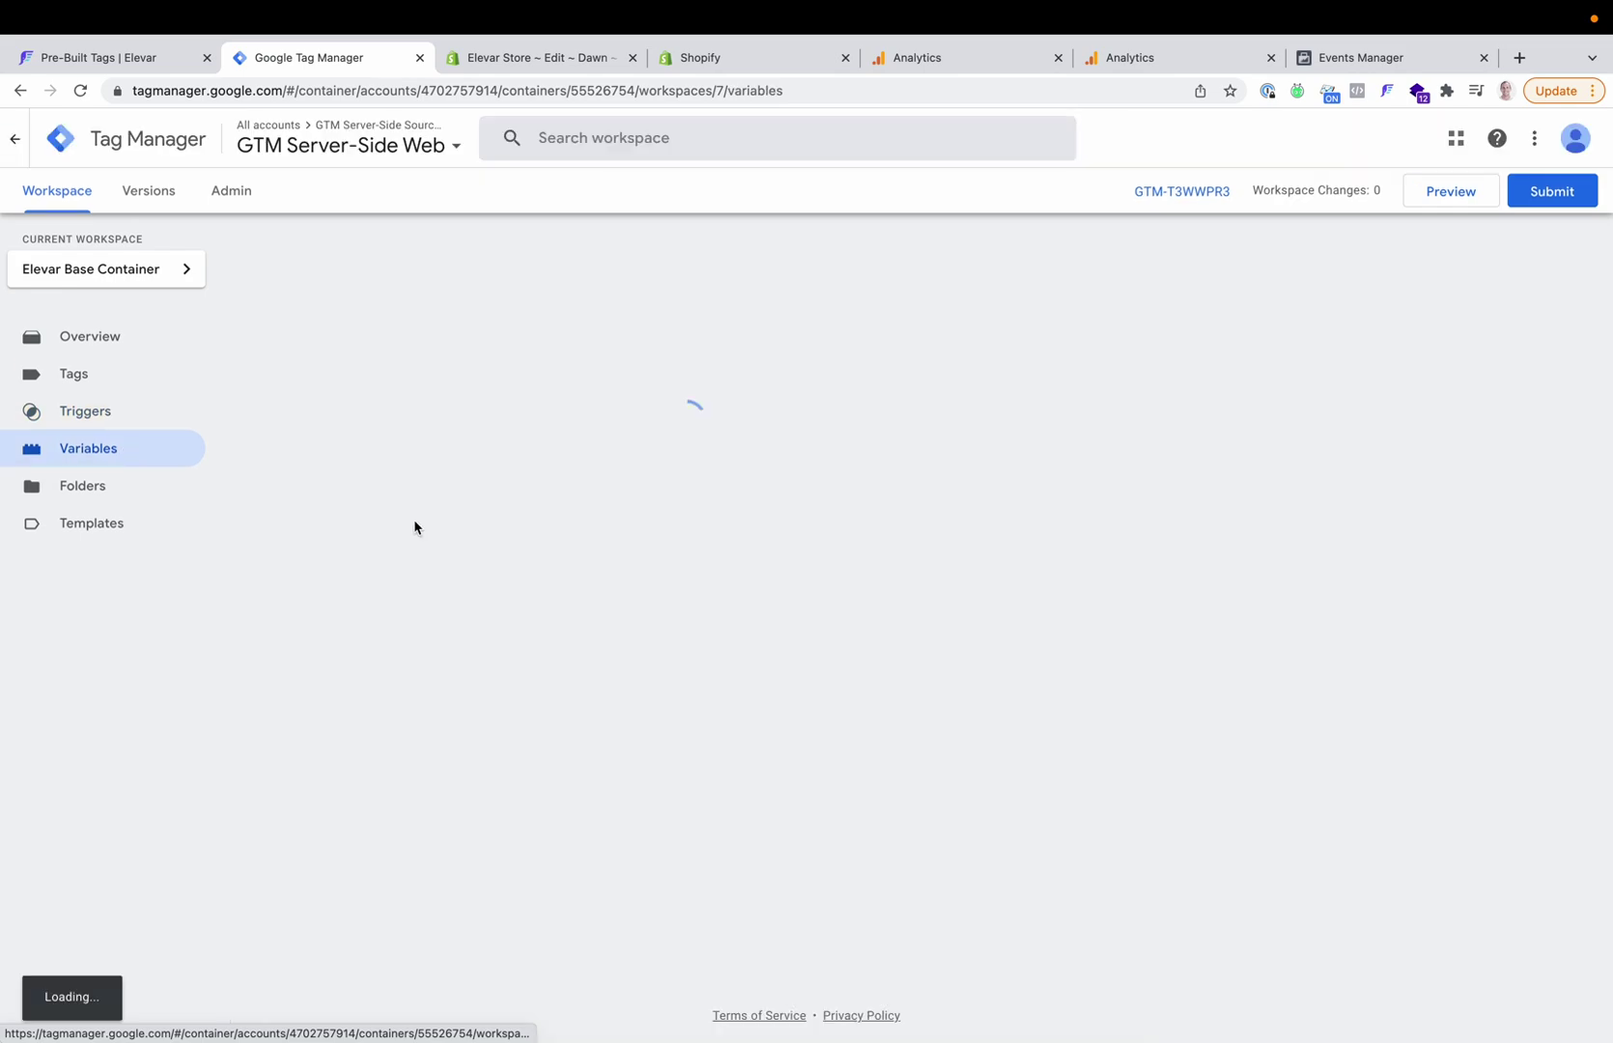
scroll(648, 647, "down", 5)
scroll(648, 647, "down", 5)
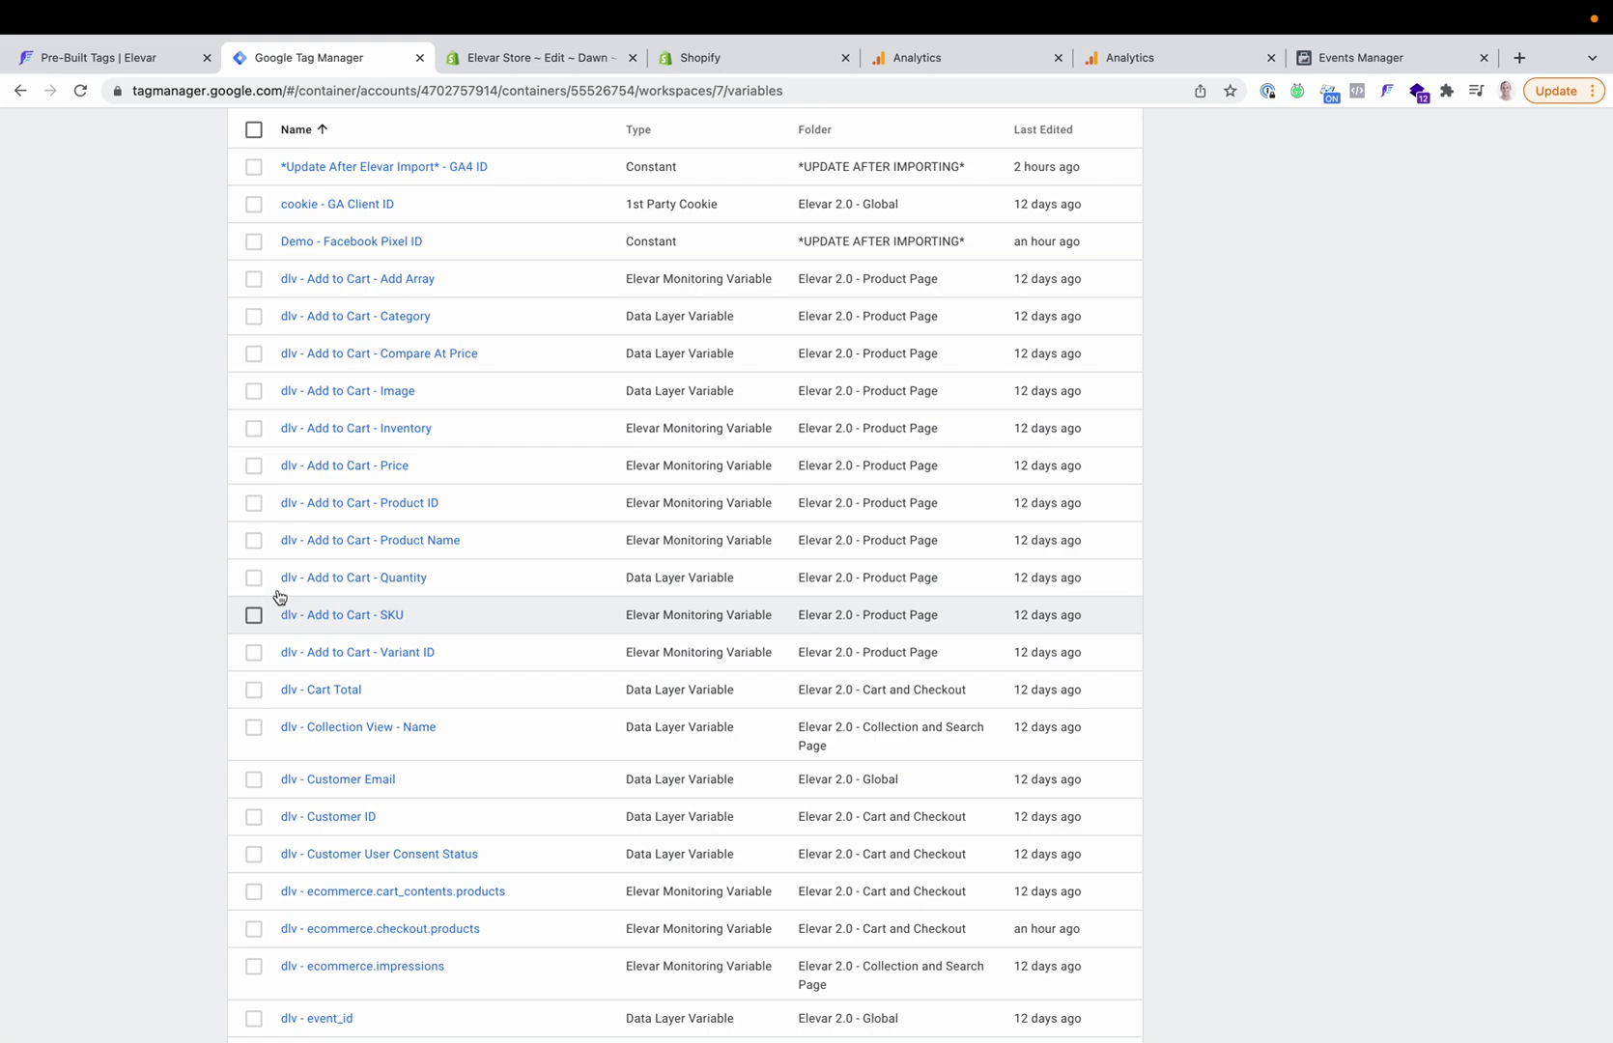
Step: Go back to the full Pre-Built Tags list and open the Facebook Pixel & CAPI container
left_click(130, 60)
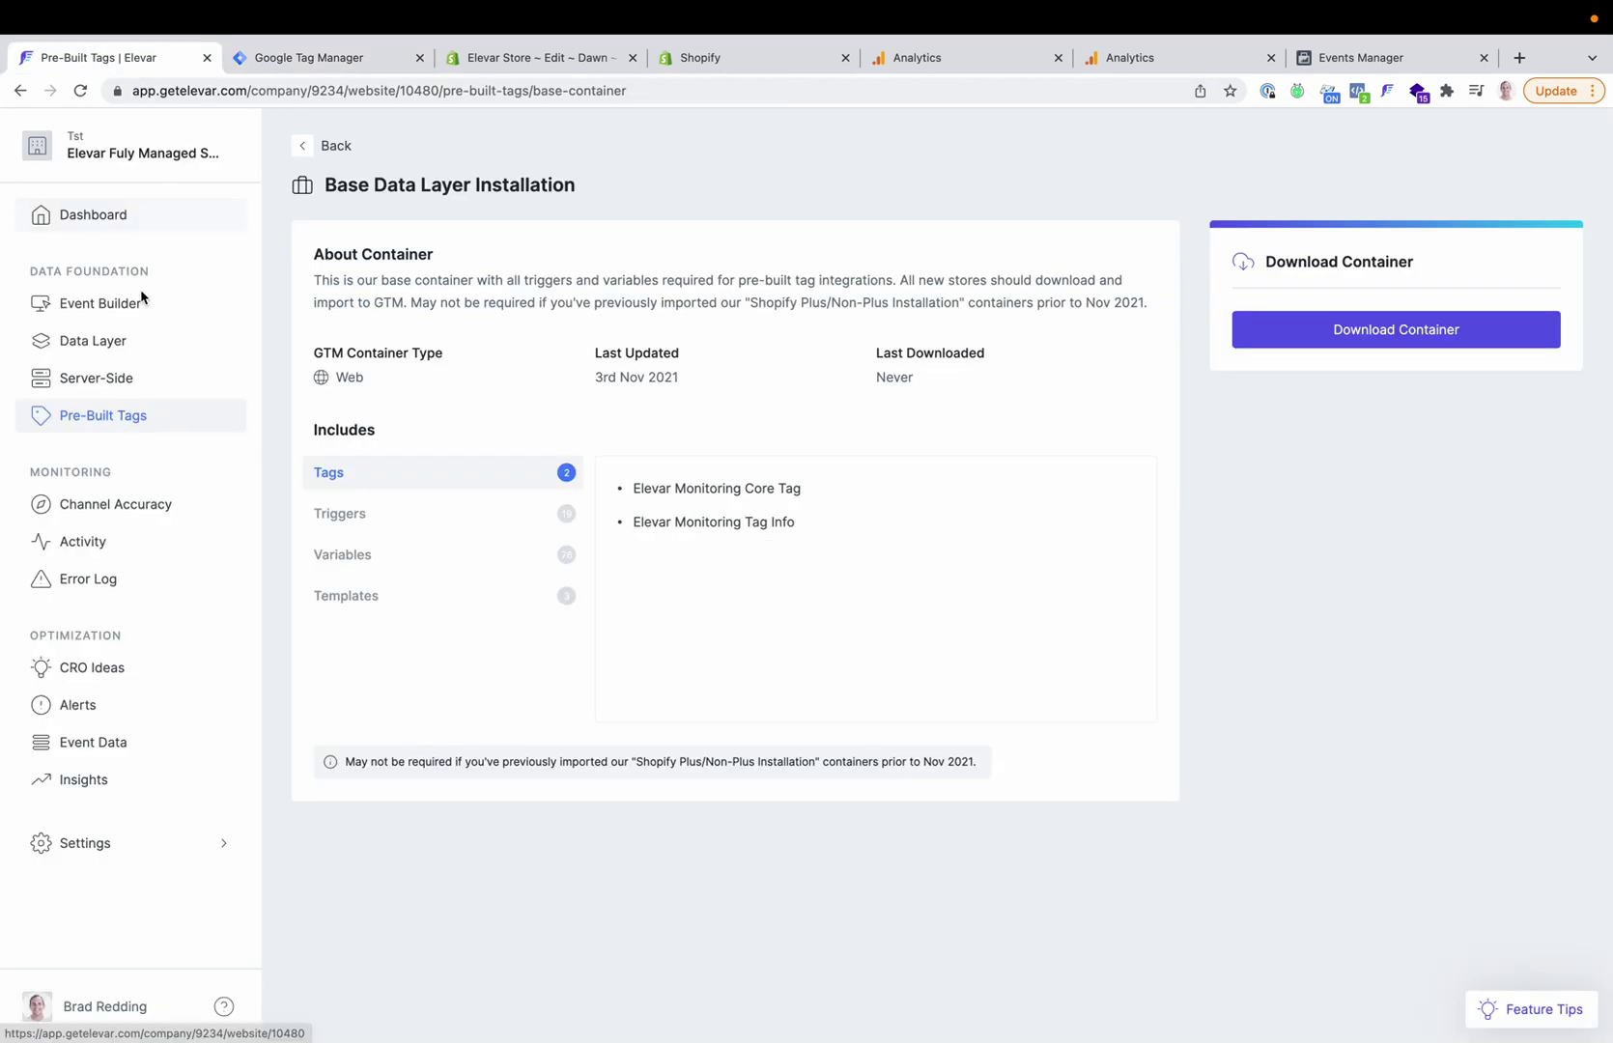
left_click(307, 146)
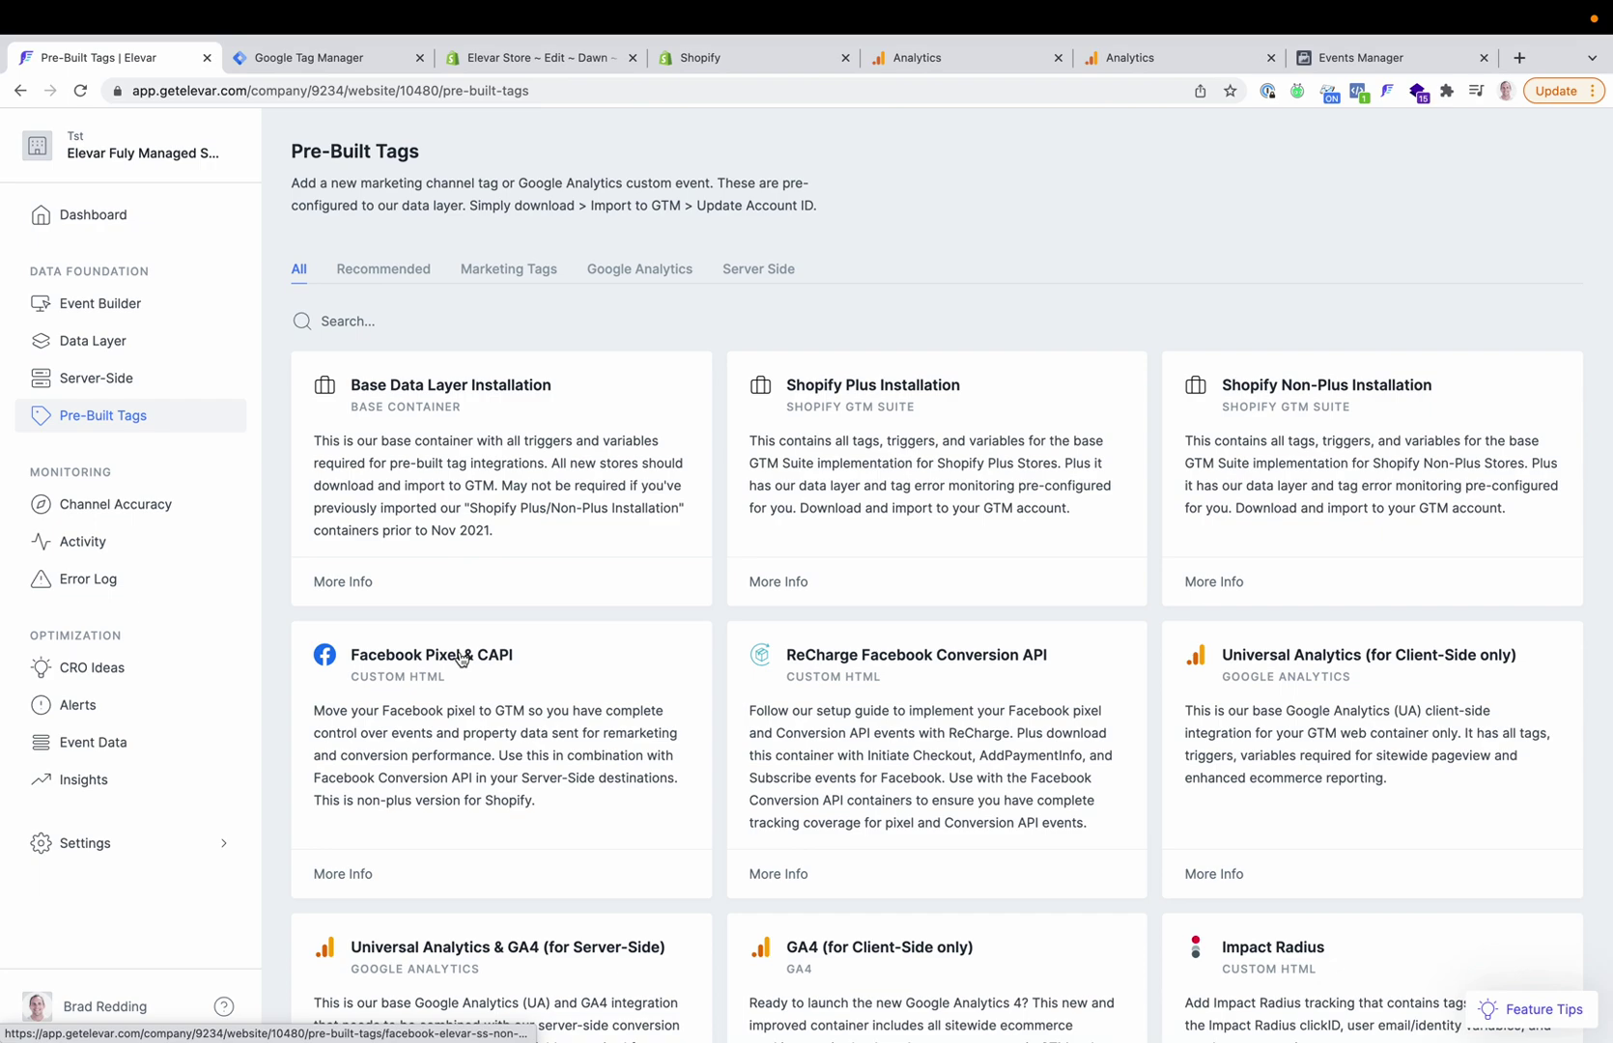
scroll(570, 658, "down", 3)
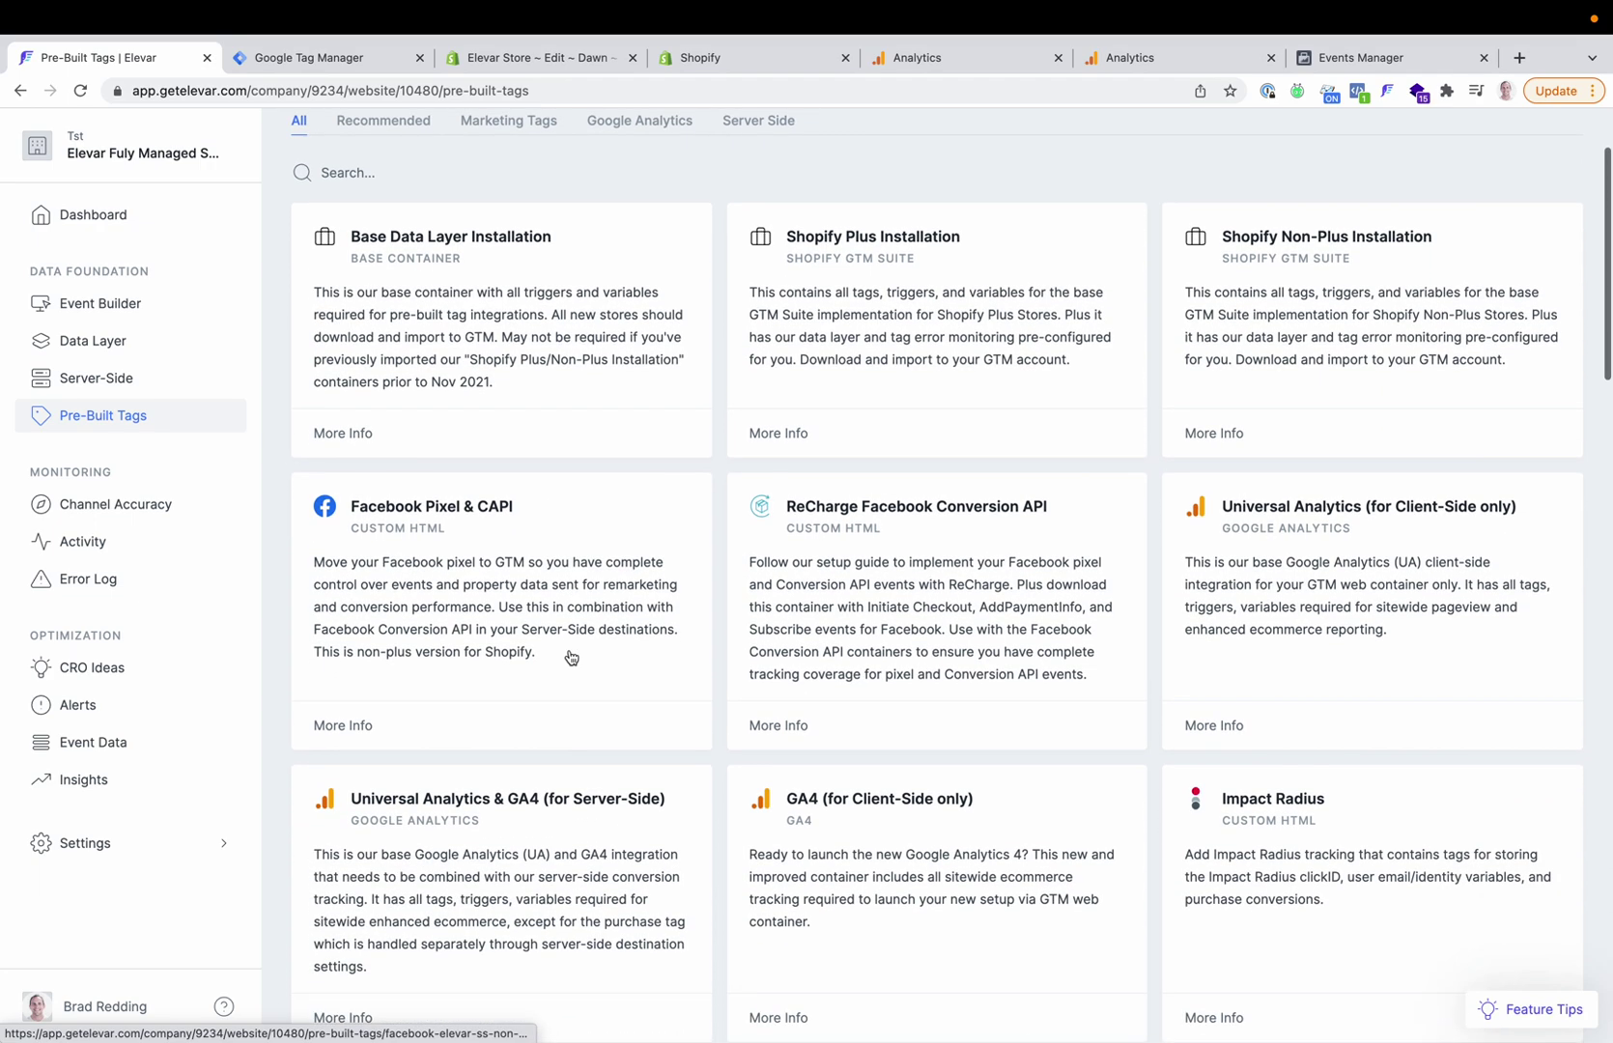
scroll(571, 657, "down", 2)
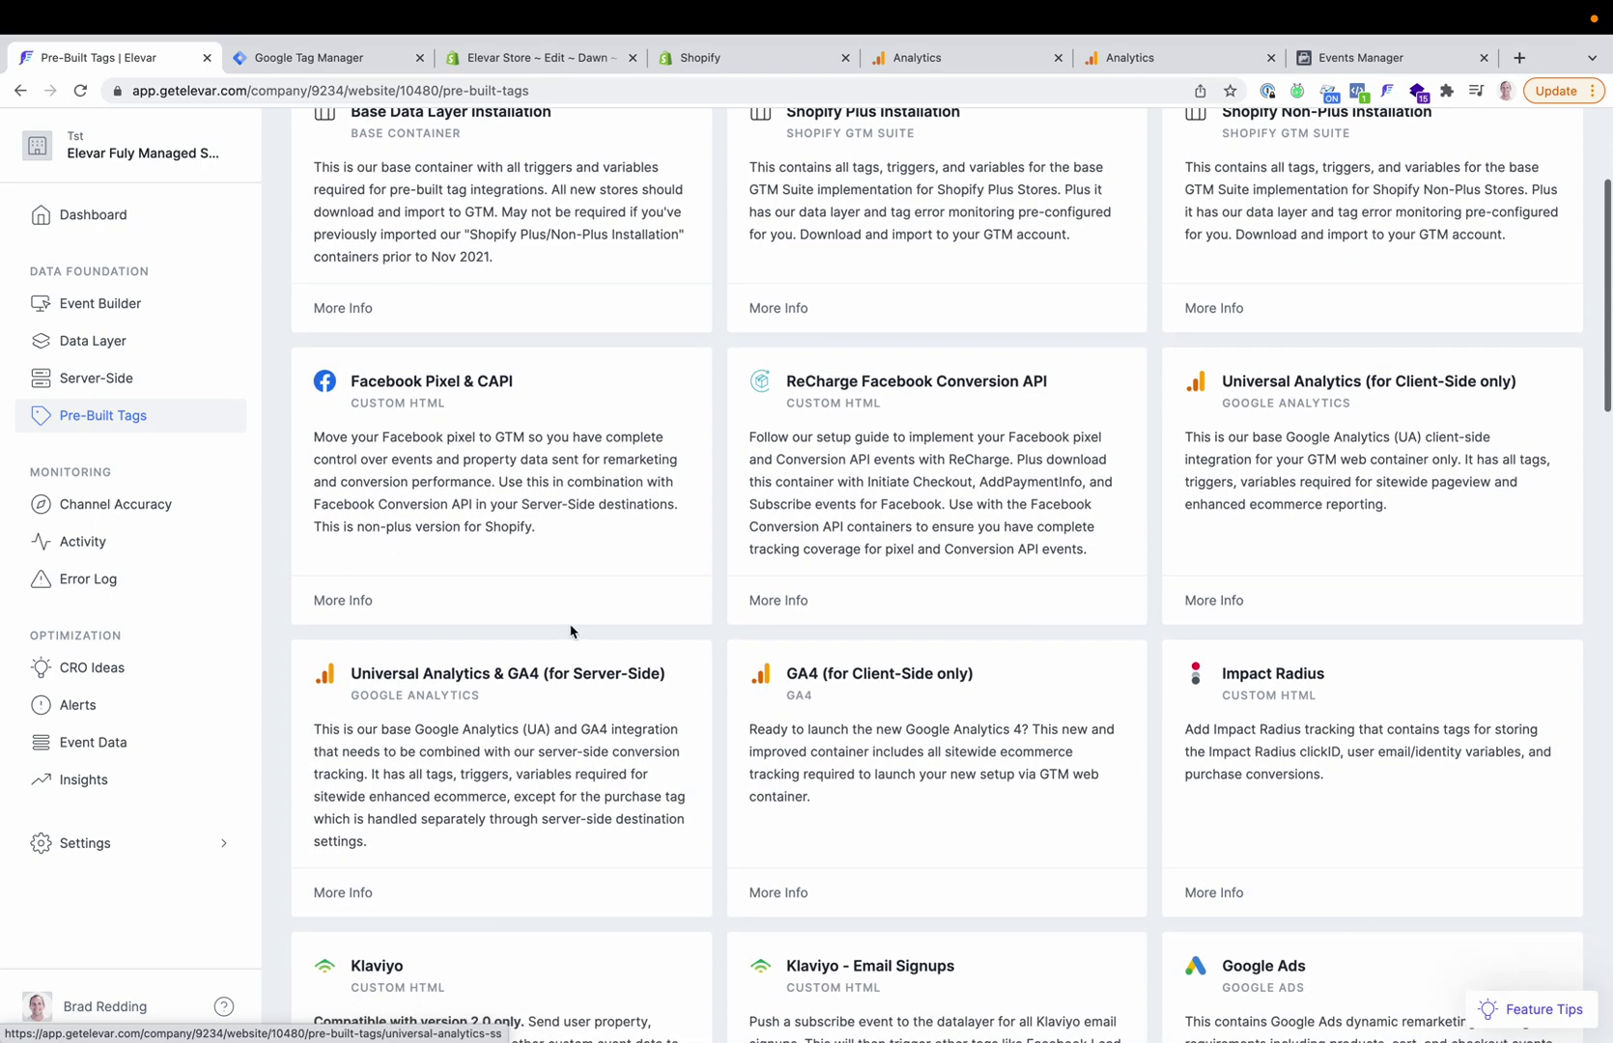
scroll(570, 630, "down", 1)
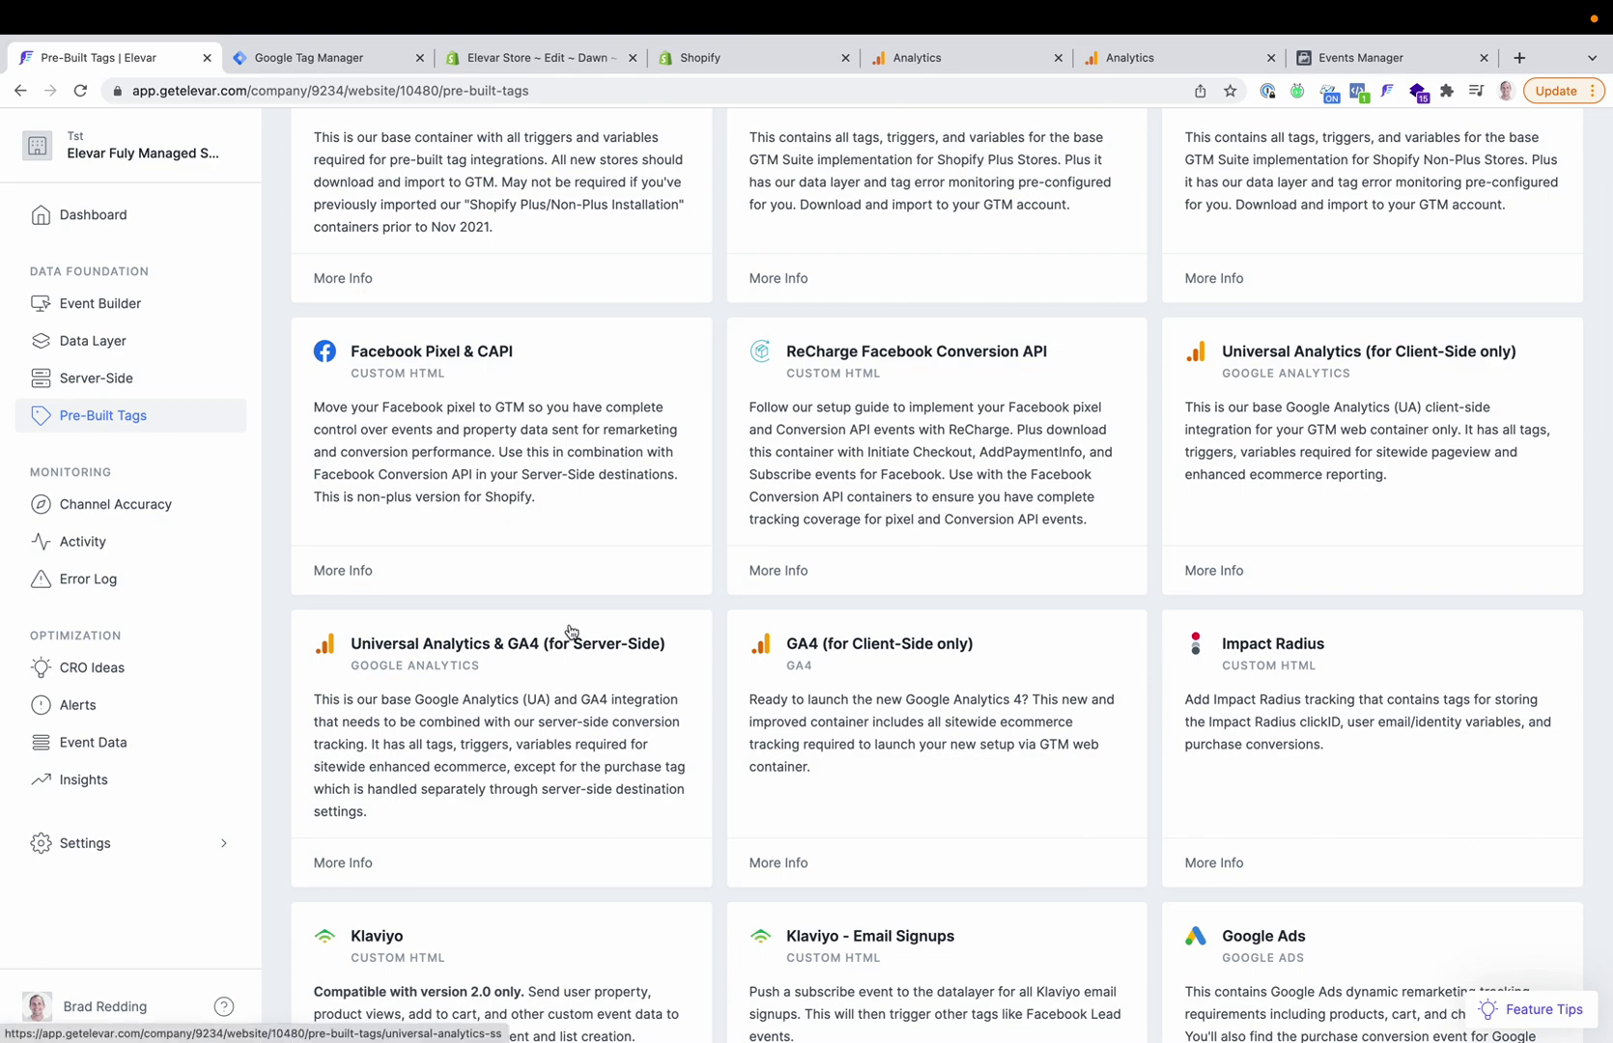
scroll(571, 632, "down", 2)
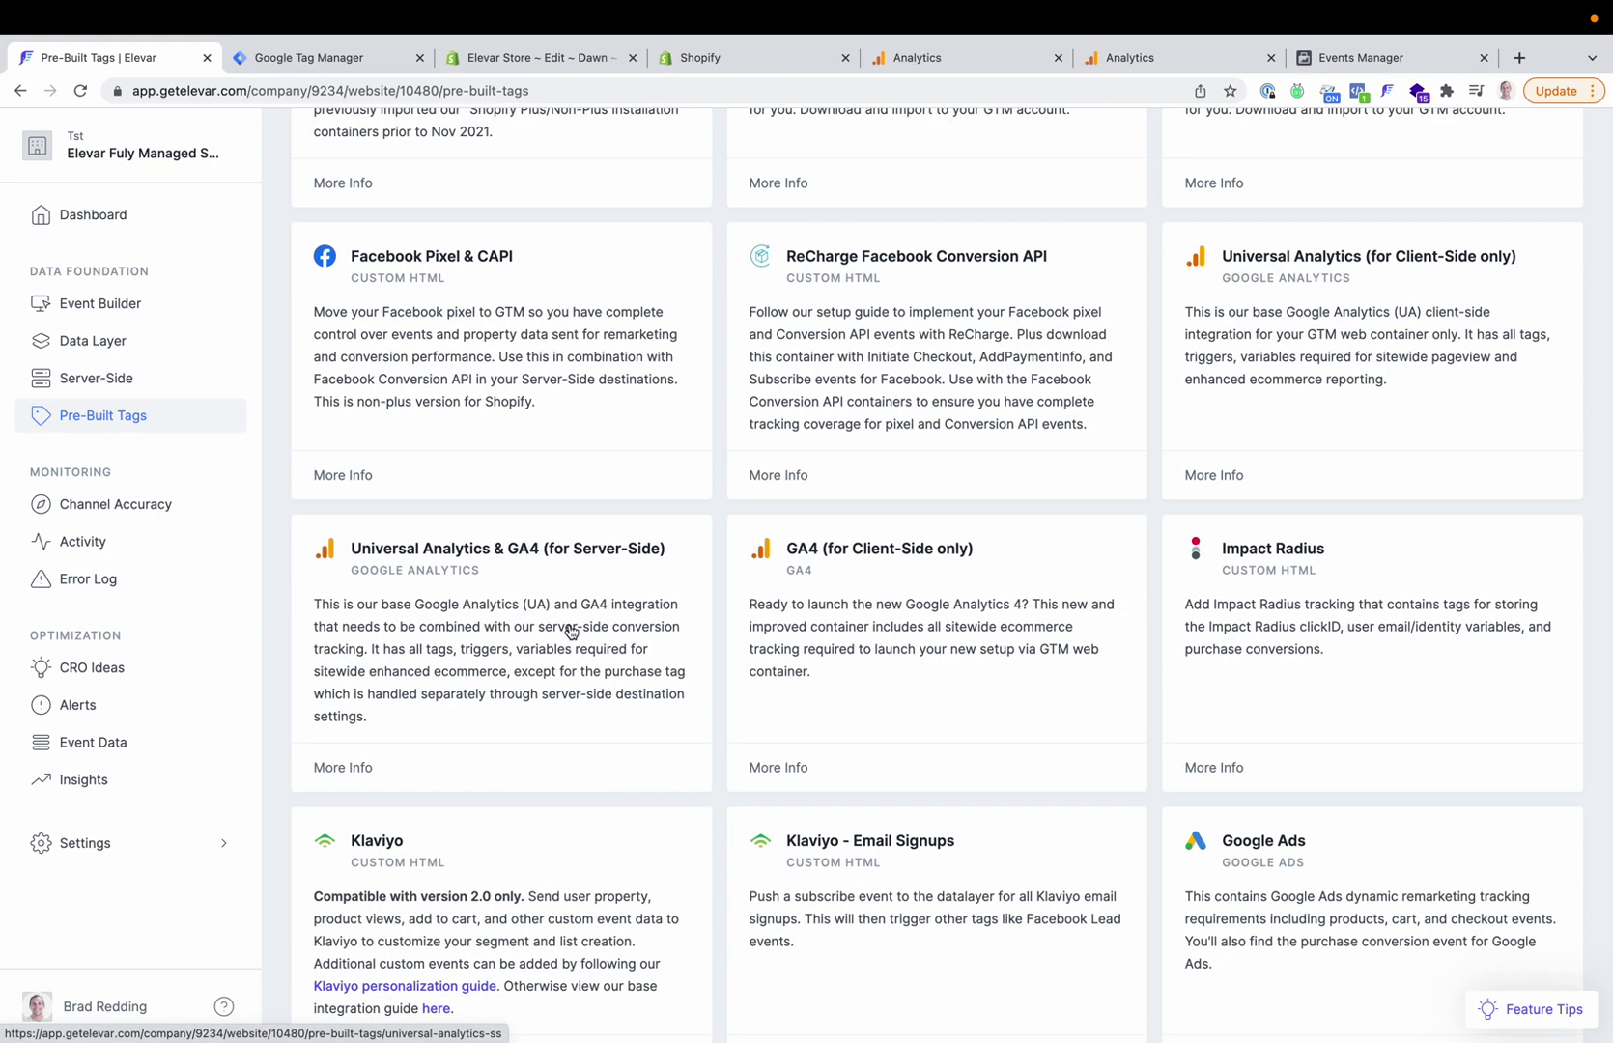
scroll(571, 632, "down", 3)
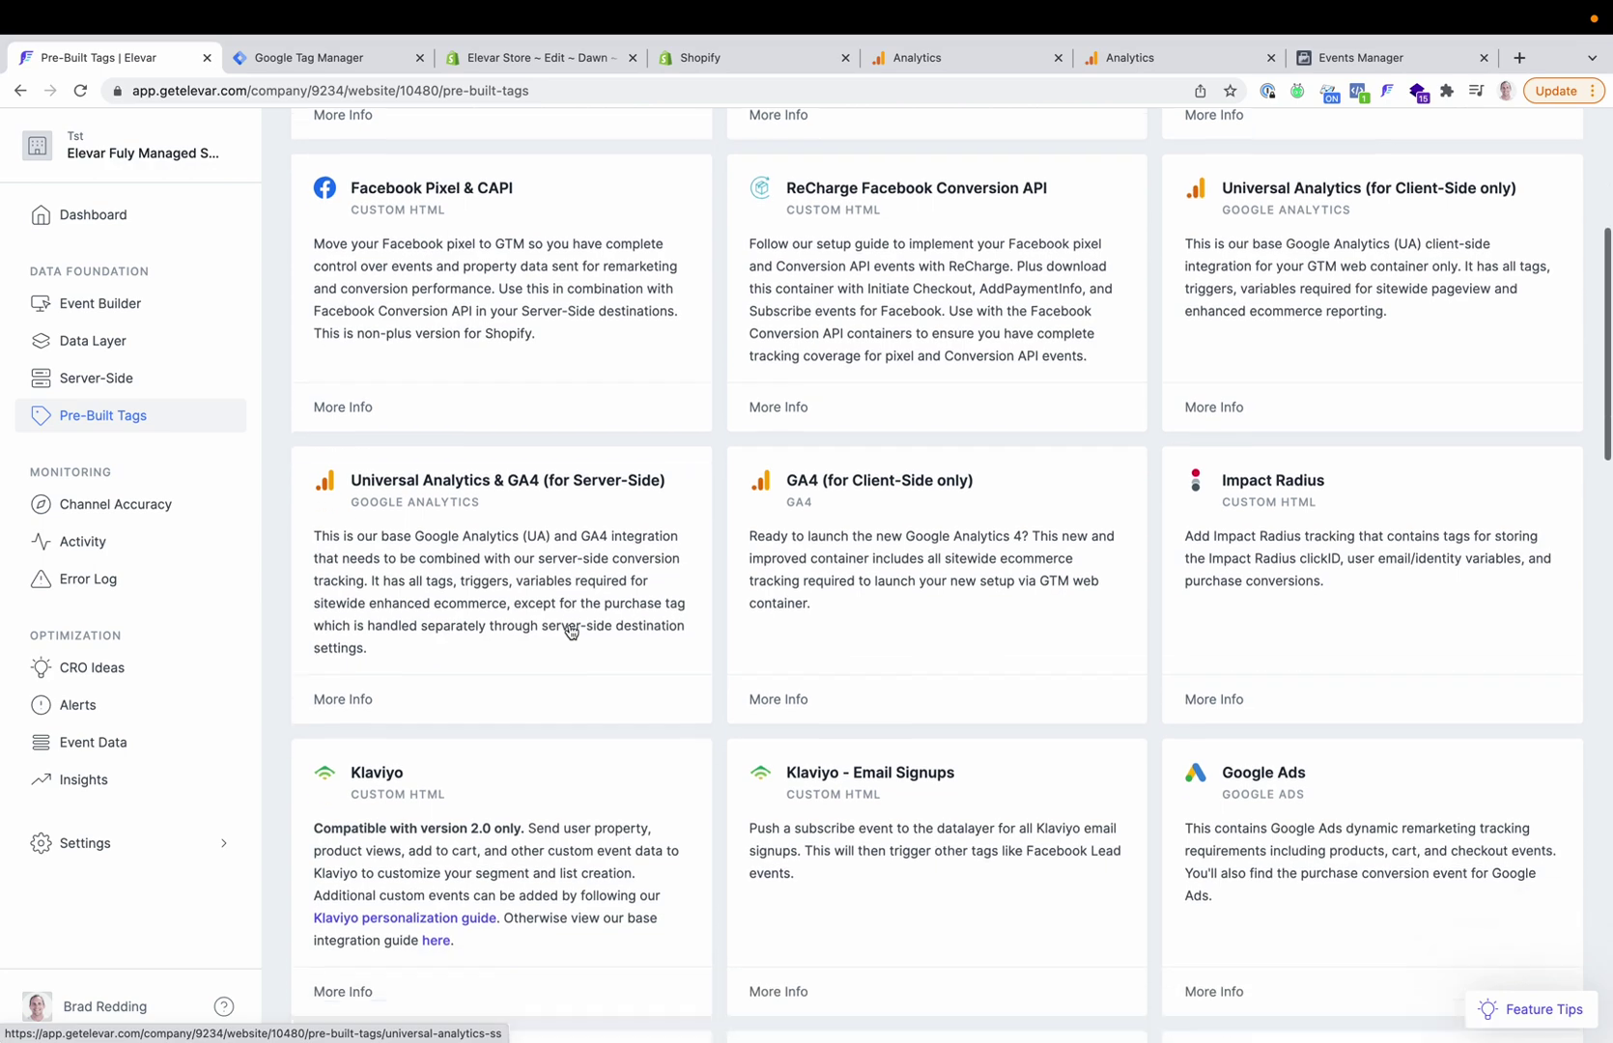
scroll(571, 632, "down", 3)
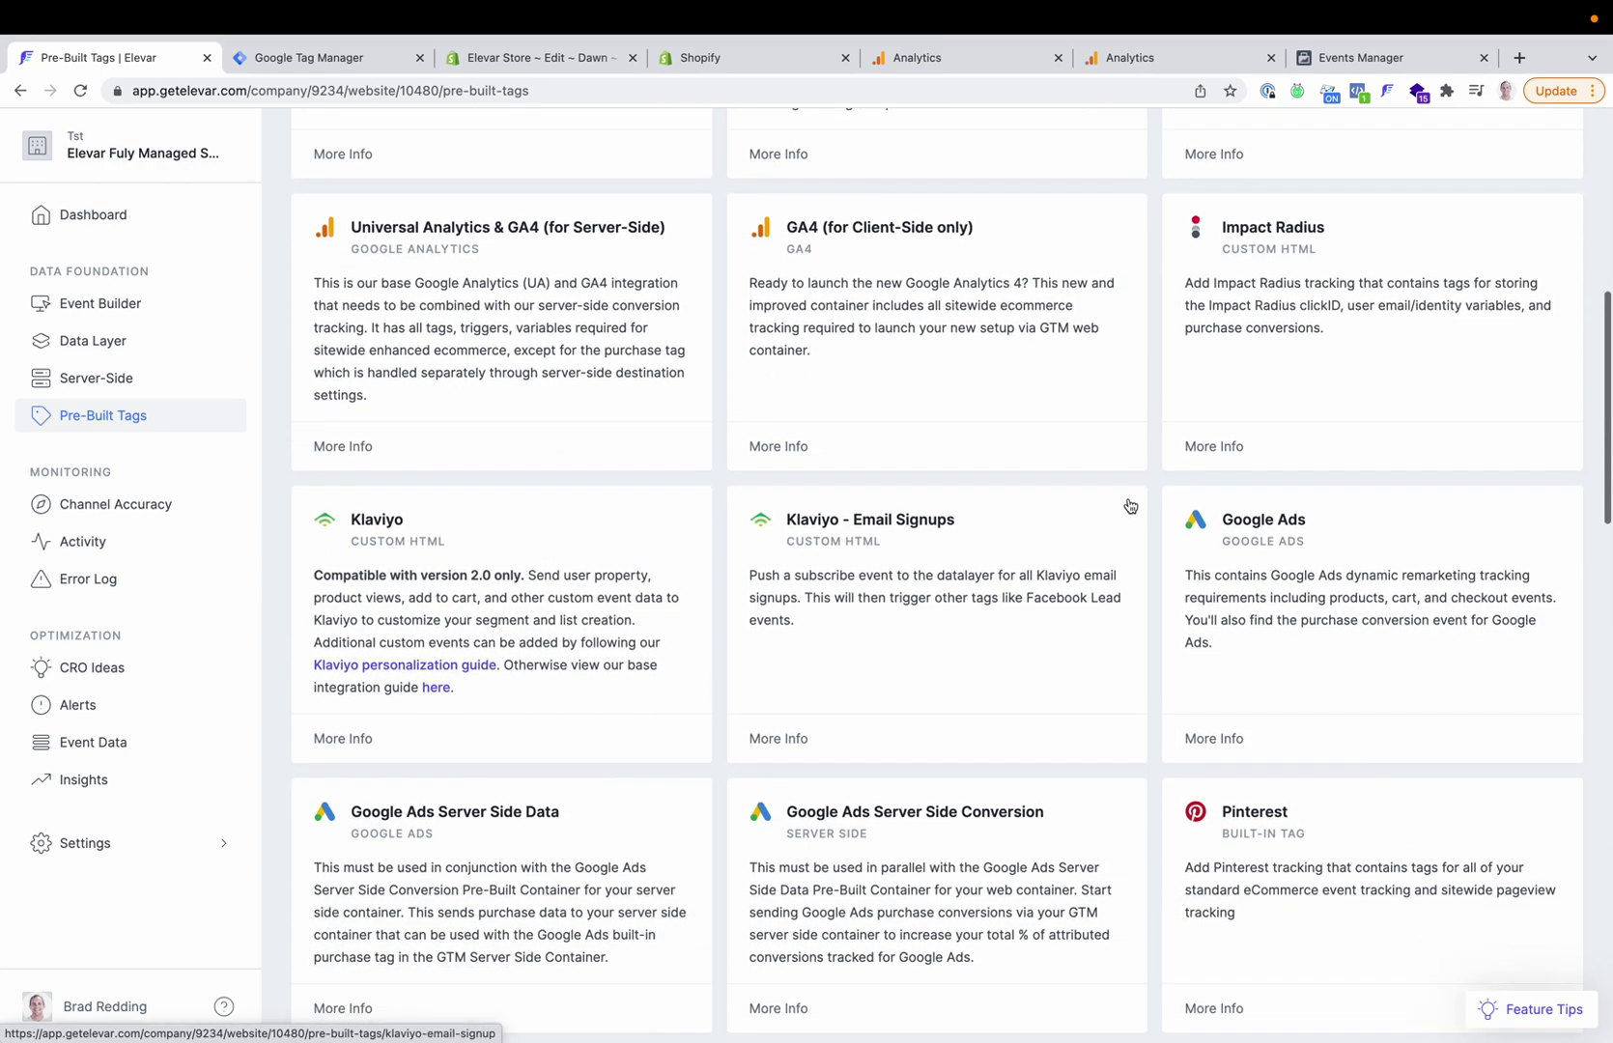
scroll(658, 542, "up", 5)
left_click(462, 321)
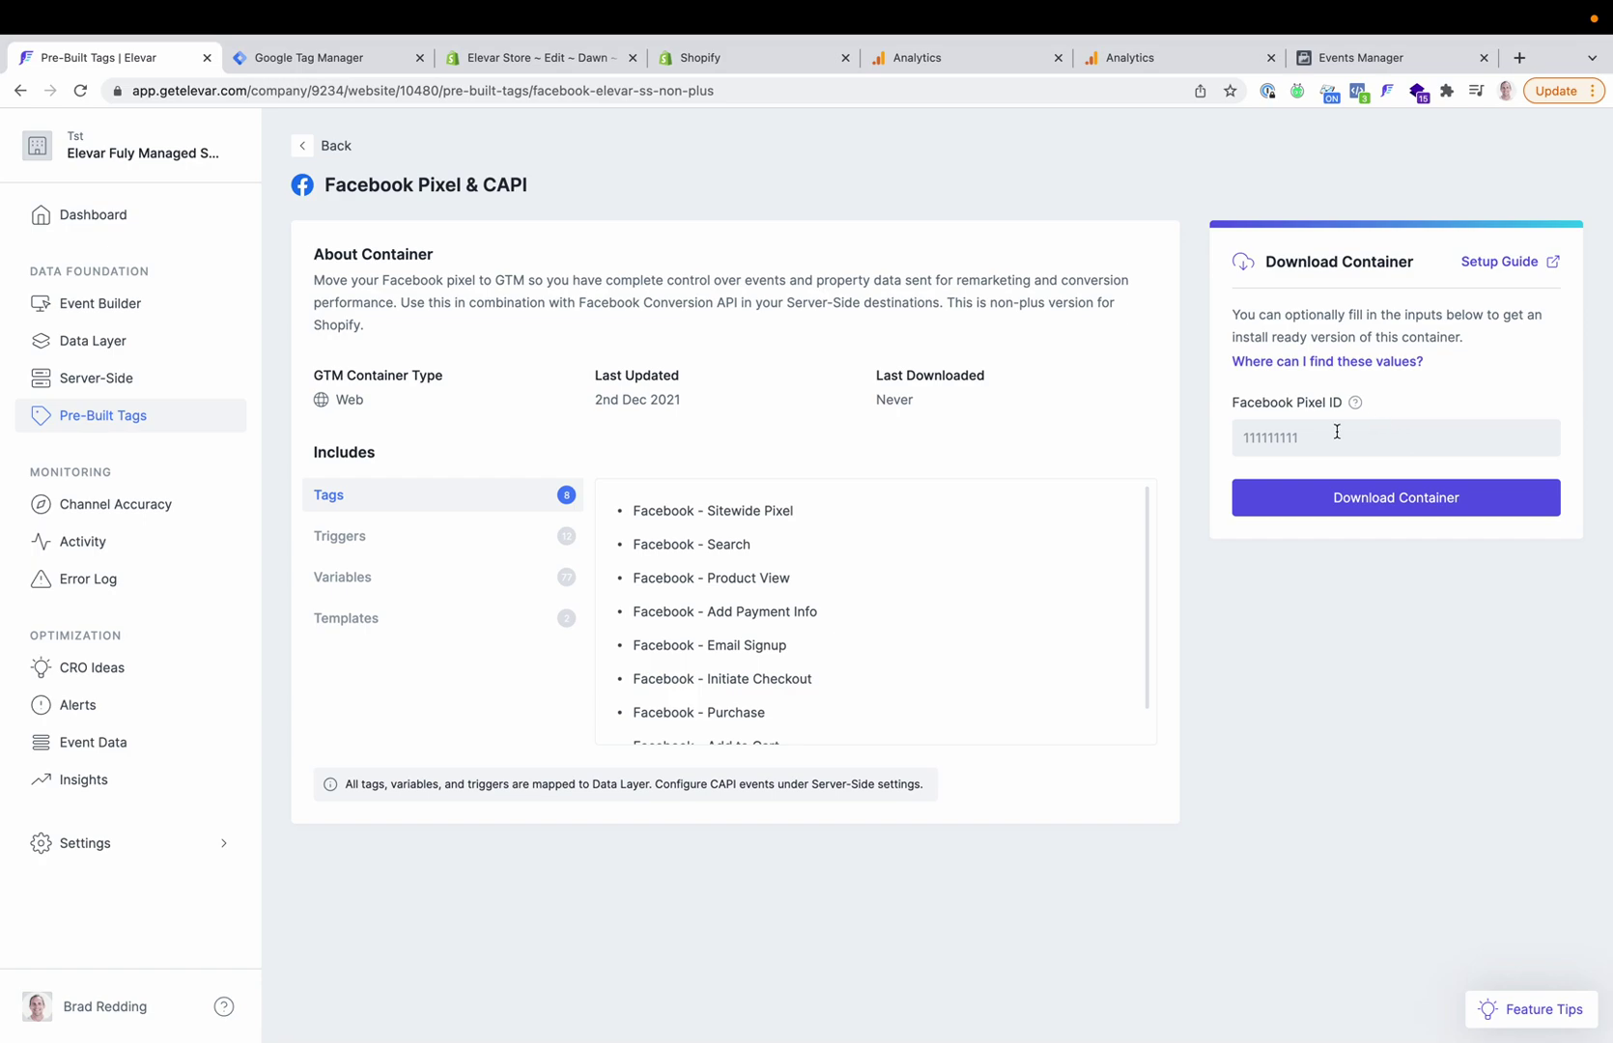
Step: Filter the GTM tags by 'face' and review the Facebook - Purchase tag's HTML code
left_click(349, 67)
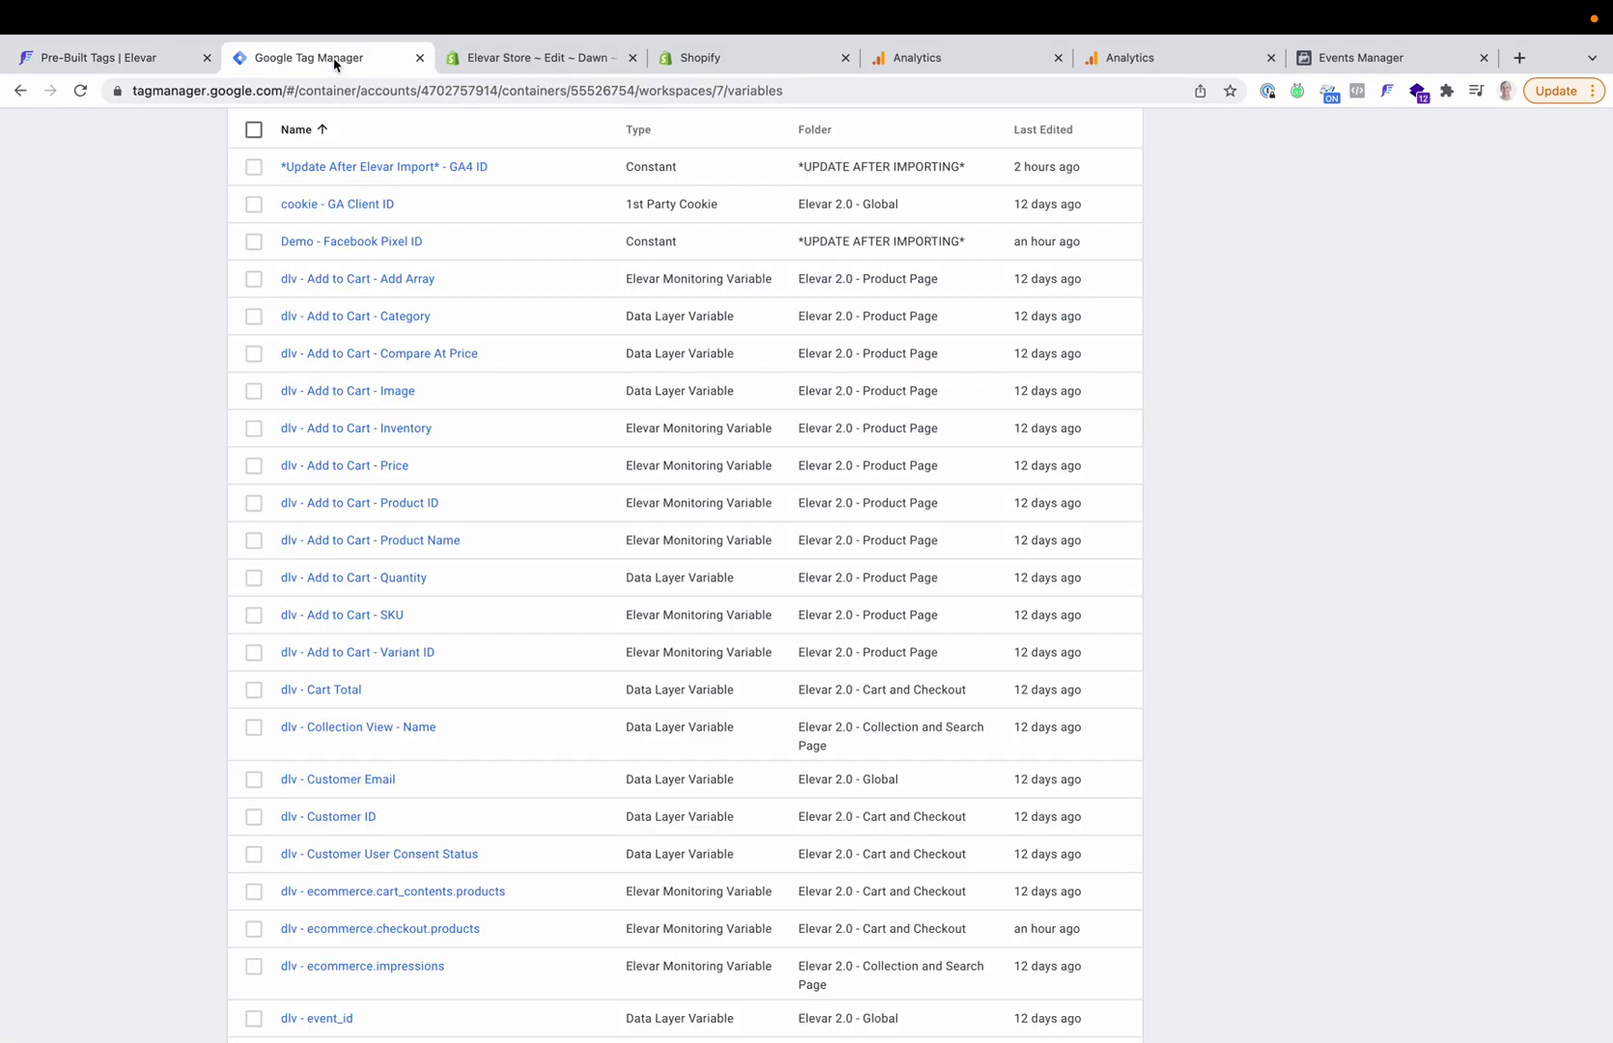
scroll(446, 507, "up", 10)
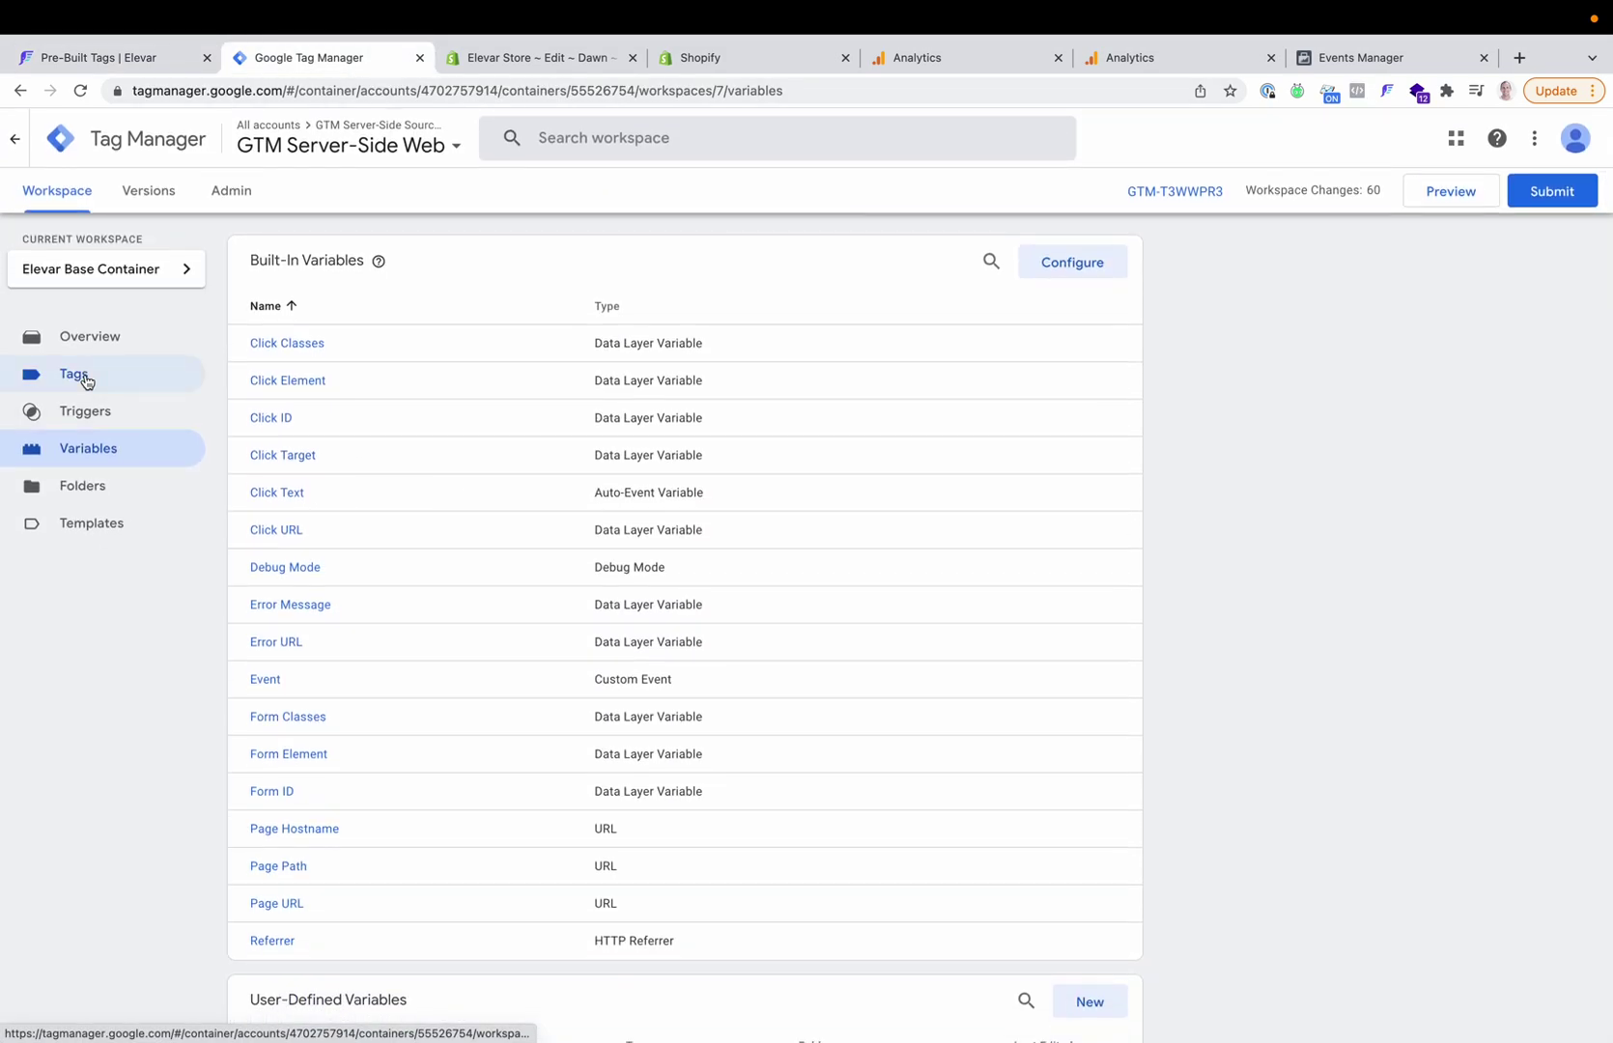
left_click(73, 376)
left_click(1023, 262)
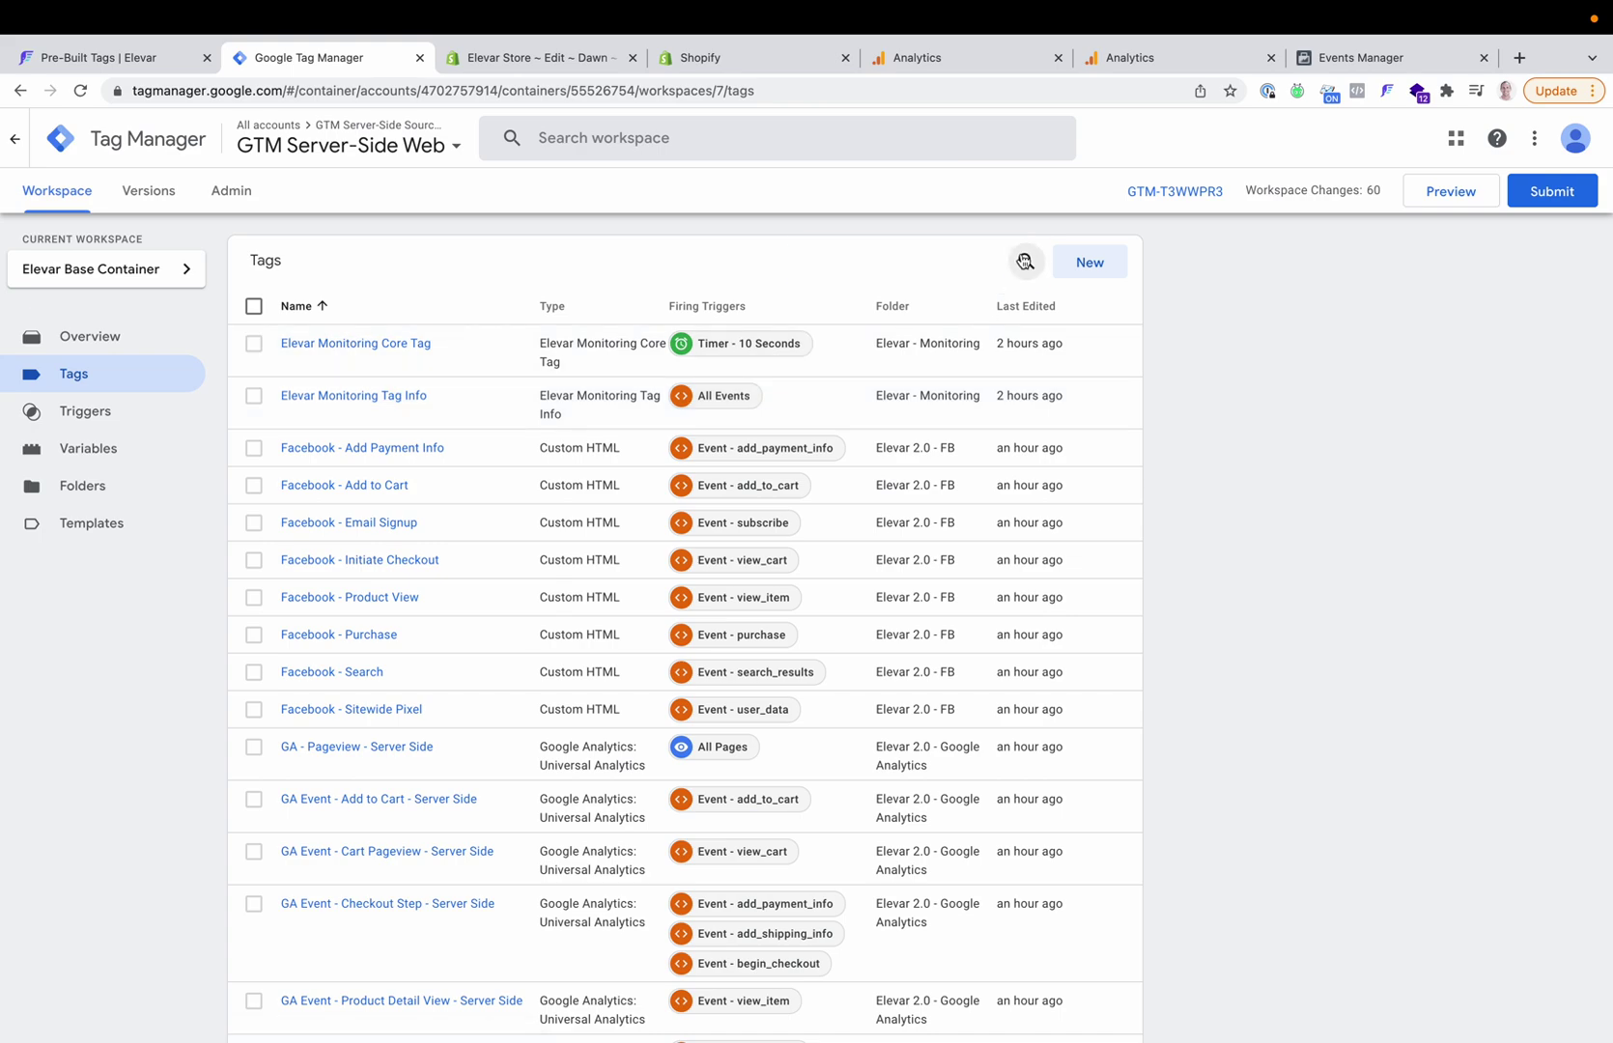
type("face")
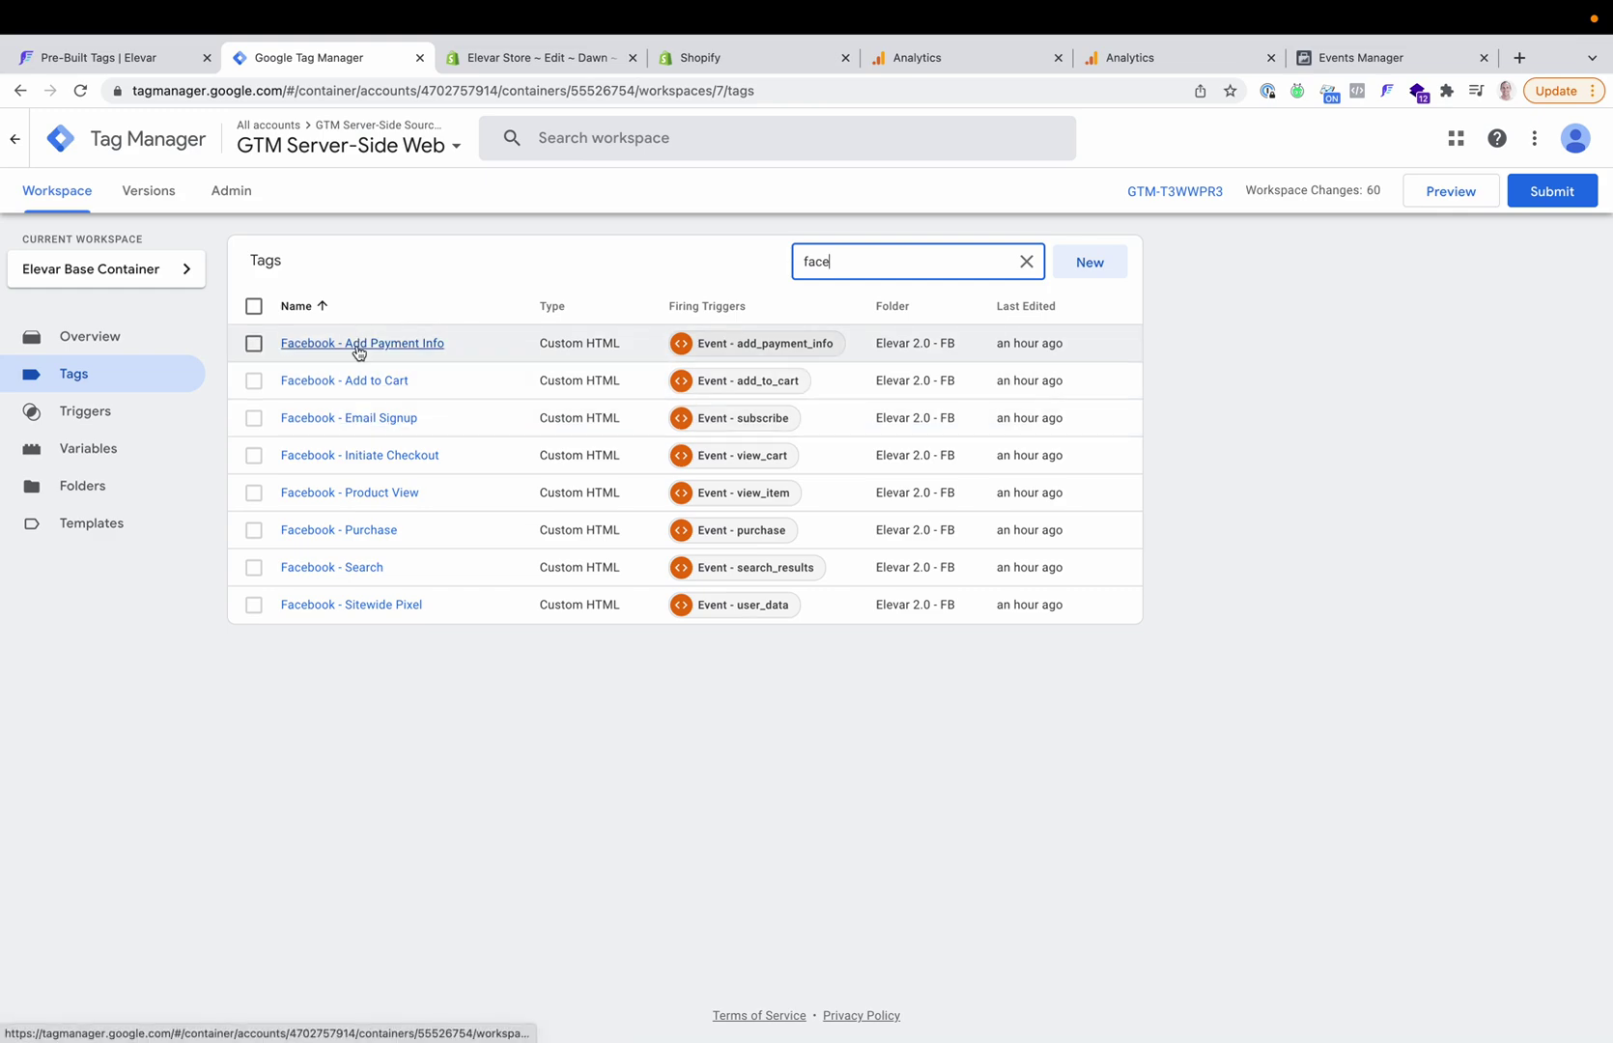
left_click(343, 532)
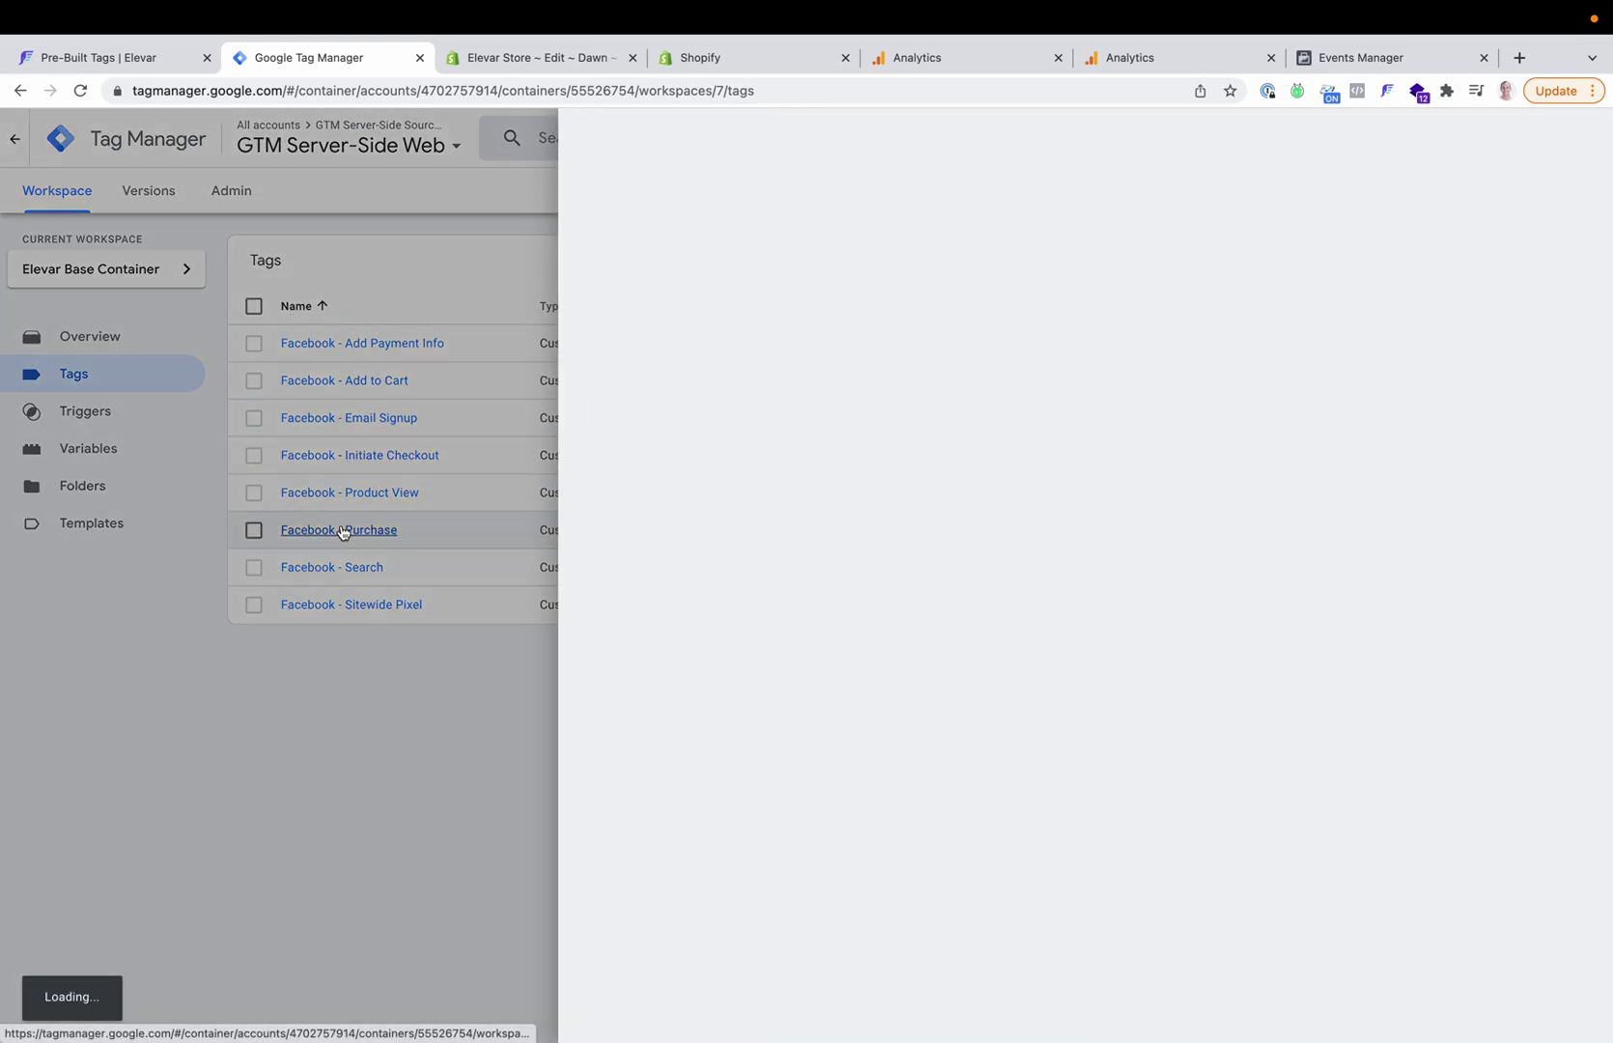
scroll(749, 494, "down", 8)
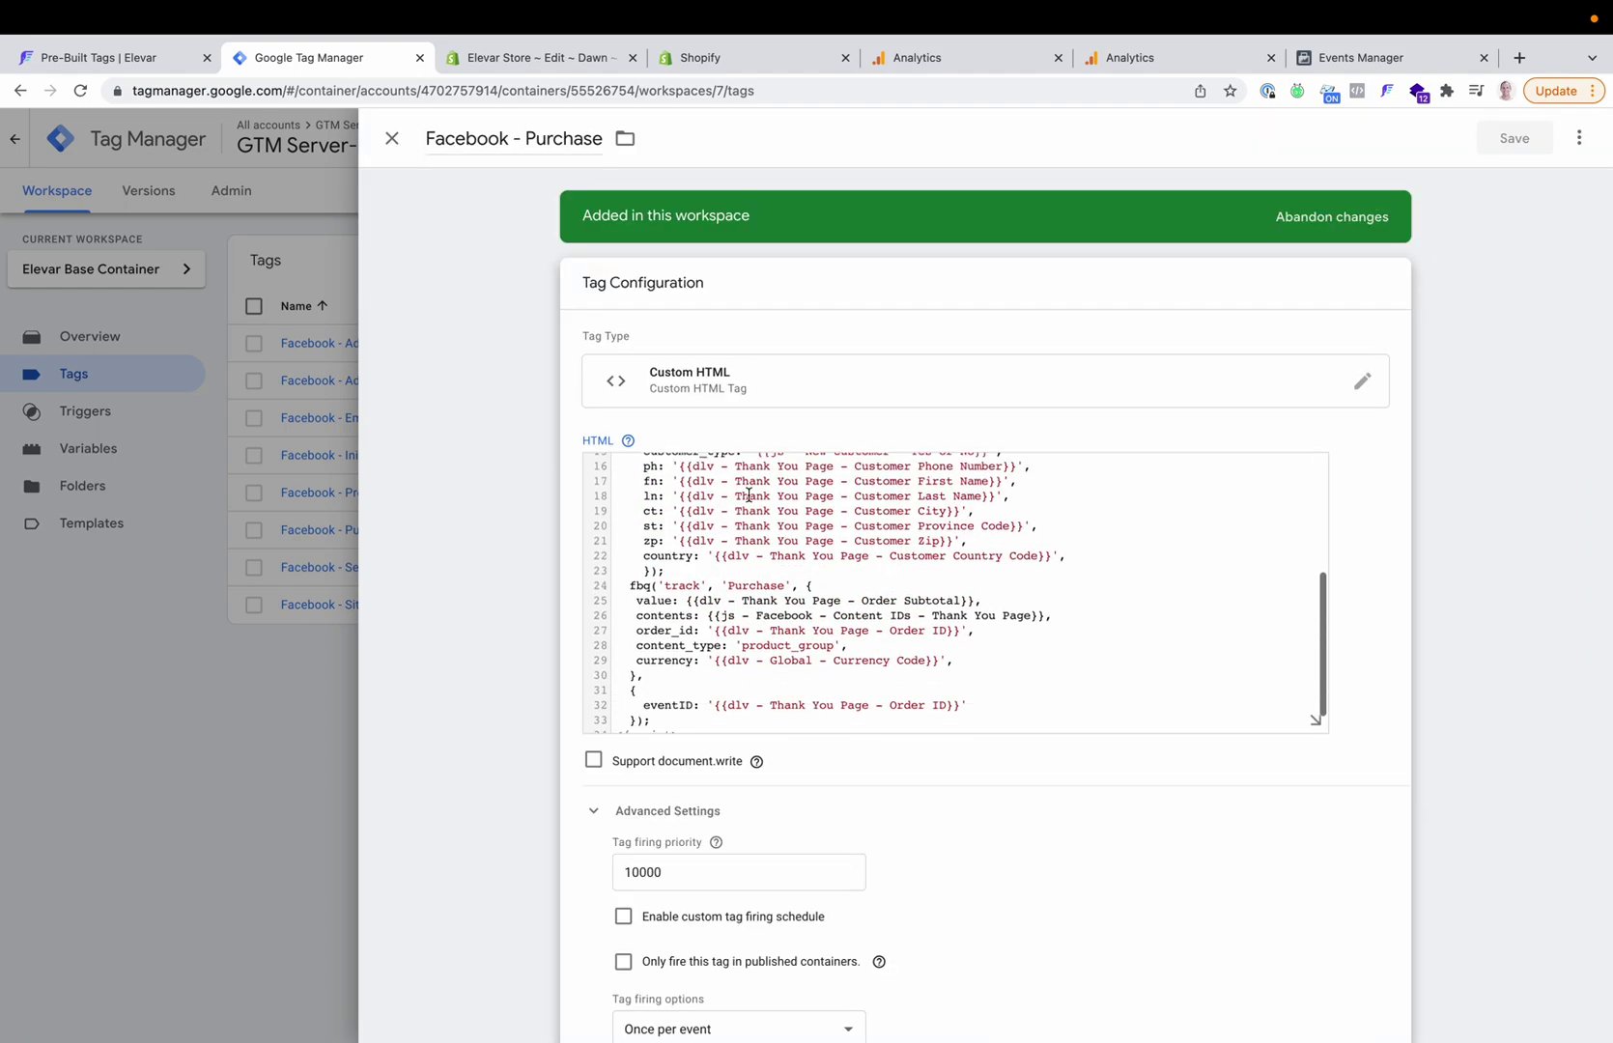
scroll(678, 593, "down", 1)
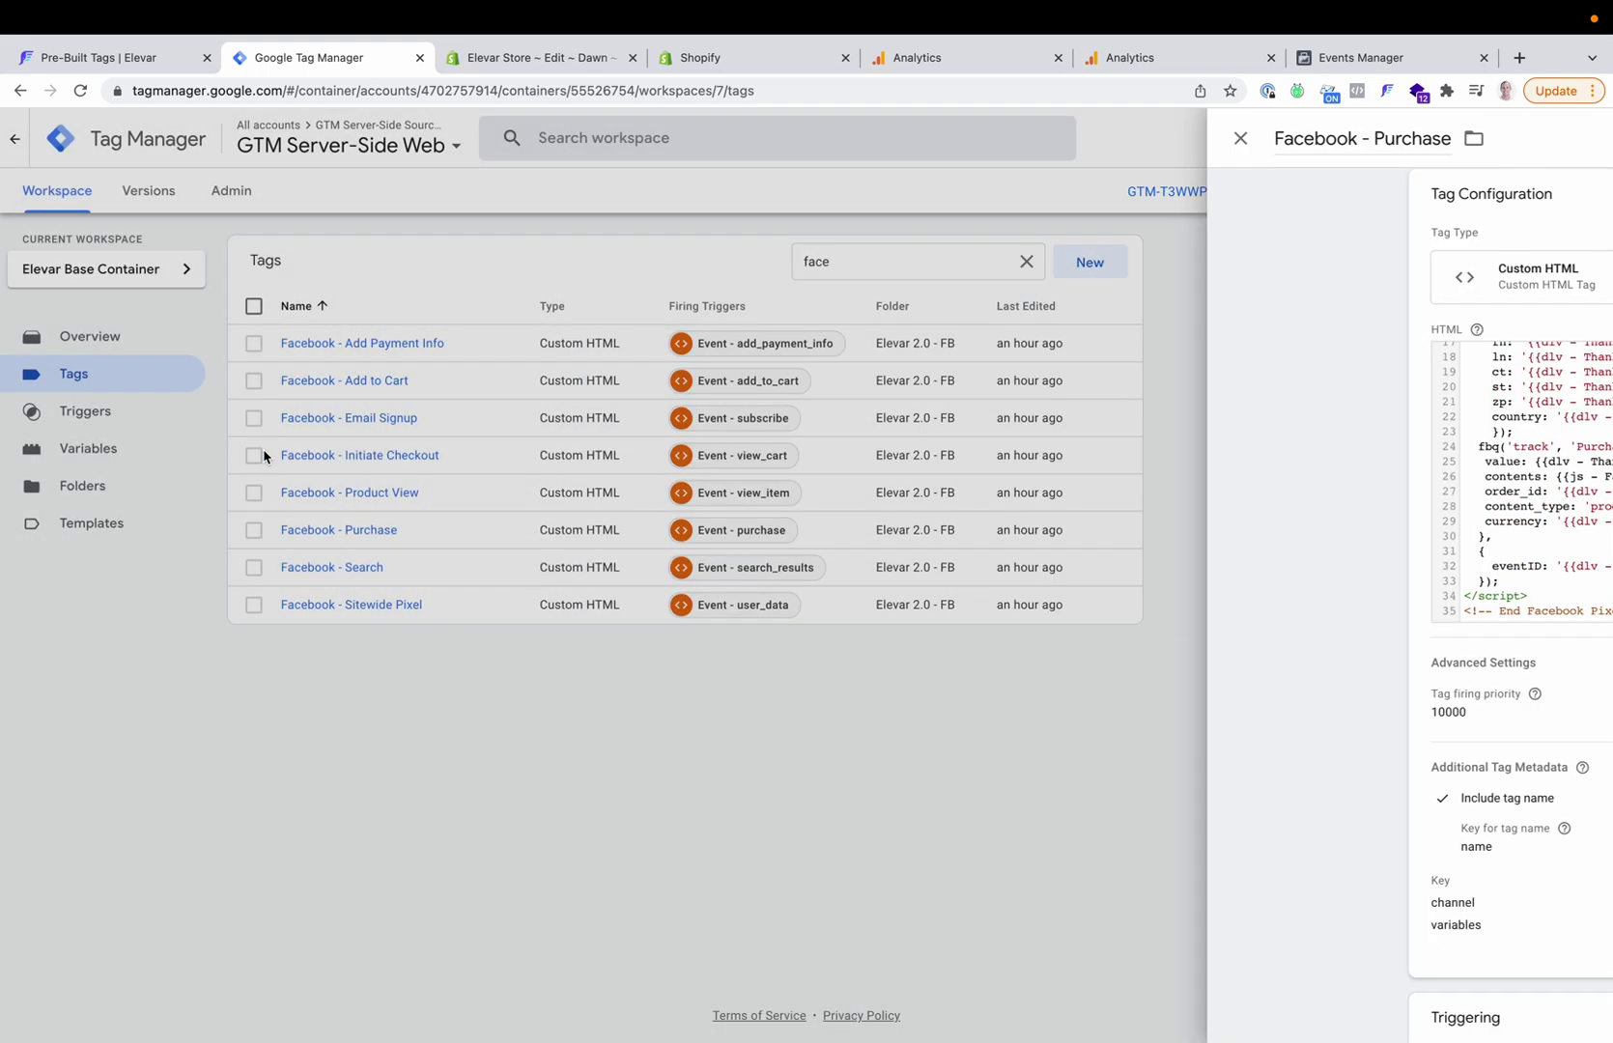
left_click(262, 448)
Step: Inspect the Facebook - Add to Cart tag's Product ID variable, then filter tags by 'ga event'
left_click(364, 386)
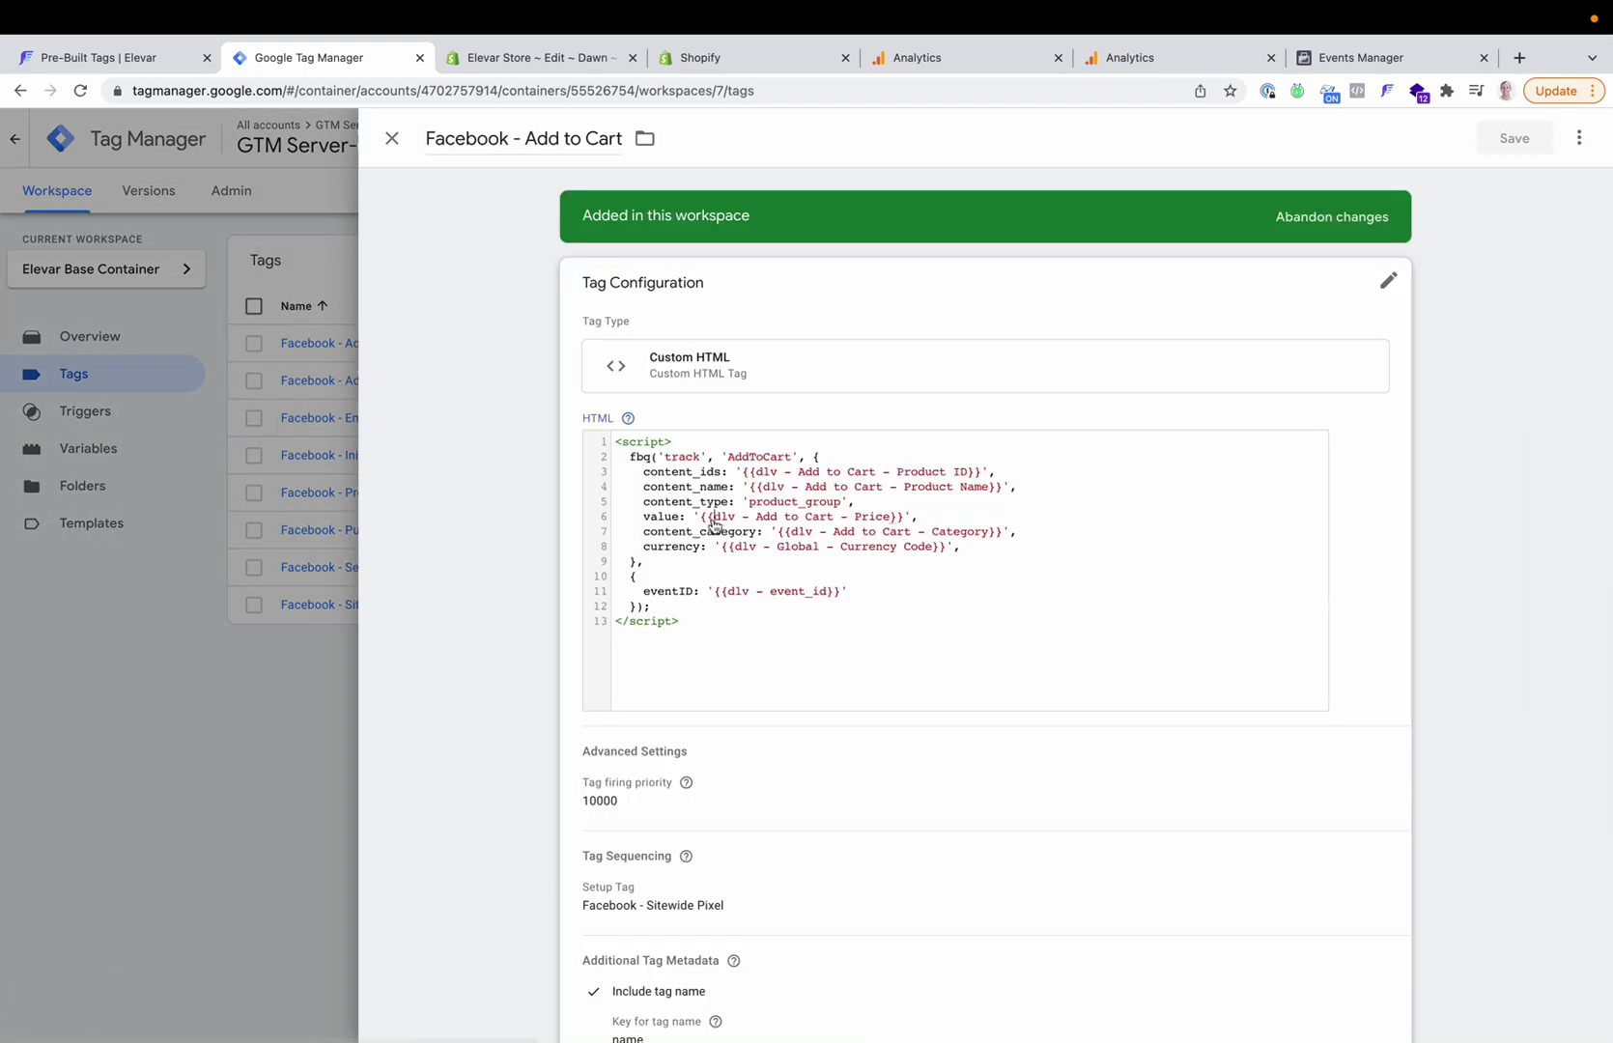
left_click(863, 469)
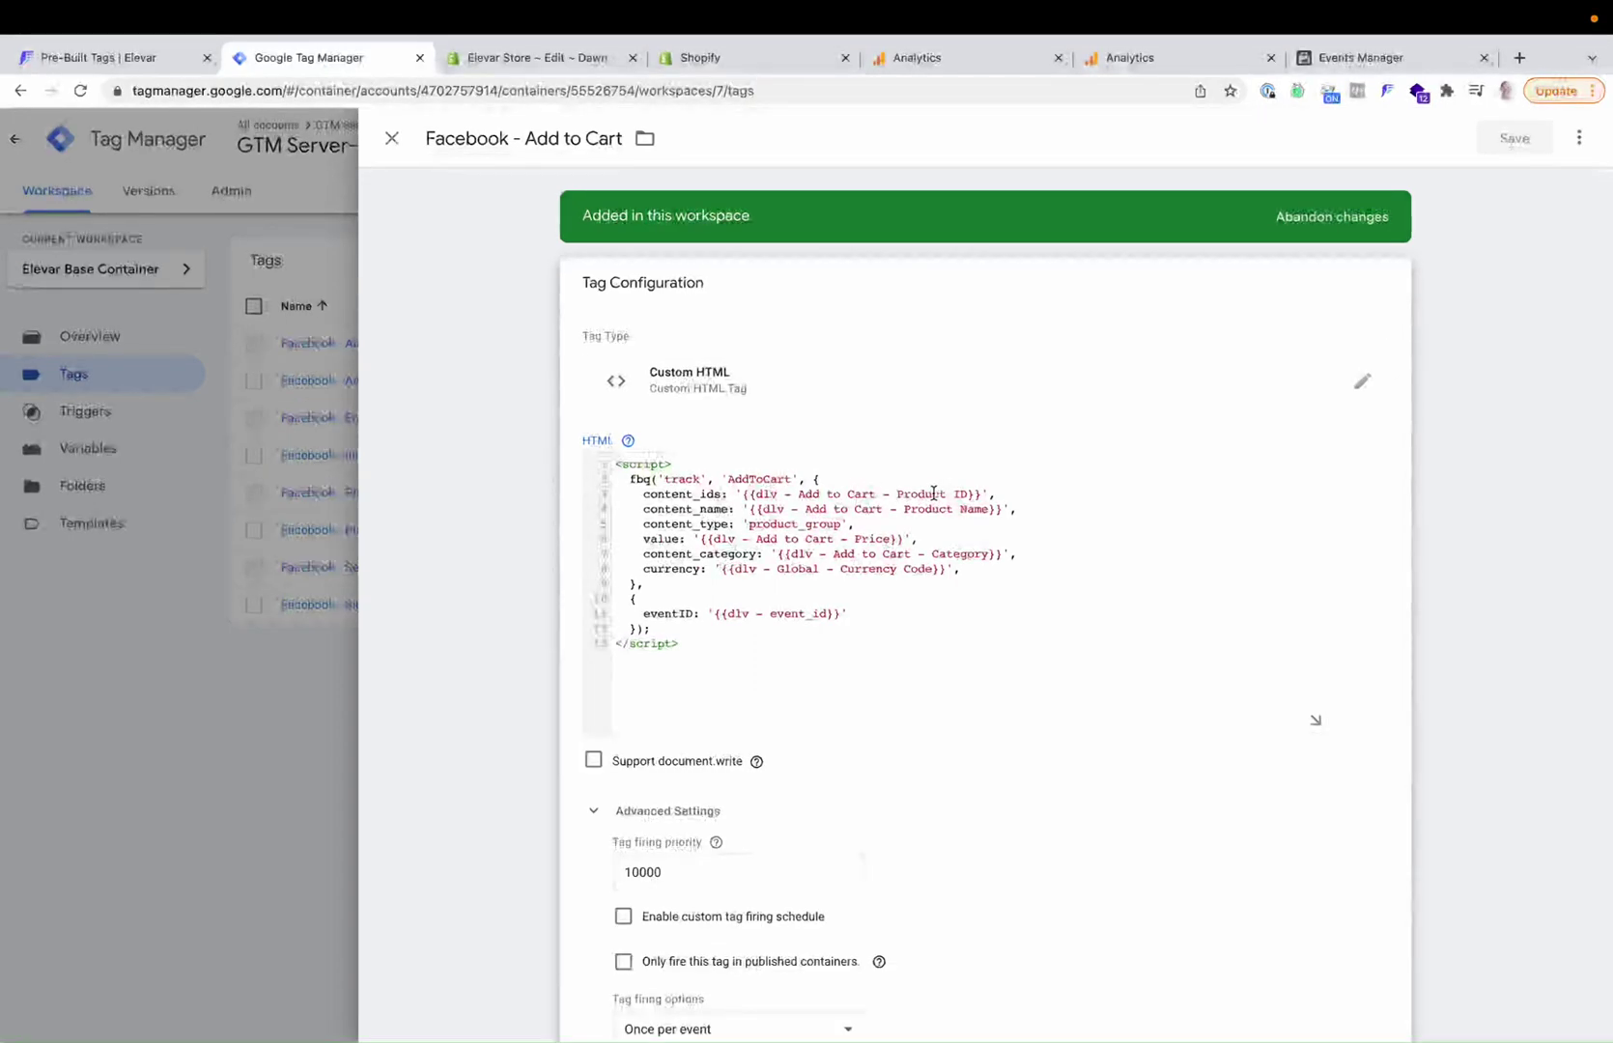
double_click(898, 493)
left_click(305, 494)
double_click(842, 262)
type("ga event")
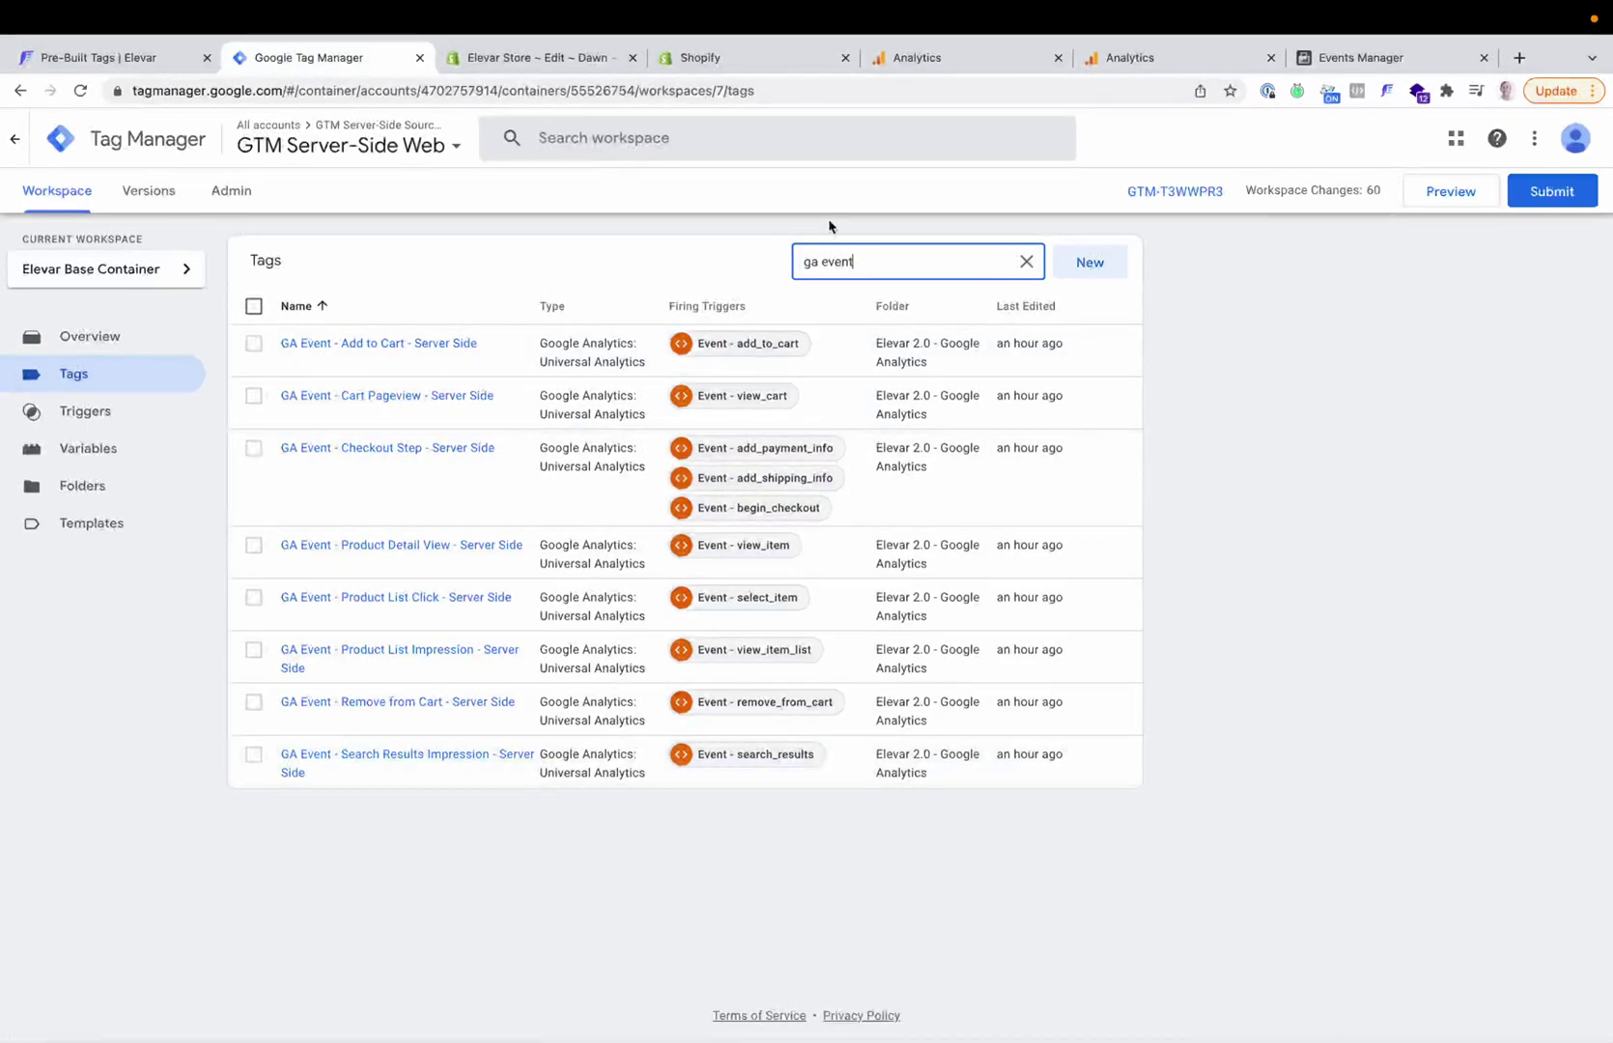
Step: Change the tag filter to 'pageview' to show GA - Pageview and GA Event - Cart Pageview
triple_click(827, 259)
type("pag")
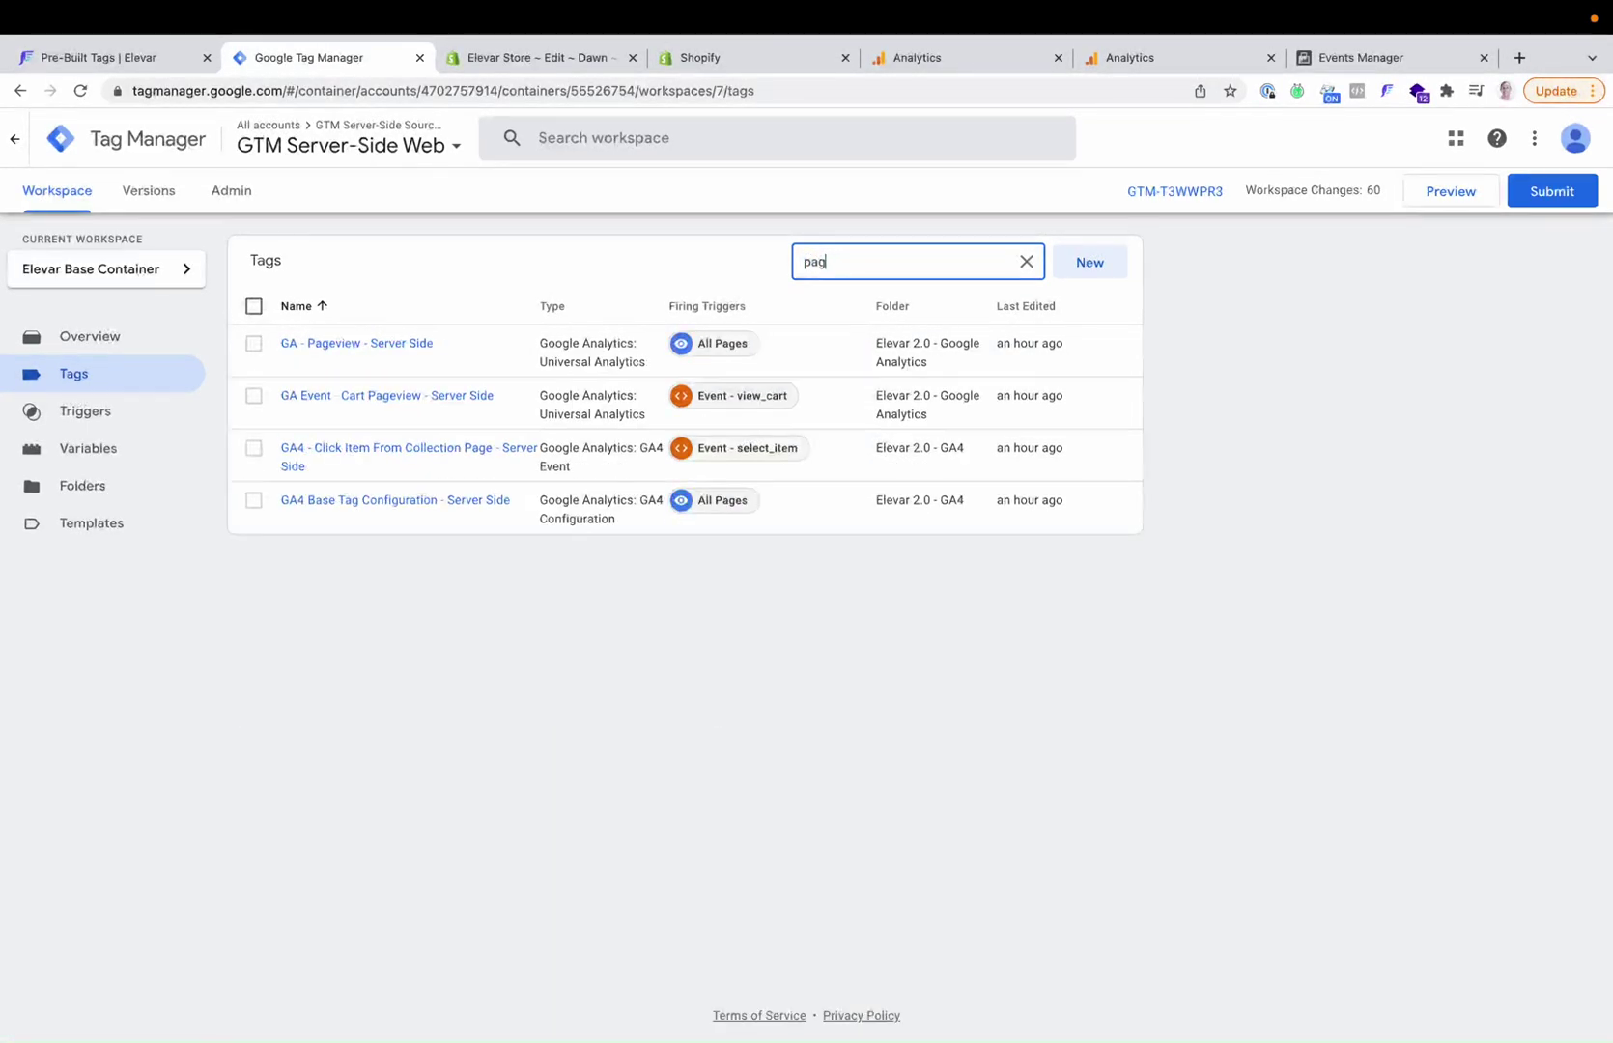
type("eview")
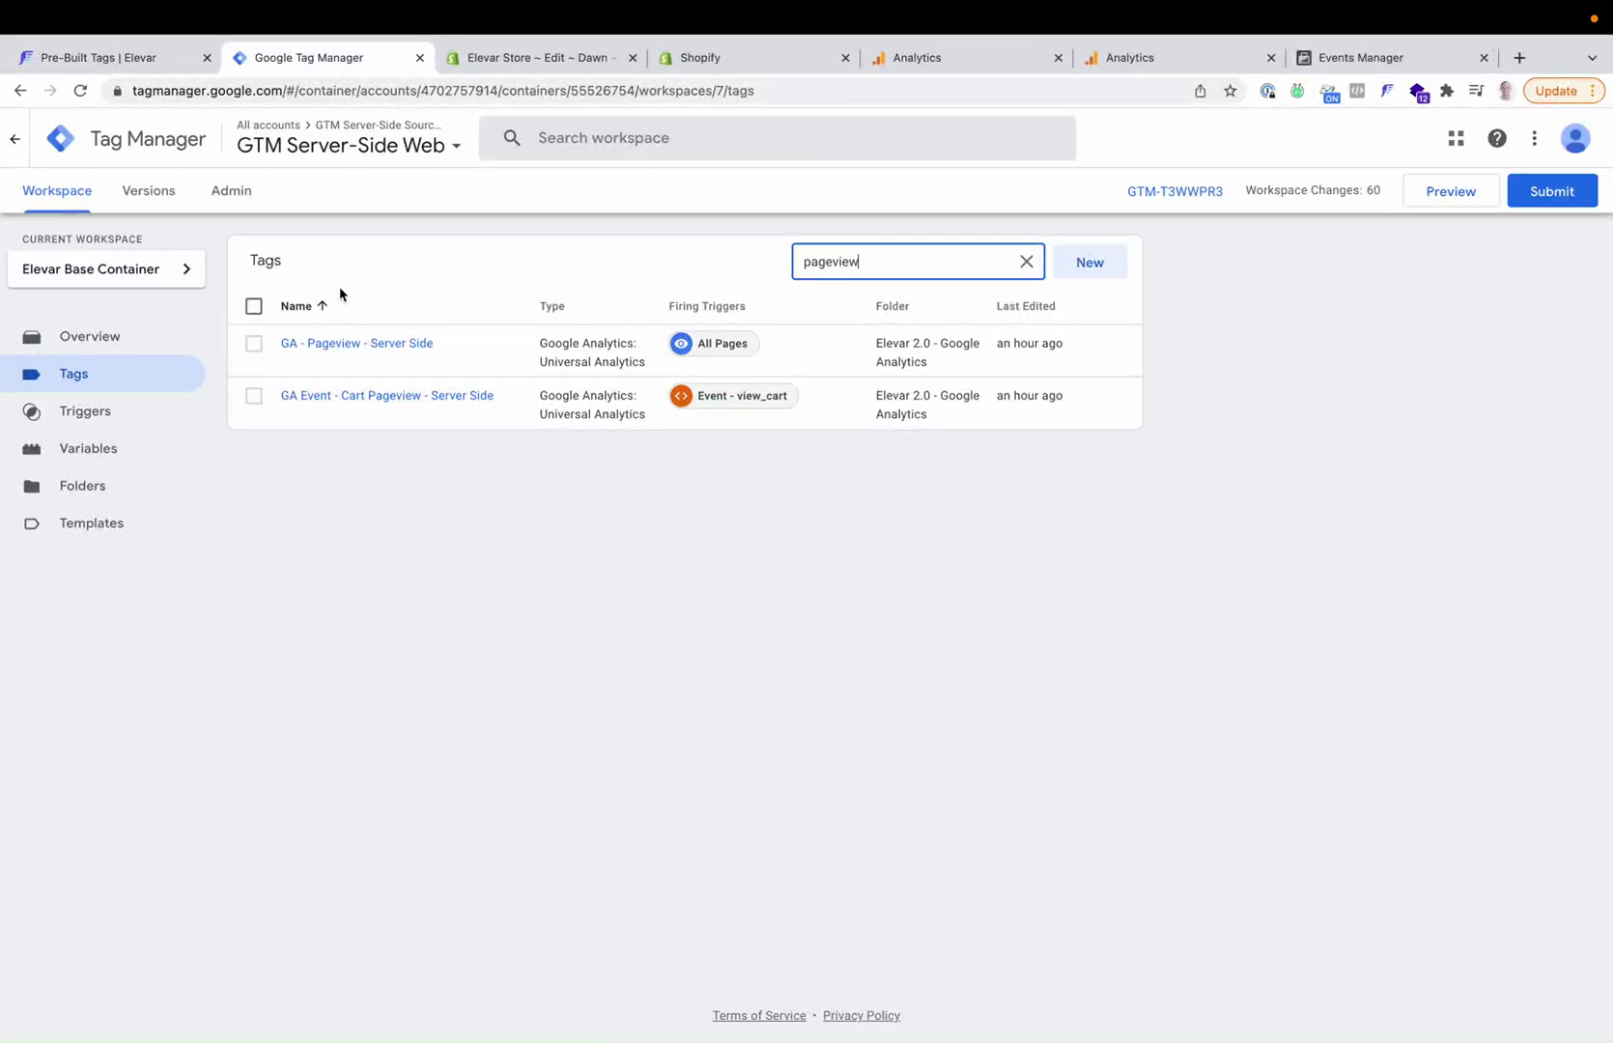
left_click(166, 60)
Step: Reinstall the data layer code into the production theme from the Install on Store step
left_click(114, 345)
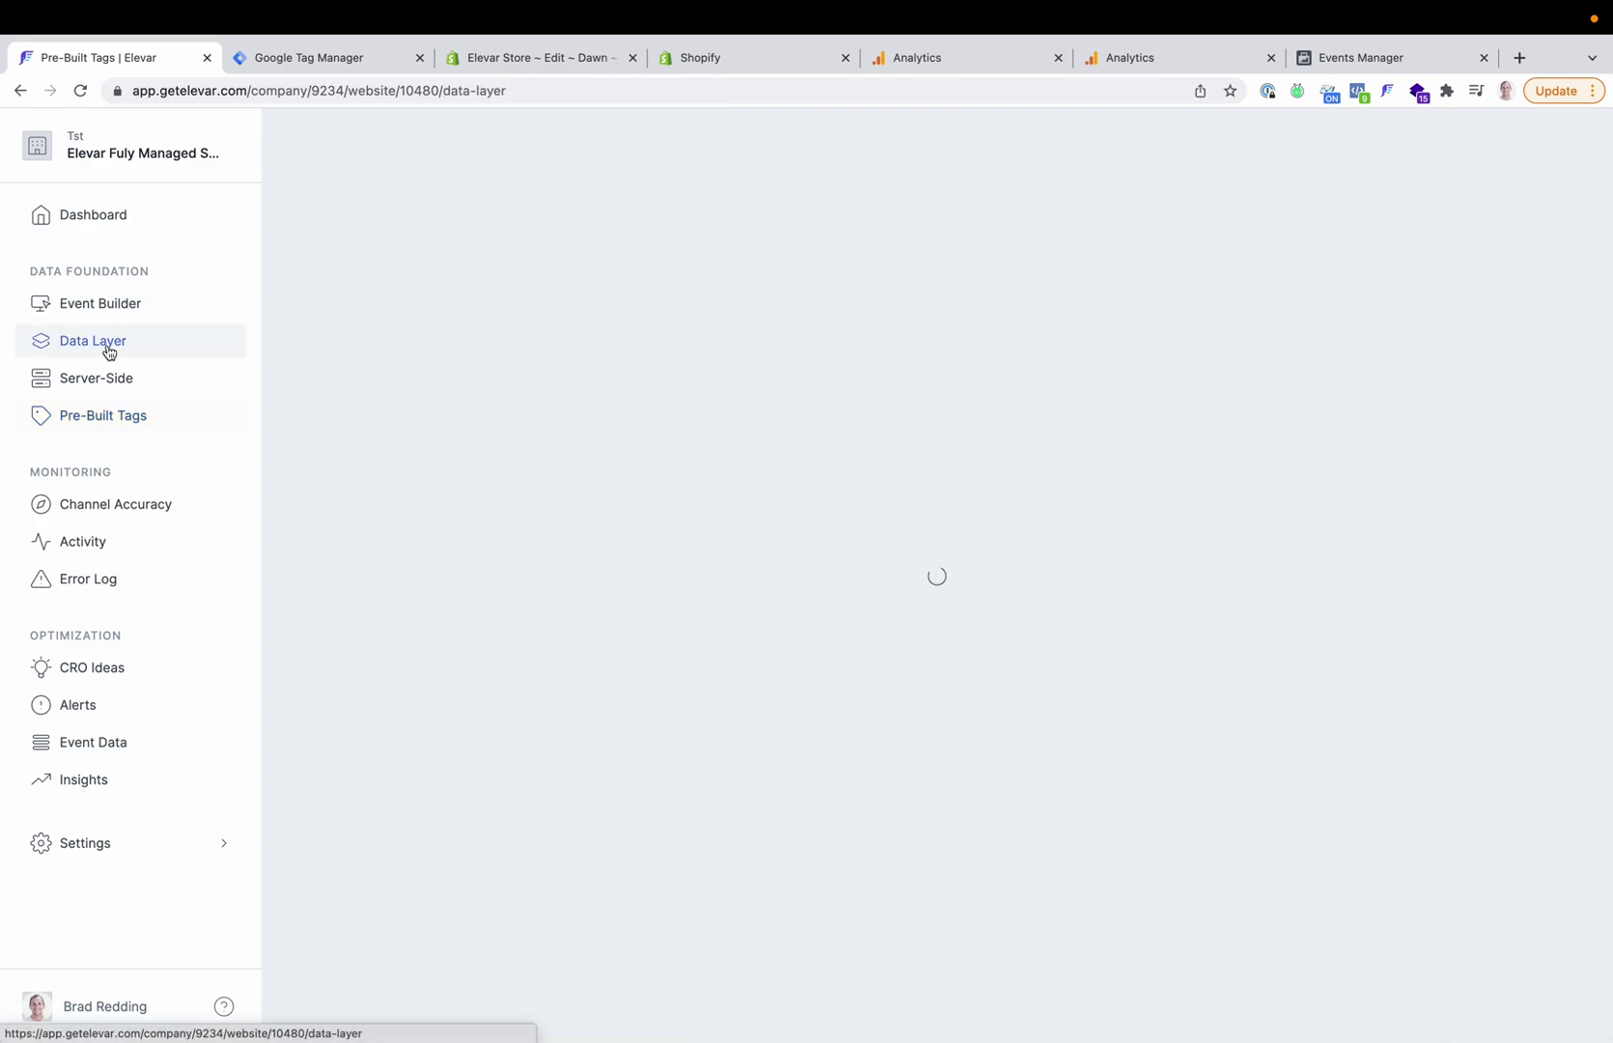
left_click(437, 574)
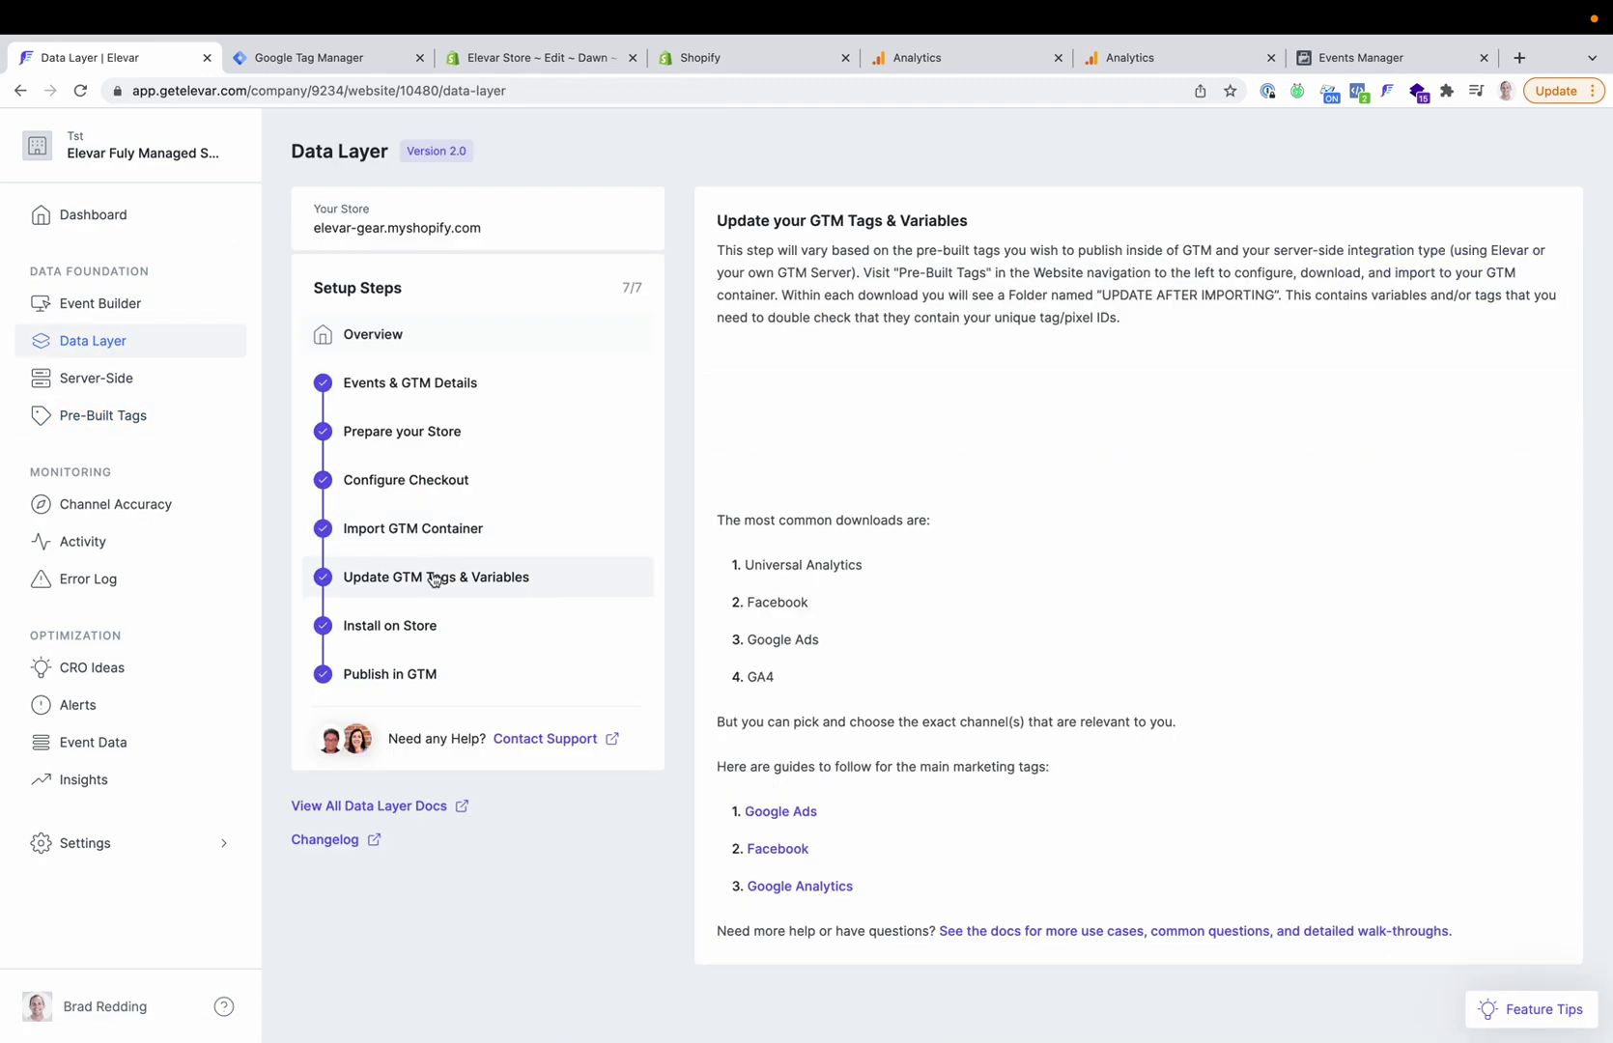
left_click(398, 628)
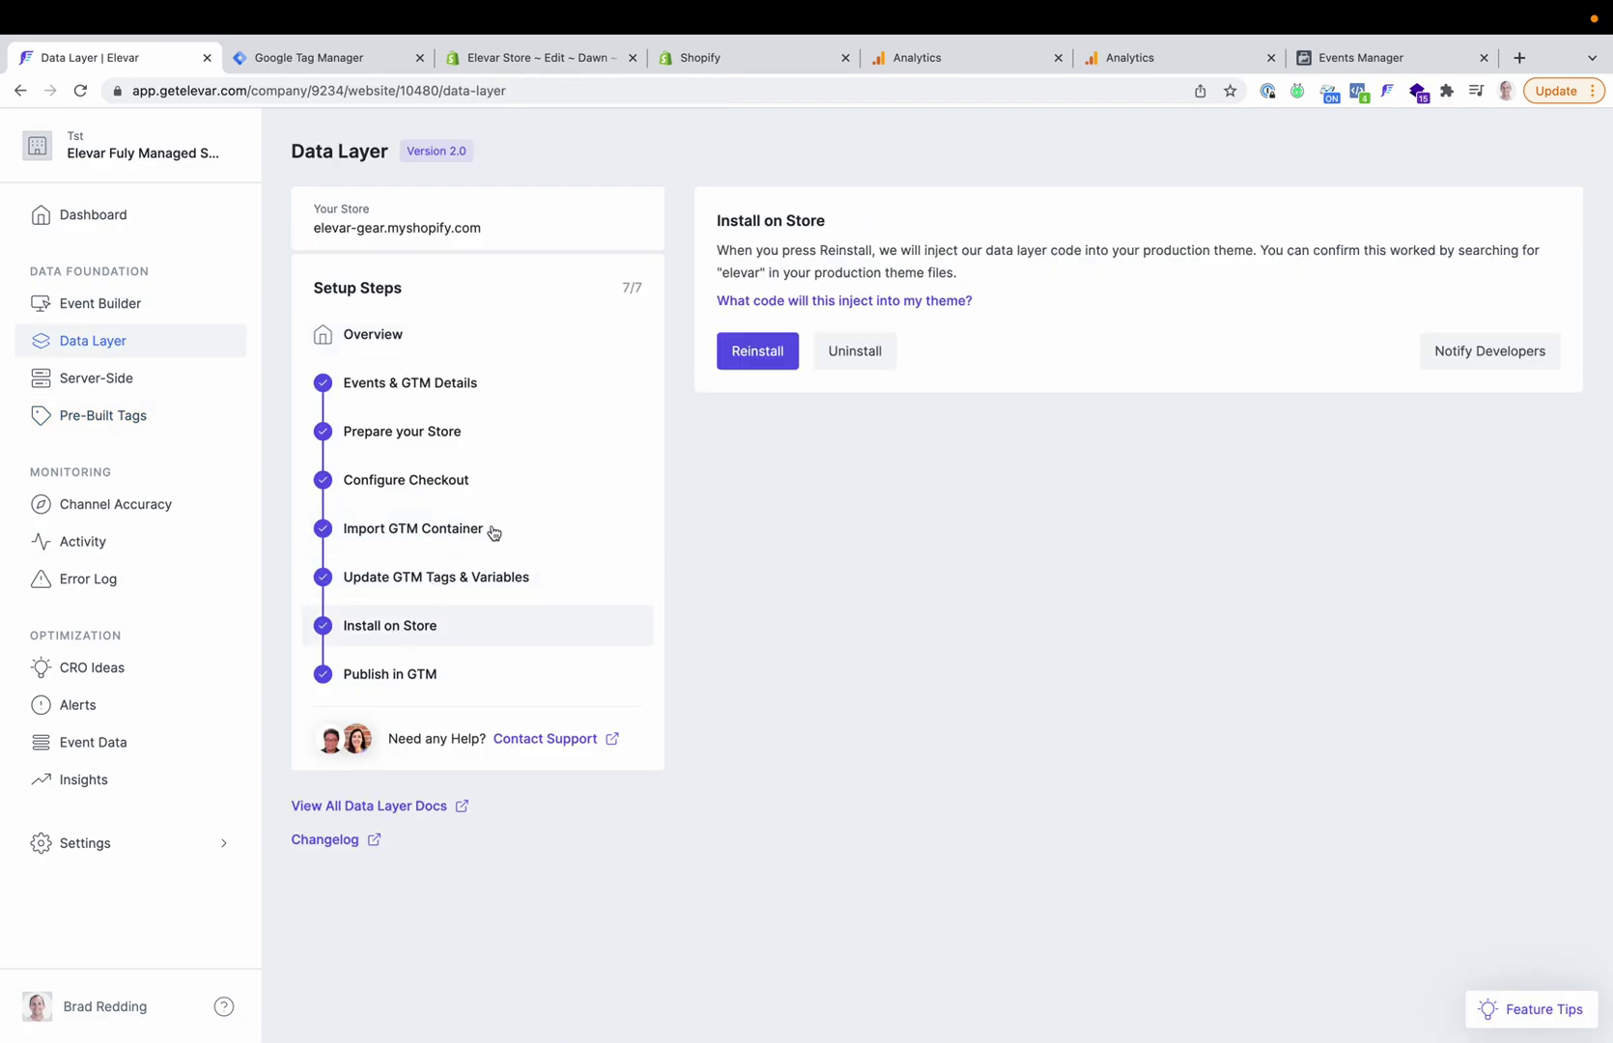
left_click(733, 358)
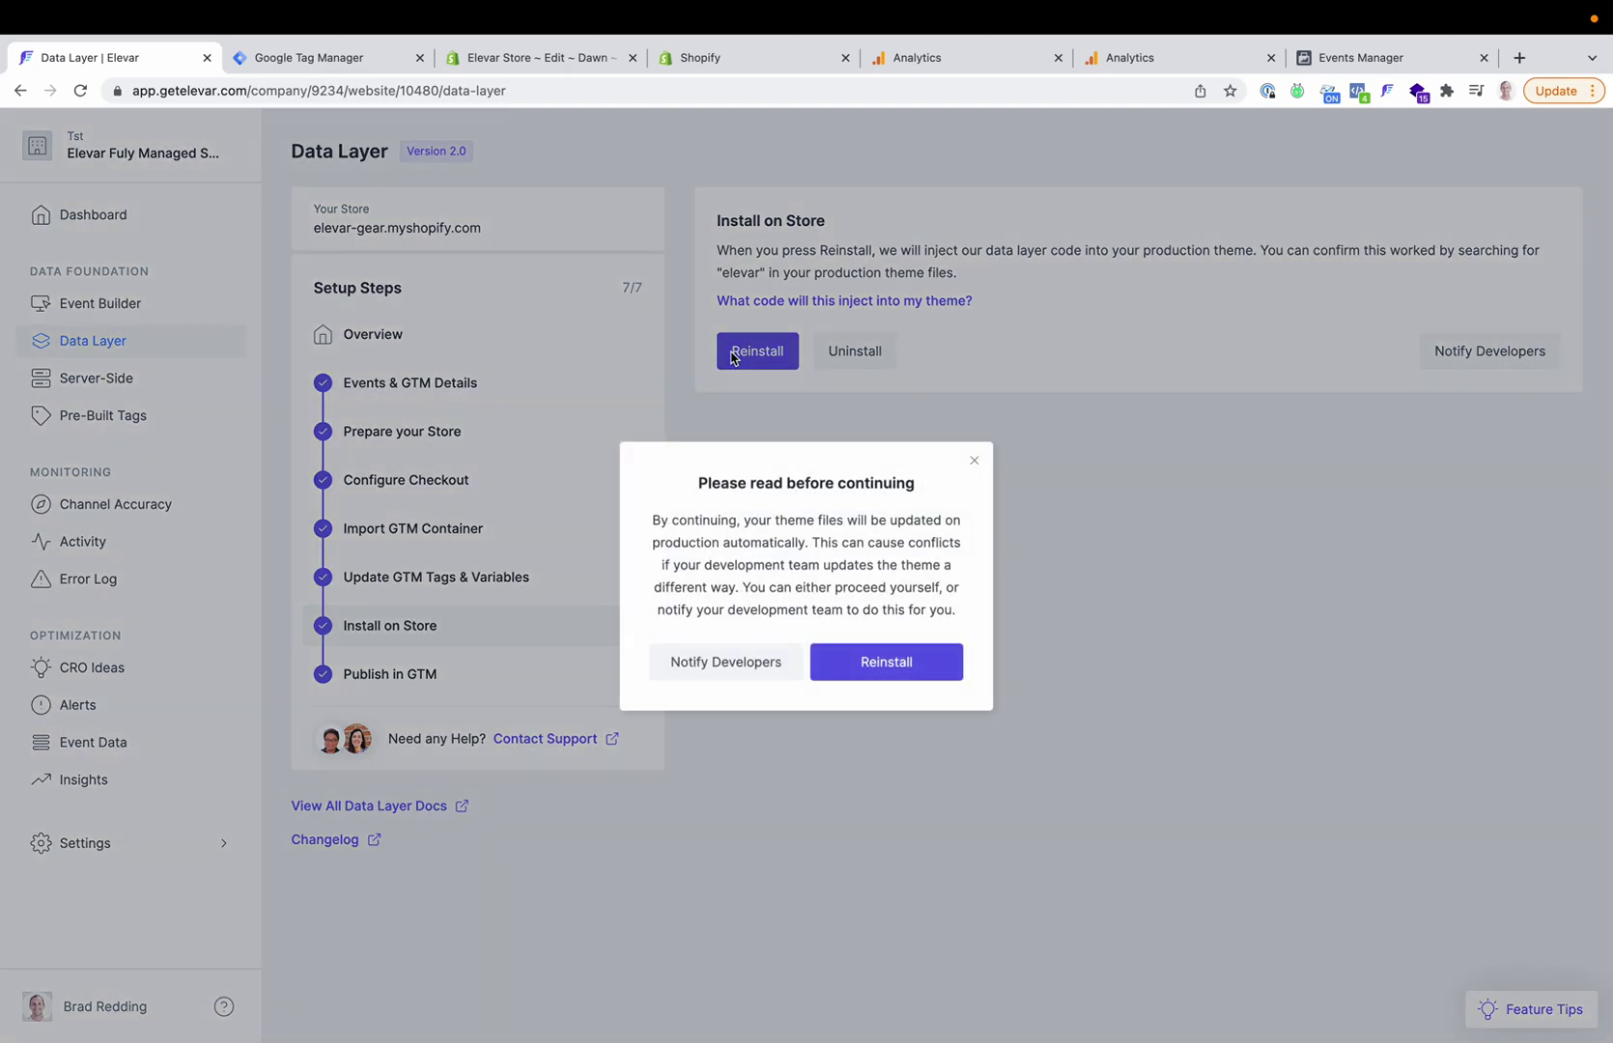
left_click(882, 664)
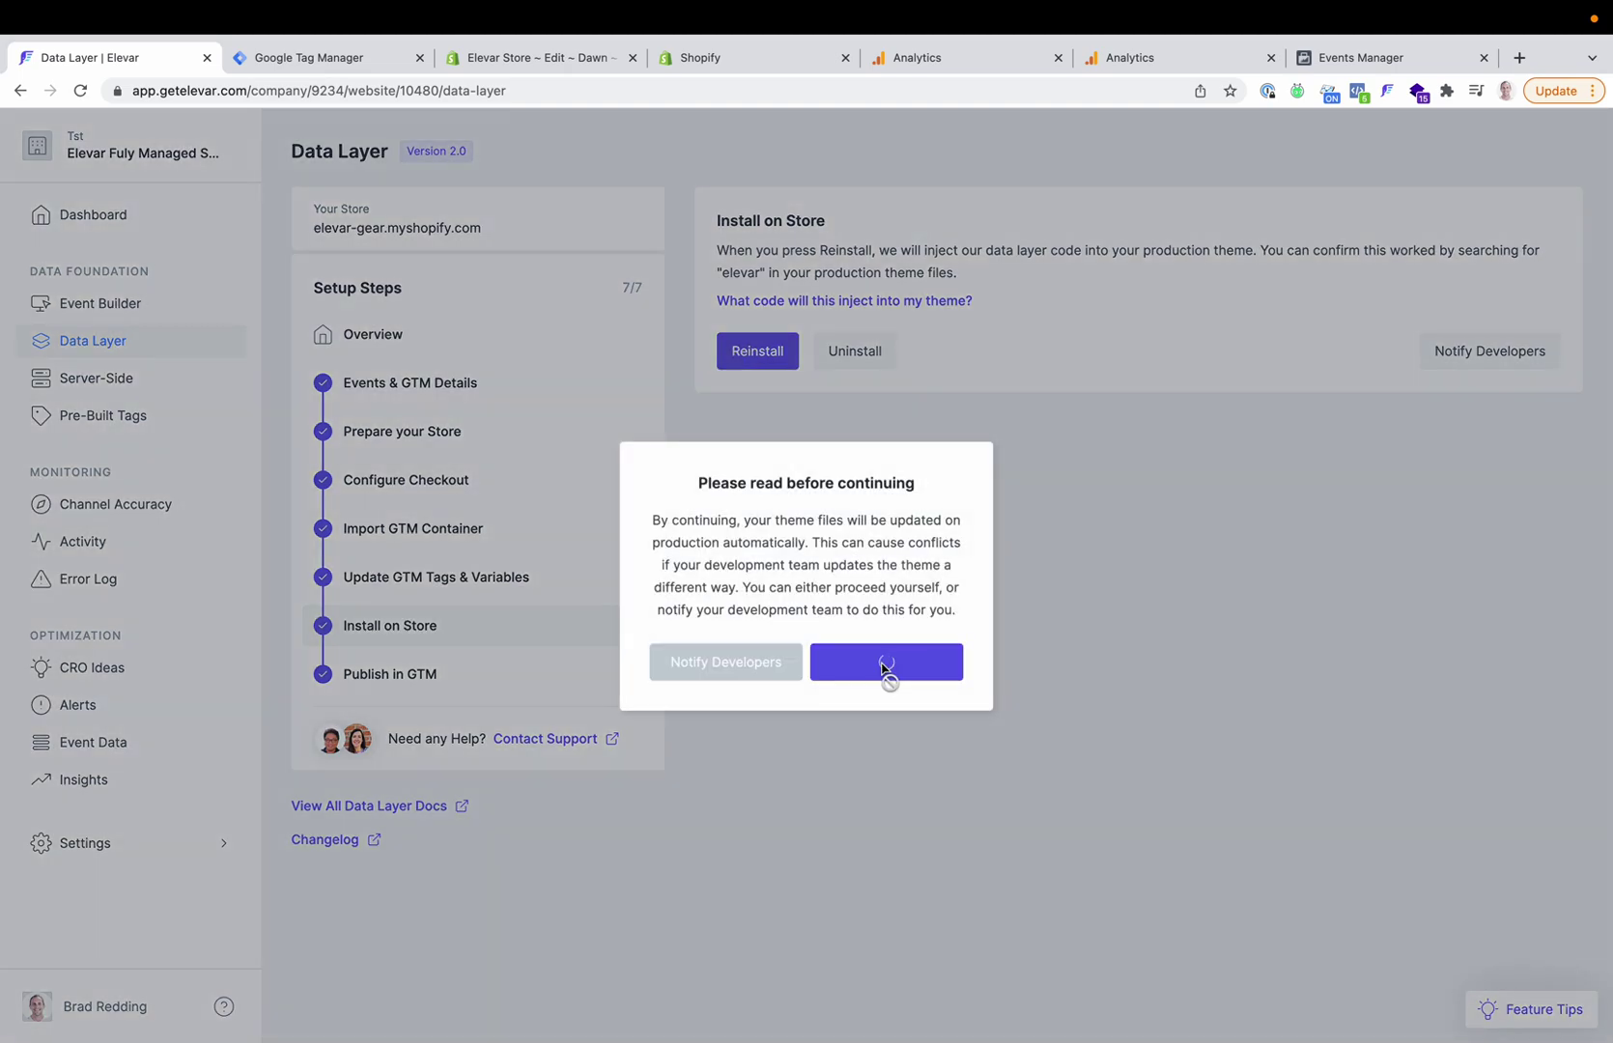
left_click(552, 60)
Step: Search theme.liquid for 'elevar-' to find the elevar-head and elevar-body-end render lines
left_click(636, 348)
double_click(635, 348)
triple_click(635, 348)
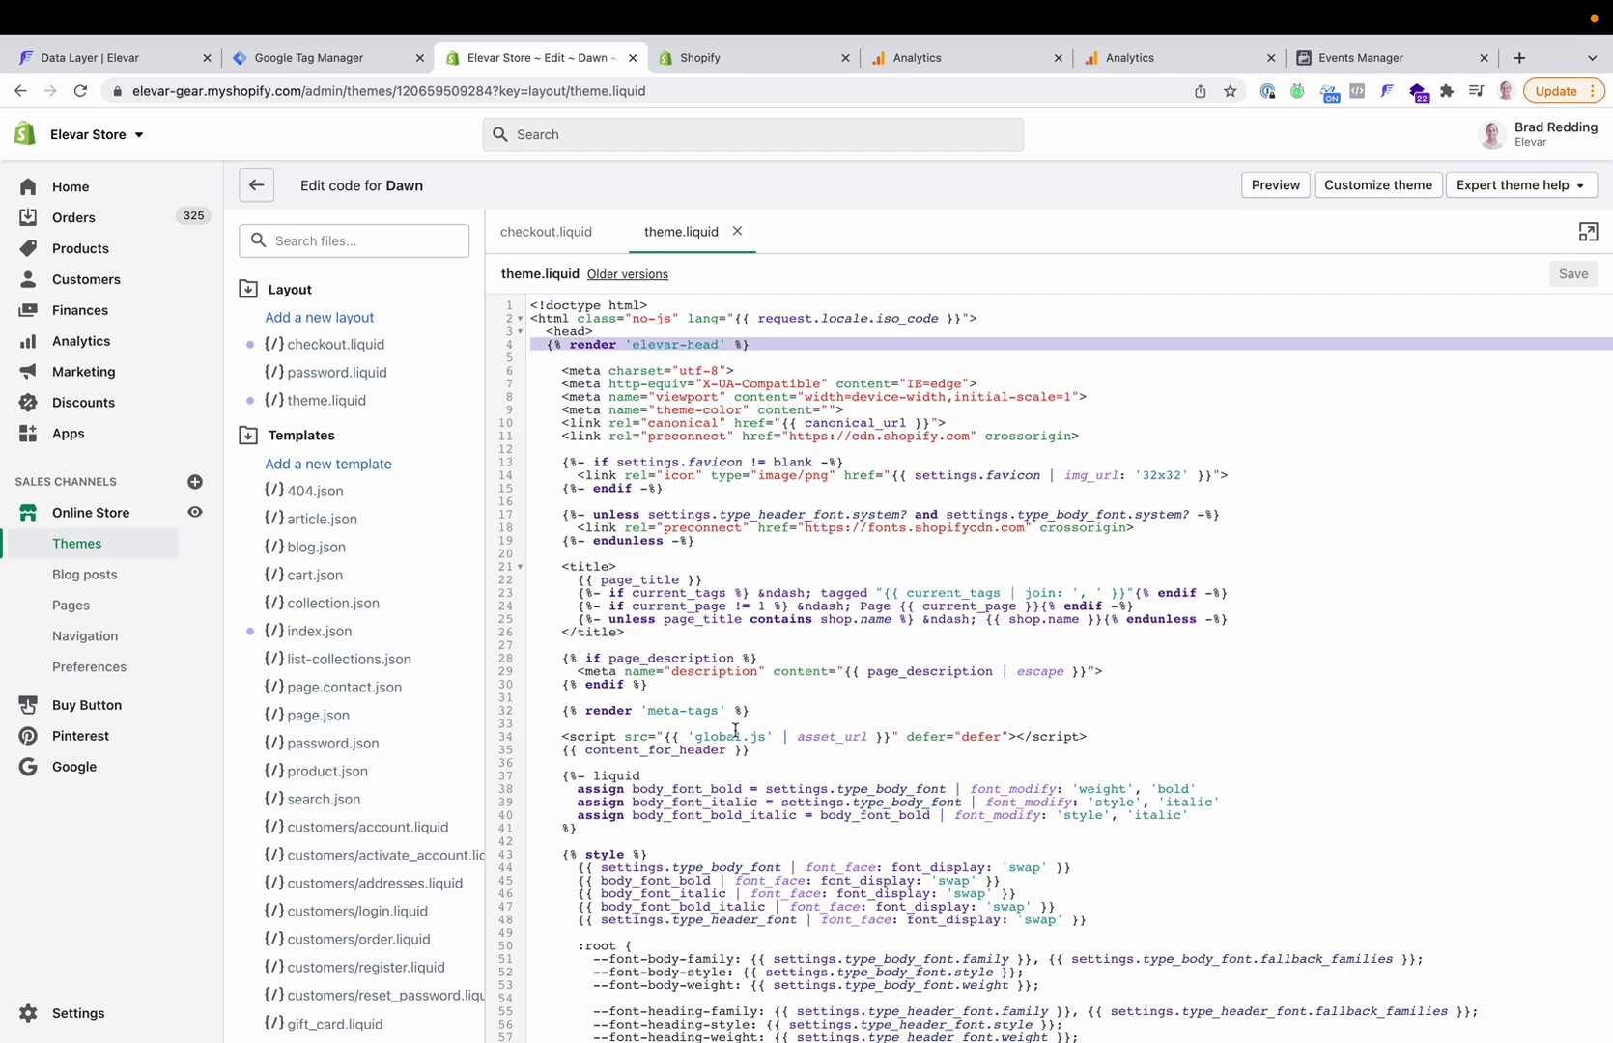
key("super+f")
type("ele")
double_click(1263, 327)
key("super+a")
key("BackSpace")
type("elevar-")
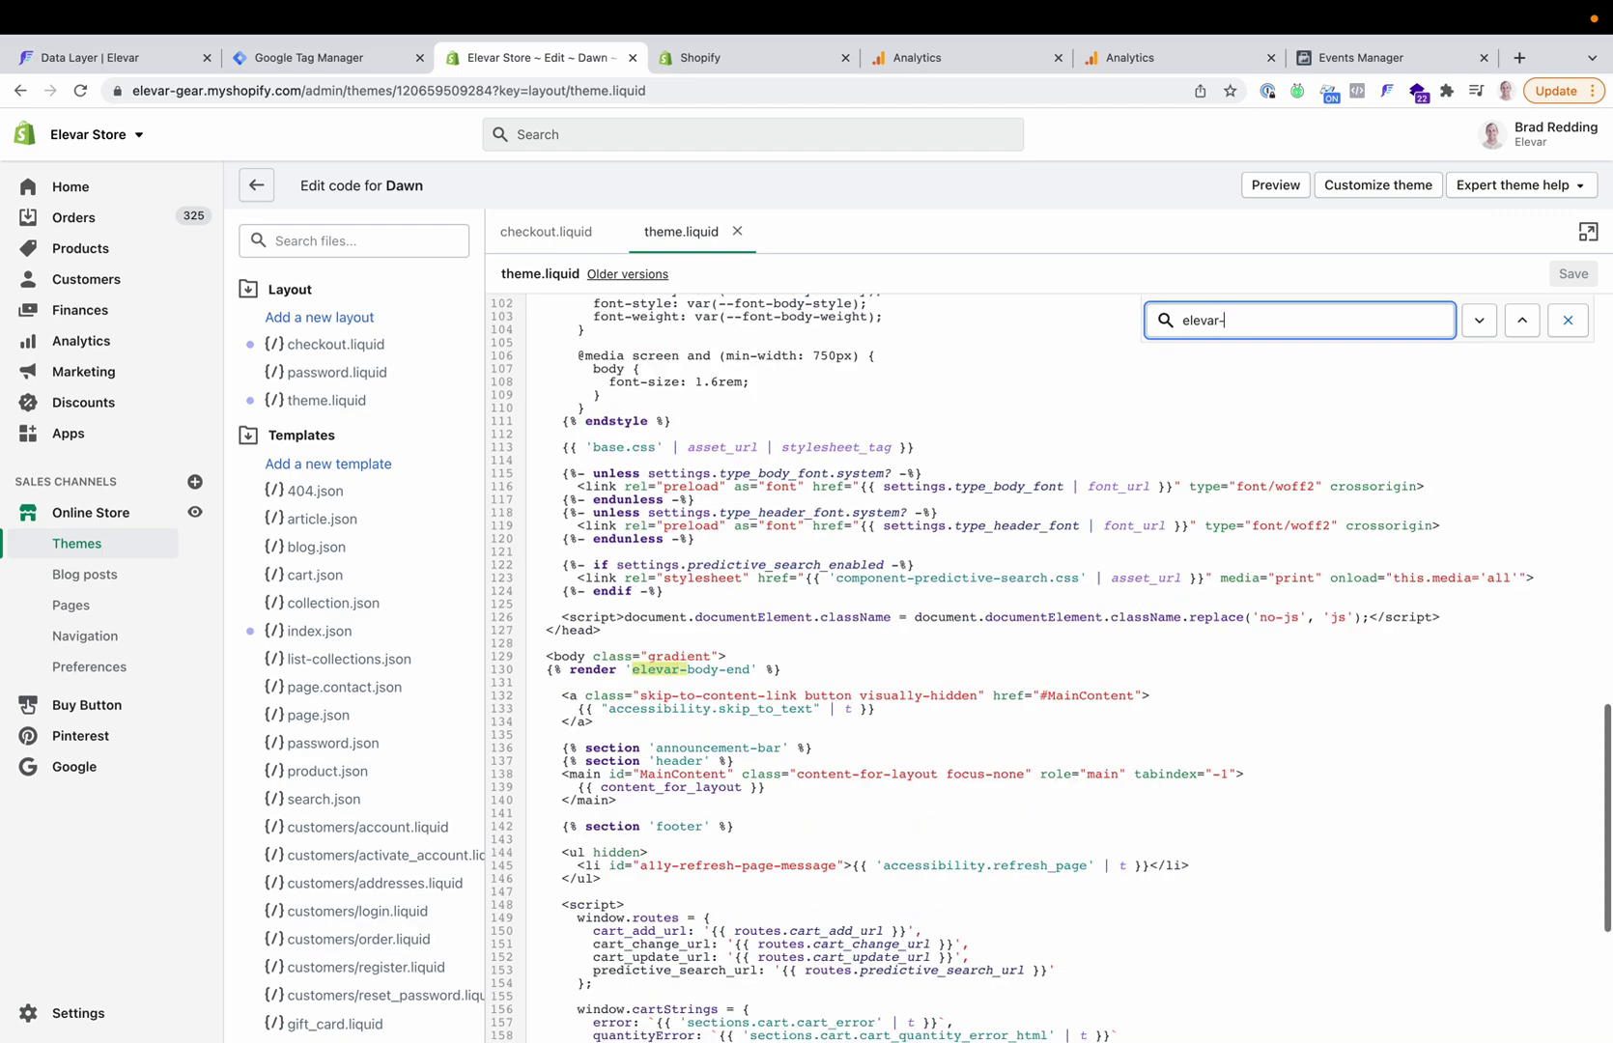
left_click(701, 668)
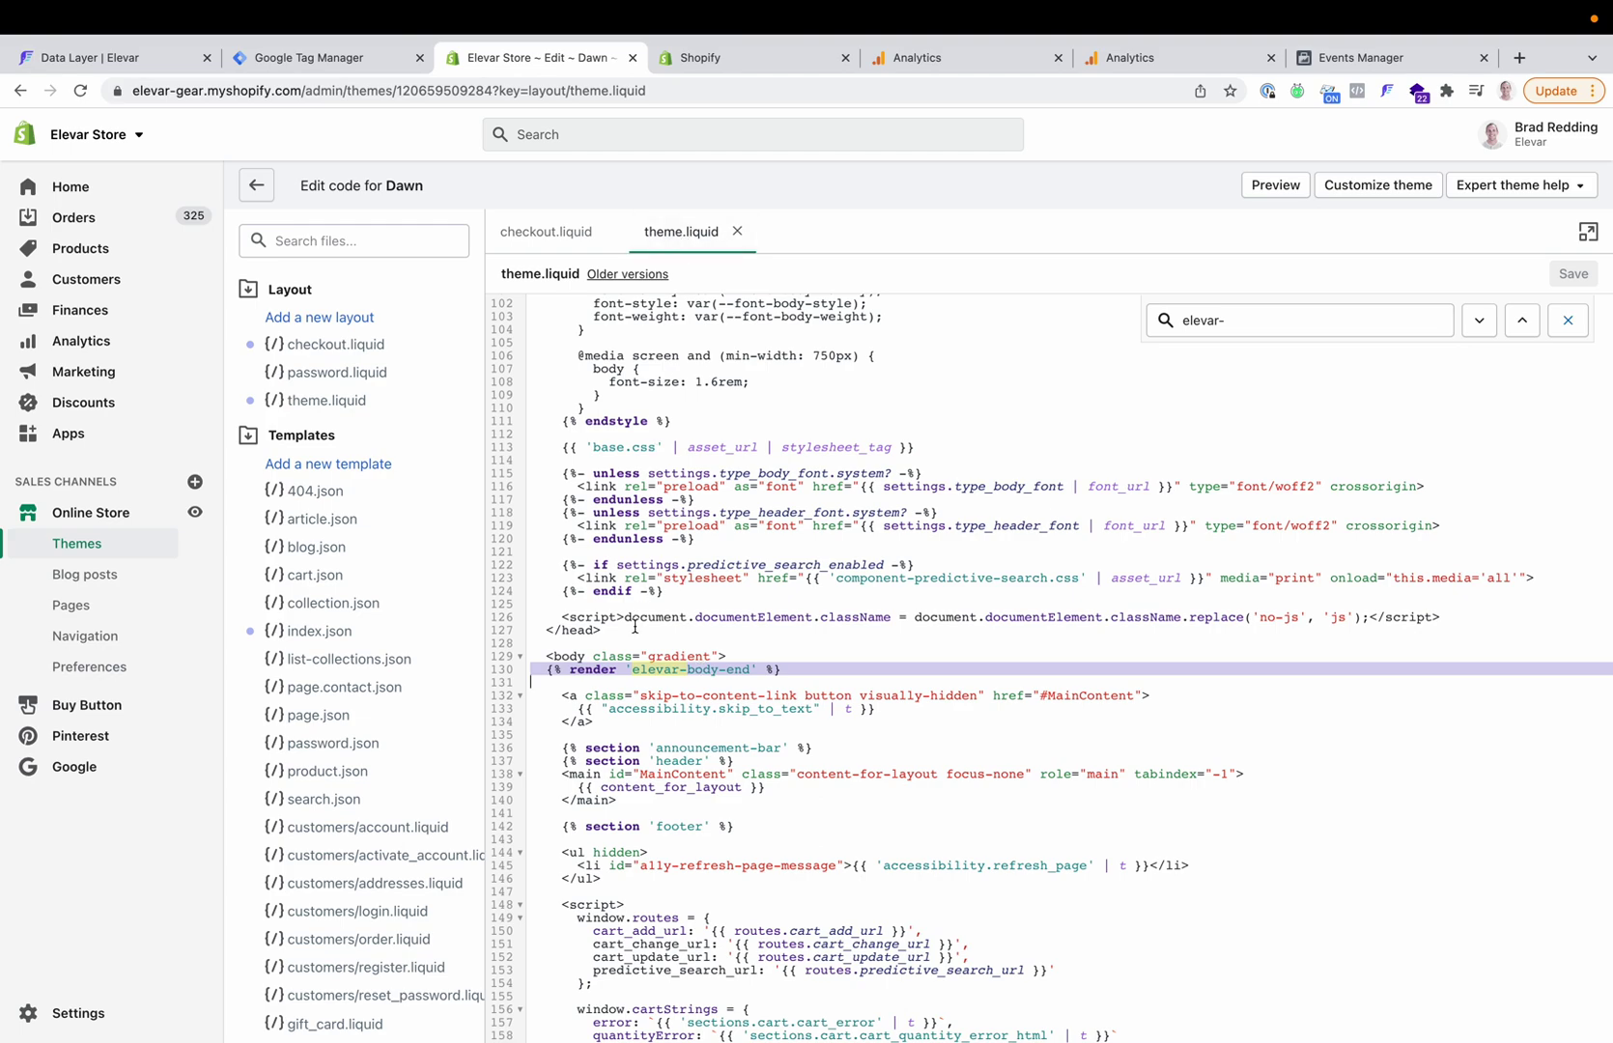
Step: Confirm line 4 of checkout.liquid renders elevar-head, then return to Elevar
left_click(539, 237)
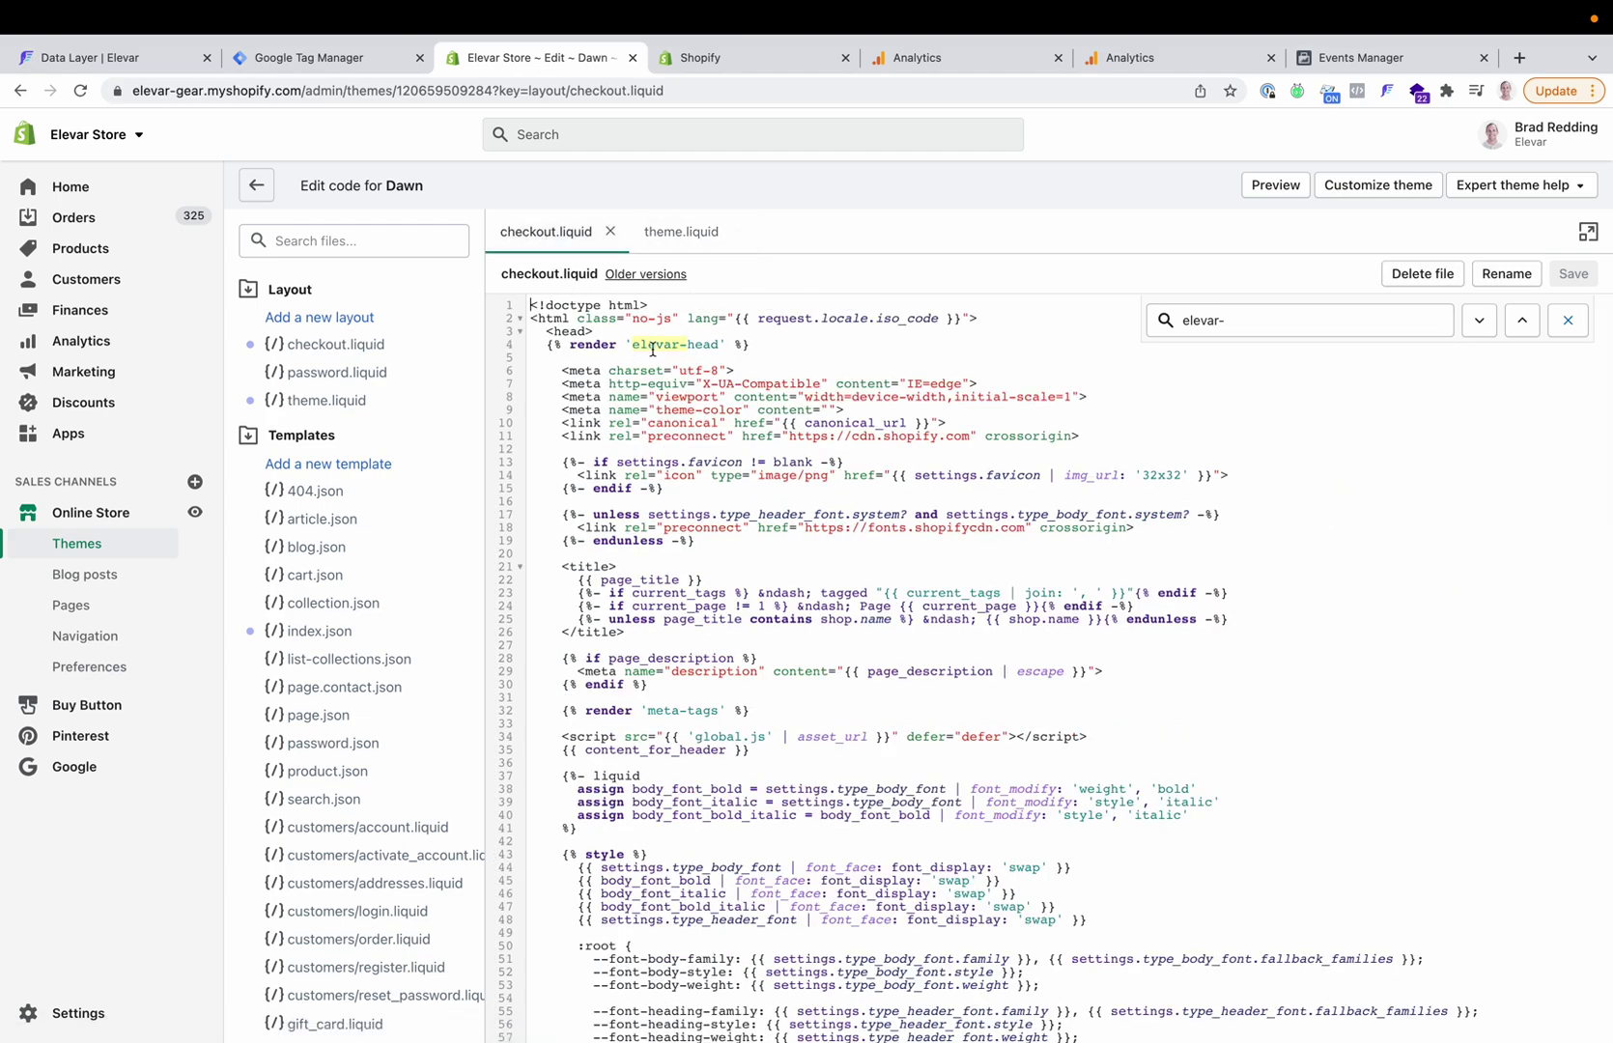
left_click(655, 345)
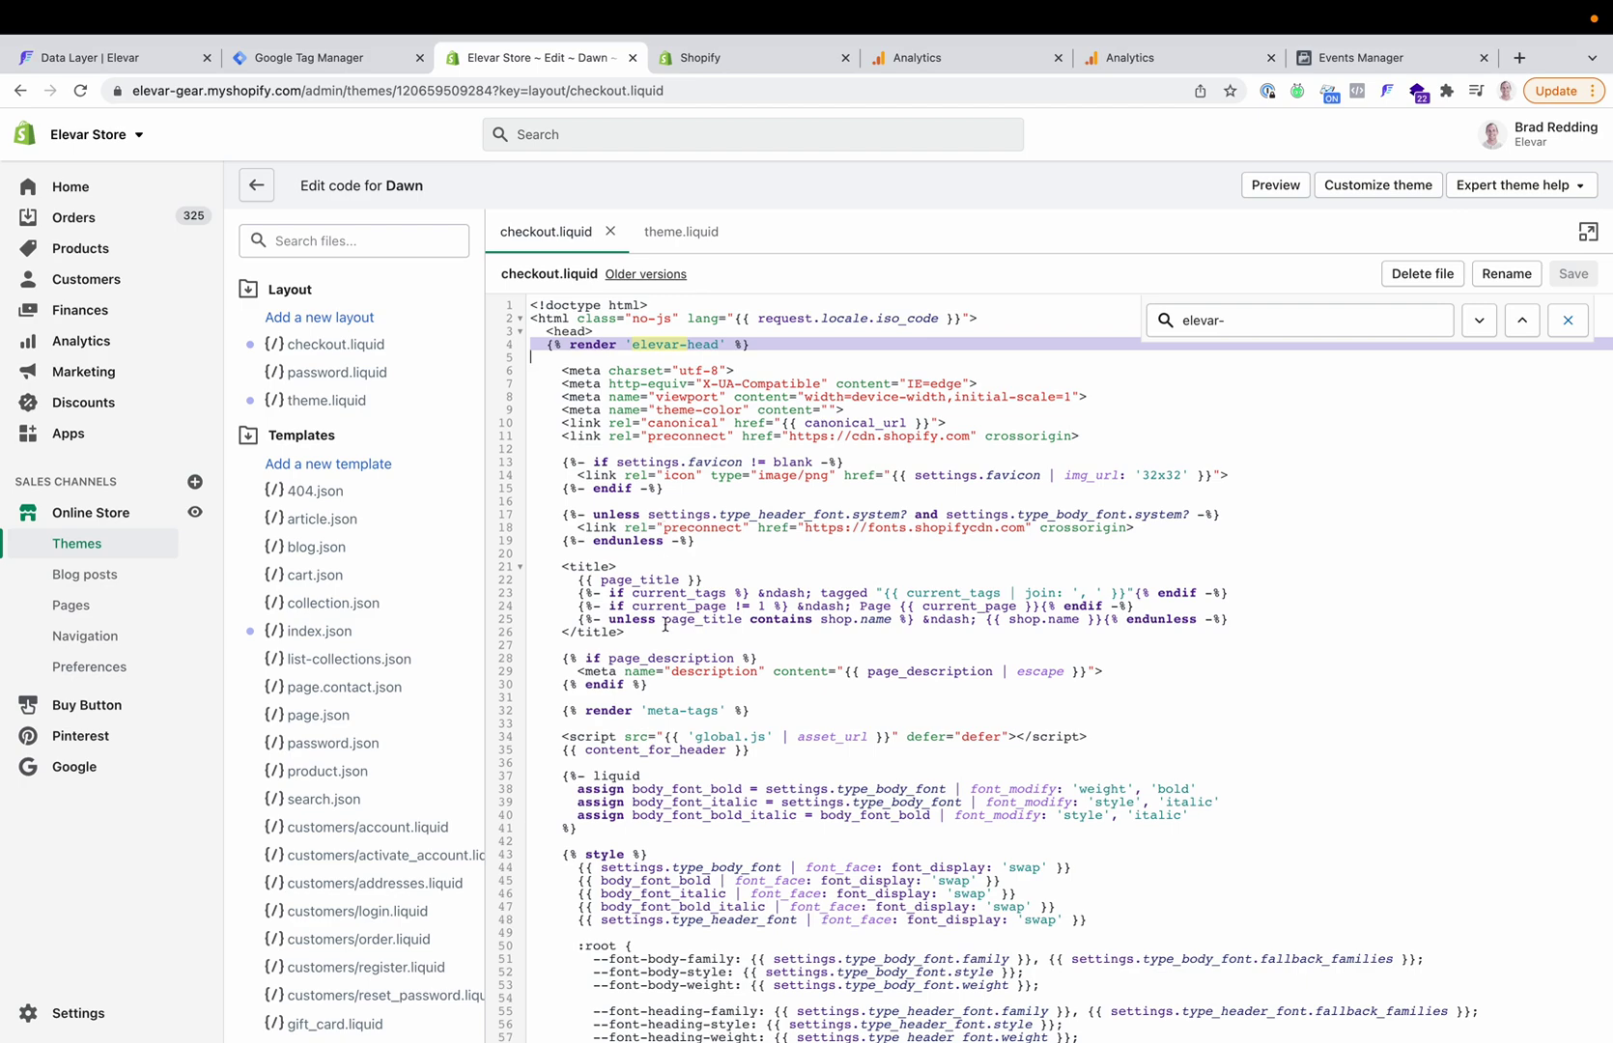
left_click(80, 85)
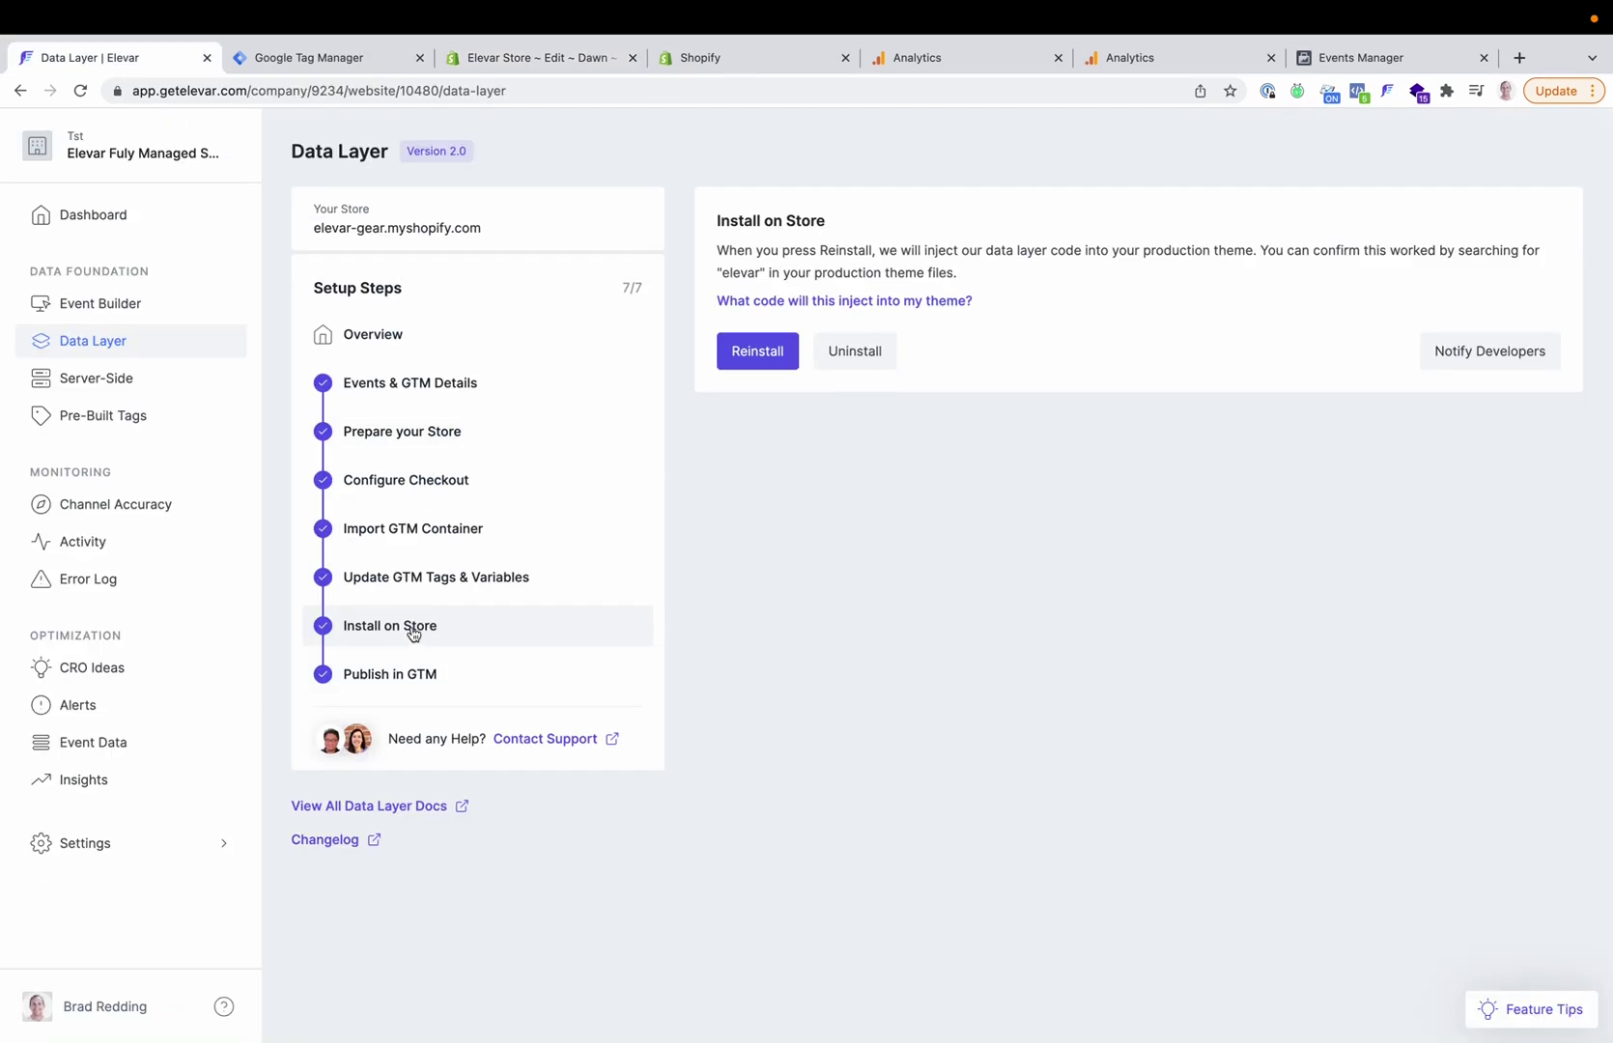
Step: Read the Publish in GTM step, then view the Server-Side sources and destinations overview
left_click(414, 673)
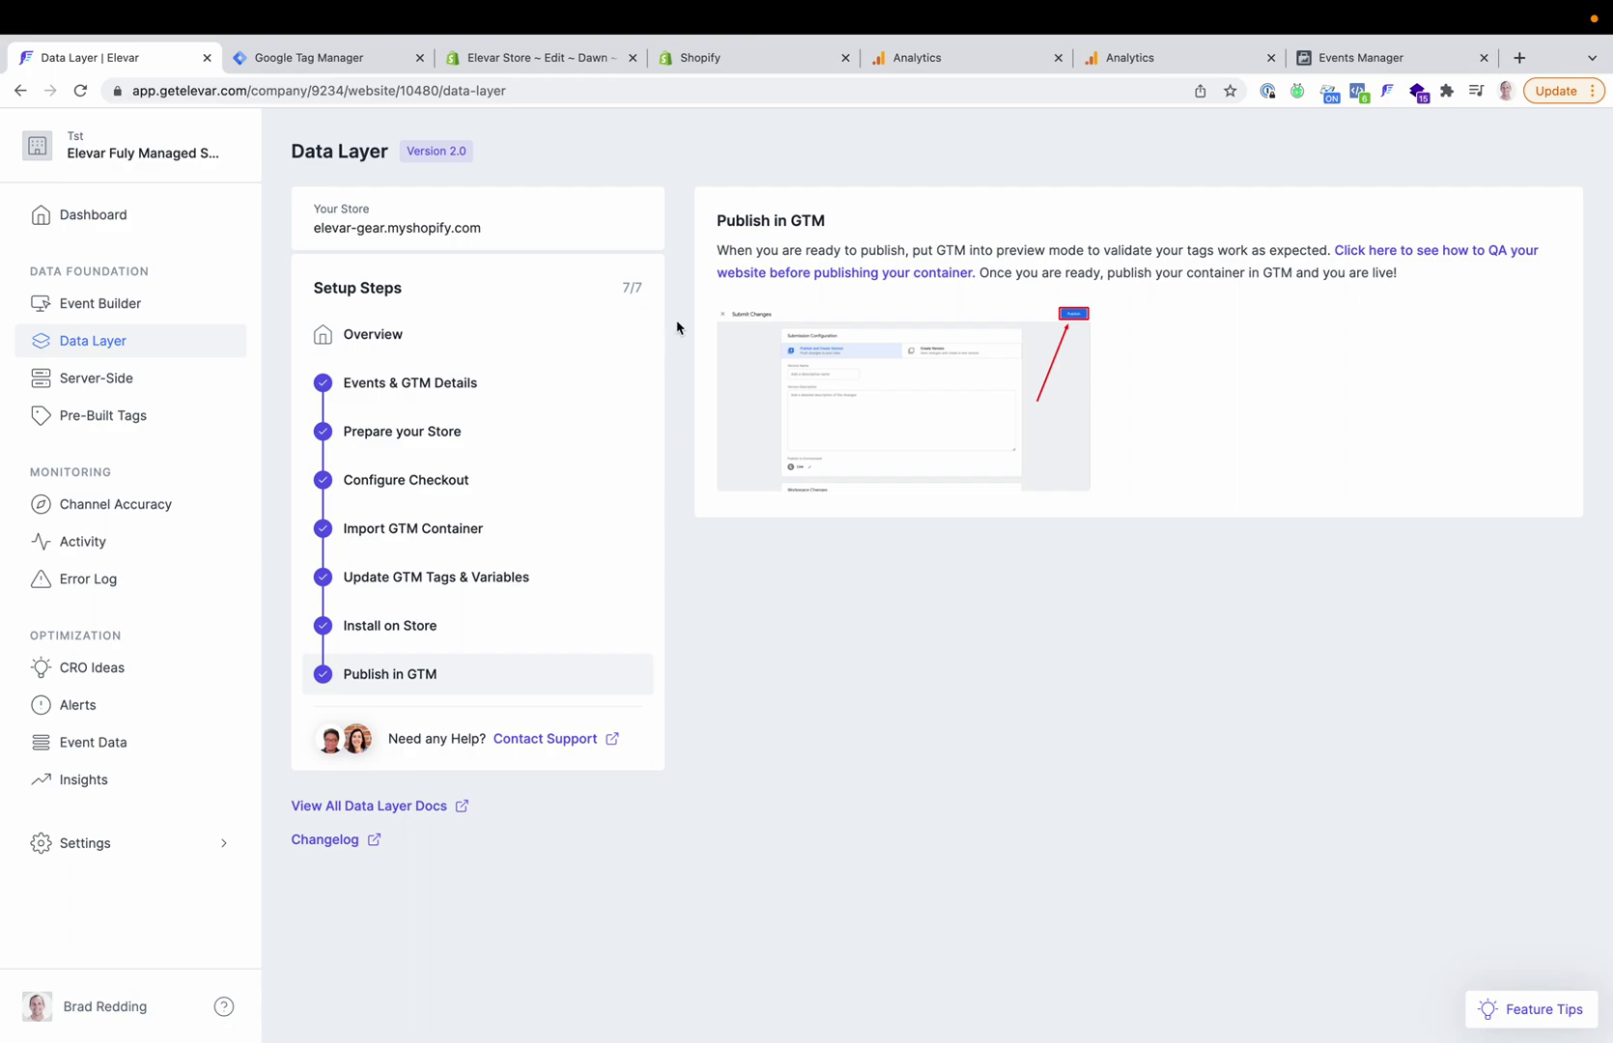
left_click(136, 380)
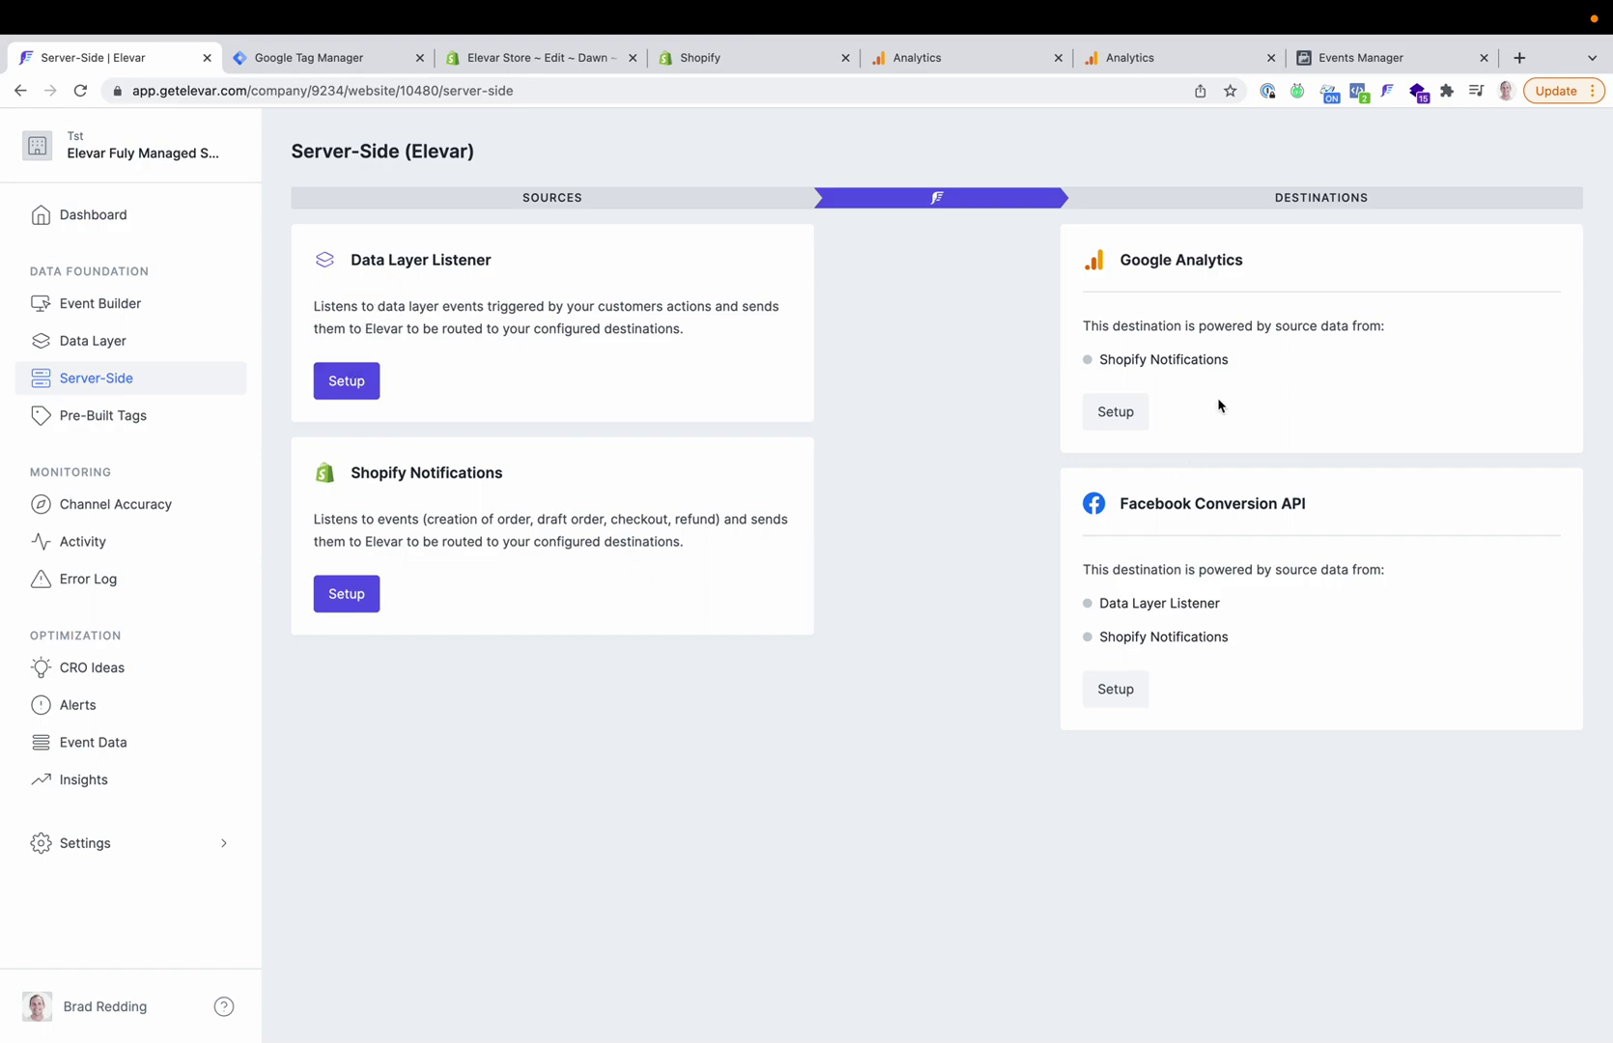
Step: Complete the Data Layer Listener's checkout step and install the listener into the production theme
left_click(355, 382)
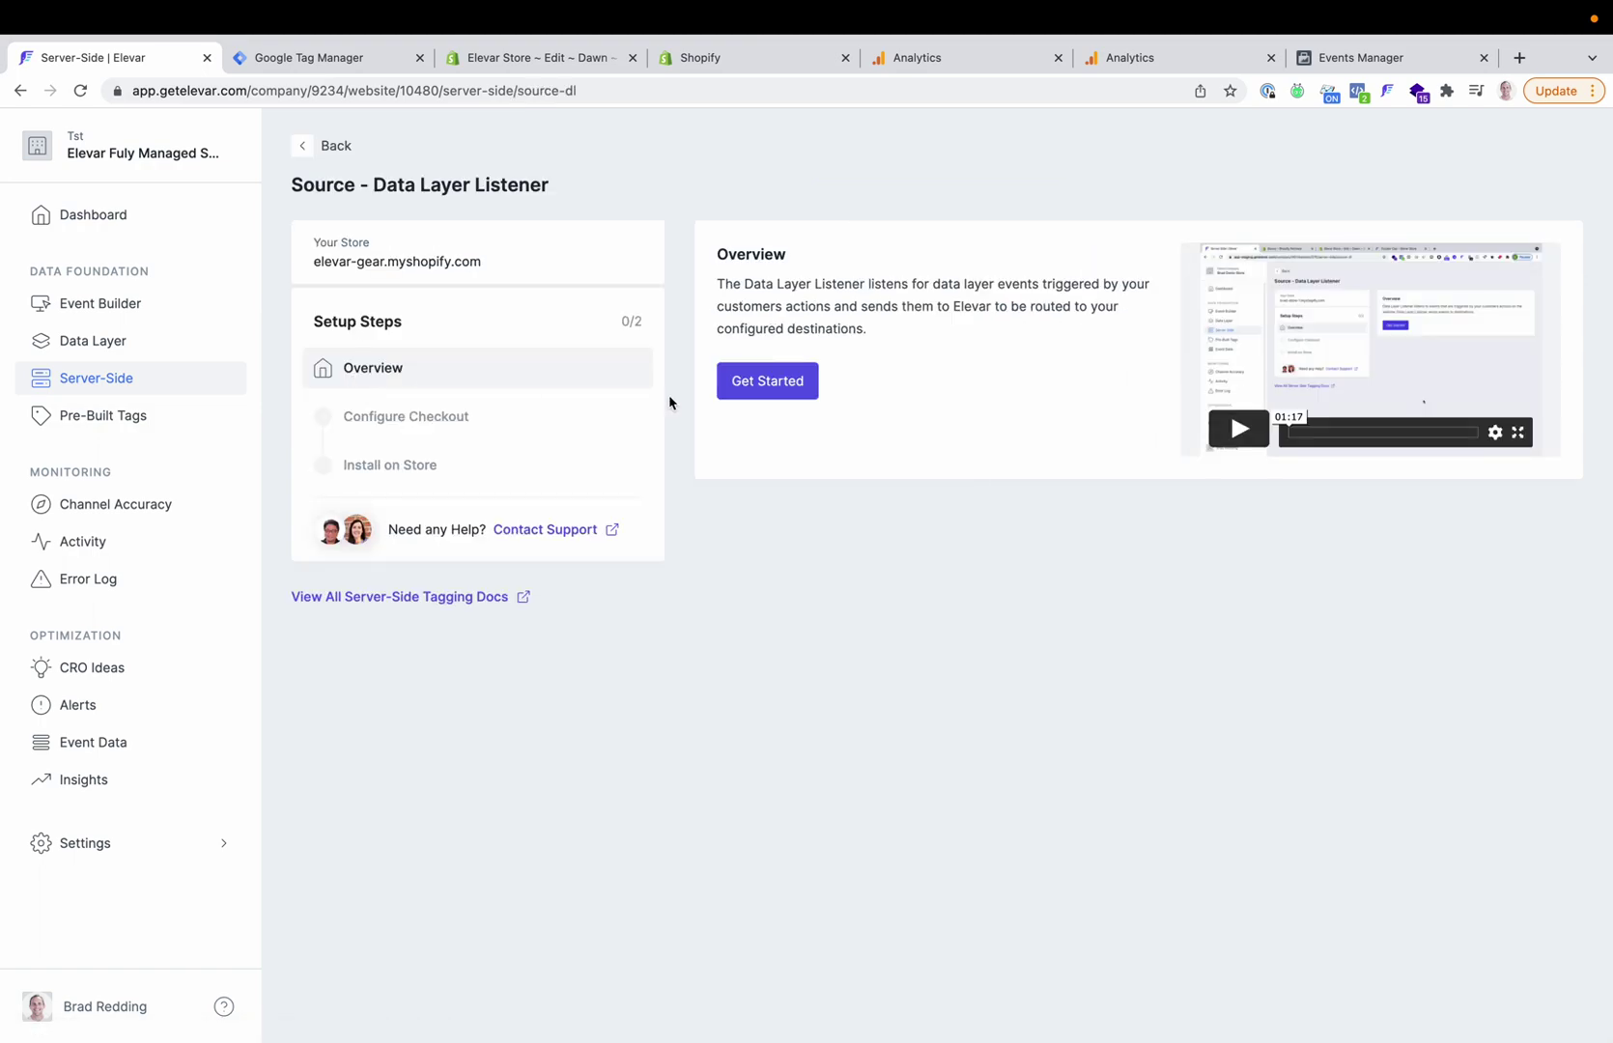
left_click(760, 387)
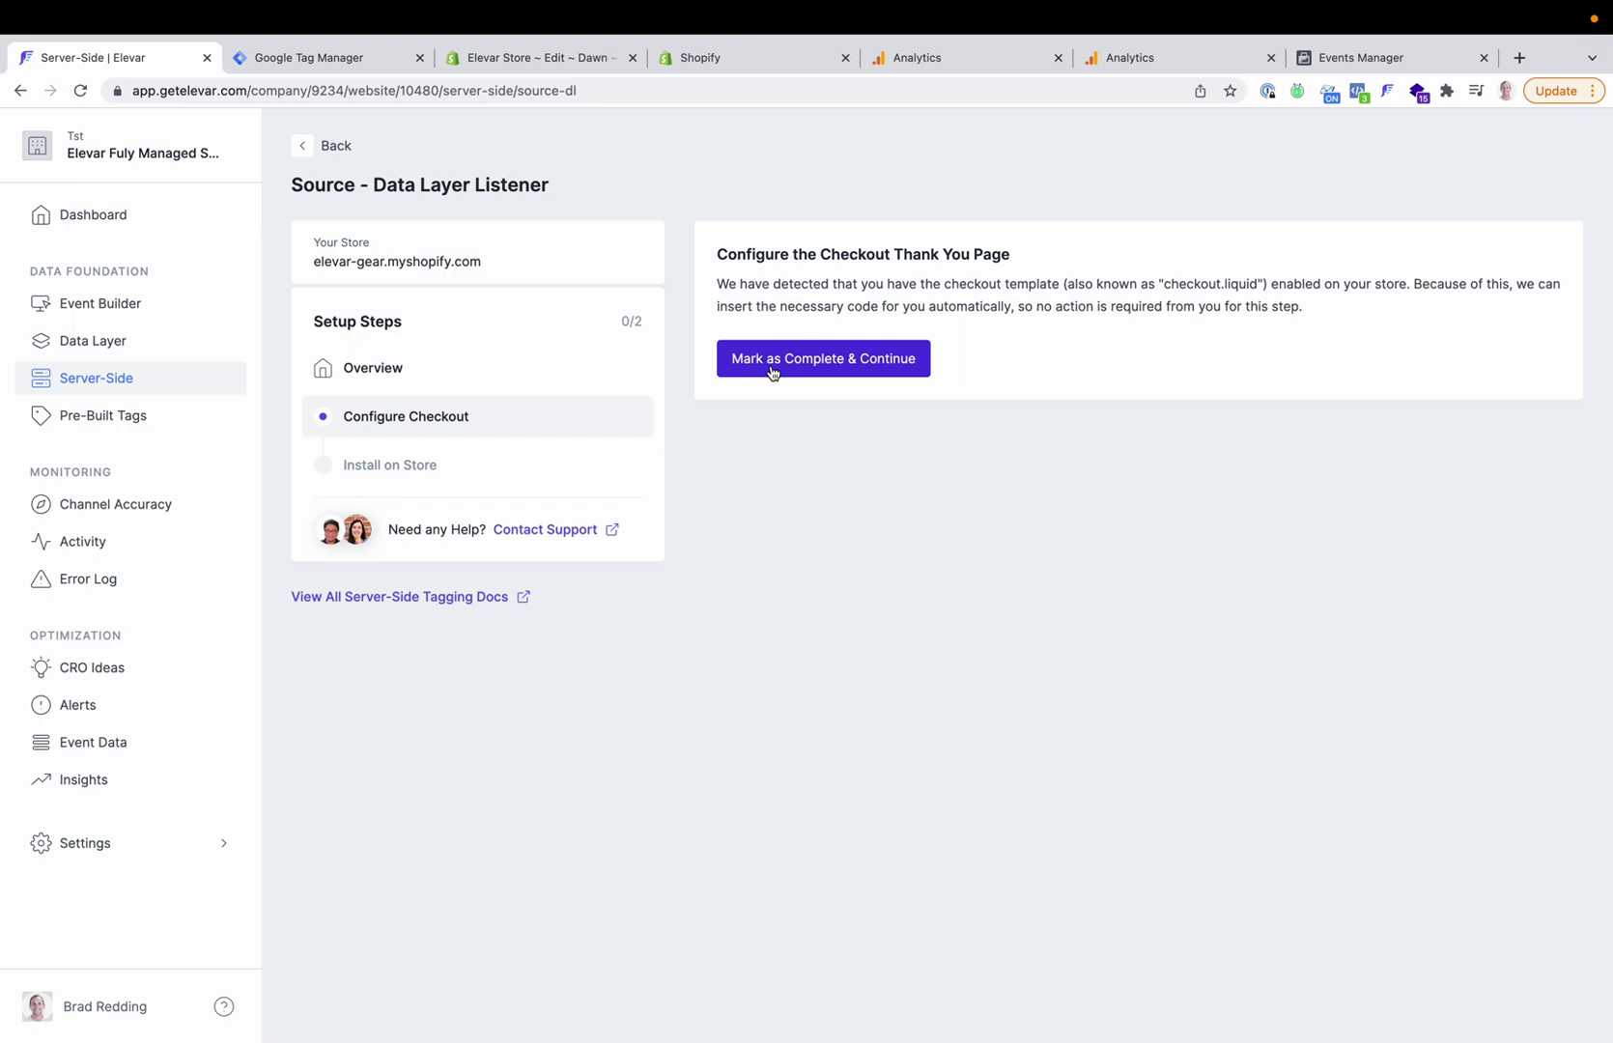
left_click(717, 79)
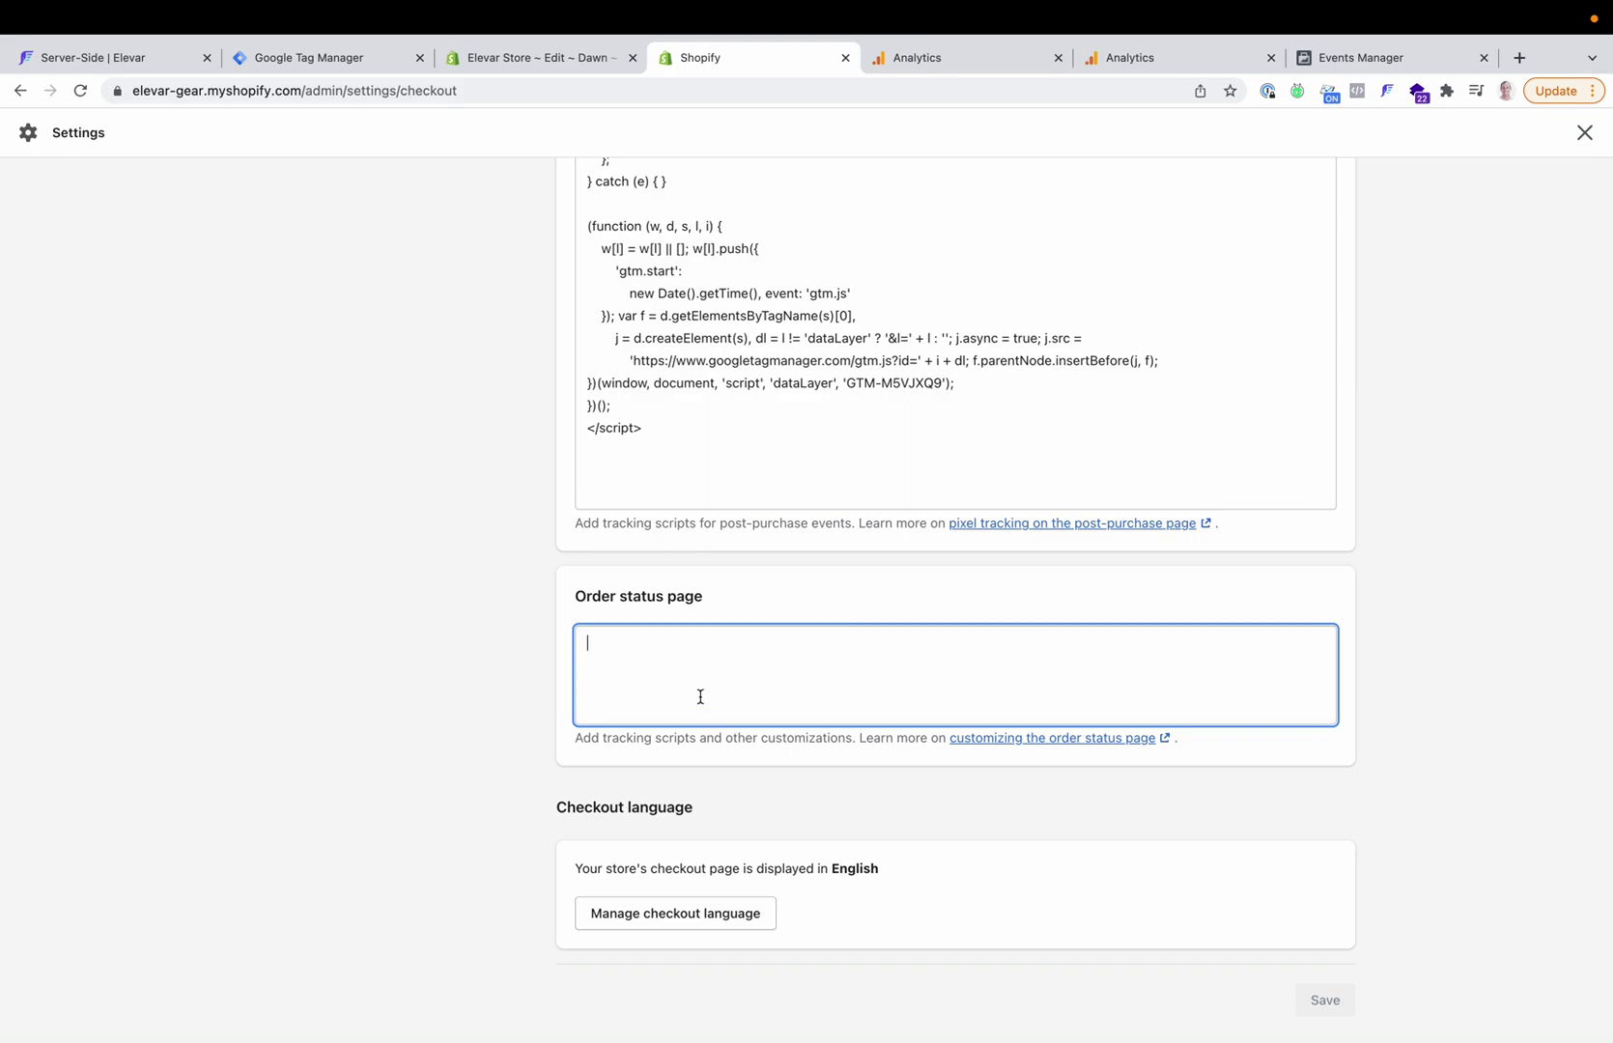
left_click(97, 60)
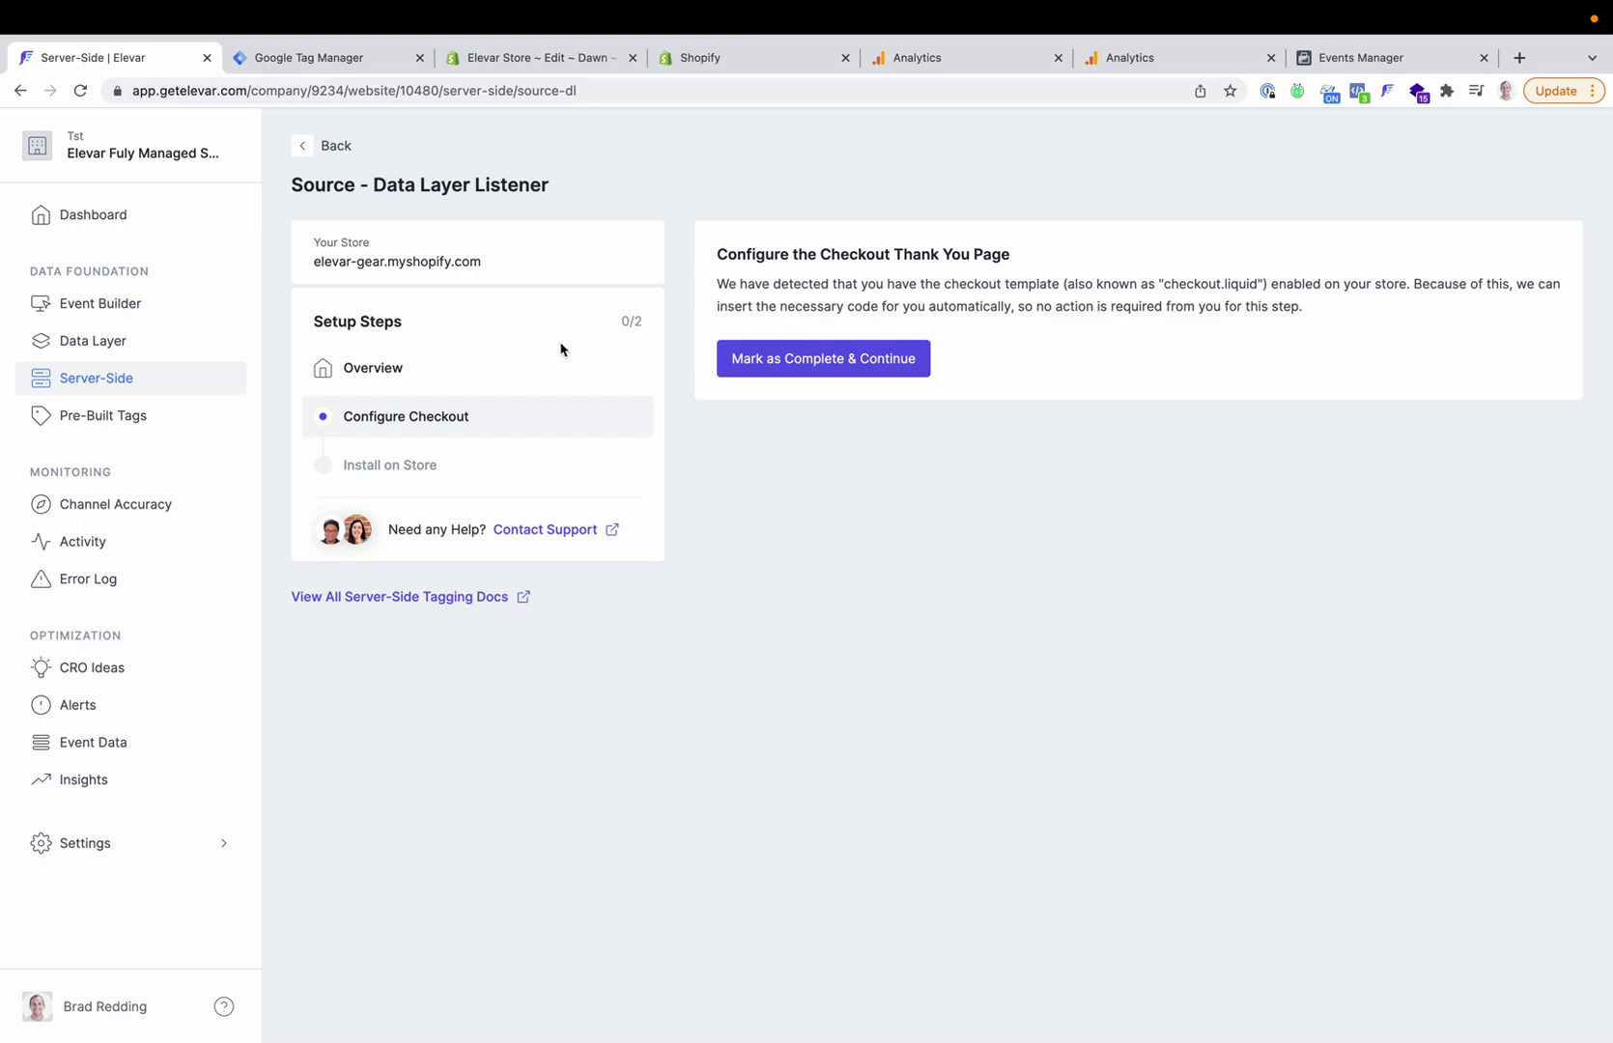
left_click(737, 362)
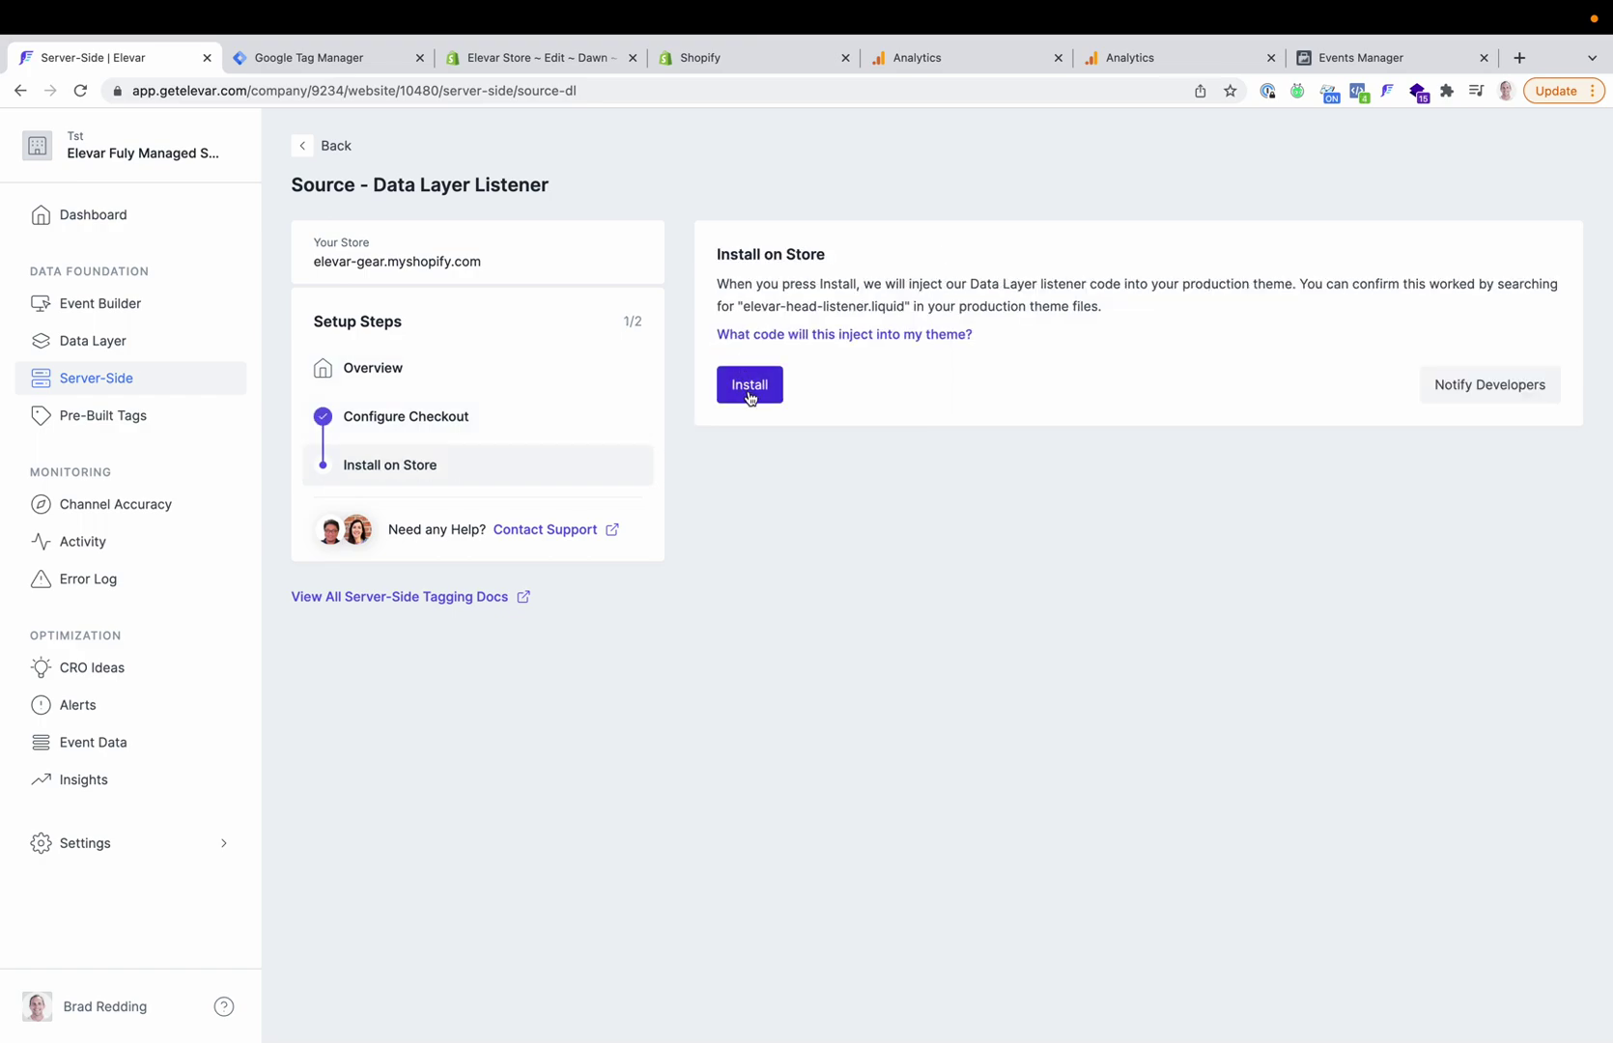
left_click(773, 391)
left_click(867, 666)
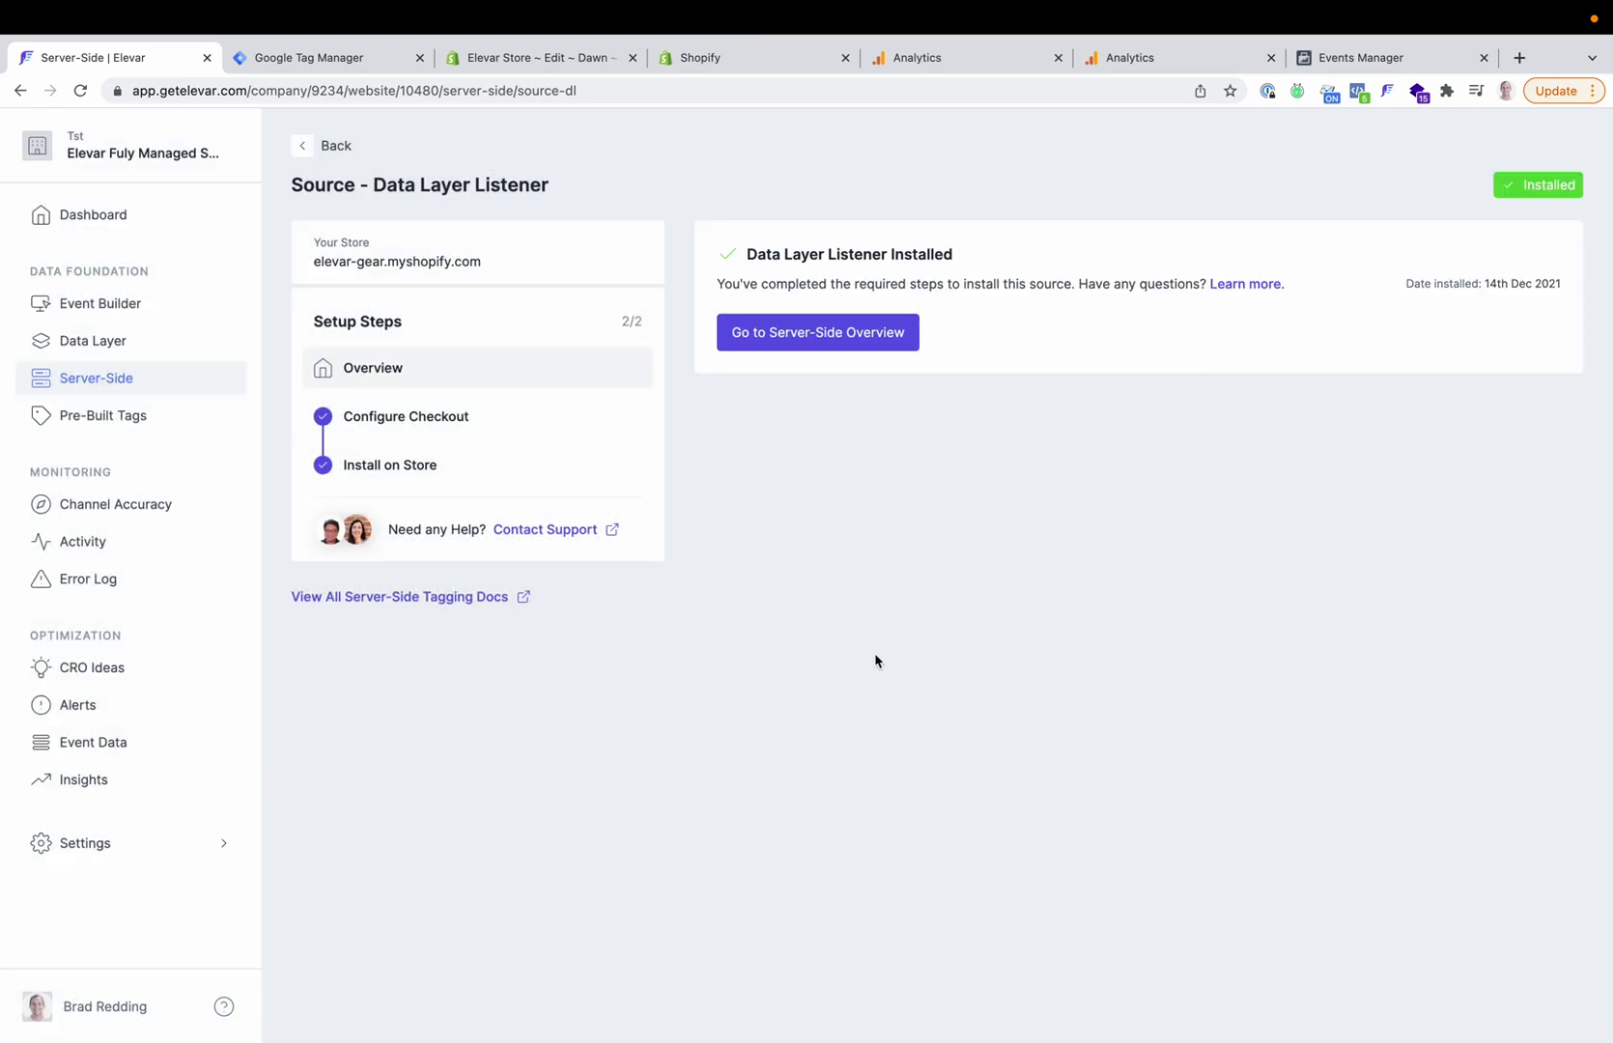
left_click(716, 60)
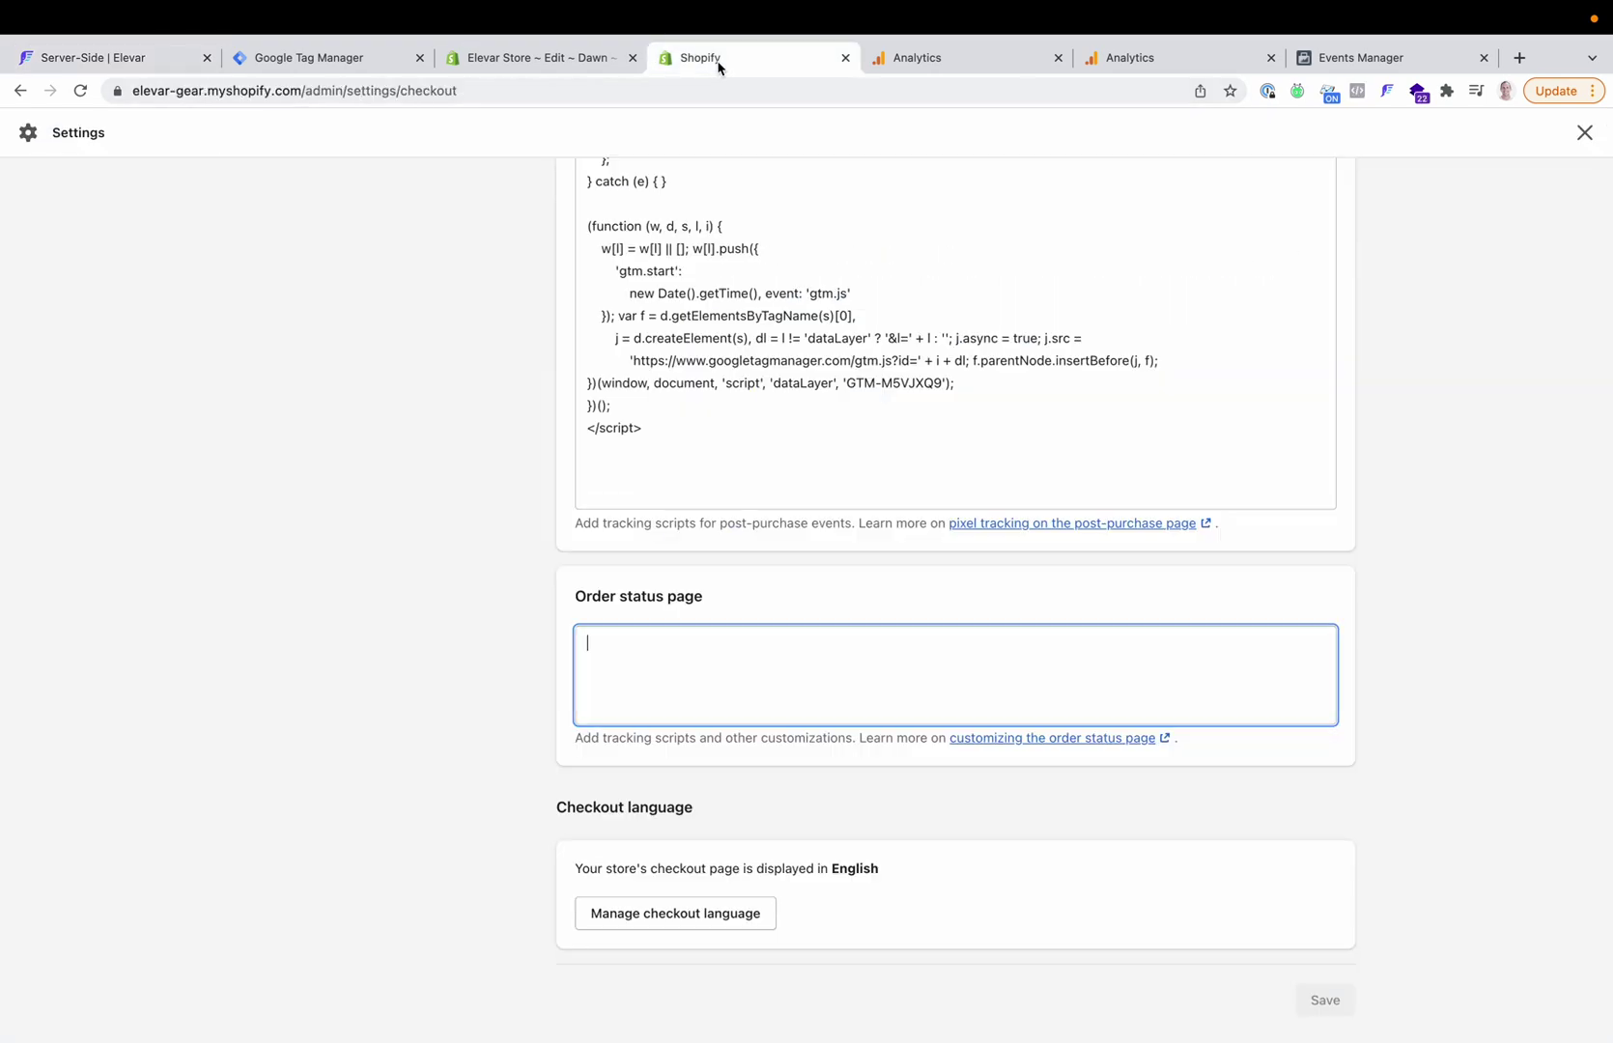
Step: Reload the theme code and confirm line 4 of checkout.liquid renders elevar-head-listener
left_click(562, 60)
left_click(80, 90)
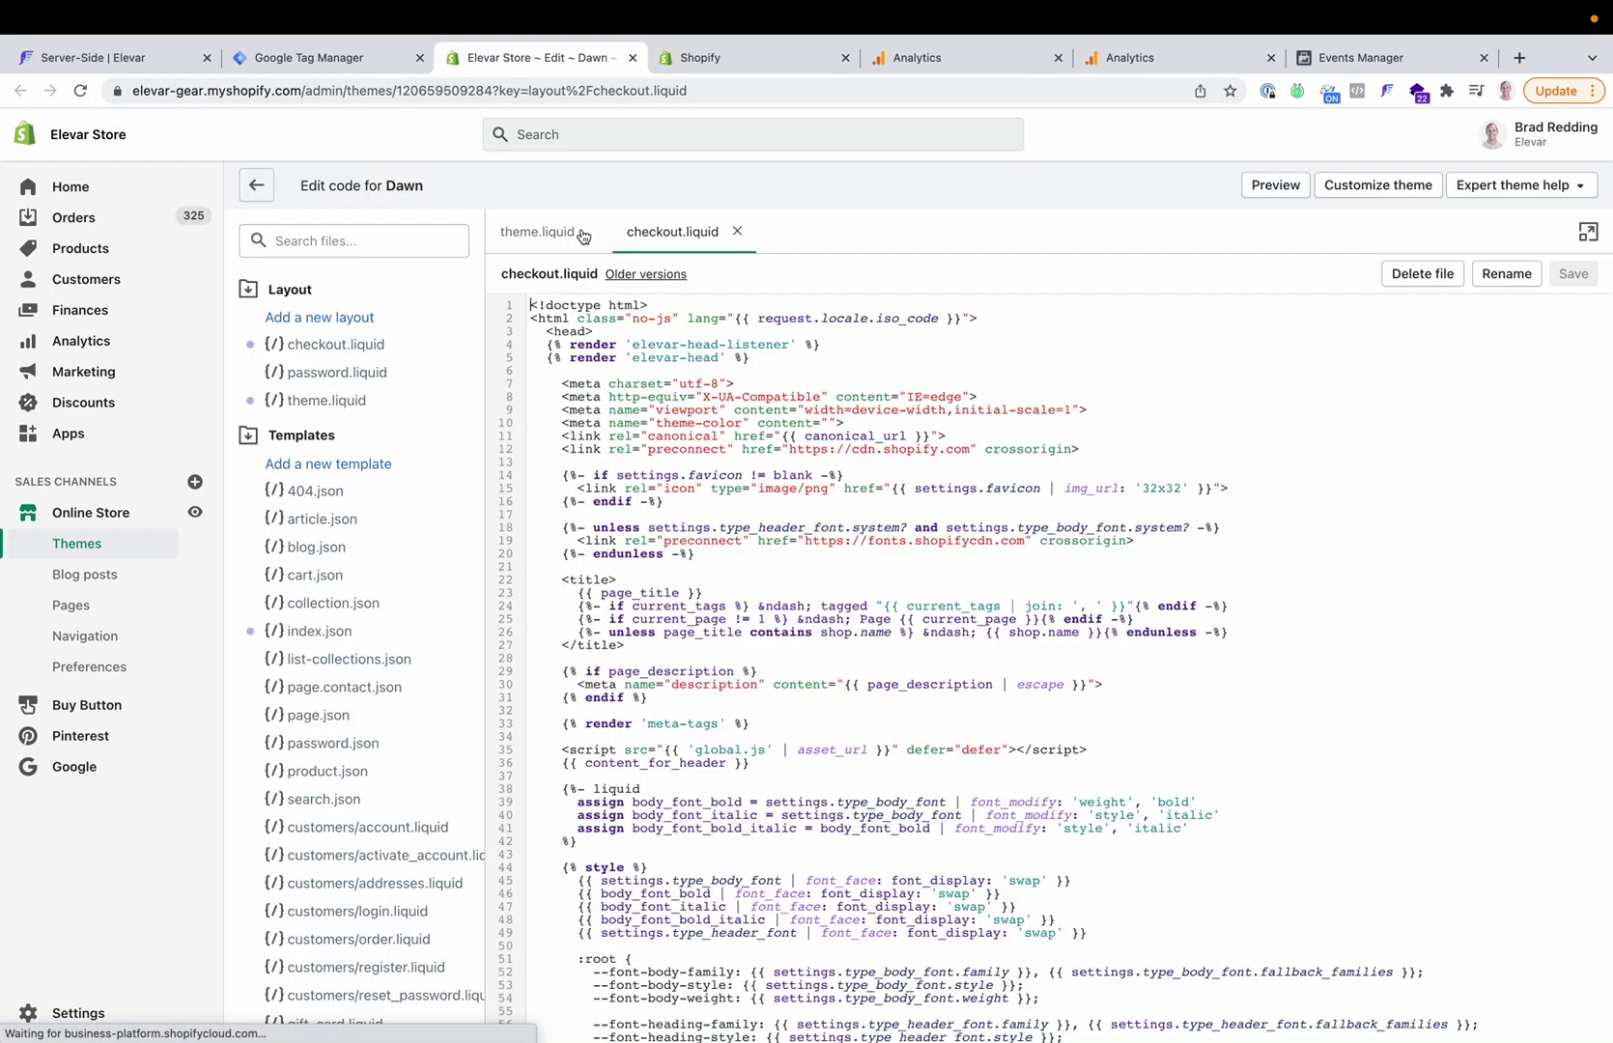
triple_click(610, 345)
Step: Confirm line 4 of theme.liquid renders elevar-head-listener, then go back to the Elevar server-side tab
mouse_move(714, 343)
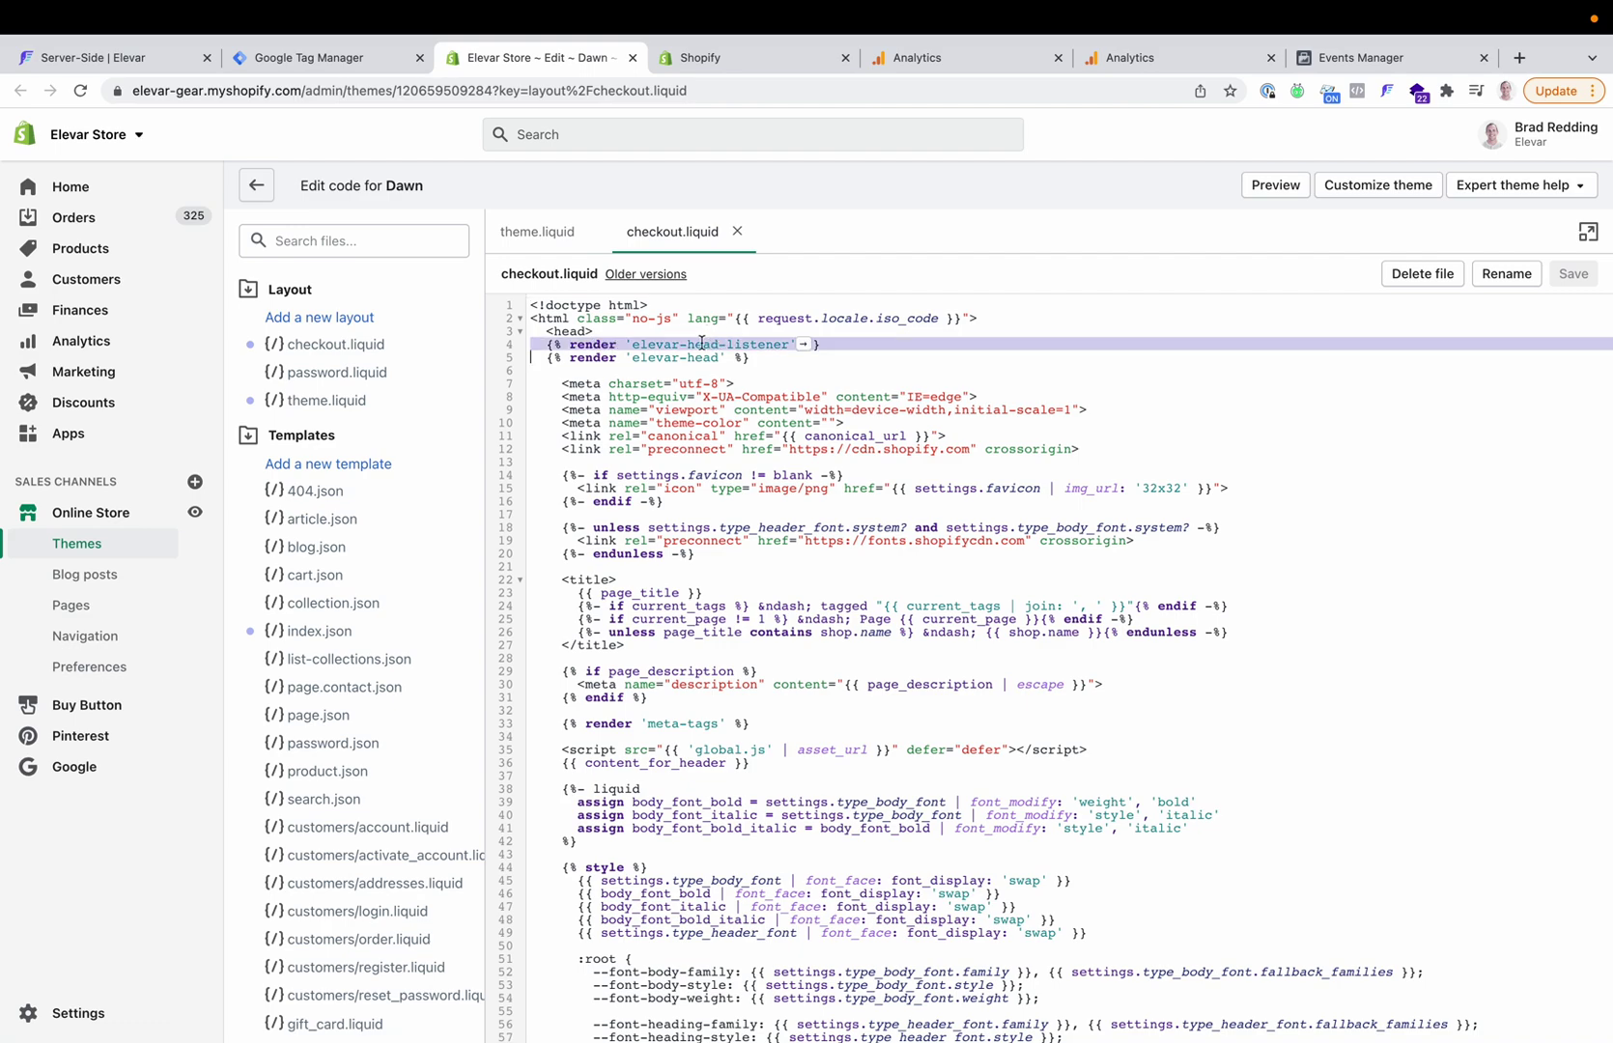
left_click(702, 343)
left_click(521, 229)
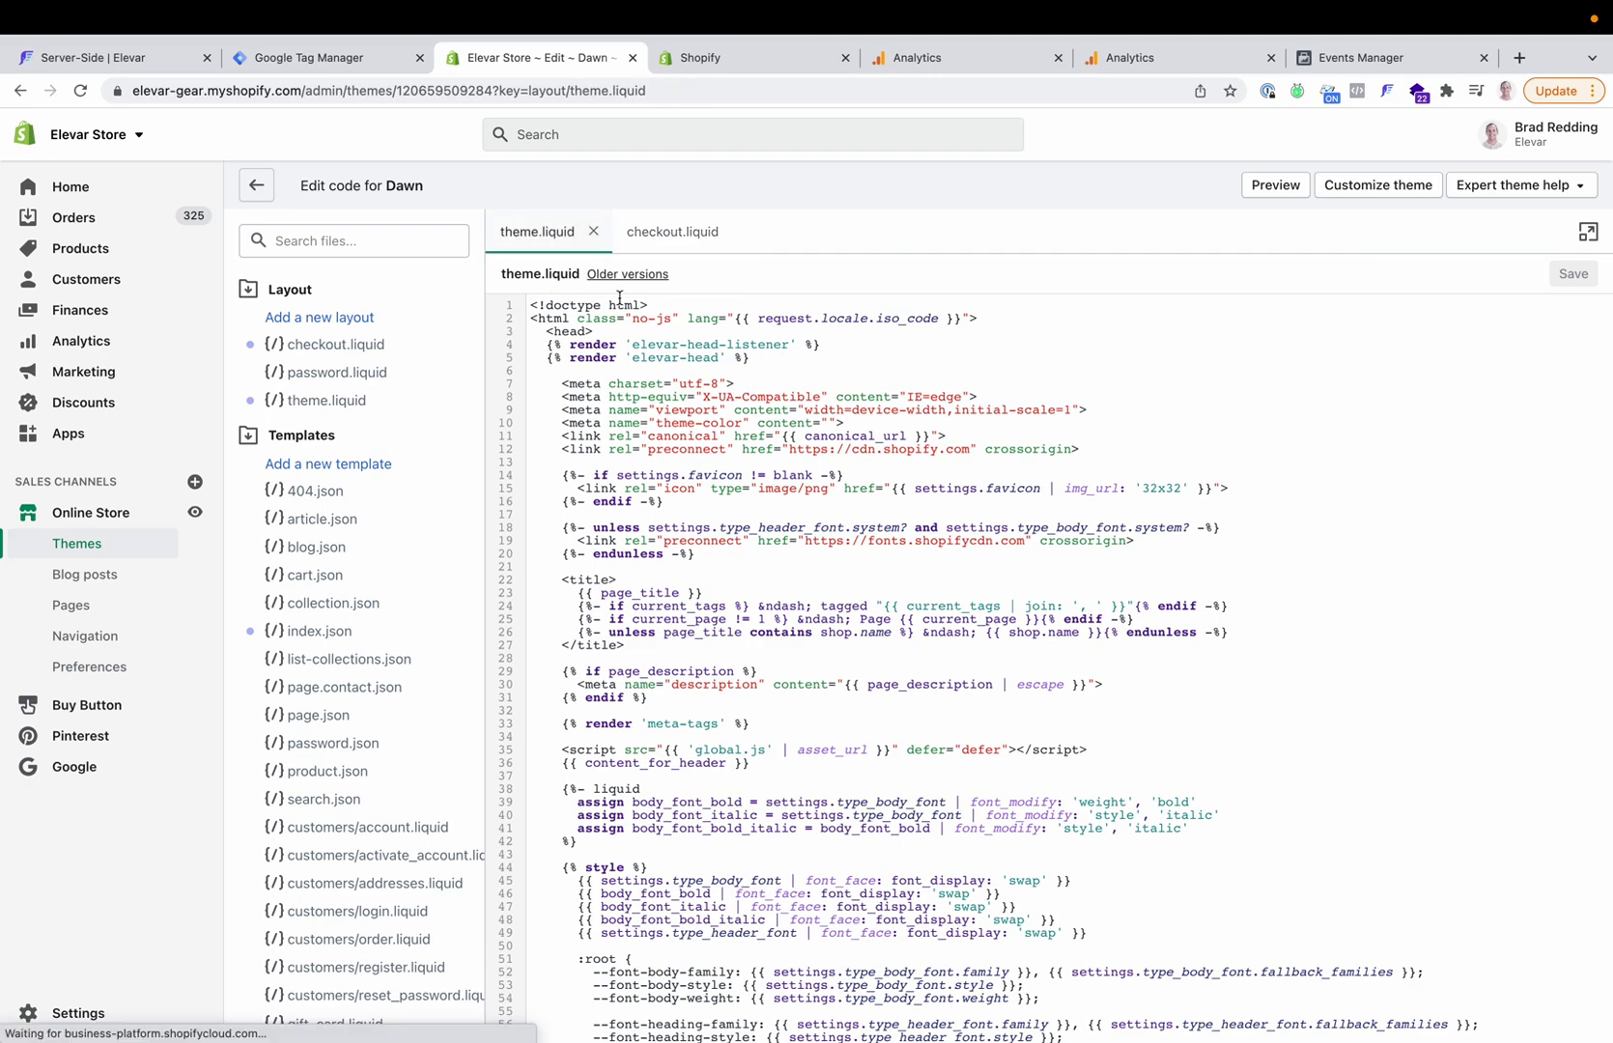
triple_click(611, 342)
left_click(119, 60)
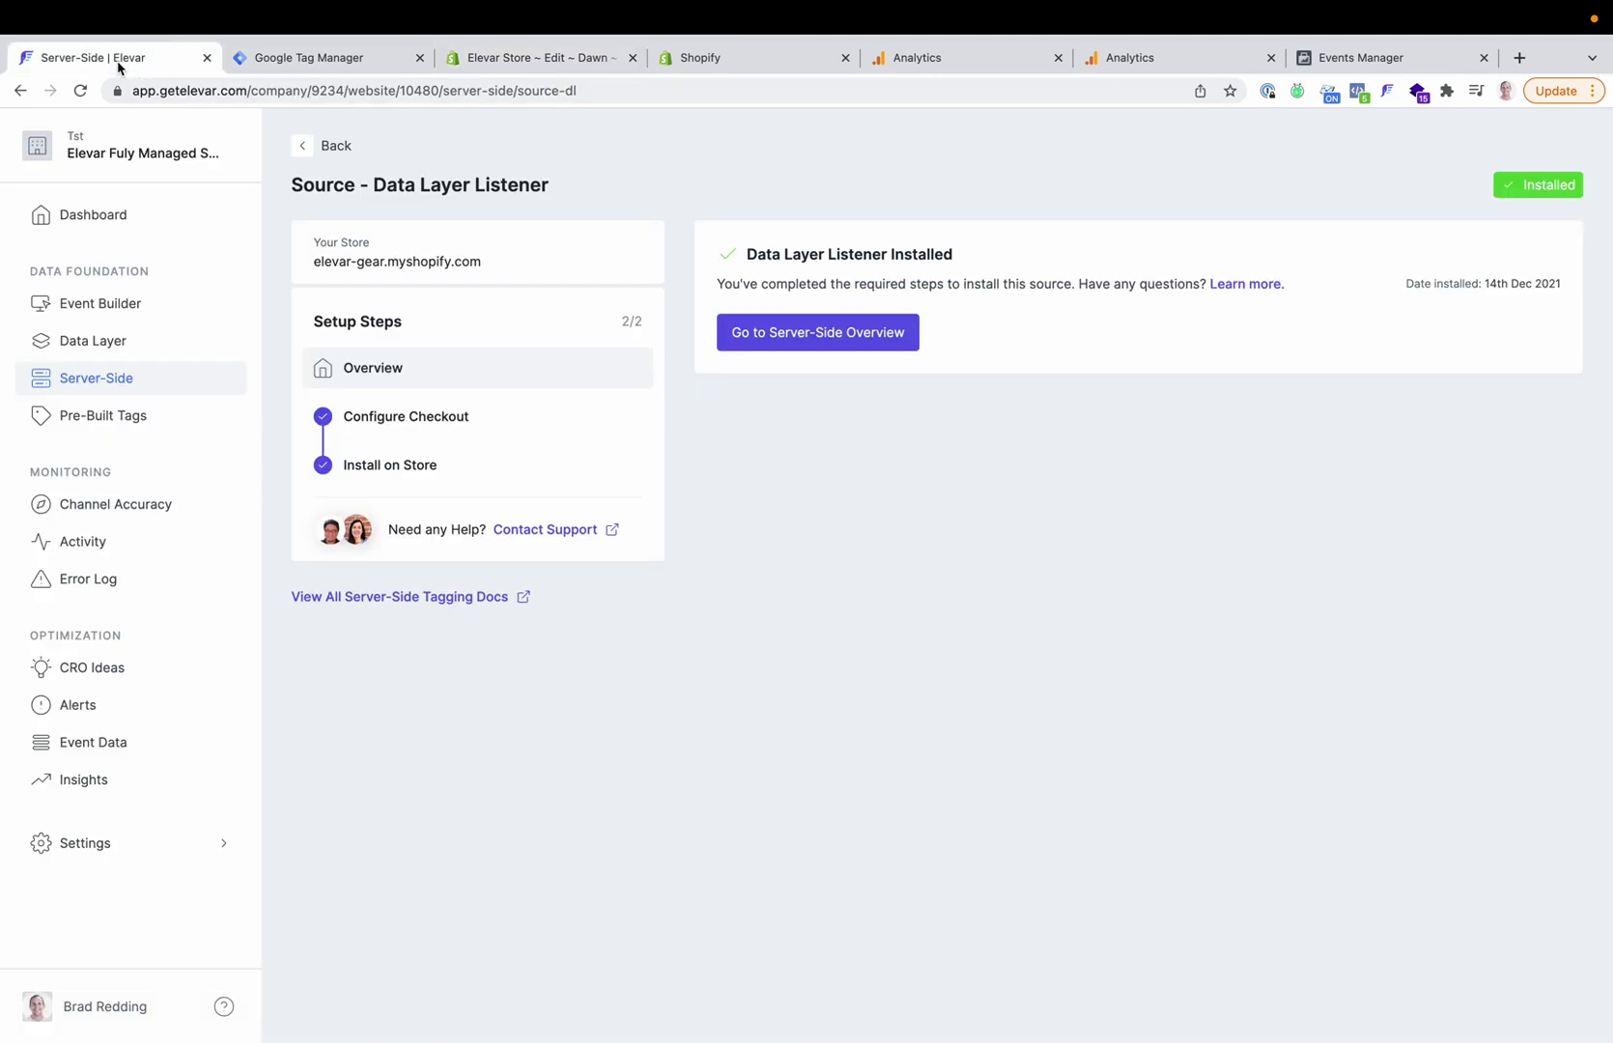
Step: Install the Shopify Notifications source and return to the Server-Side Overview
left_click(307, 145)
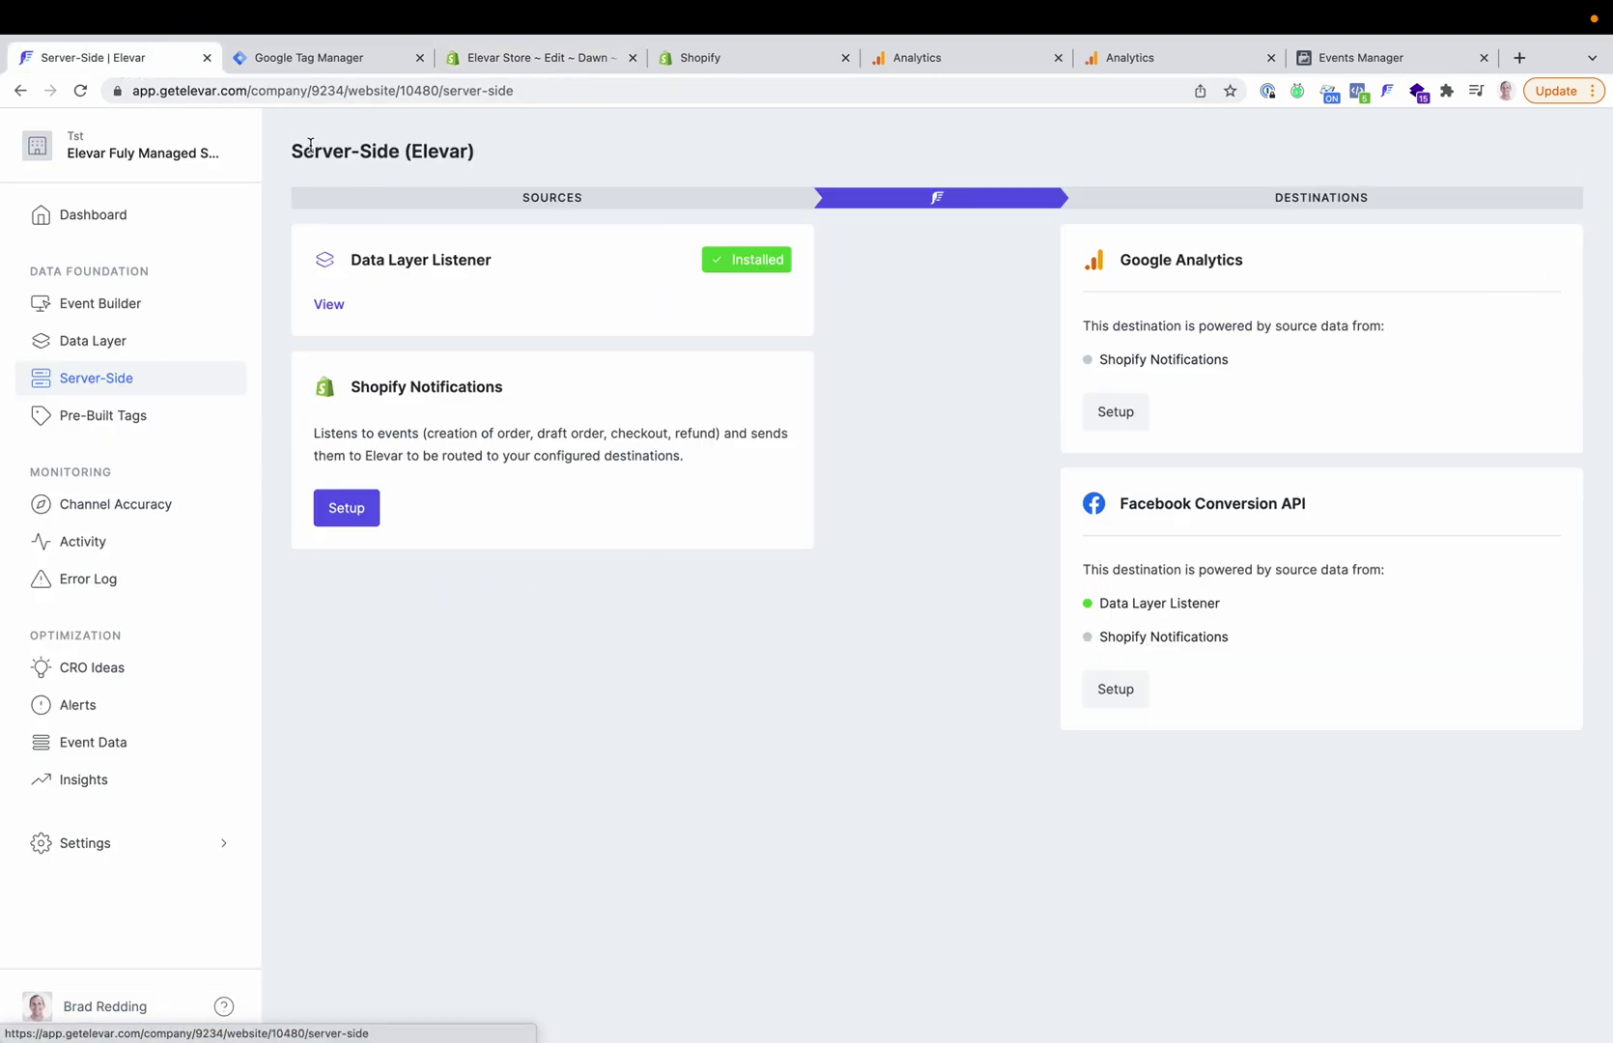
left_click(355, 511)
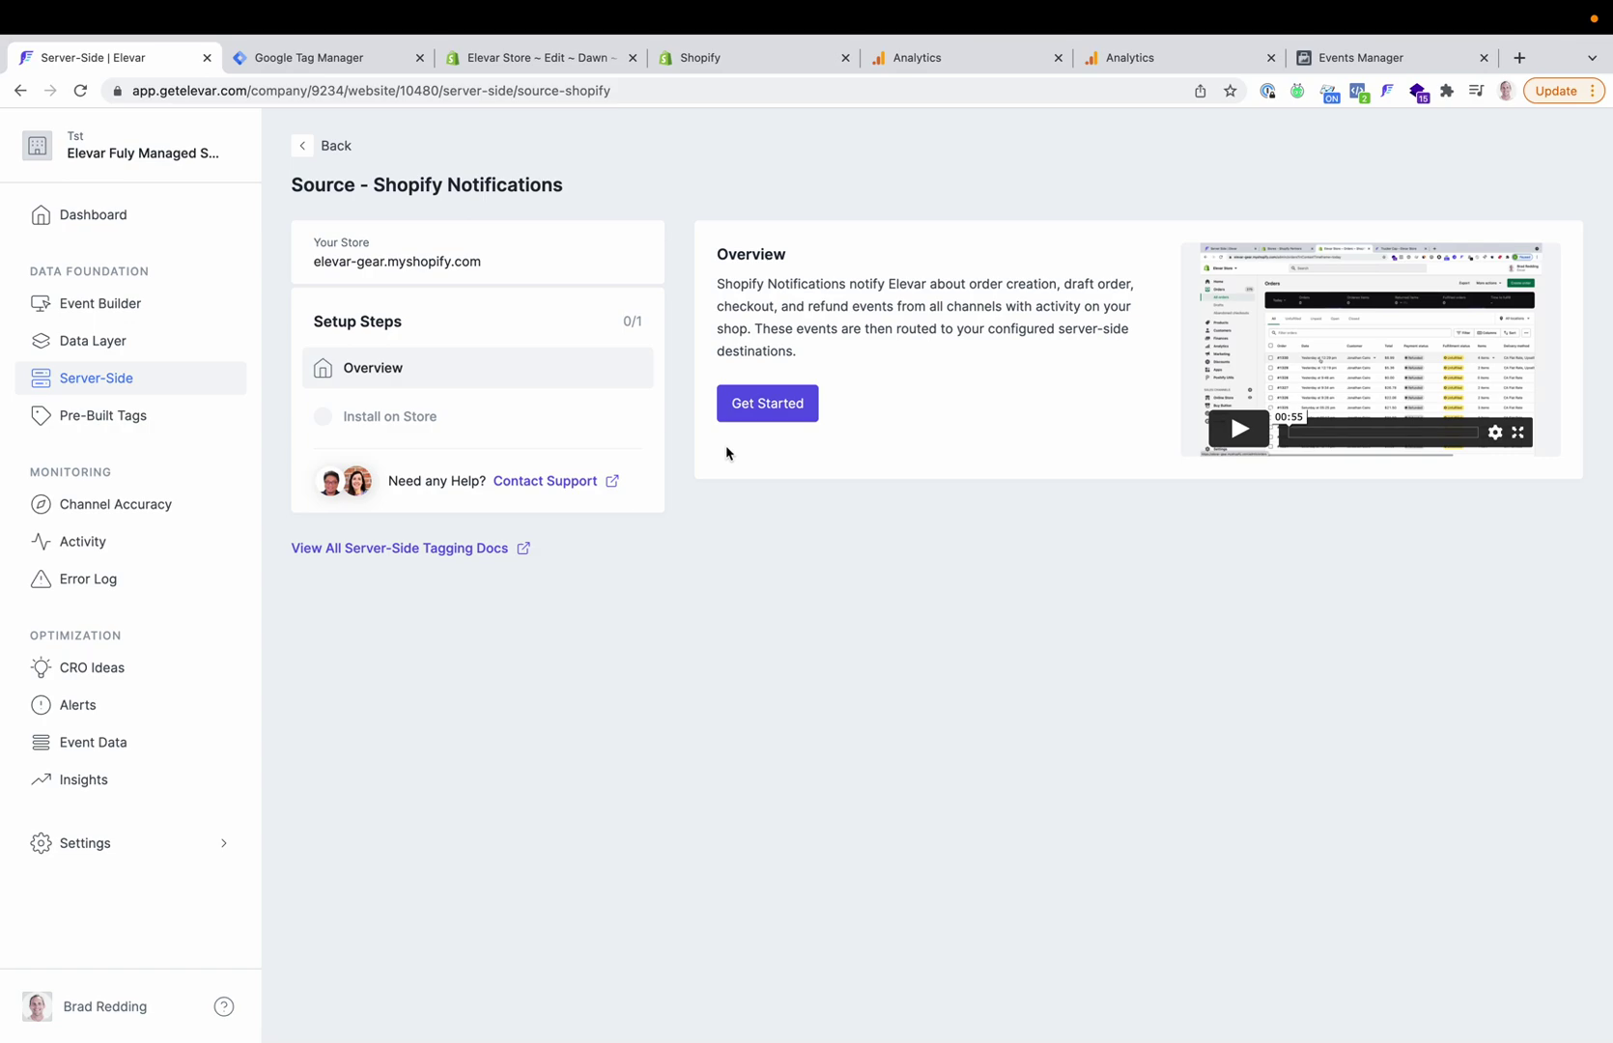
left_click(769, 405)
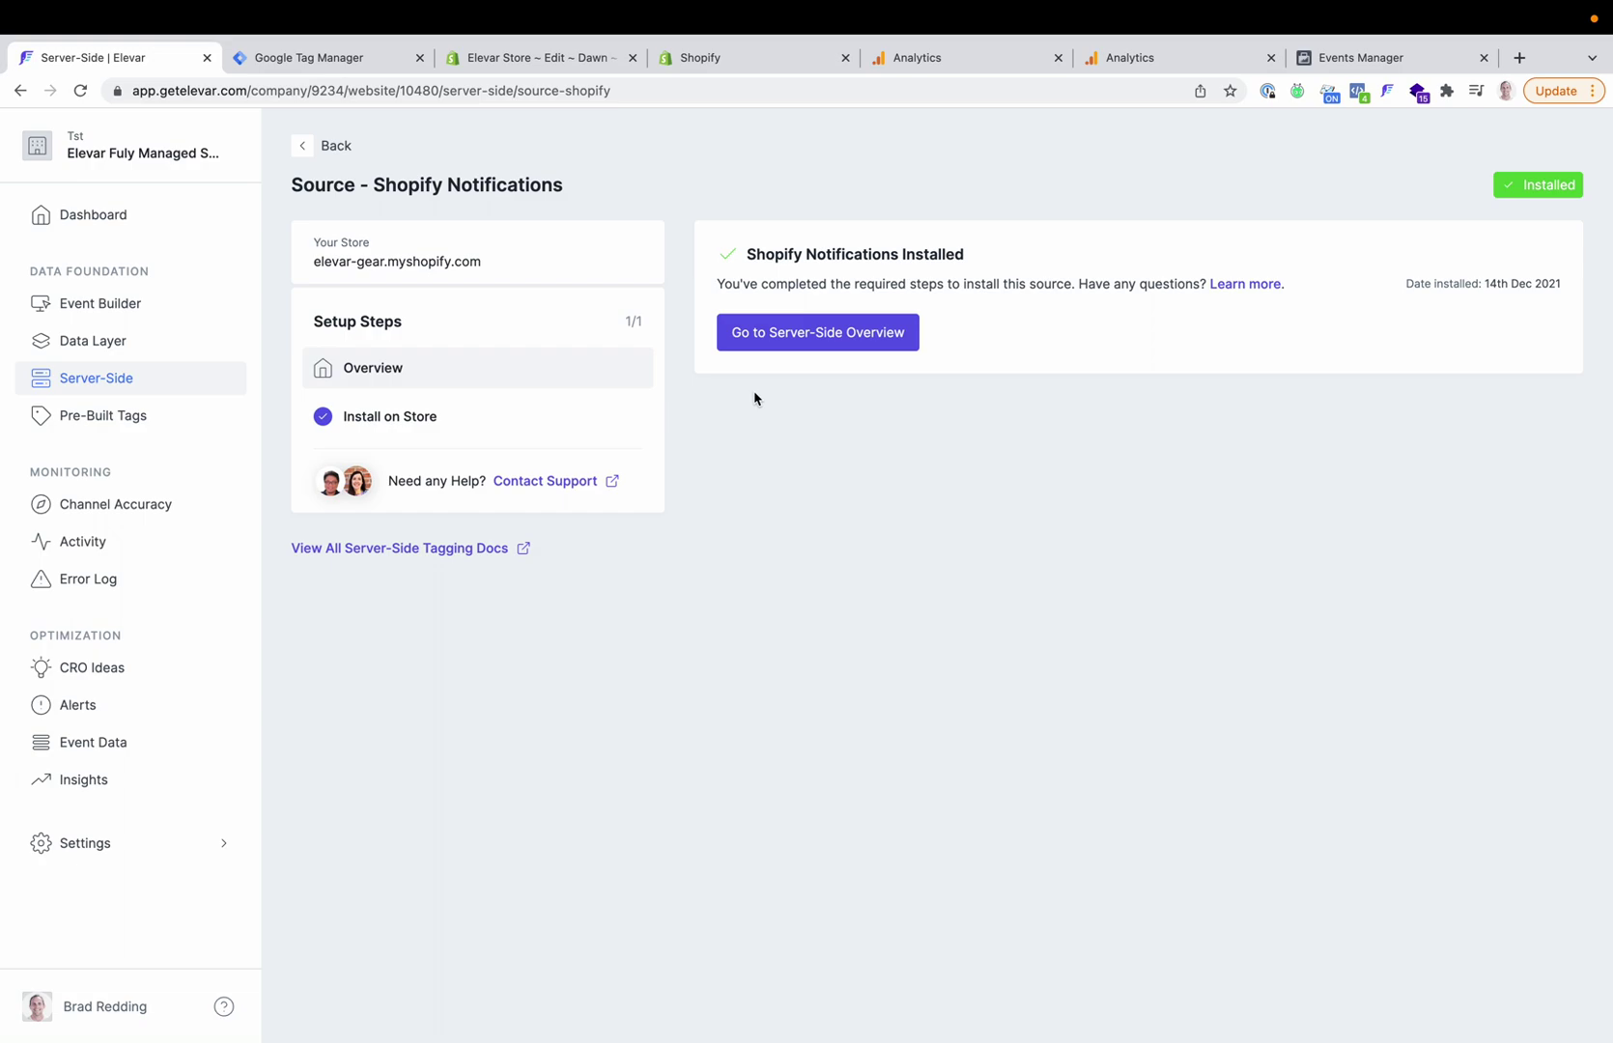
left_click(774, 336)
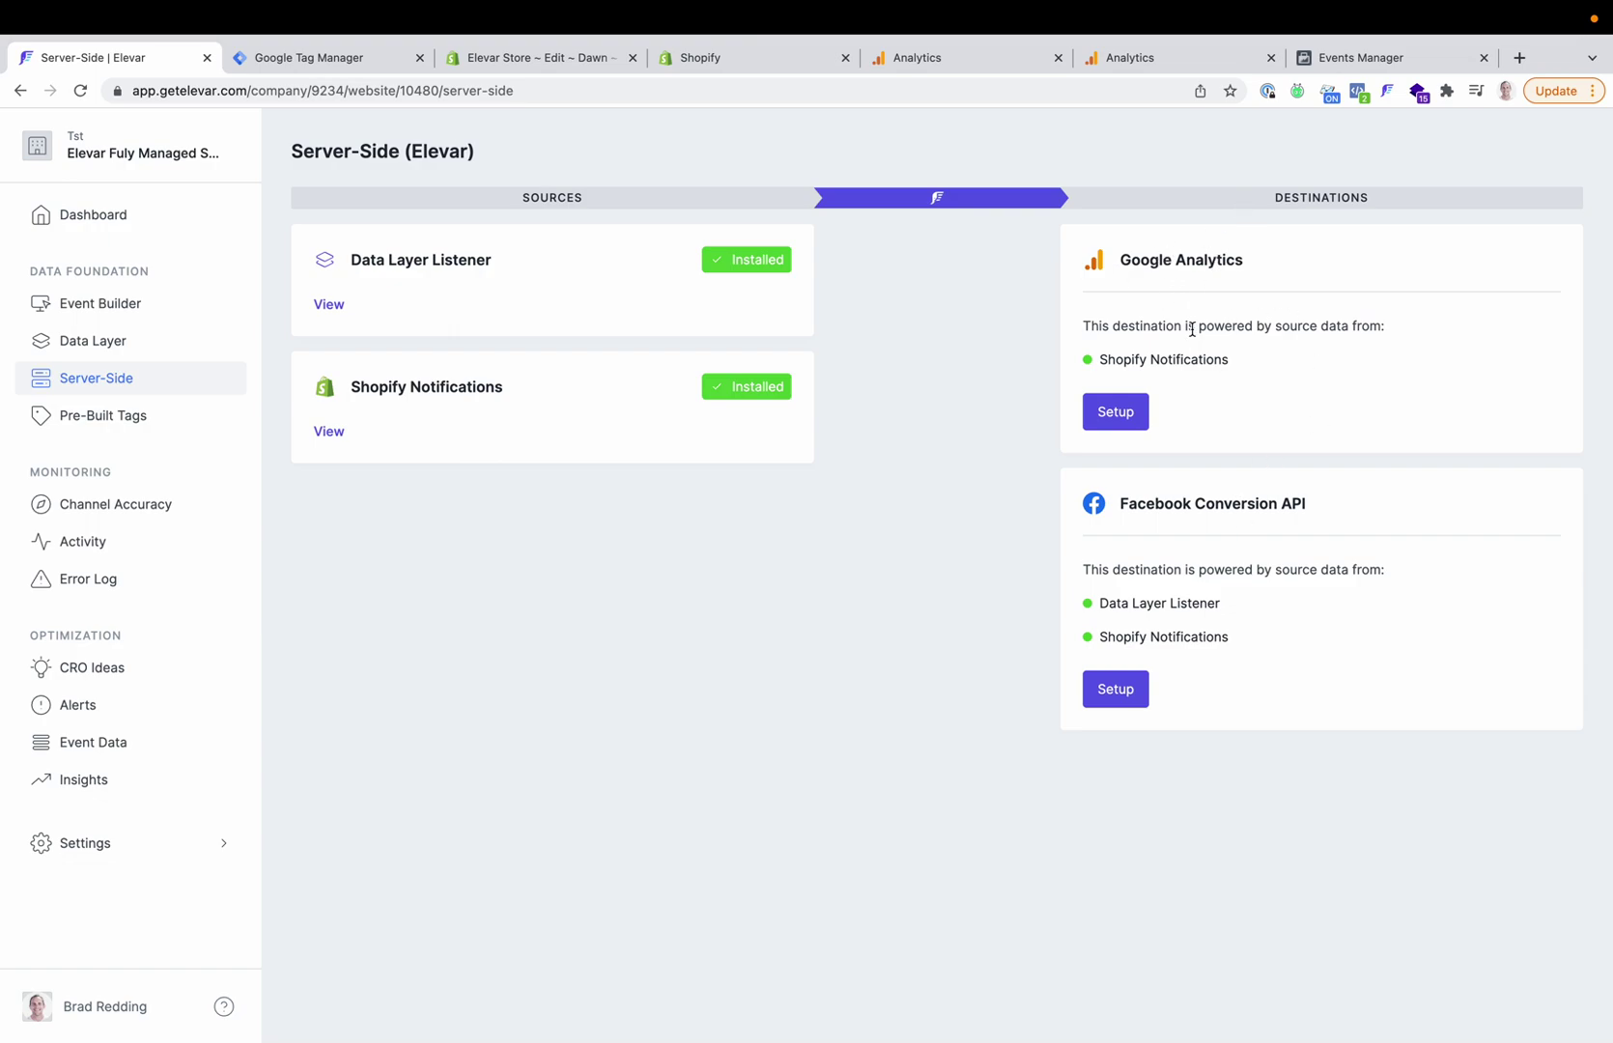
Step: Start the Google Analytics destination setup anyway, without downloading the pre-built Universal Analytics container
left_click(1114, 413)
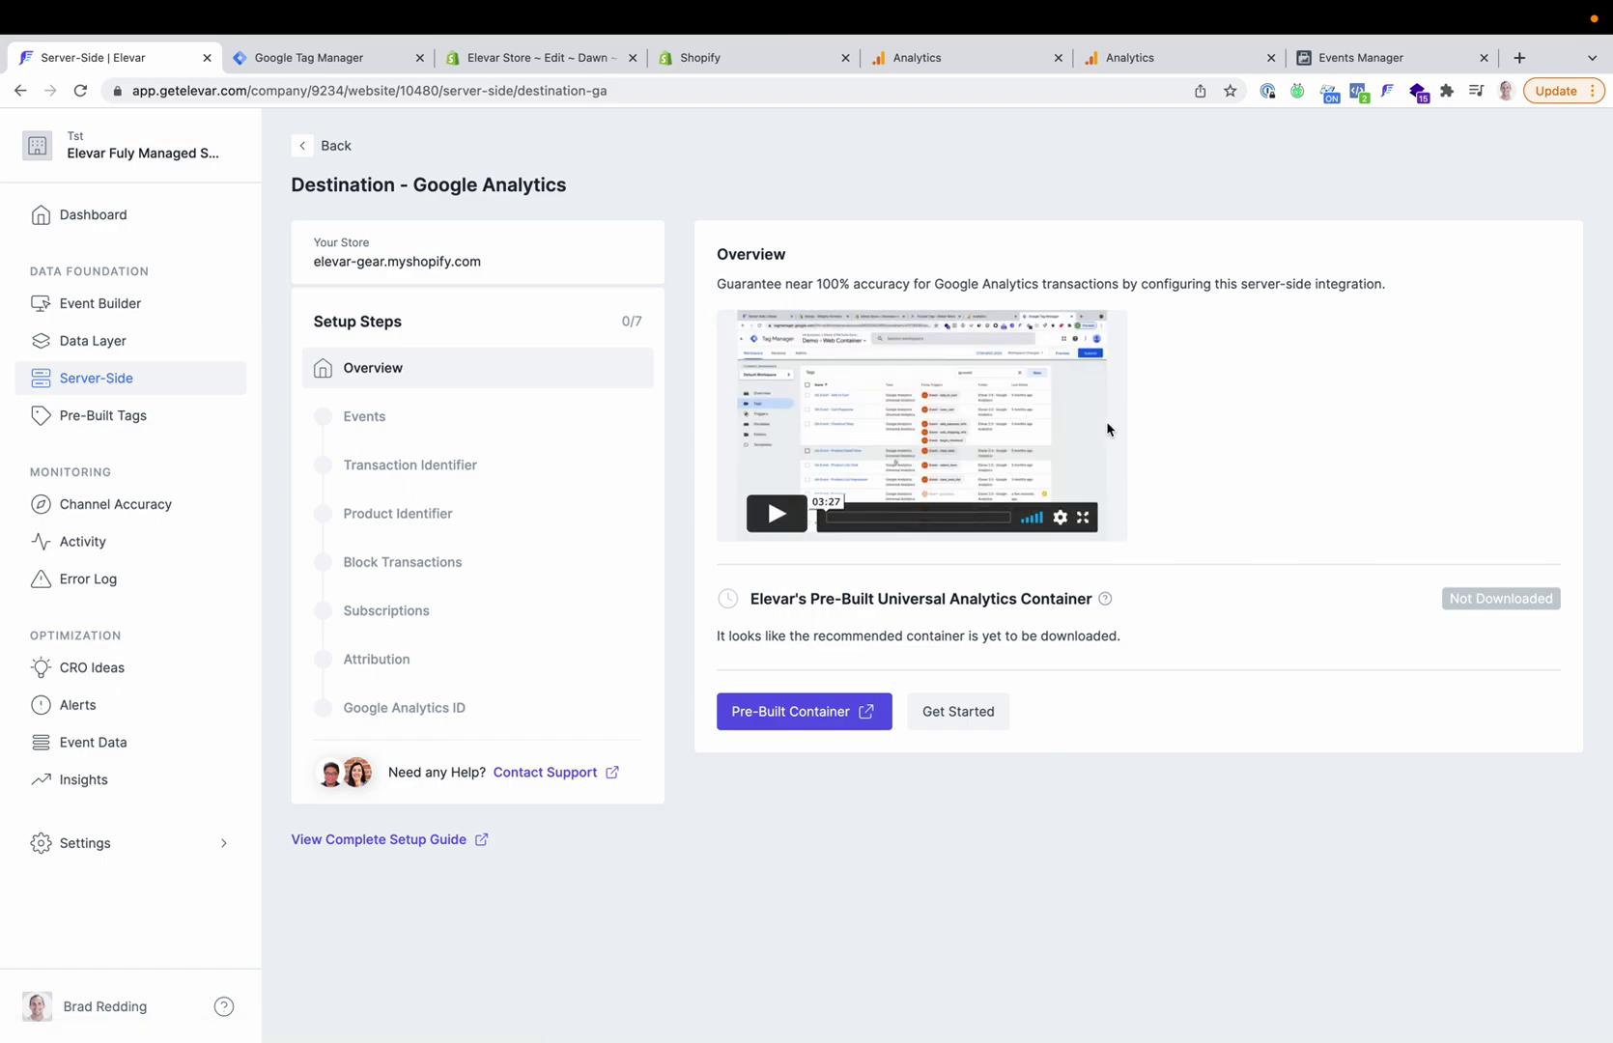
triple_click(996, 603)
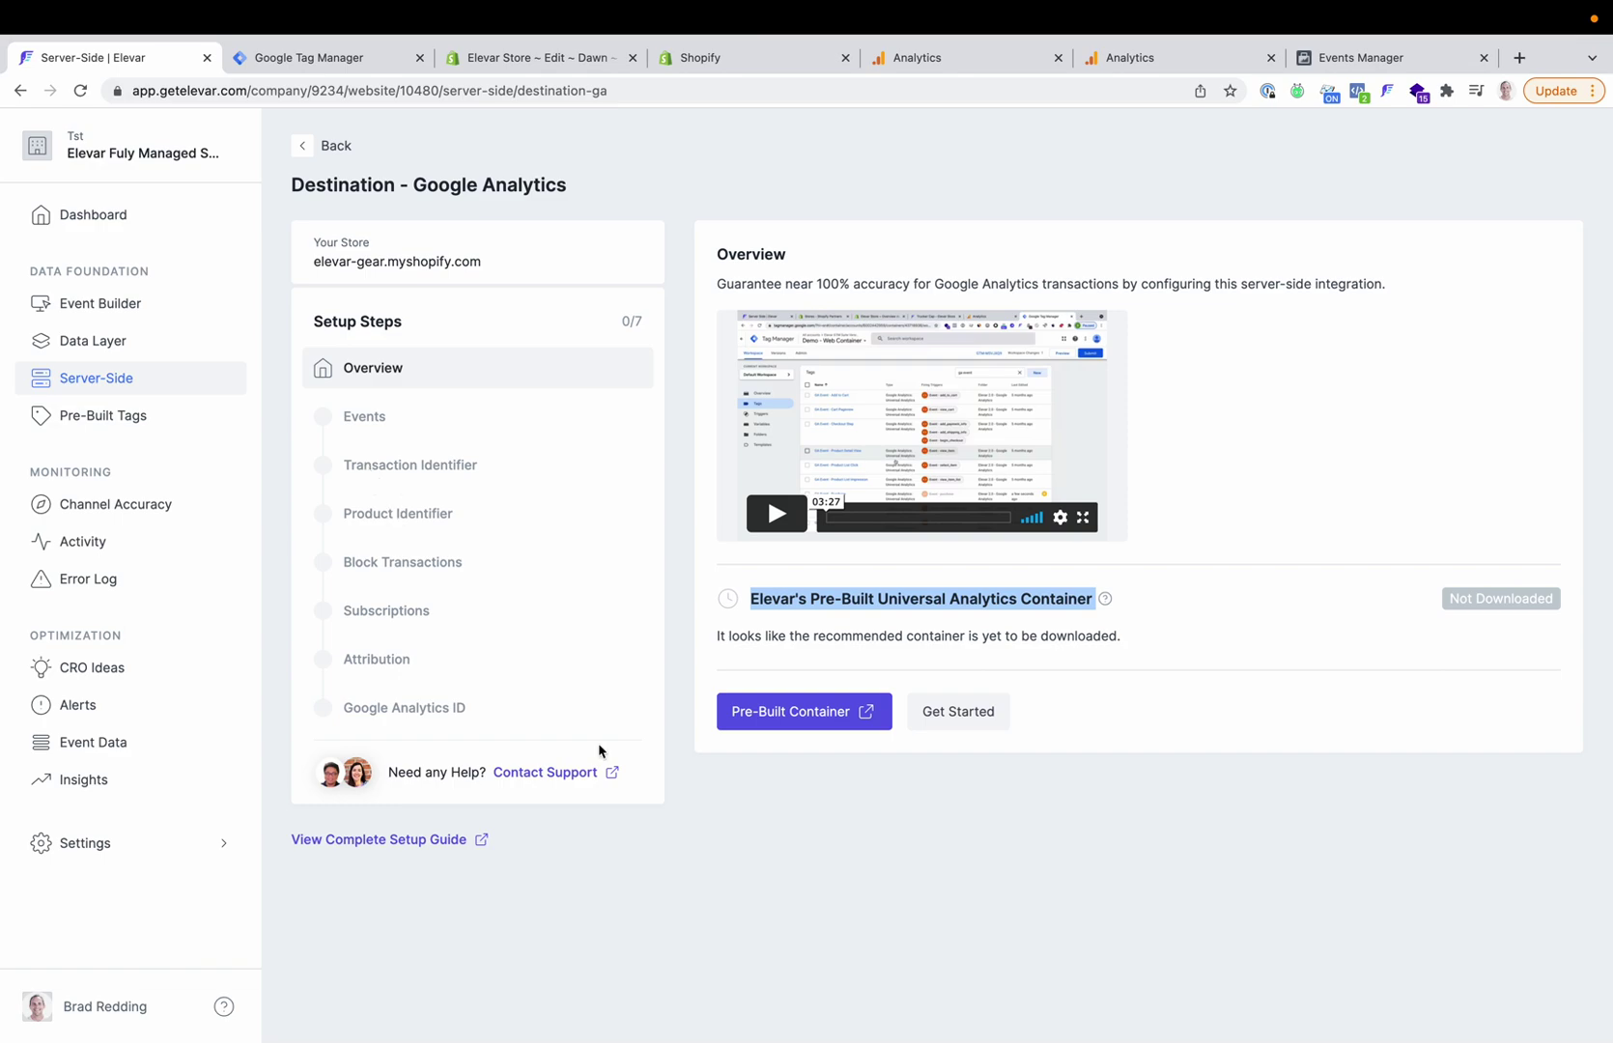
left_click(953, 720)
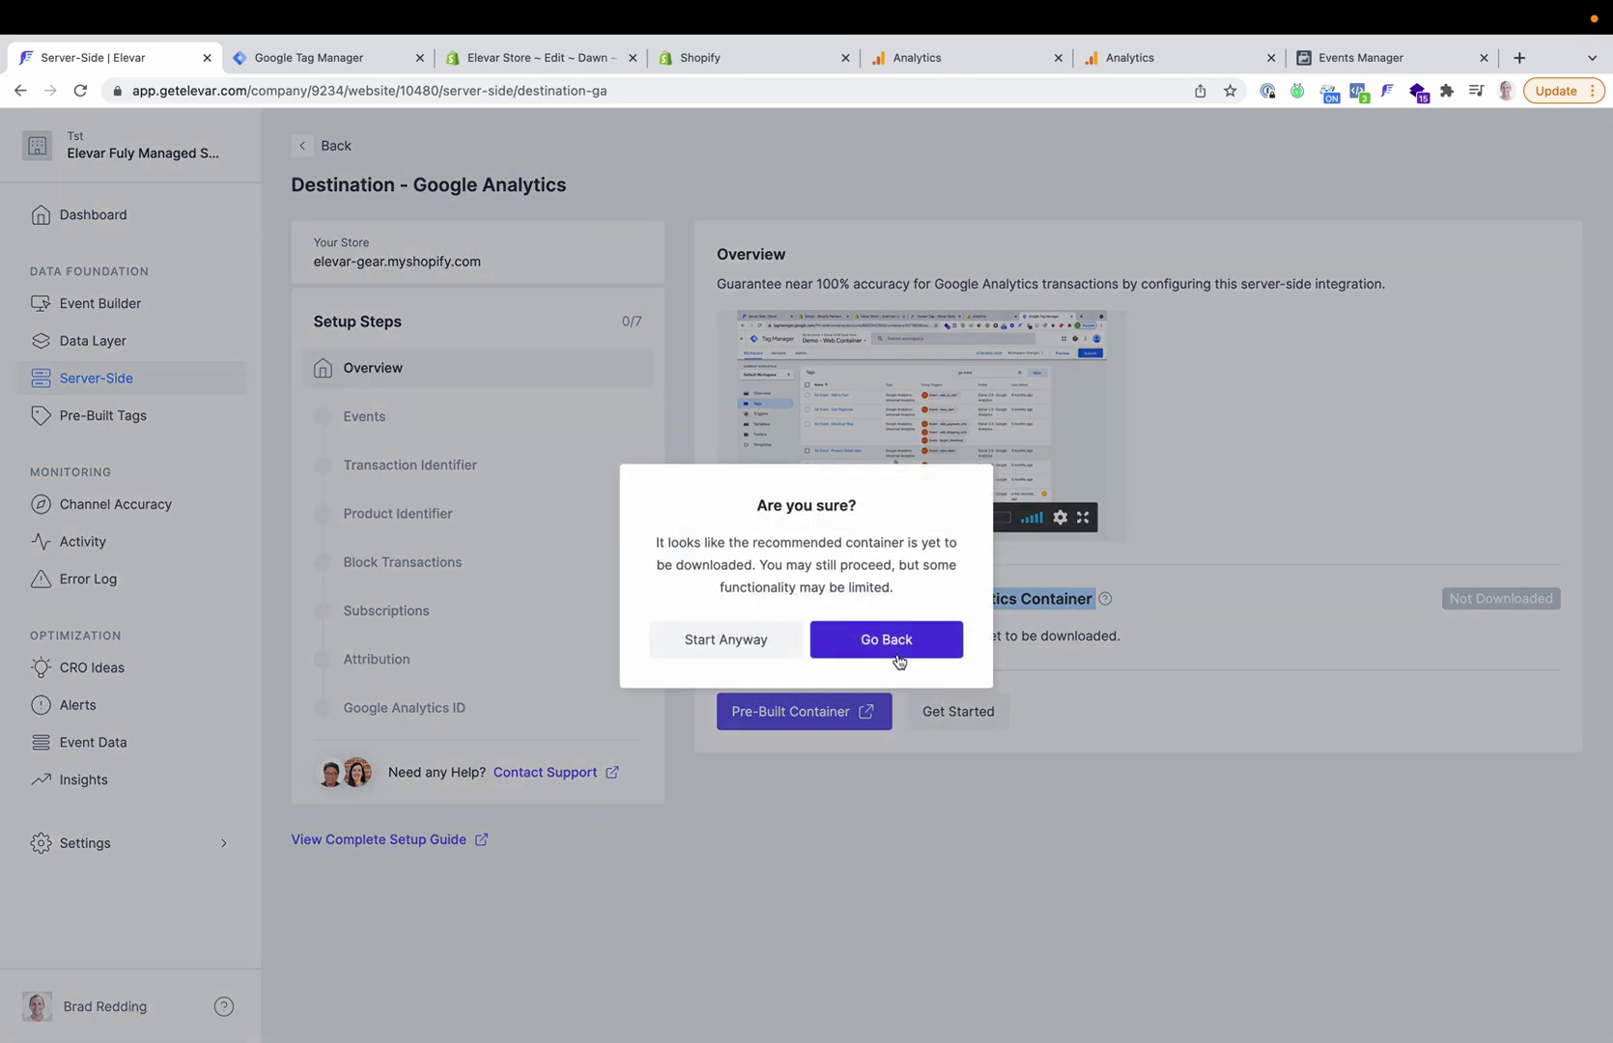
left_click(896, 653)
left_click(956, 717)
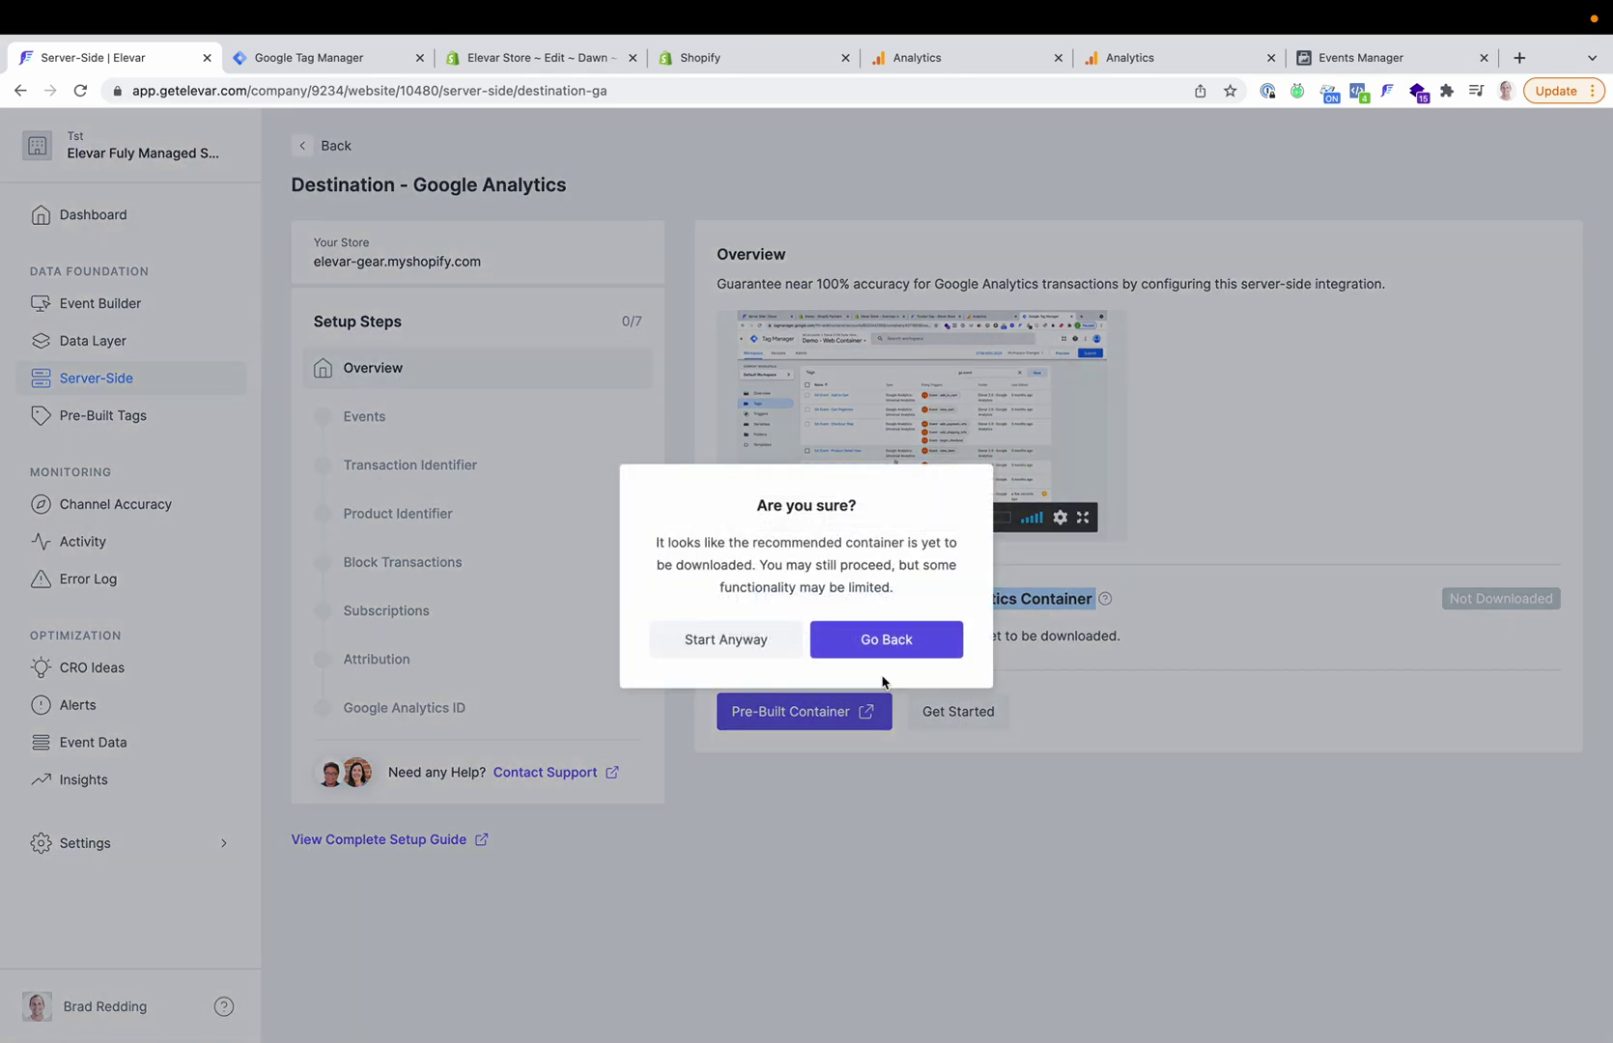
left_click(726, 640)
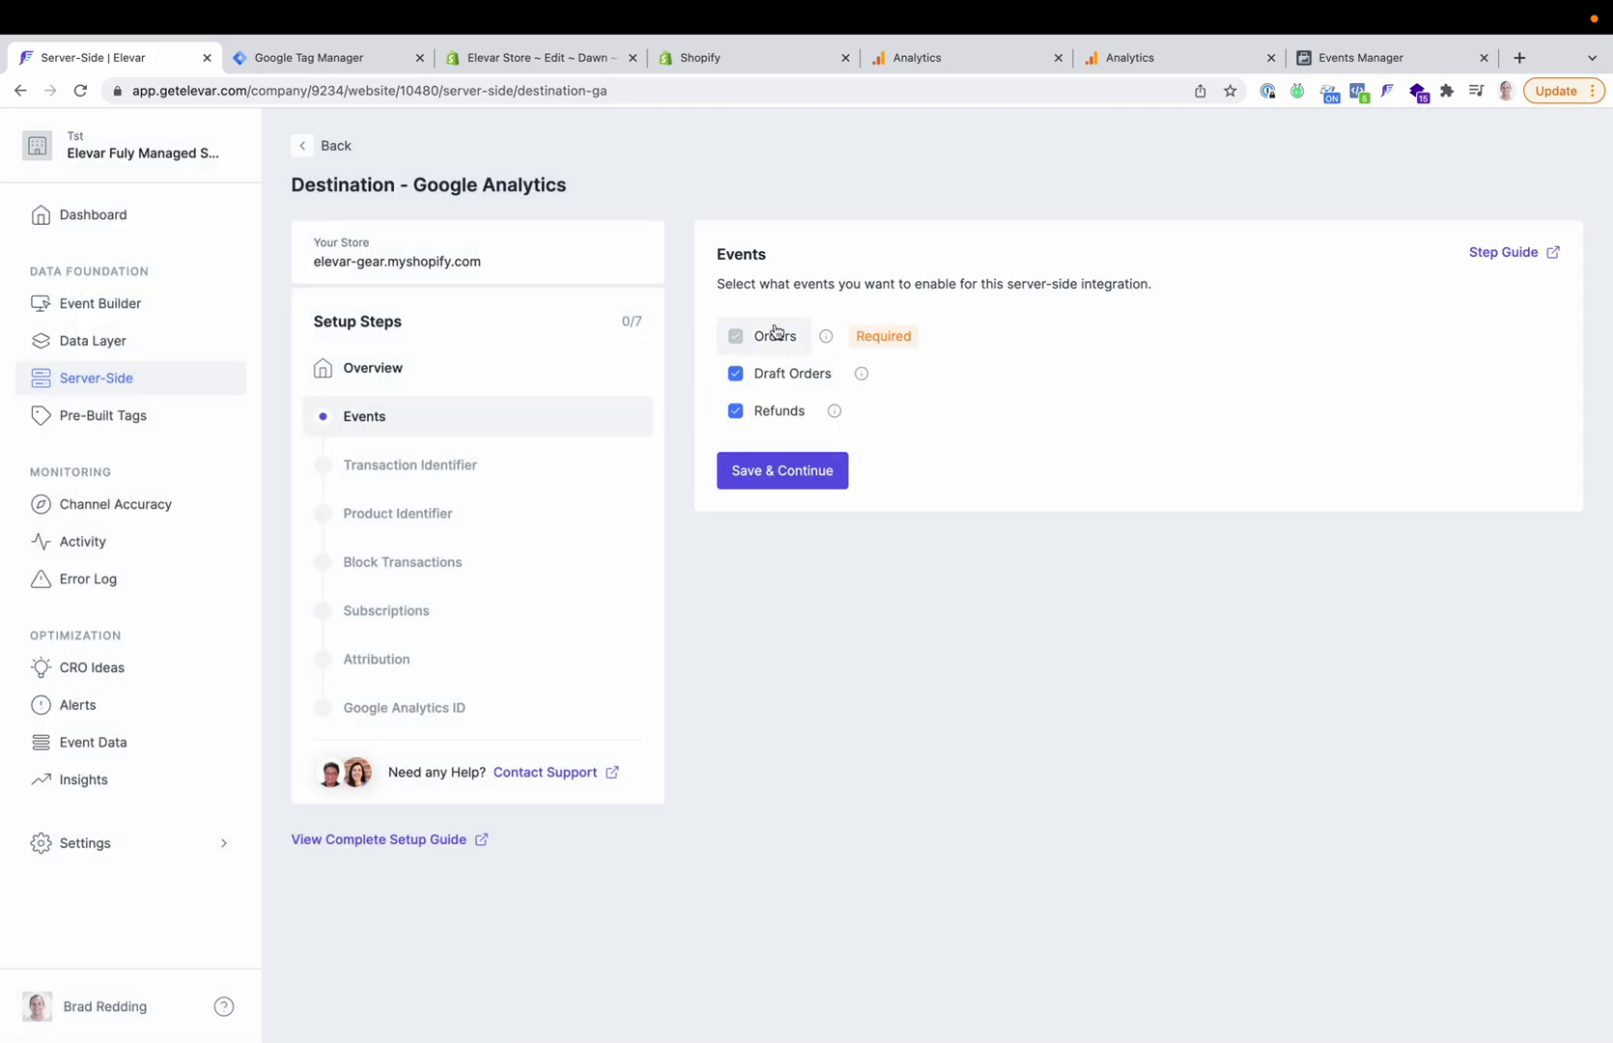
Step: Save Orders, Draft Orders and Refunds events, Order Name transaction ID and Product SKU product ID
left_click(780, 470)
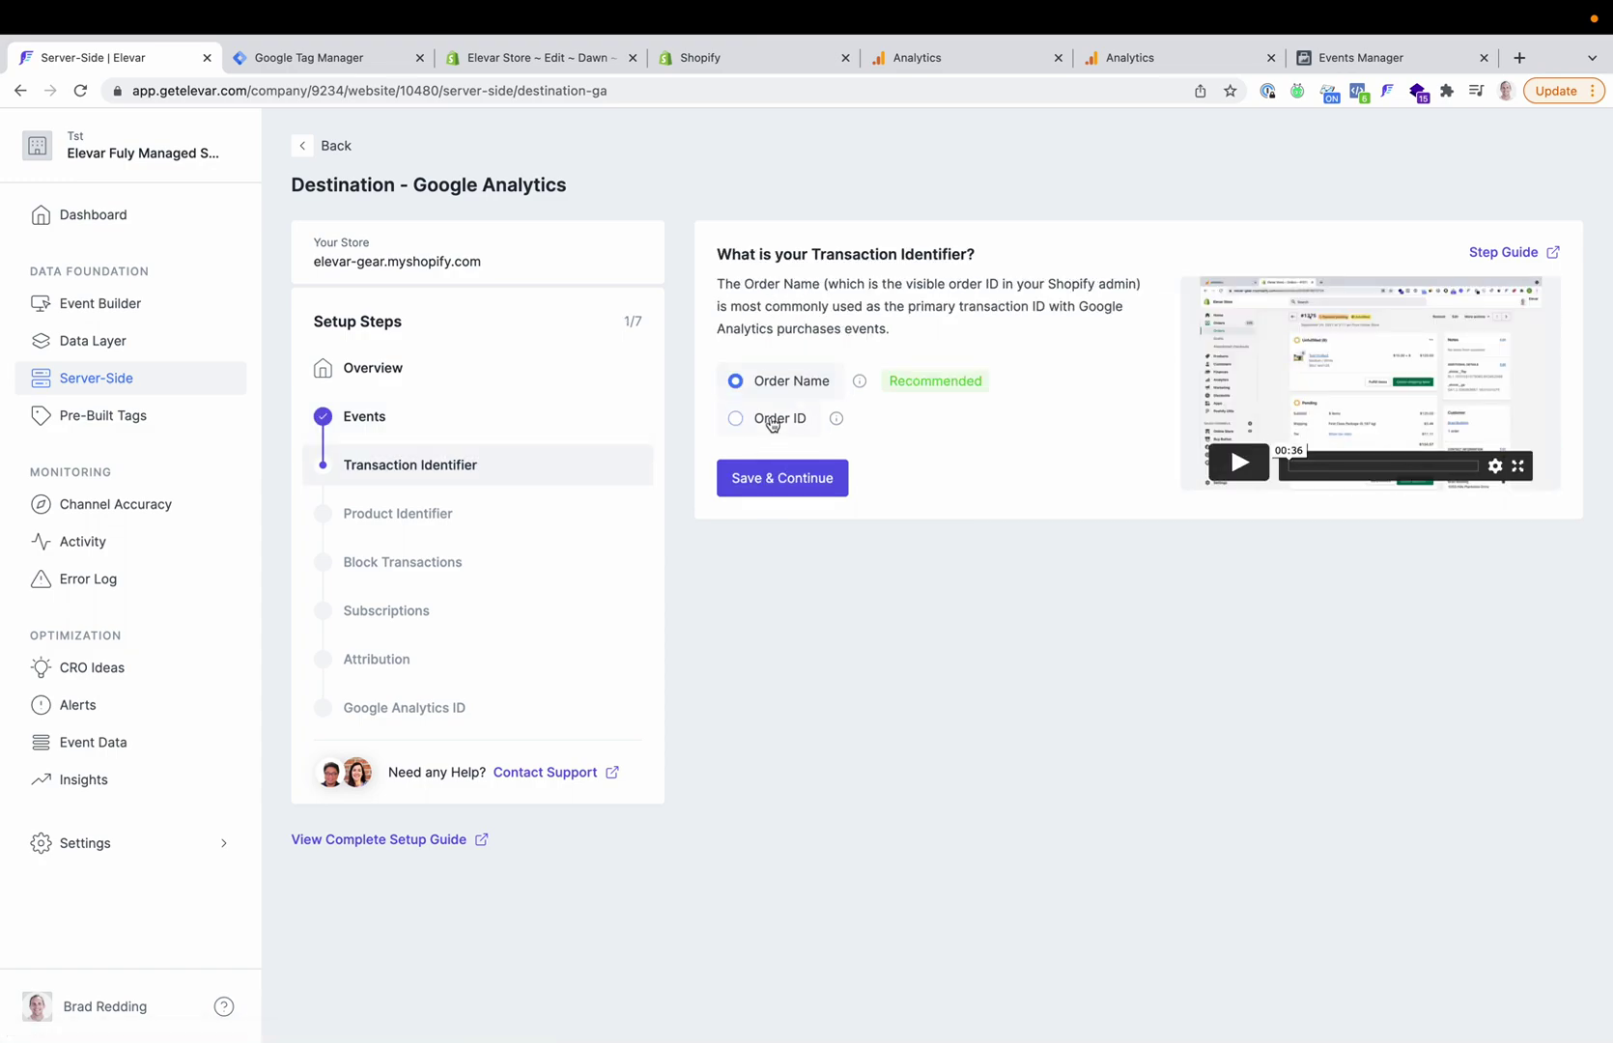
left_click(763, 488)
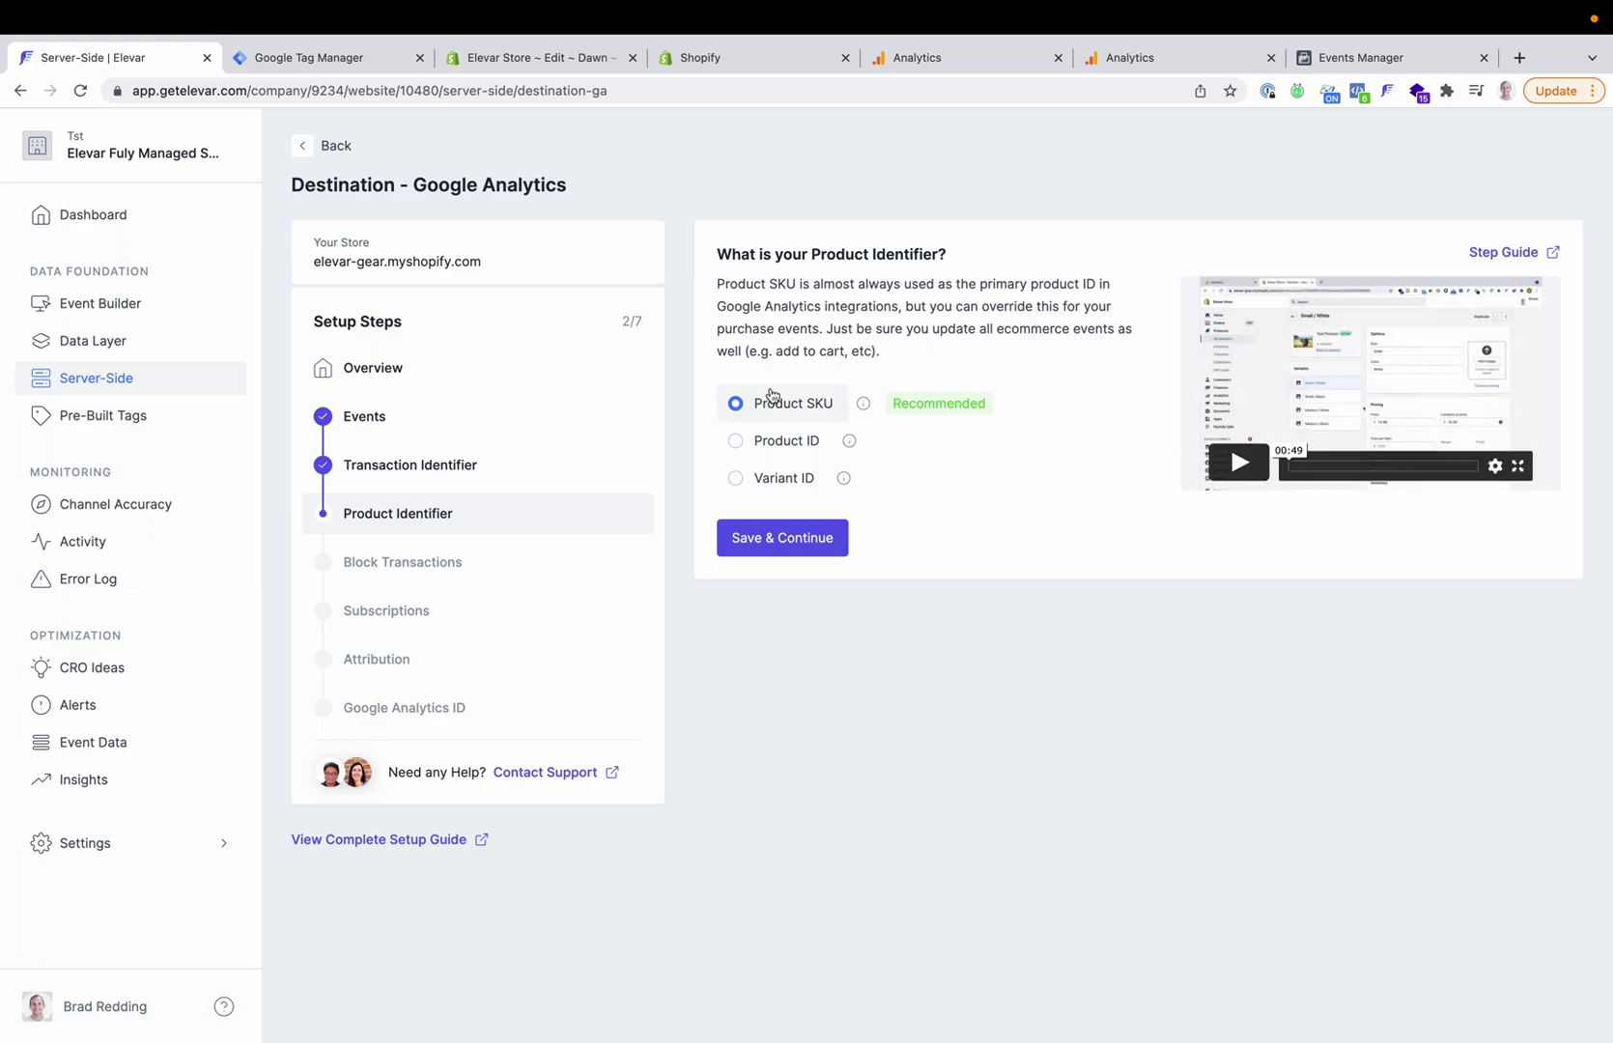
left_click(763, 539)
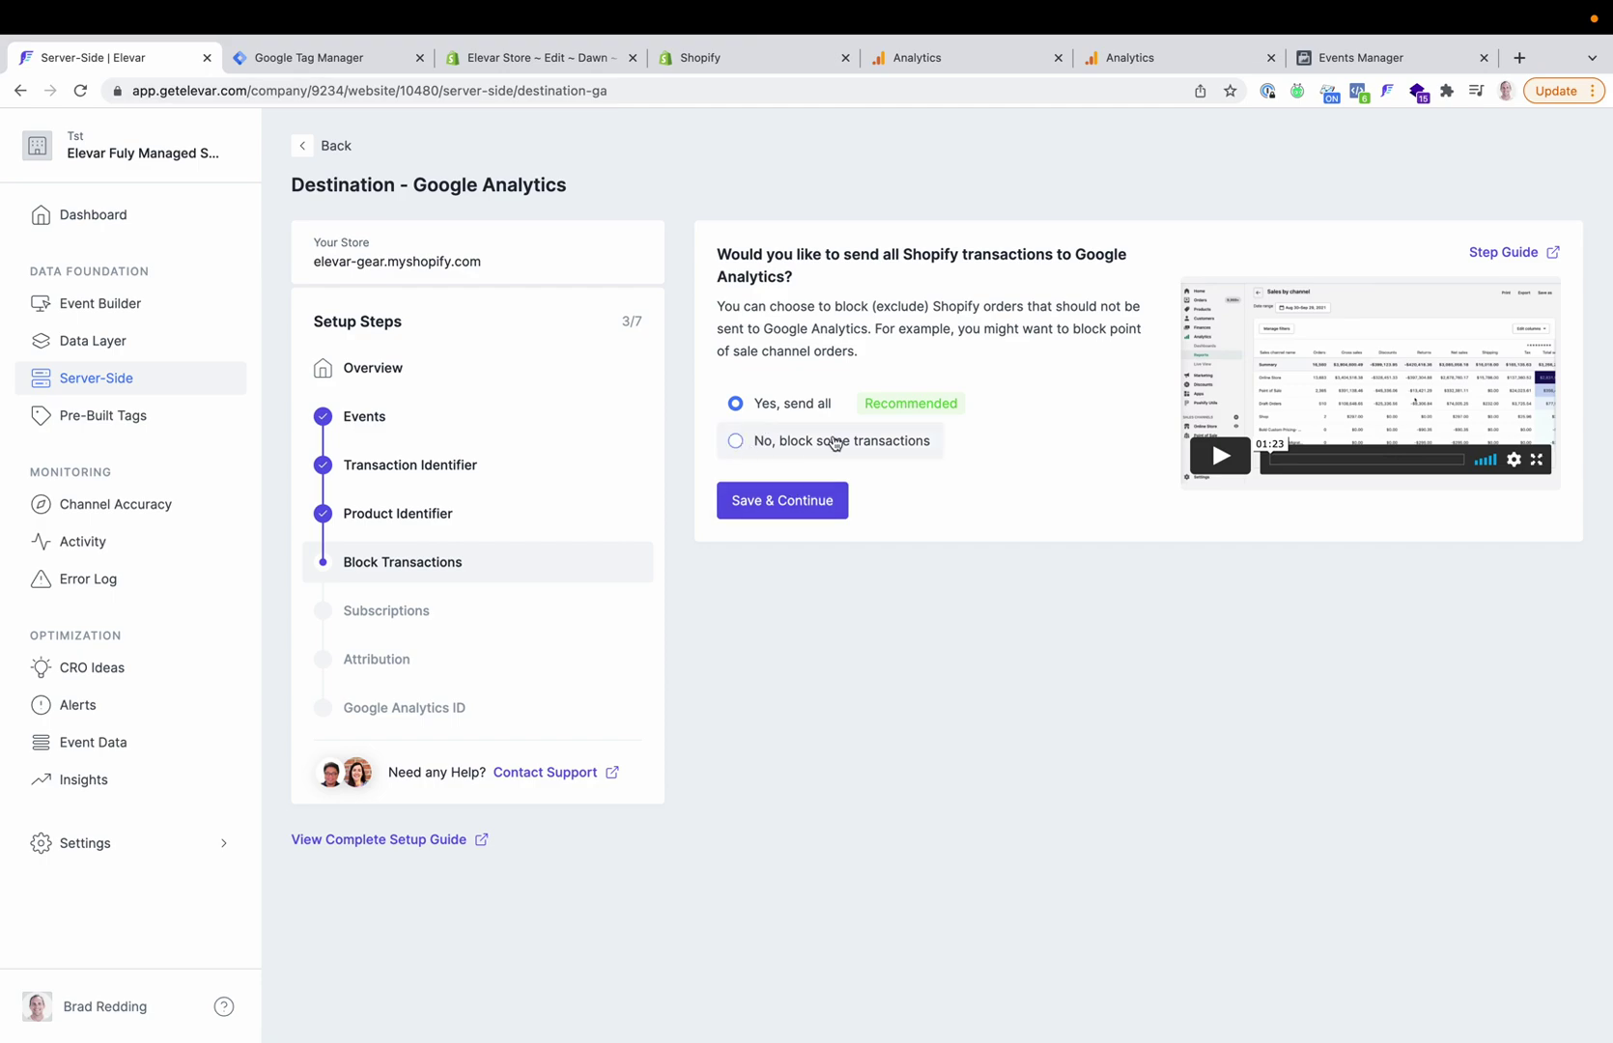
left_click(693, 72)
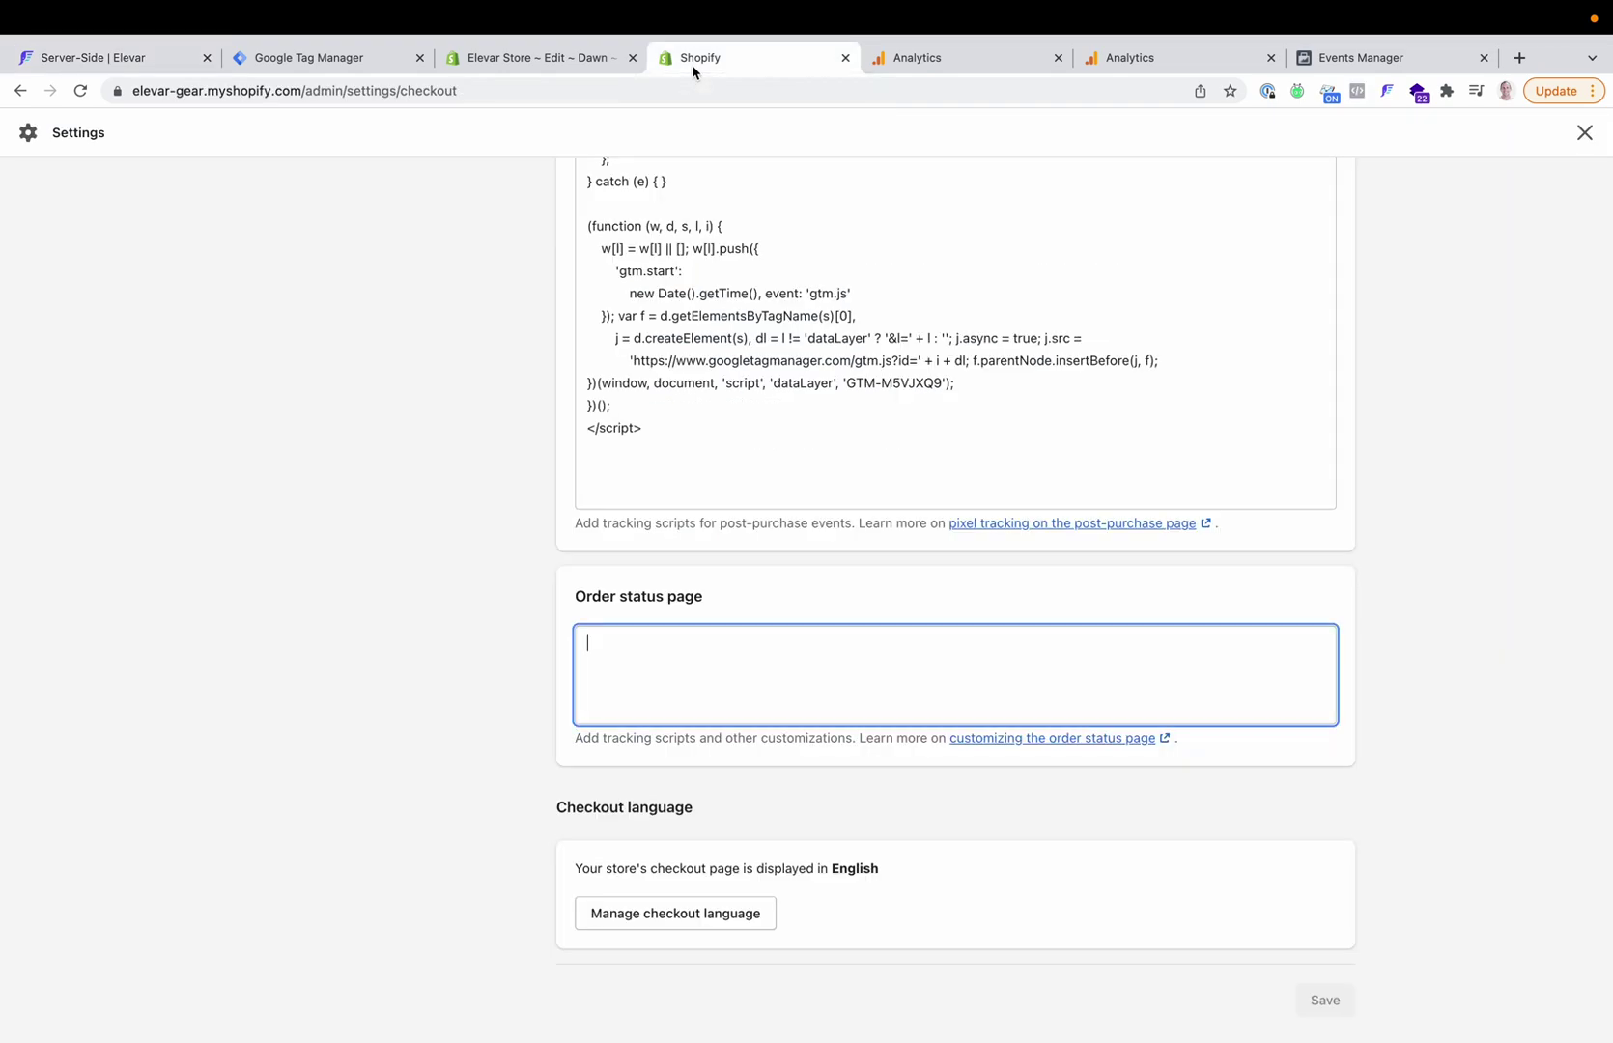
left_click(563, 66)
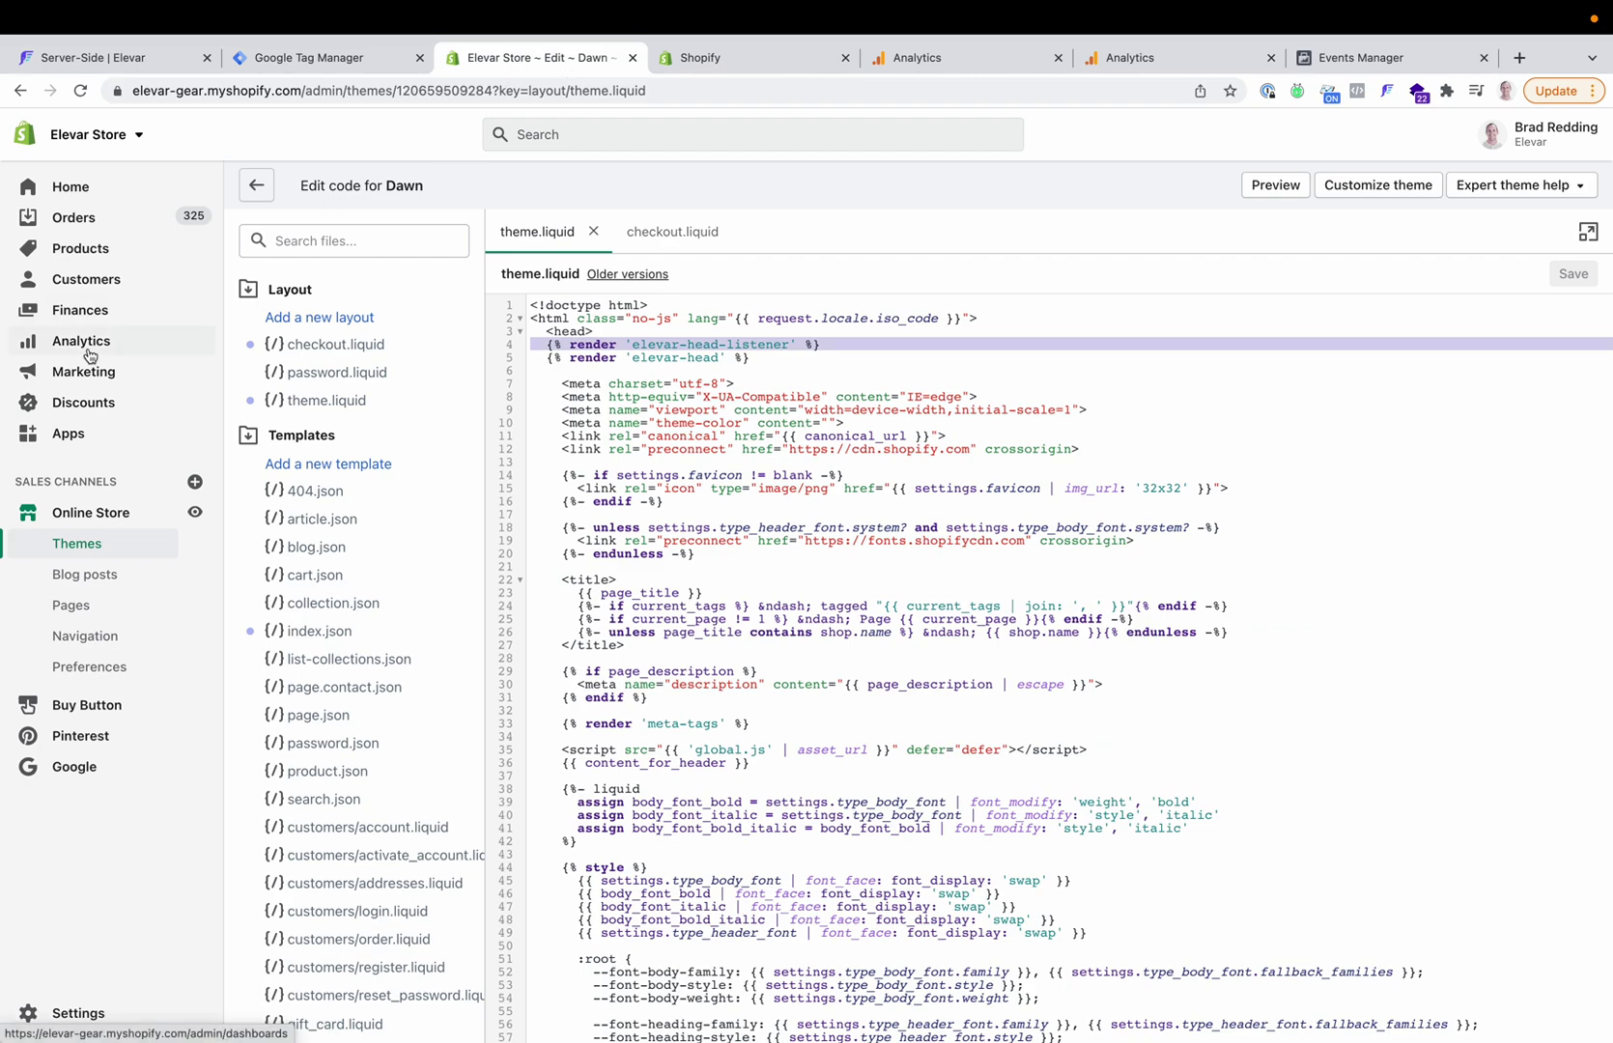
left_click(91, 347)
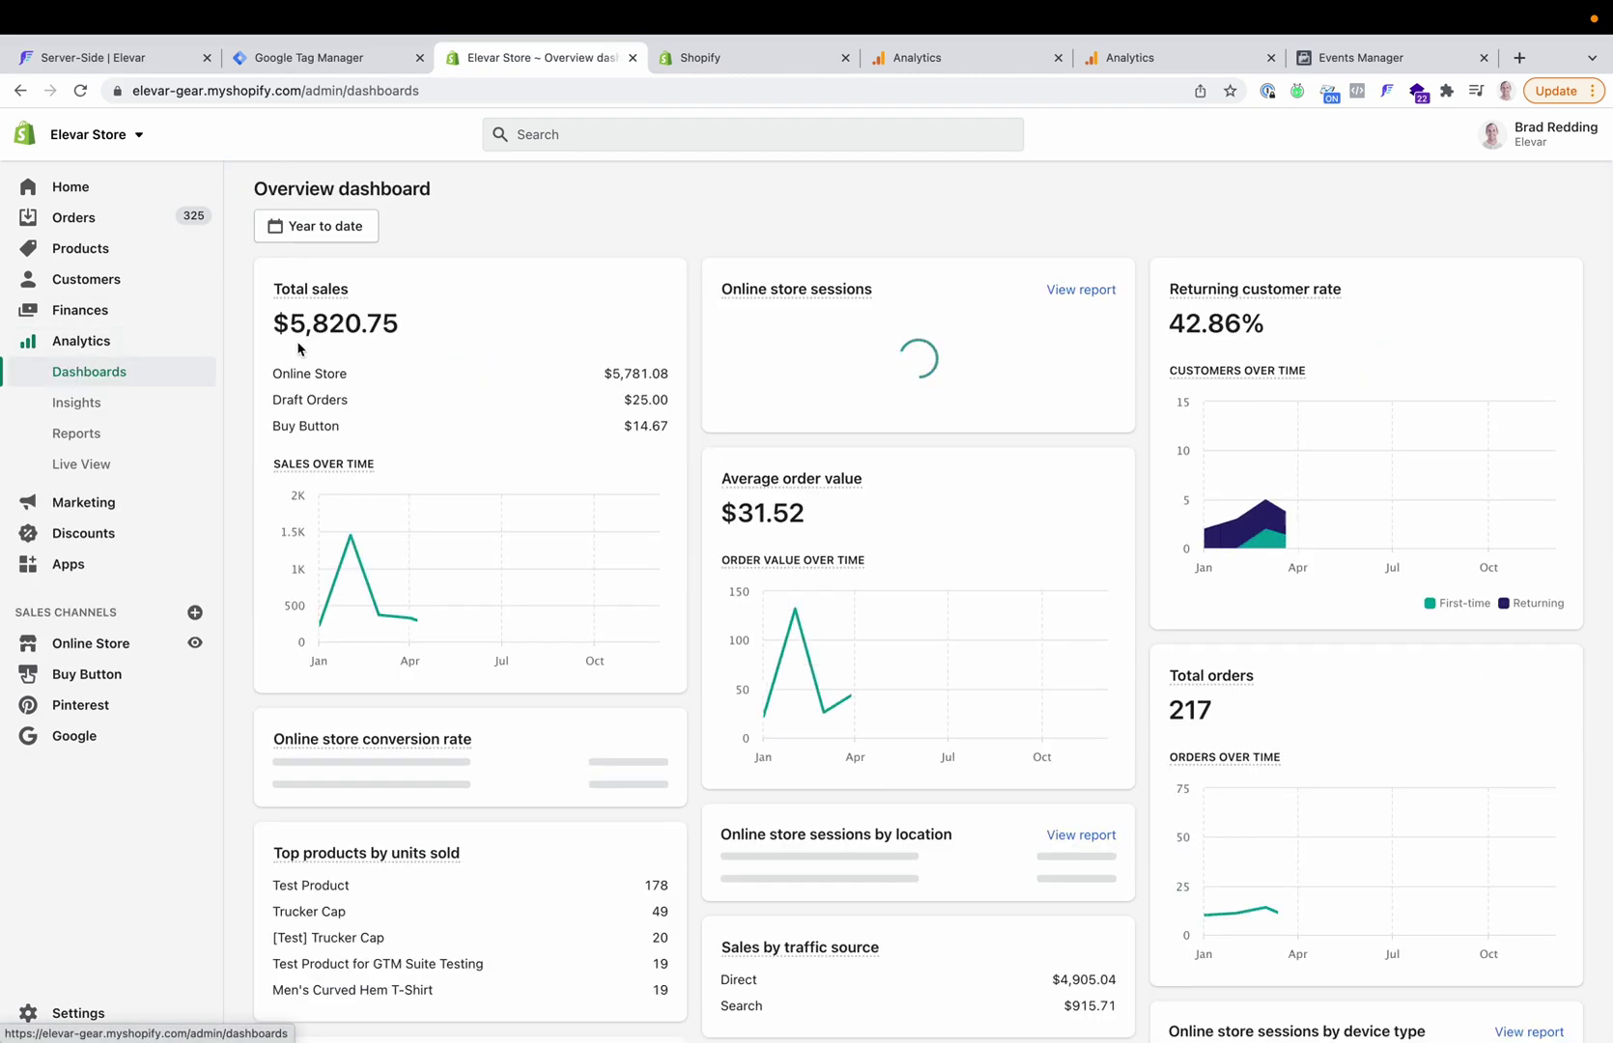
left_click_drag(279, 370, 297, 422)
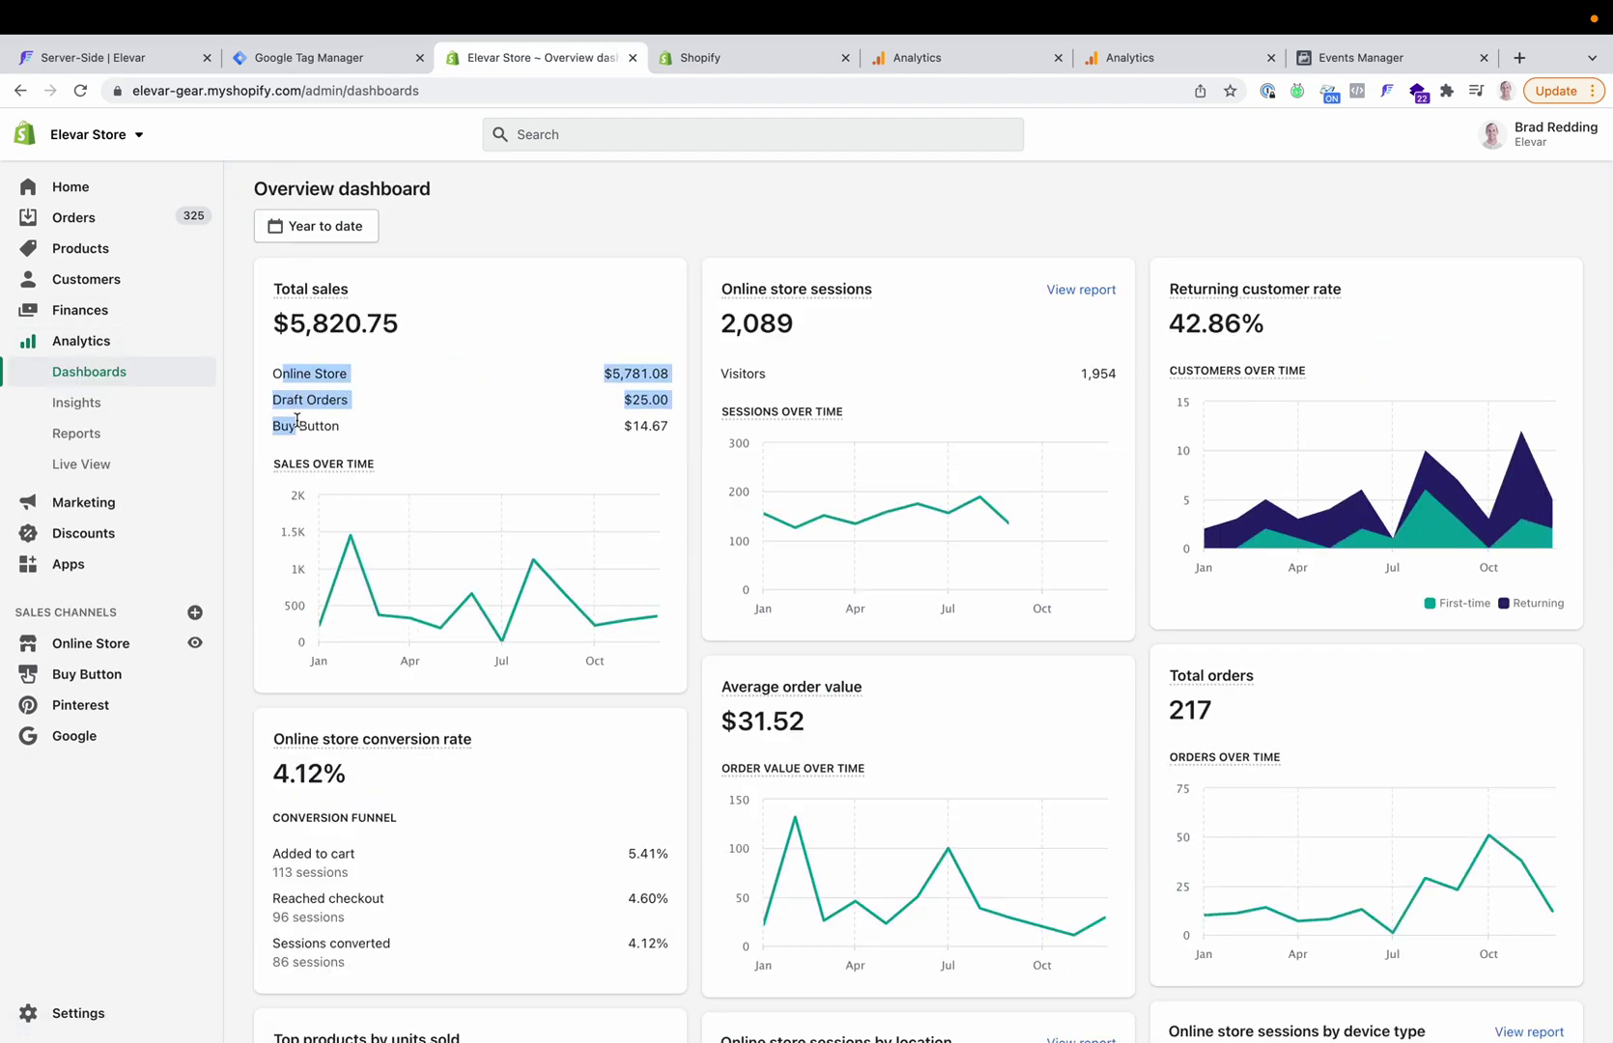
left_click(297, 420)
left_click(141, 61)
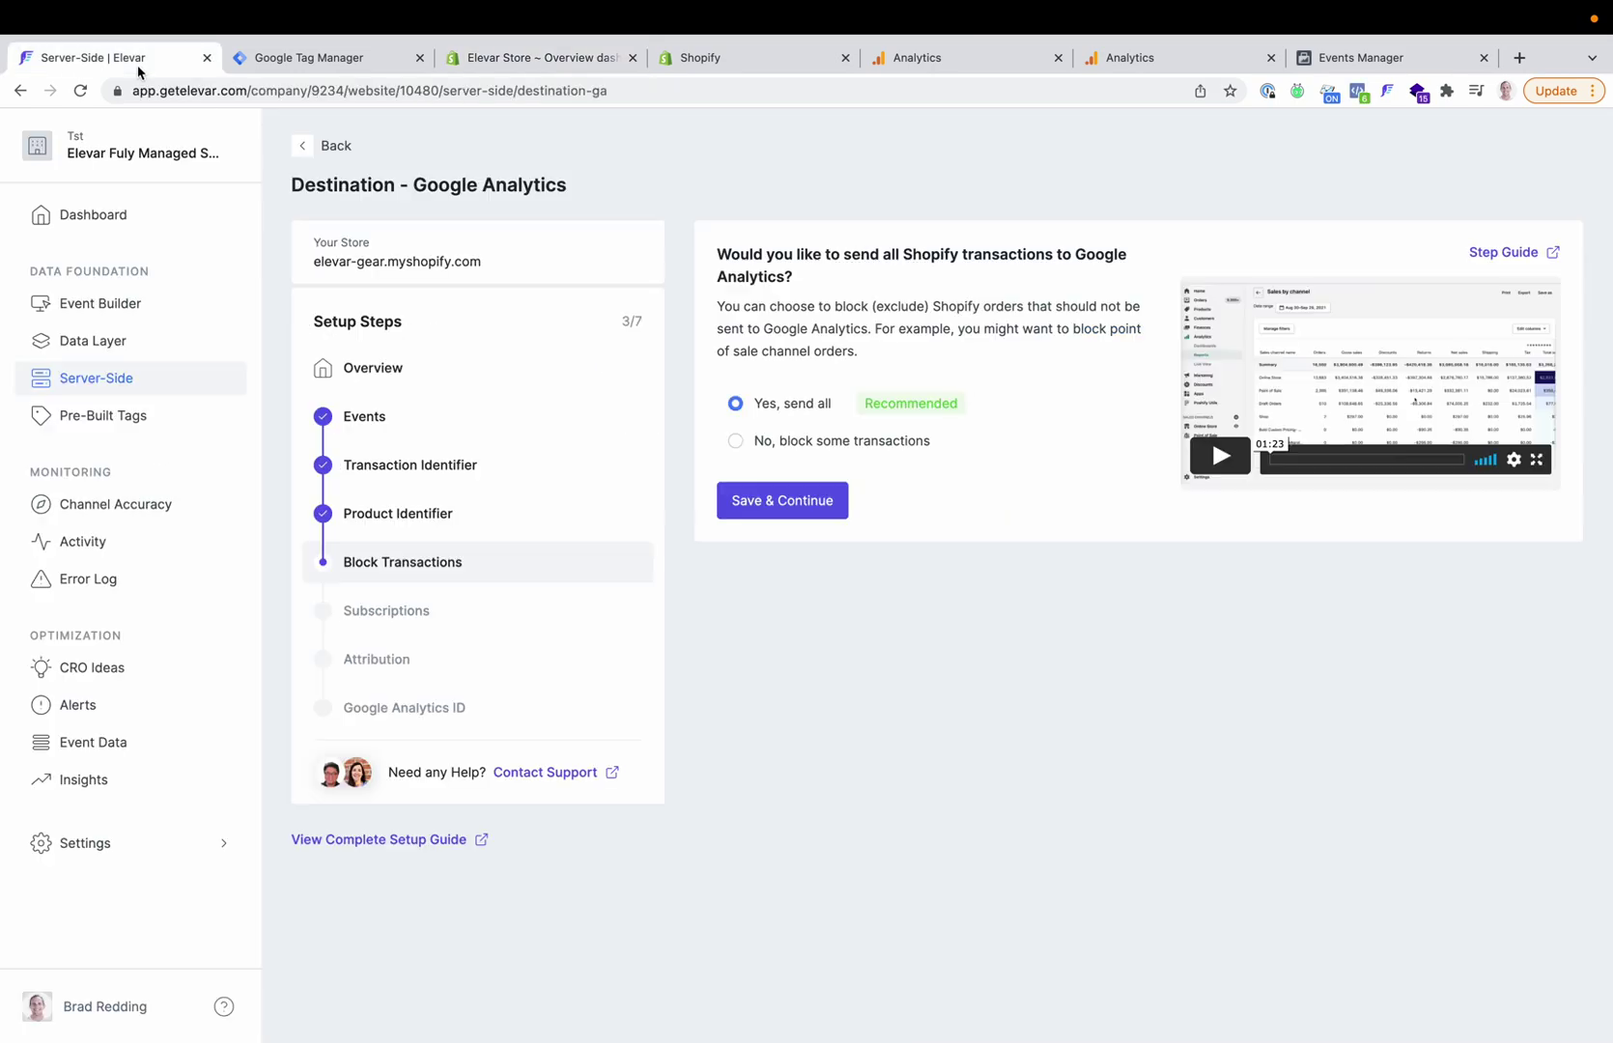
Step: Block only Point of Sale orders, leaving Other unticked, and save the Block Transactions step
left_click(818, 454)
scroll(865, 618, "down", 4)
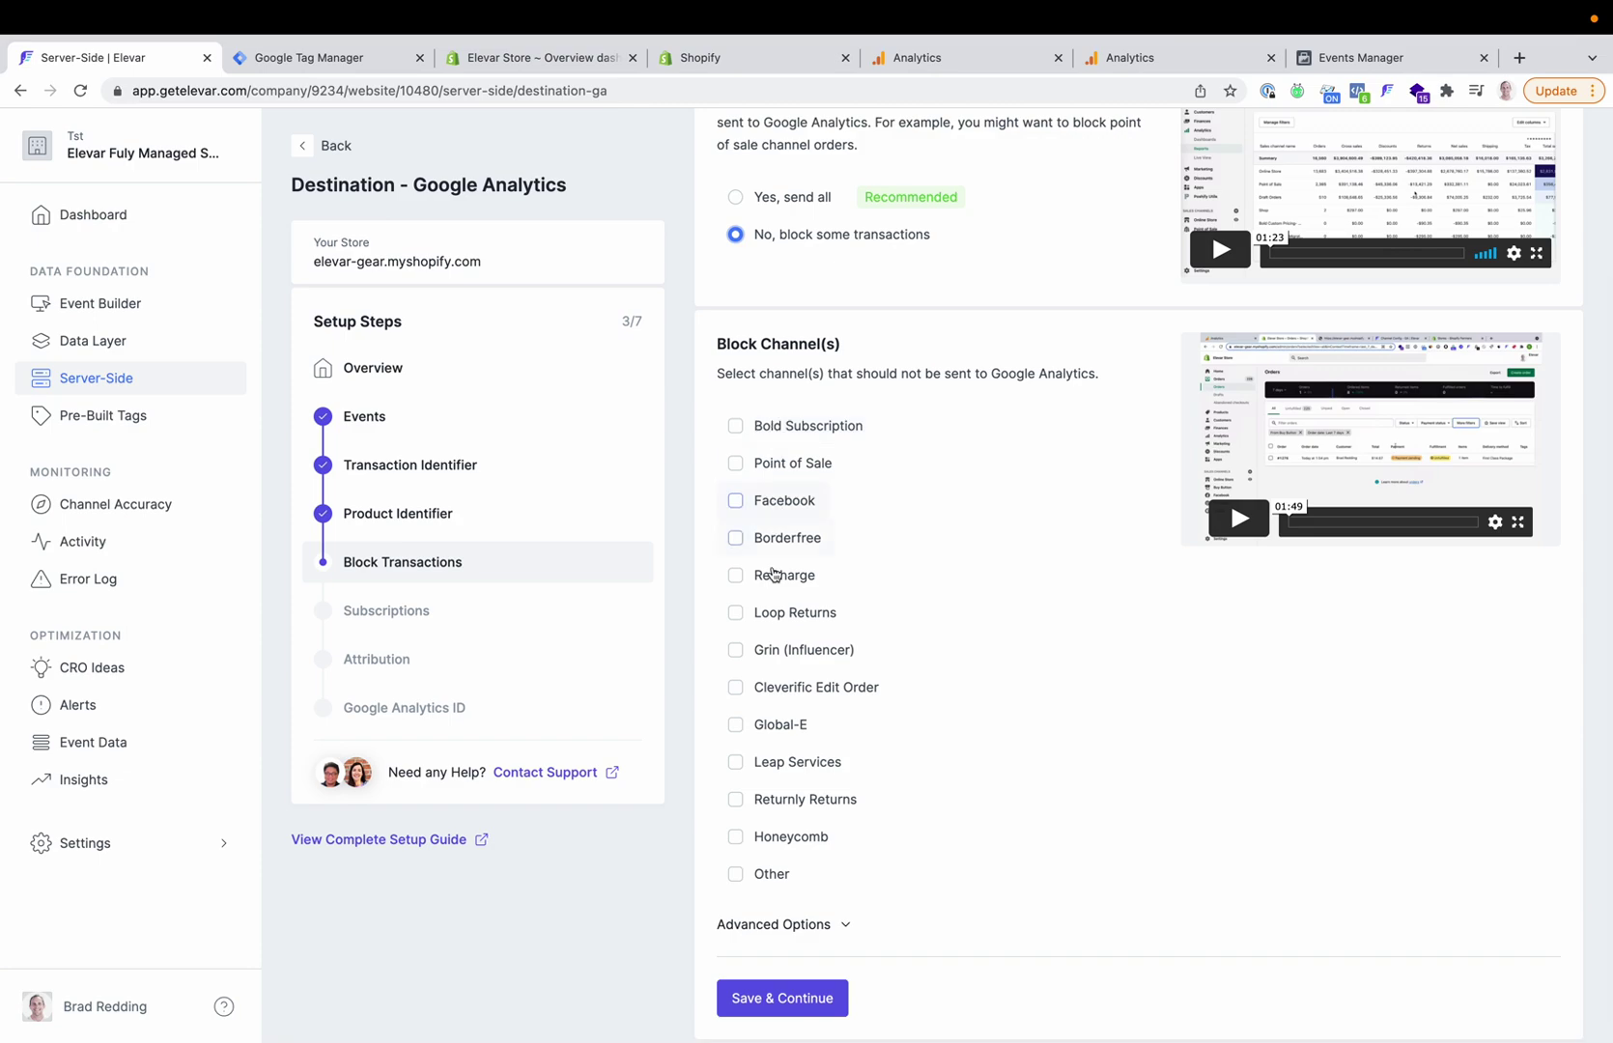
scroll(789, 710, "down", 1)
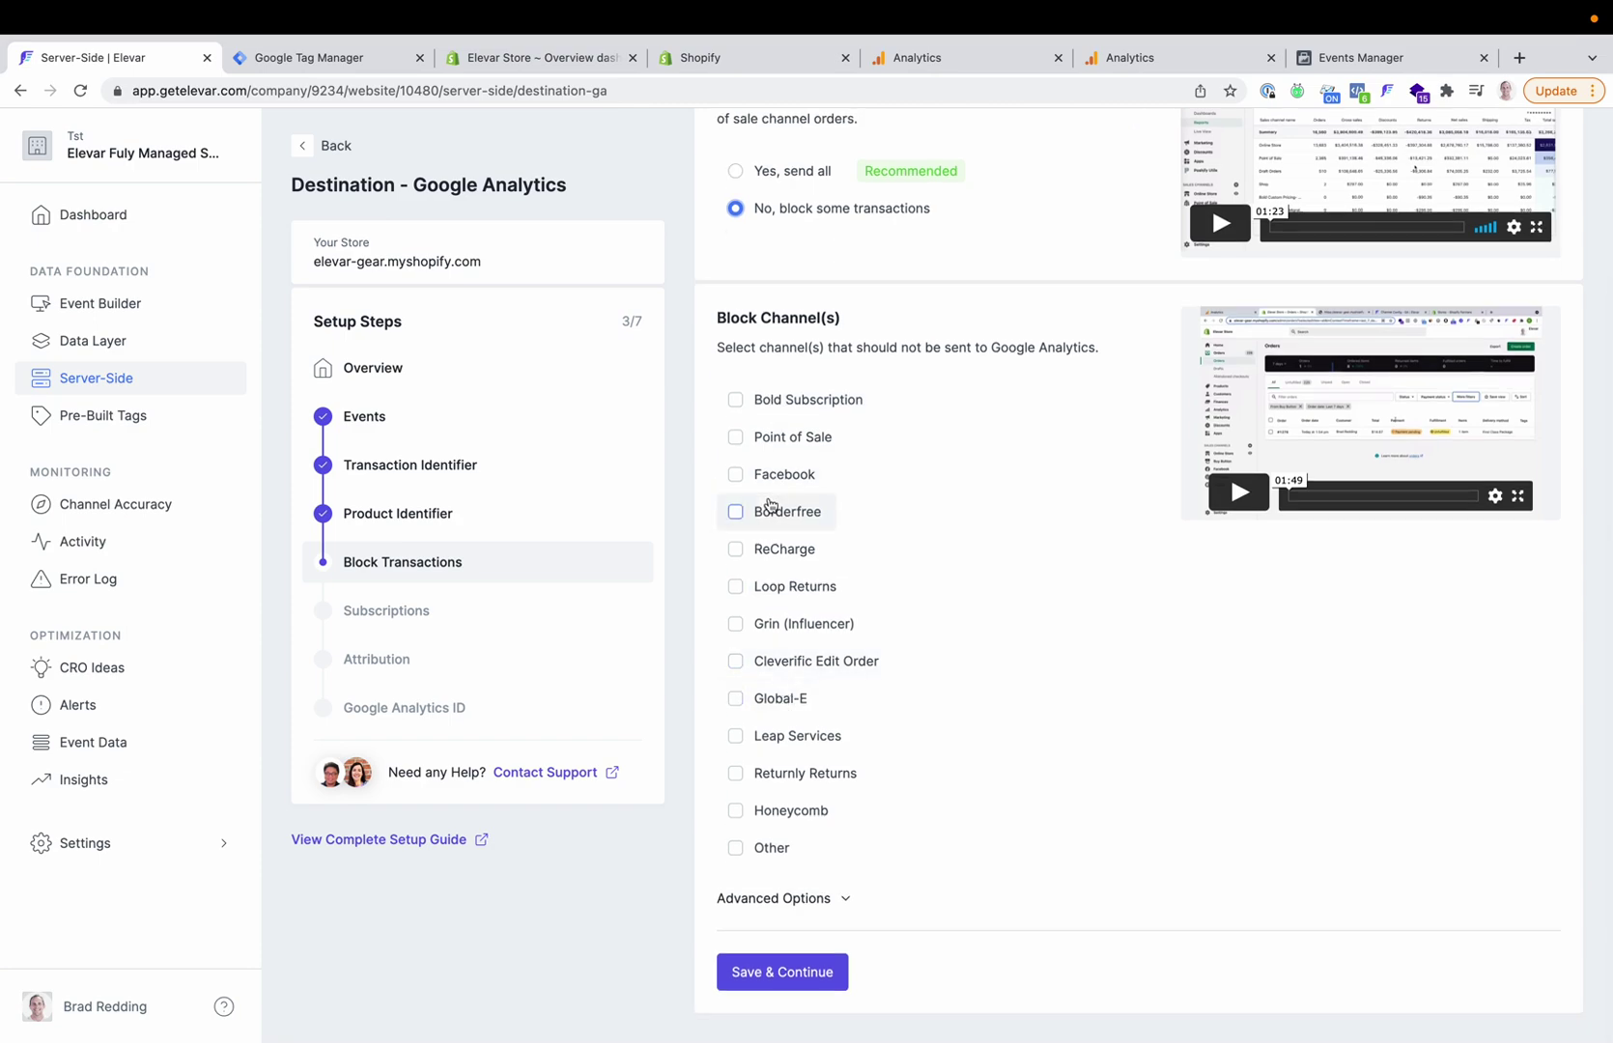
left_click(736, 847)
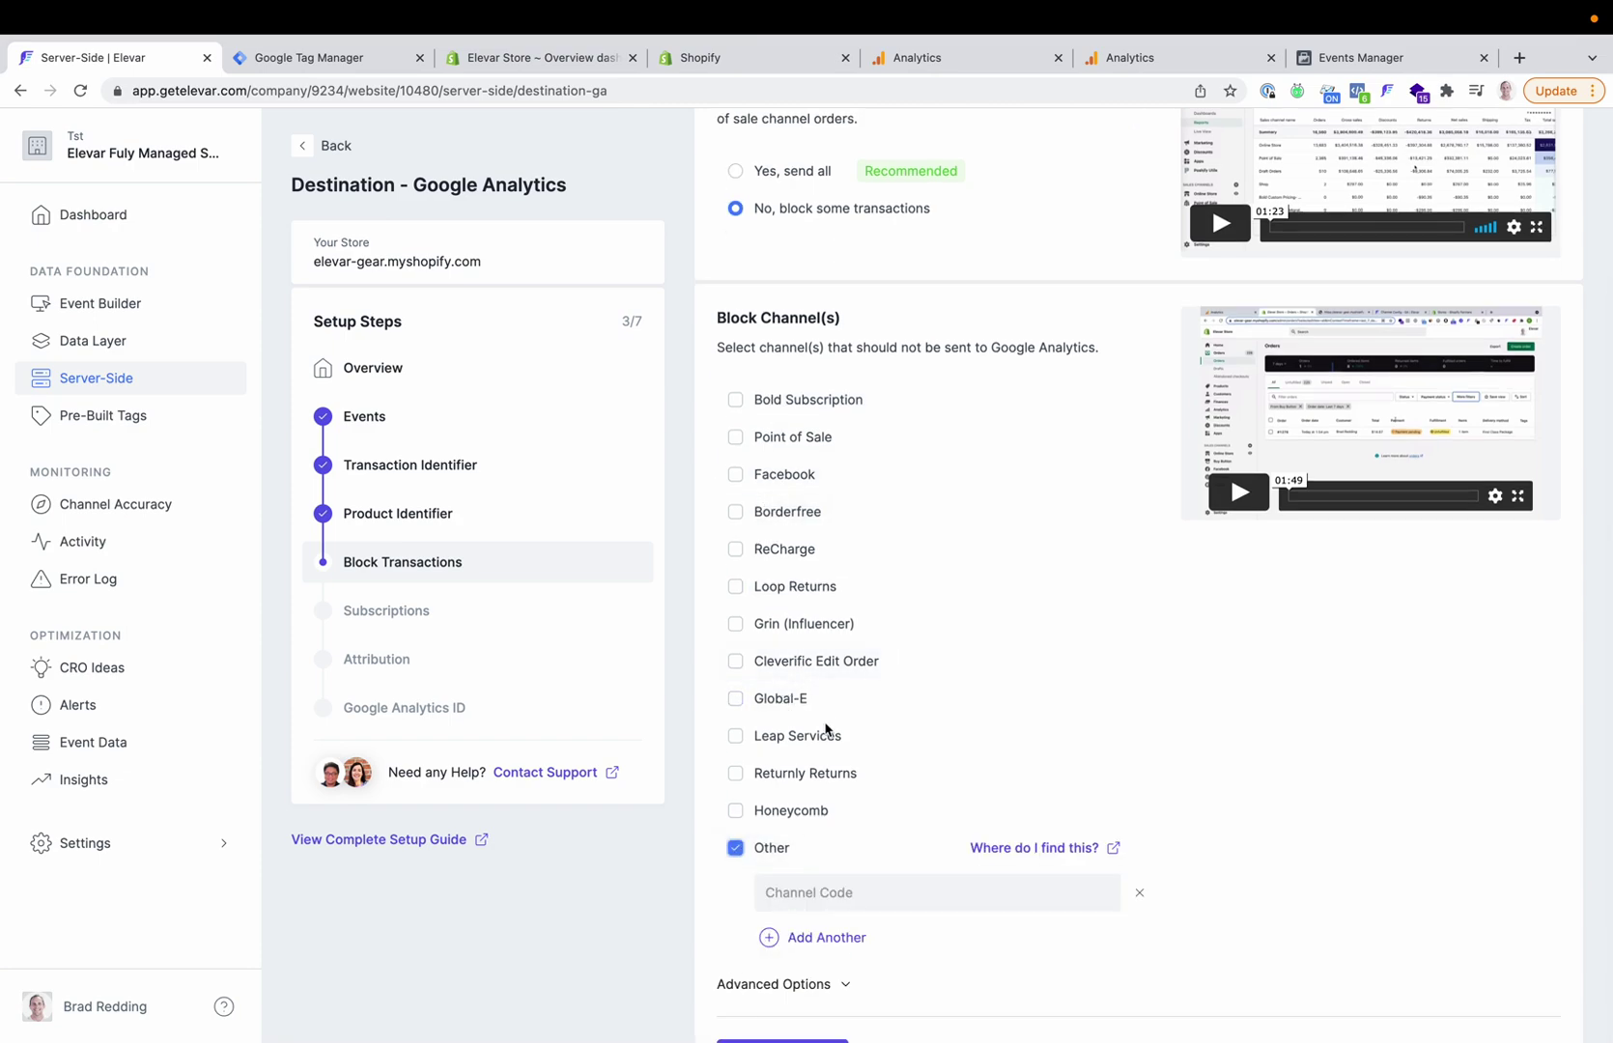
scroll(821, 884, "down", 2)
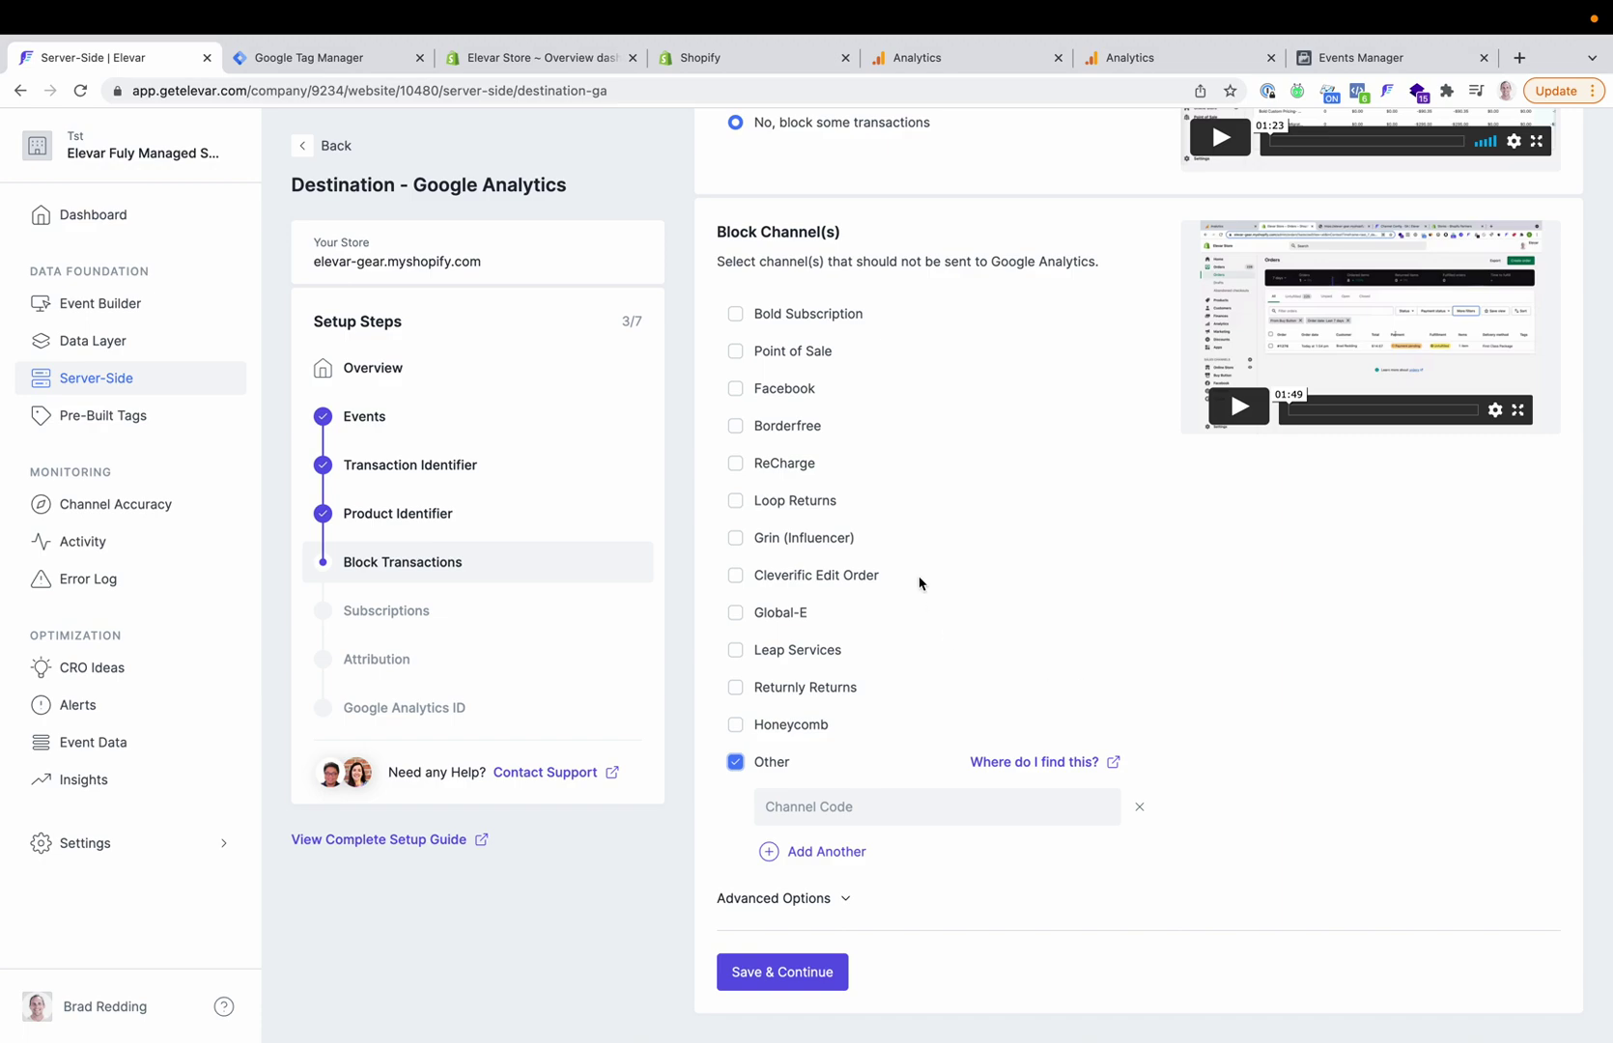
left_click(736, 762)
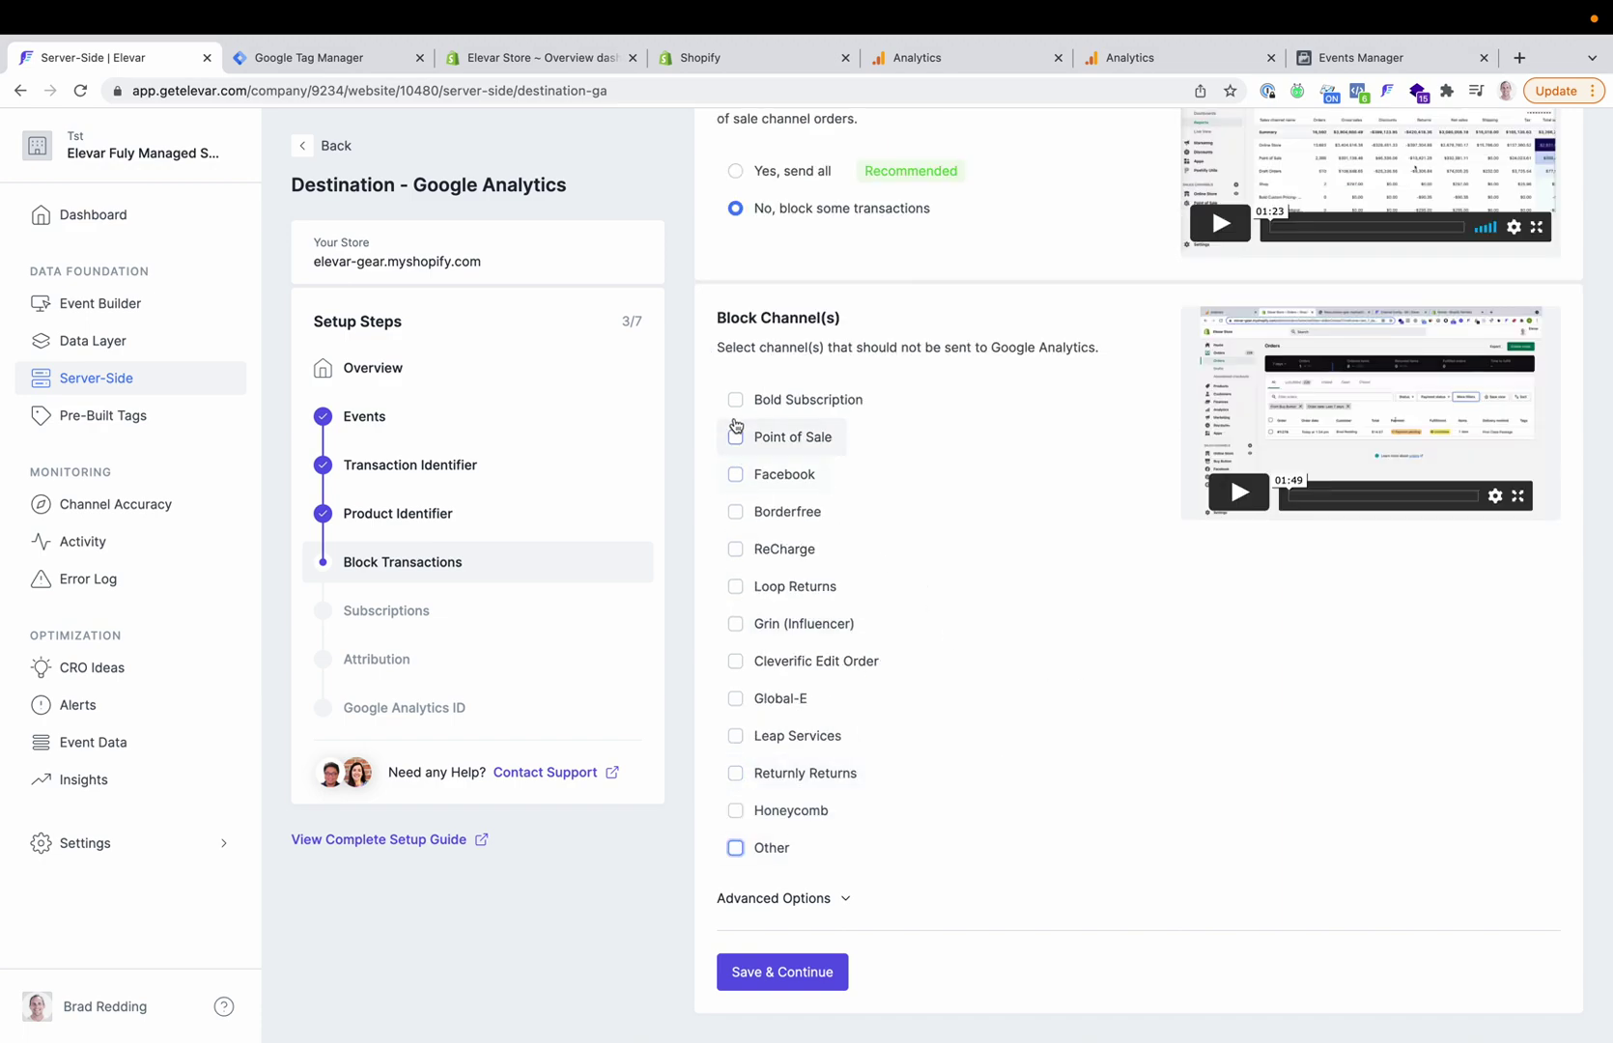
left_click(736, 438)
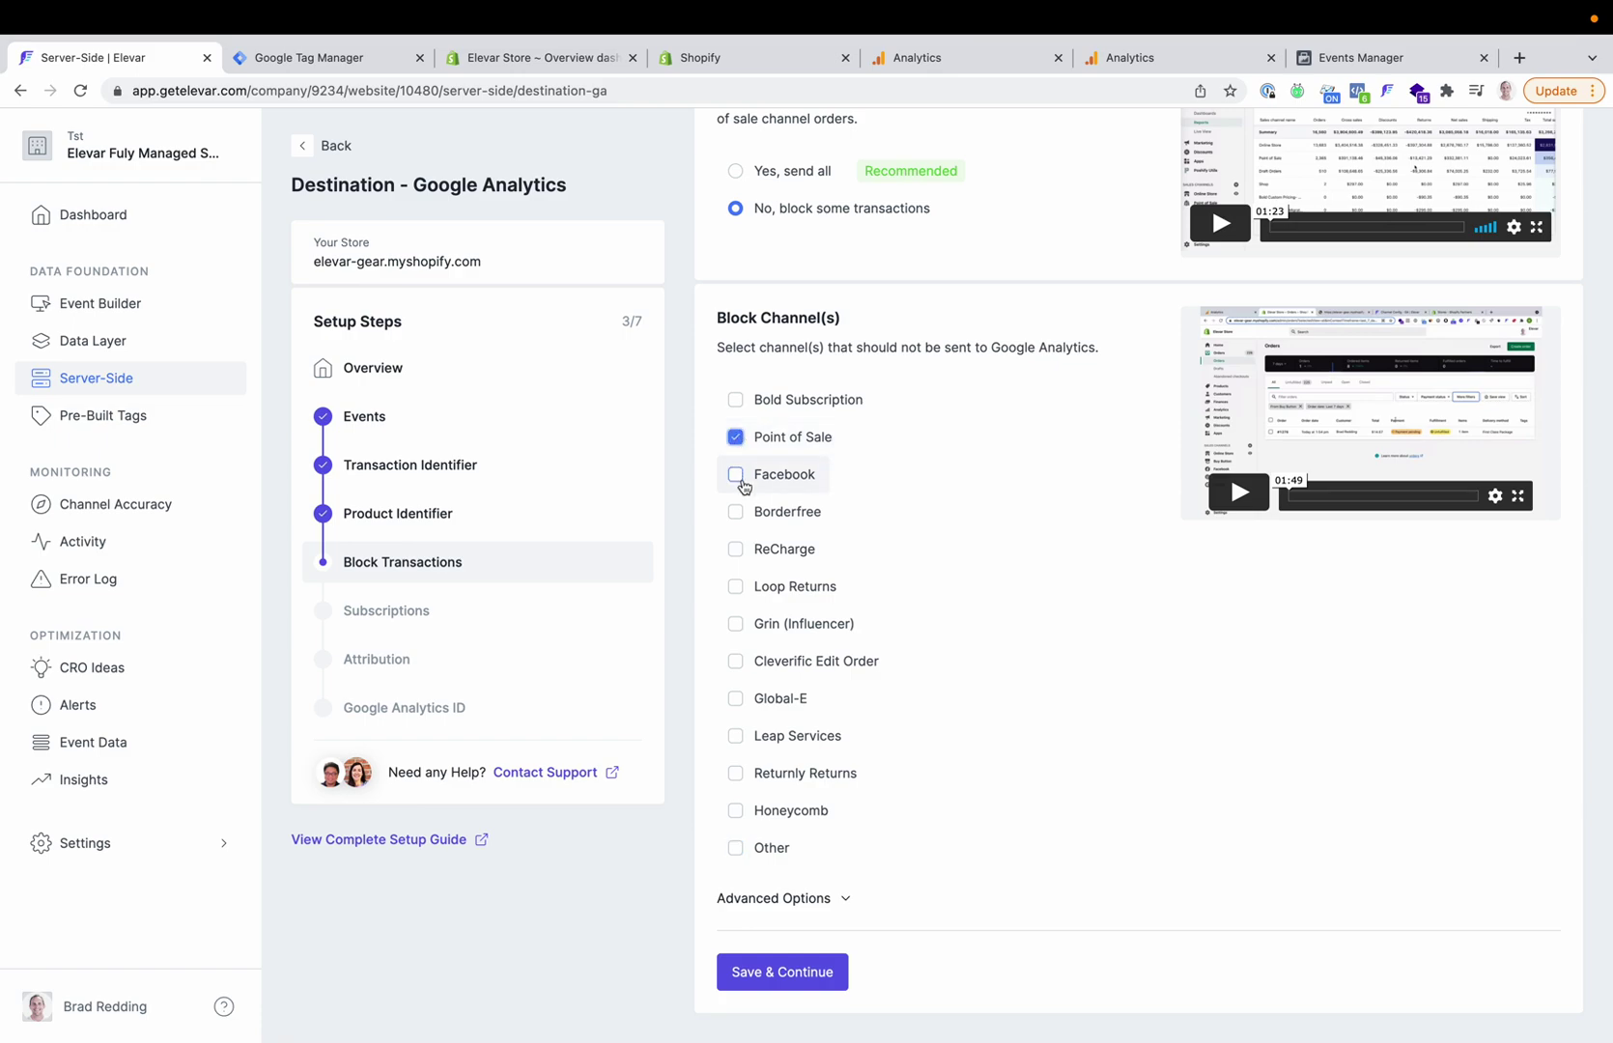
left_click(749, 981)
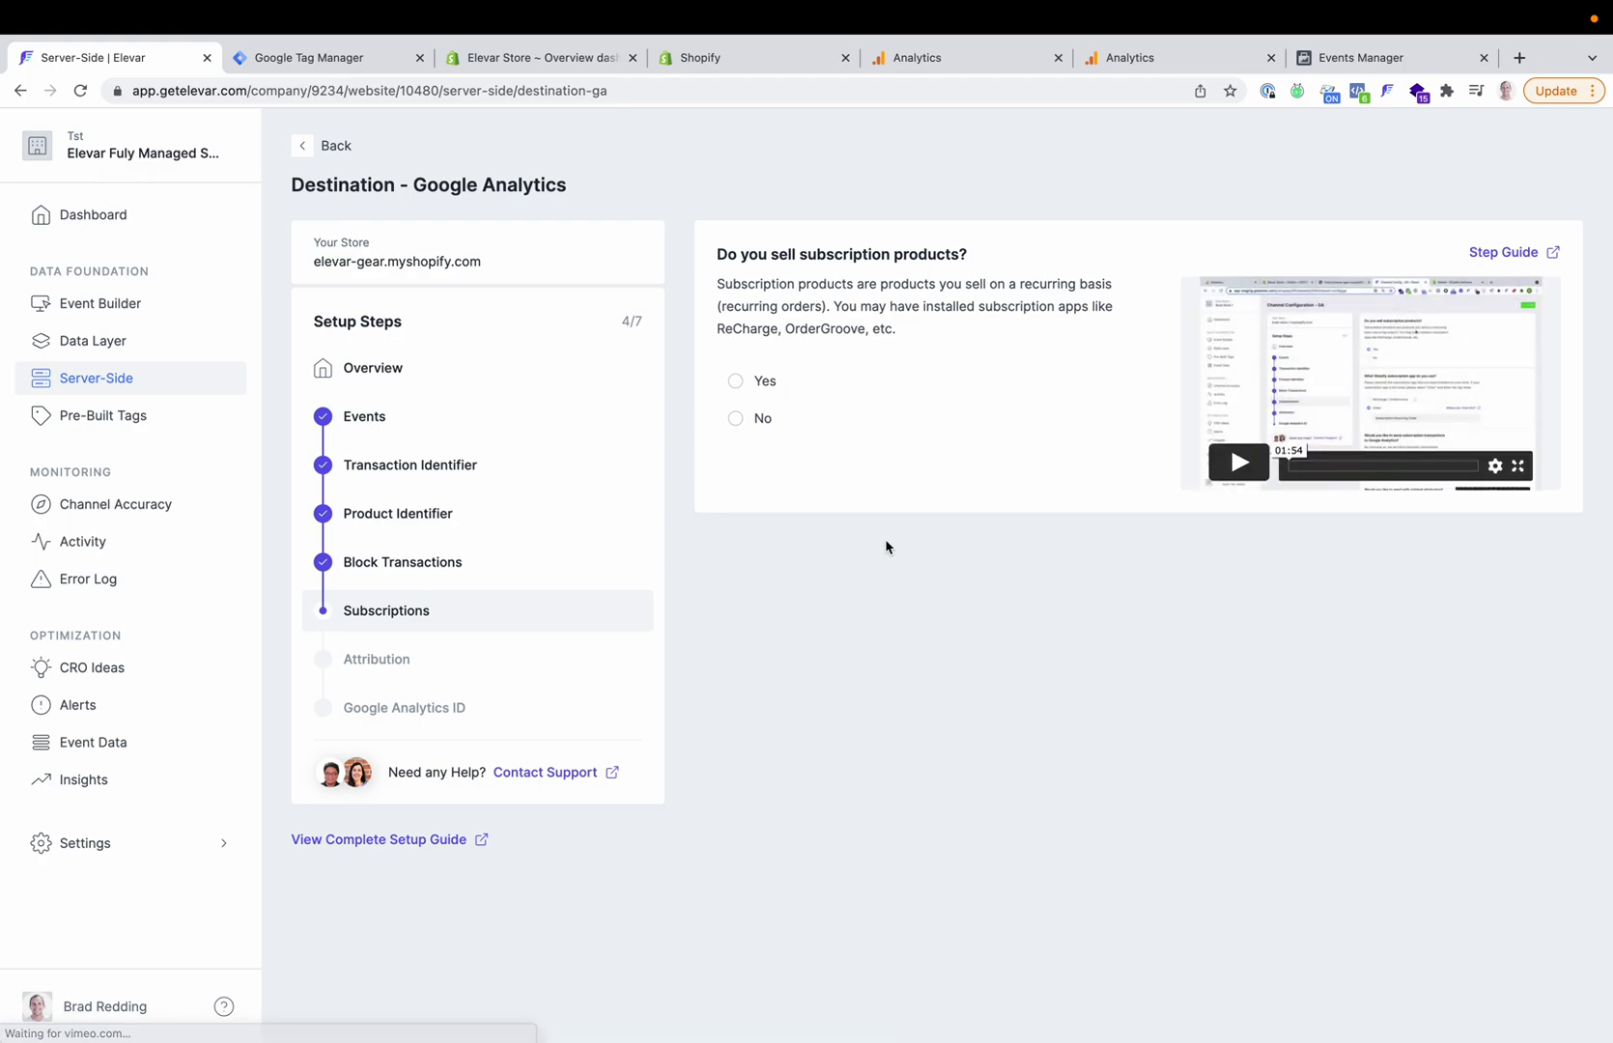
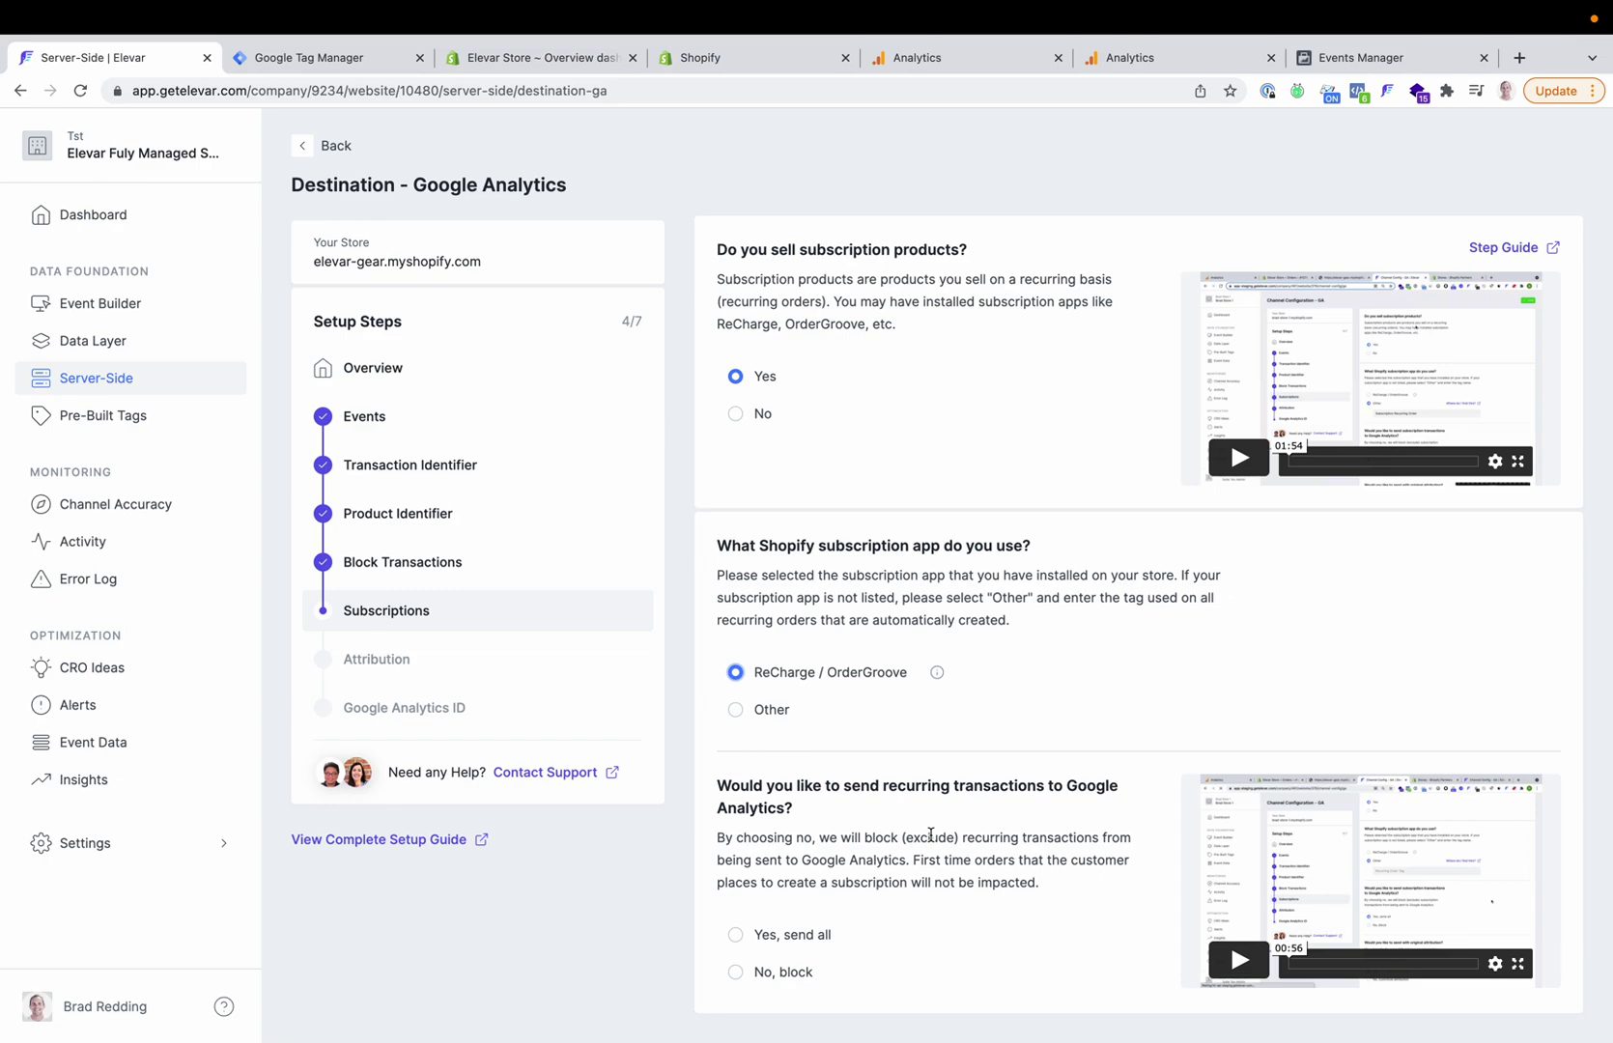
Step: Send all recurring transactions to Google Analytics and choose to customize their attribution
left_click(753, 982)
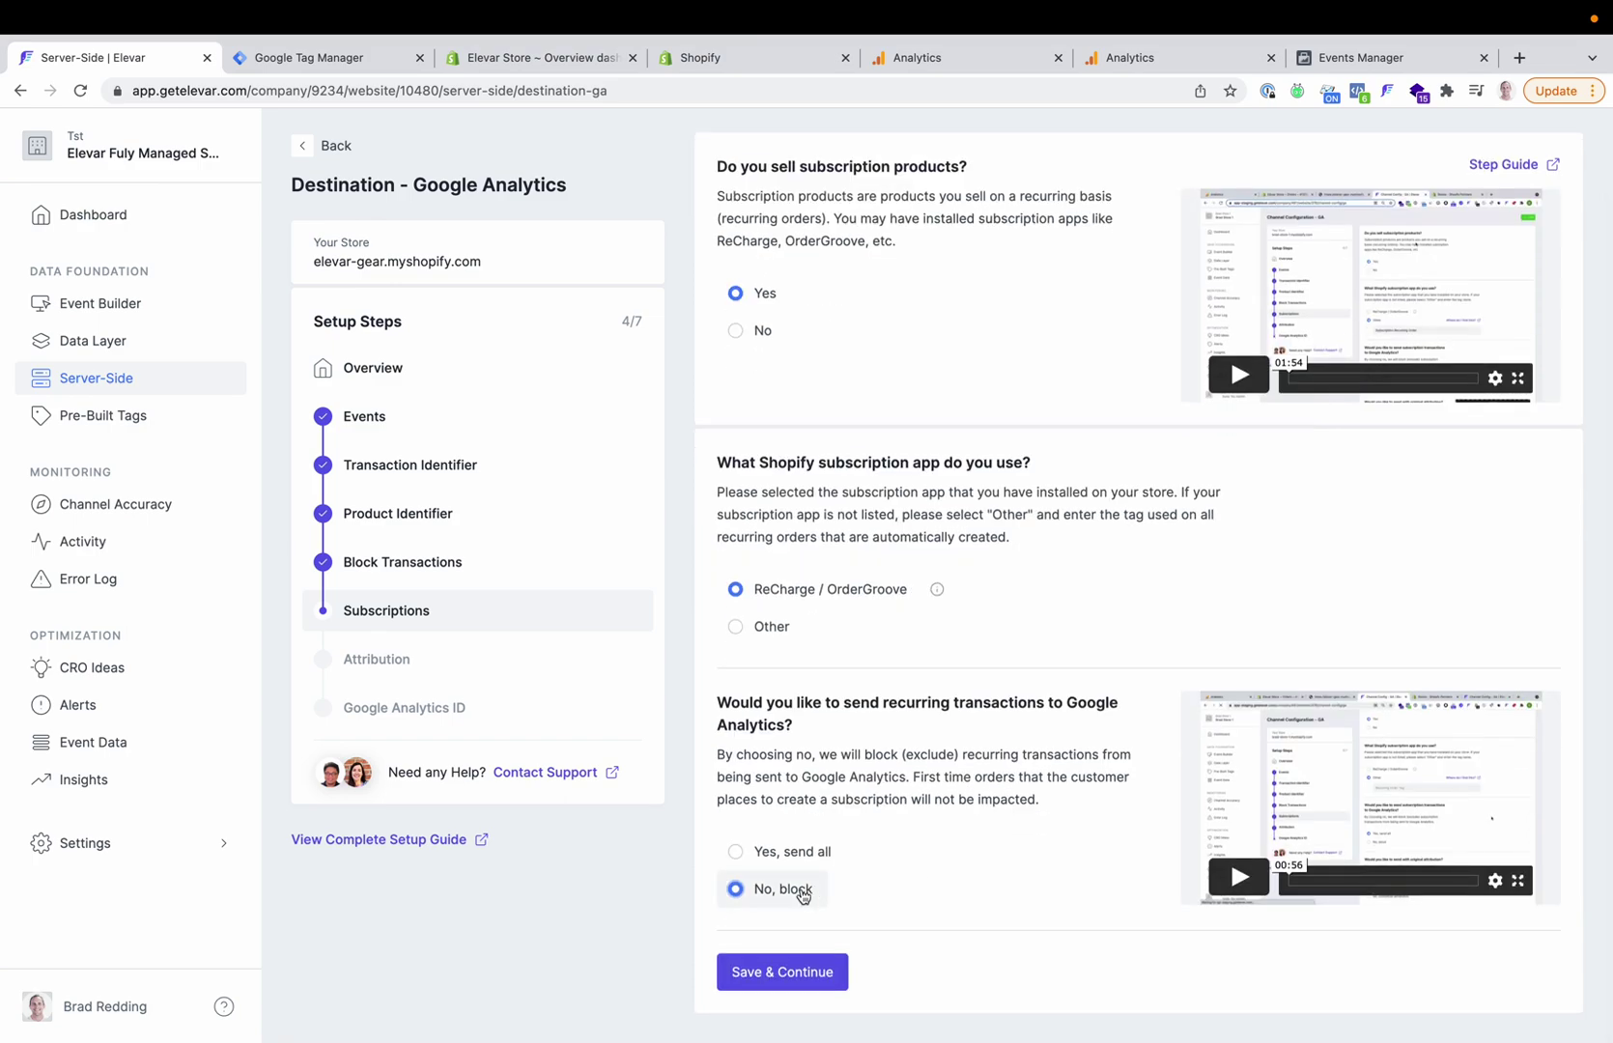
left_click(736, 852)
scroll(821, 867, "down", 3)
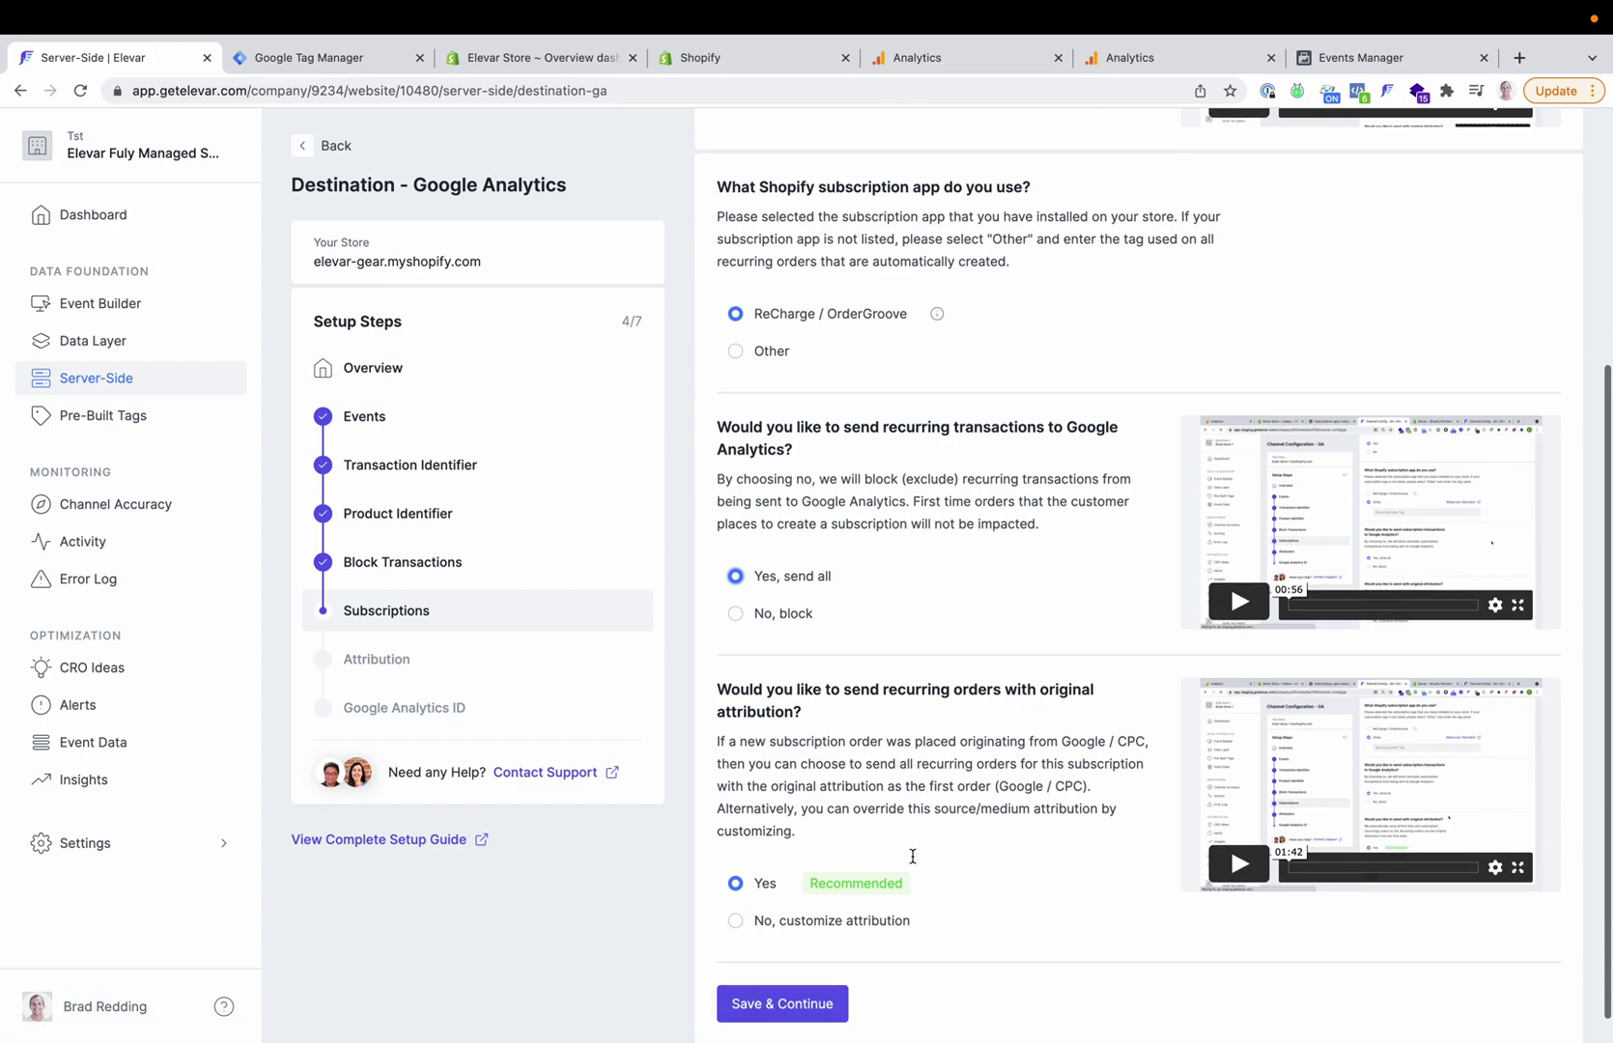
scroll(801, 777, "down", 1)
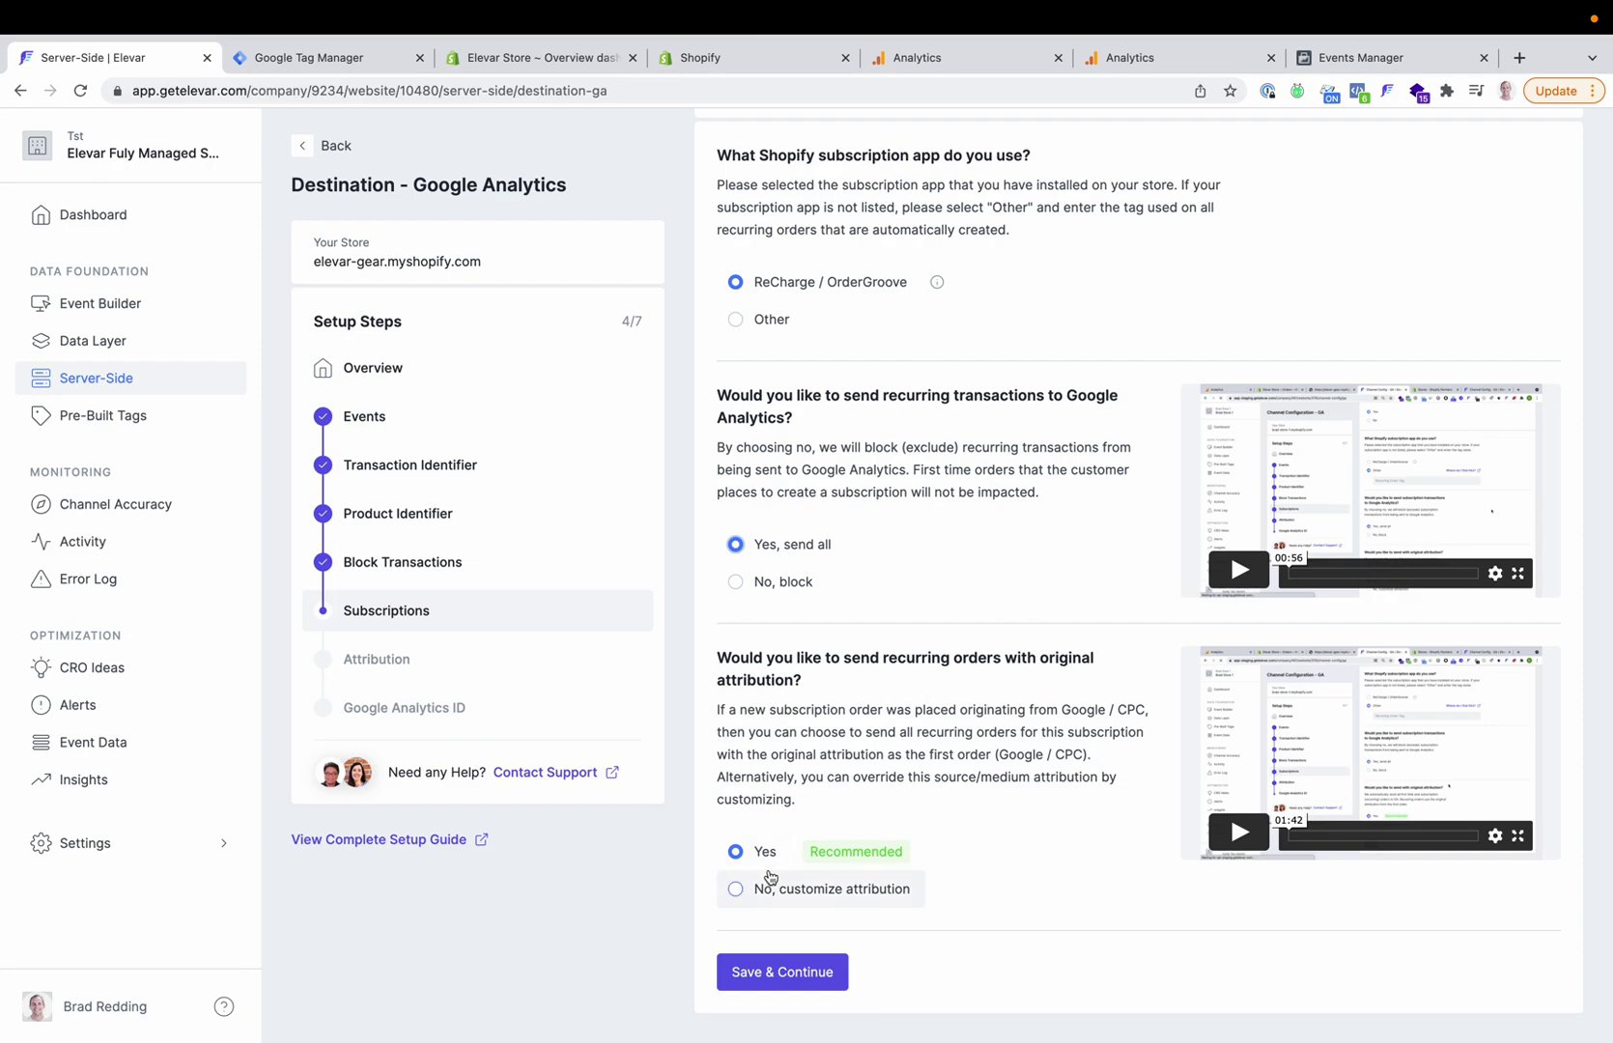
left_click(746, 889)
scroll(974, 758, "down", 2)
scroll(974, 758, "down", 1)
Step: Enter 'recharge' as the campaign source and 'recurring-order' as the campaign medium
left_click(854, 752)
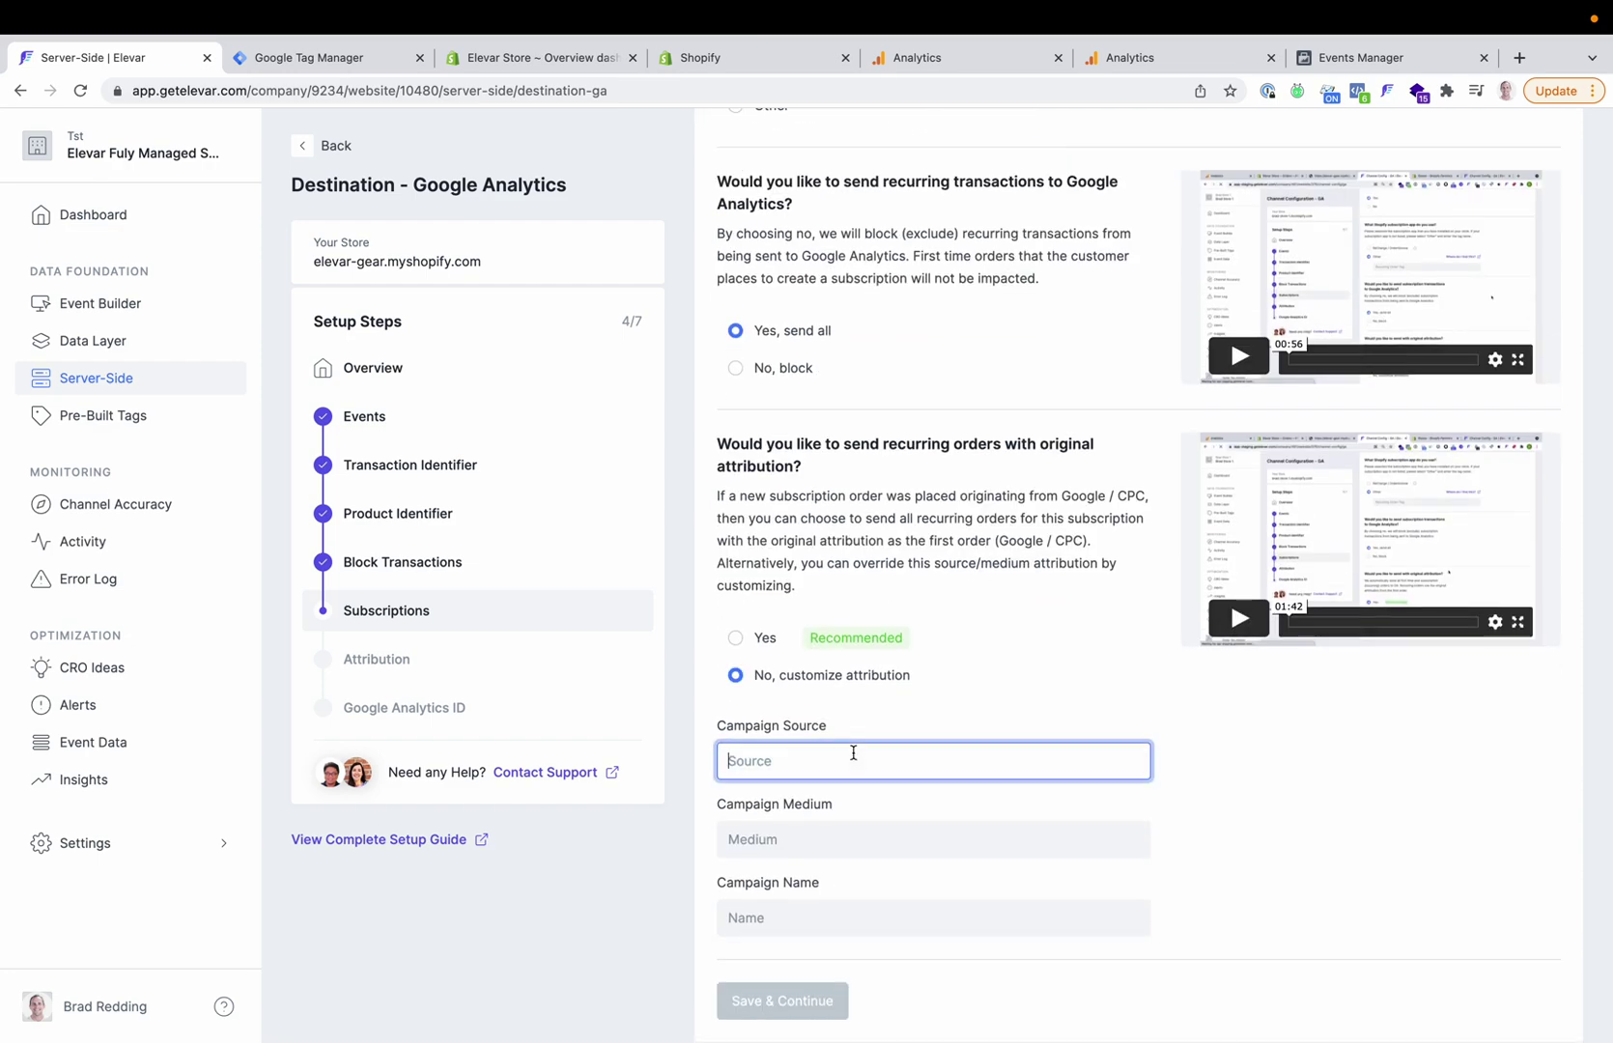
type("recharge")
left_click(795, 839)
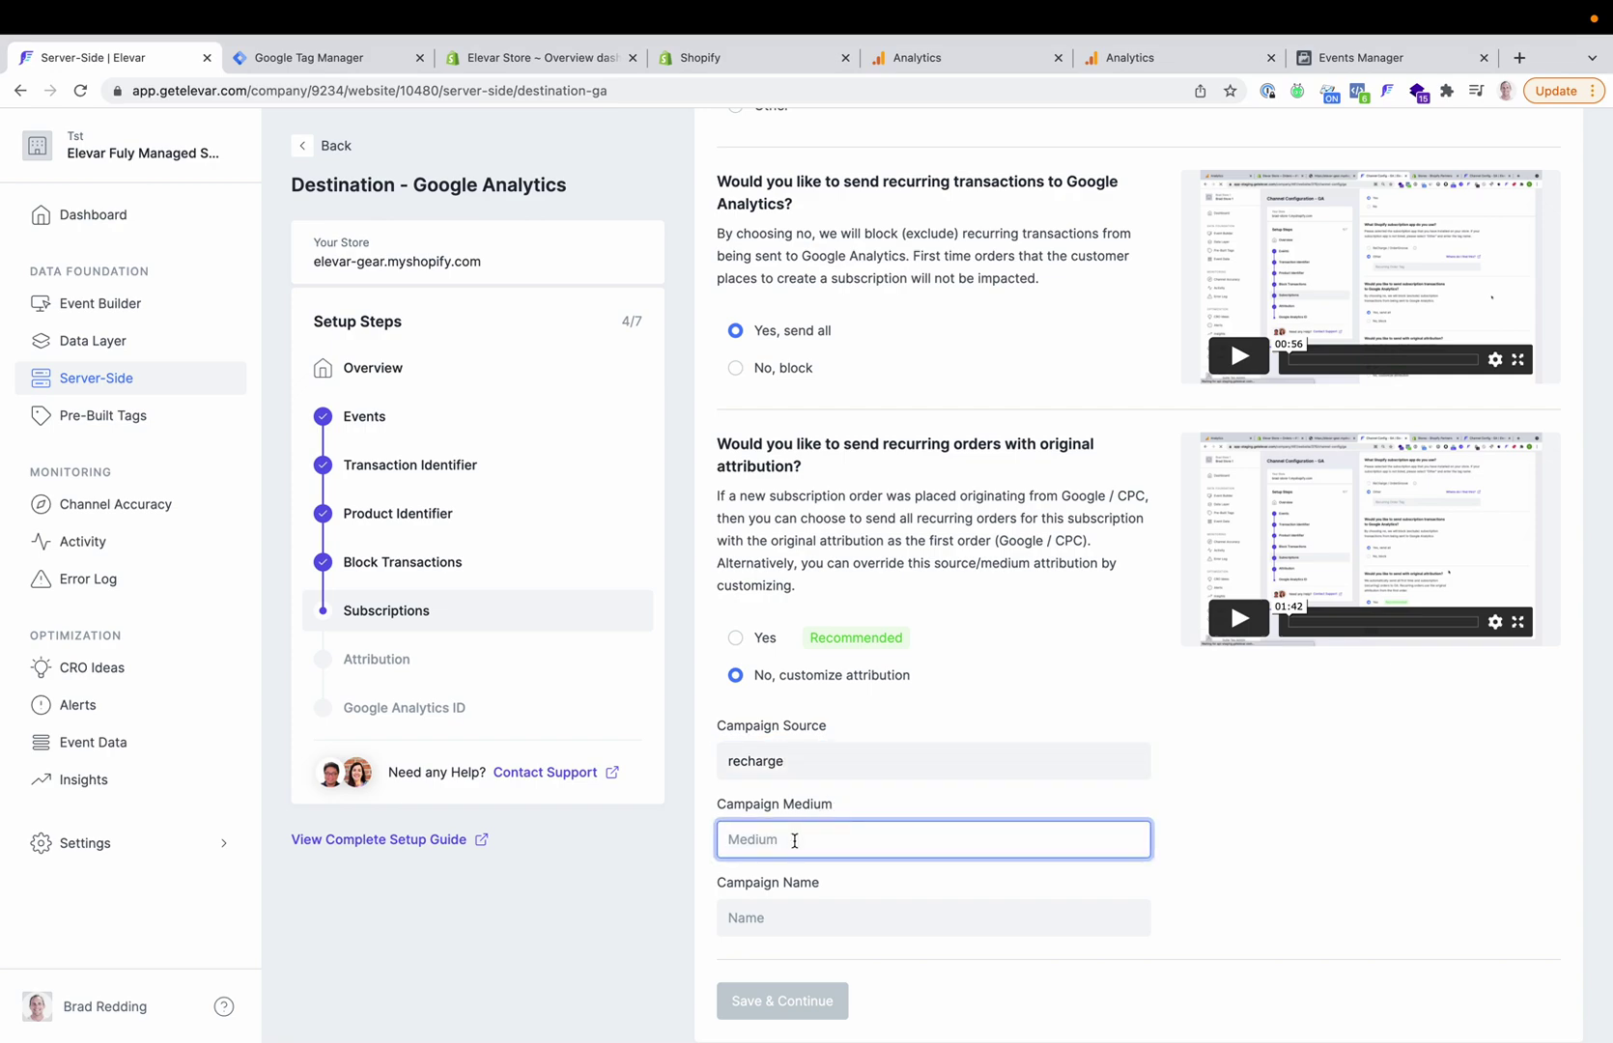
type("g")
key("BackSpace")
type("recurring-order")
Step: Set the campaign name to 'recurring-order' and save the subscription settings
double_click(769, 761)
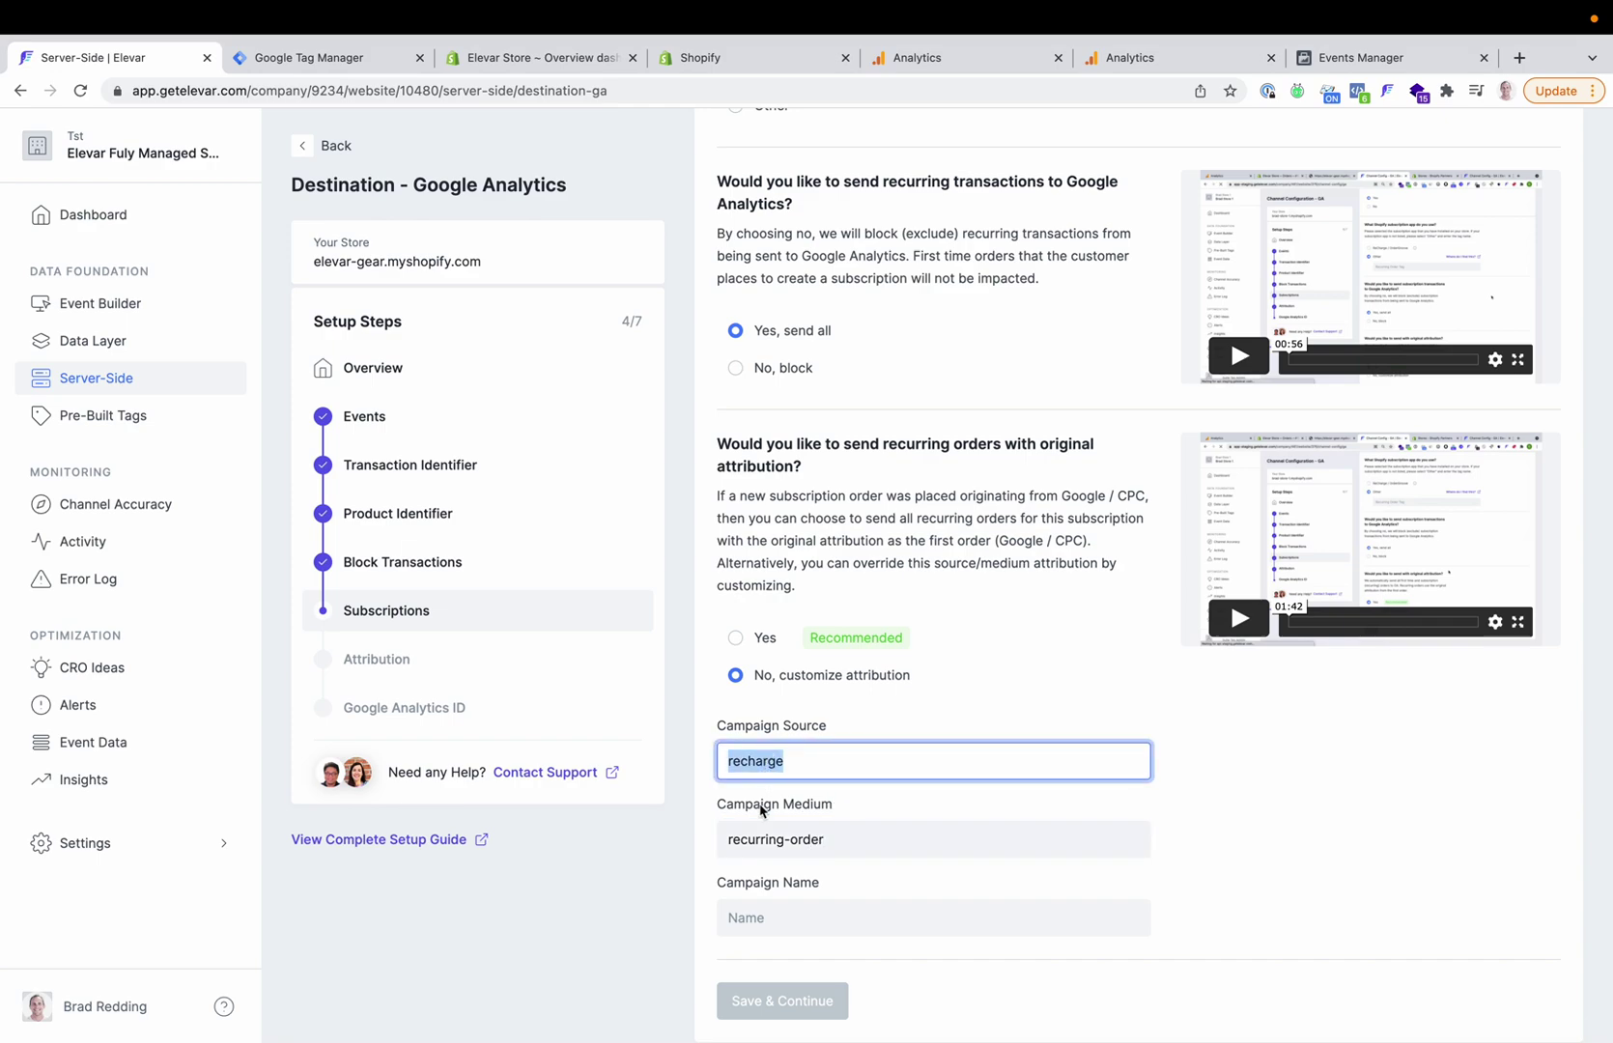
left_click(746, 838)
triple_click(758, 839)
key("super+c")
left_click(766, 909)
key("super+v")
left_click(751, 1002)
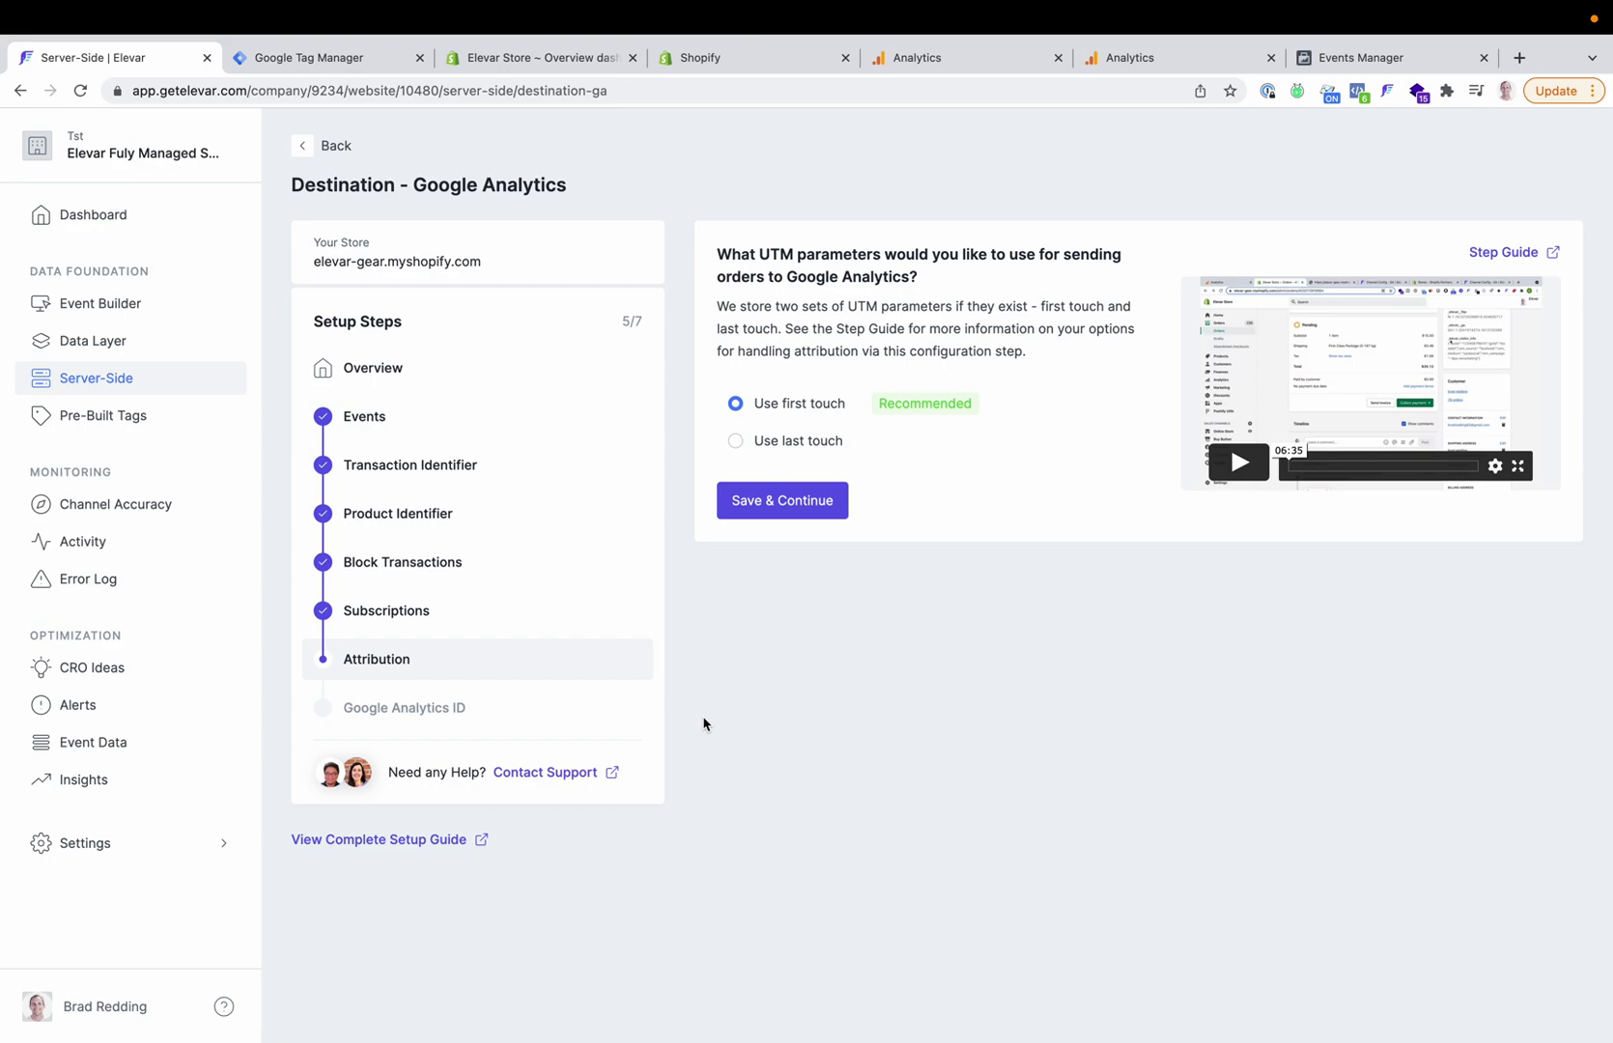
Step: Use last-touch UTM parameters for orders and save the Attribution step
left_click(776, 451)
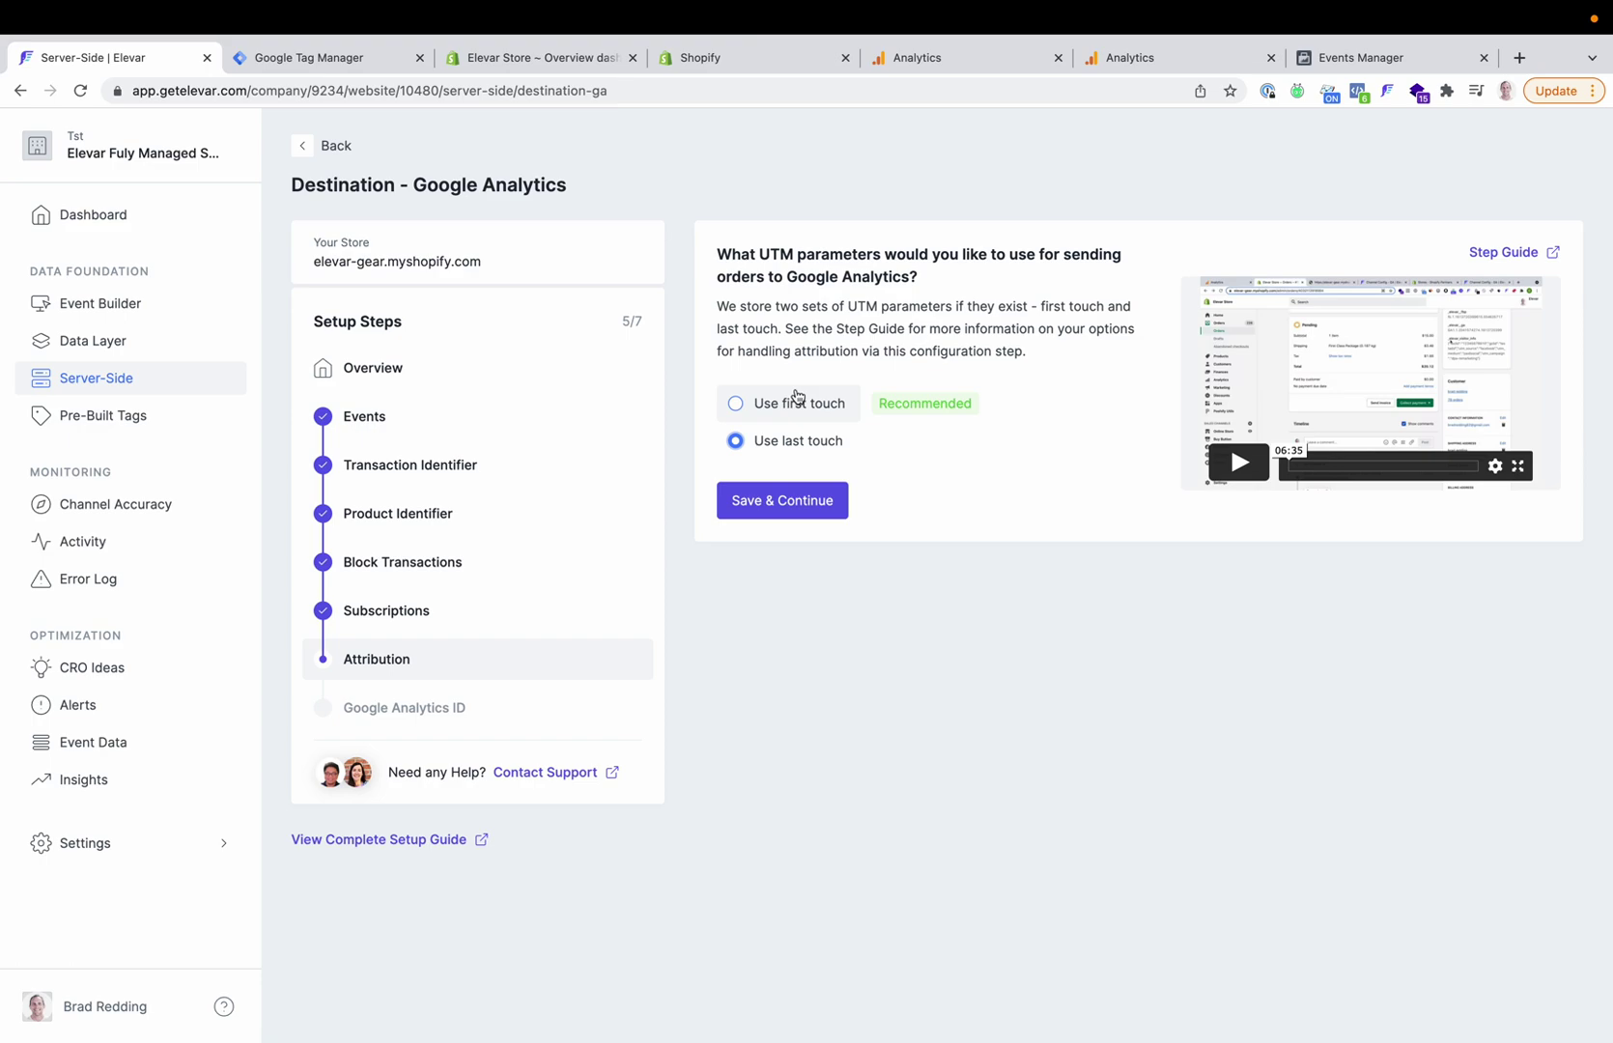
left_click(757, 501)
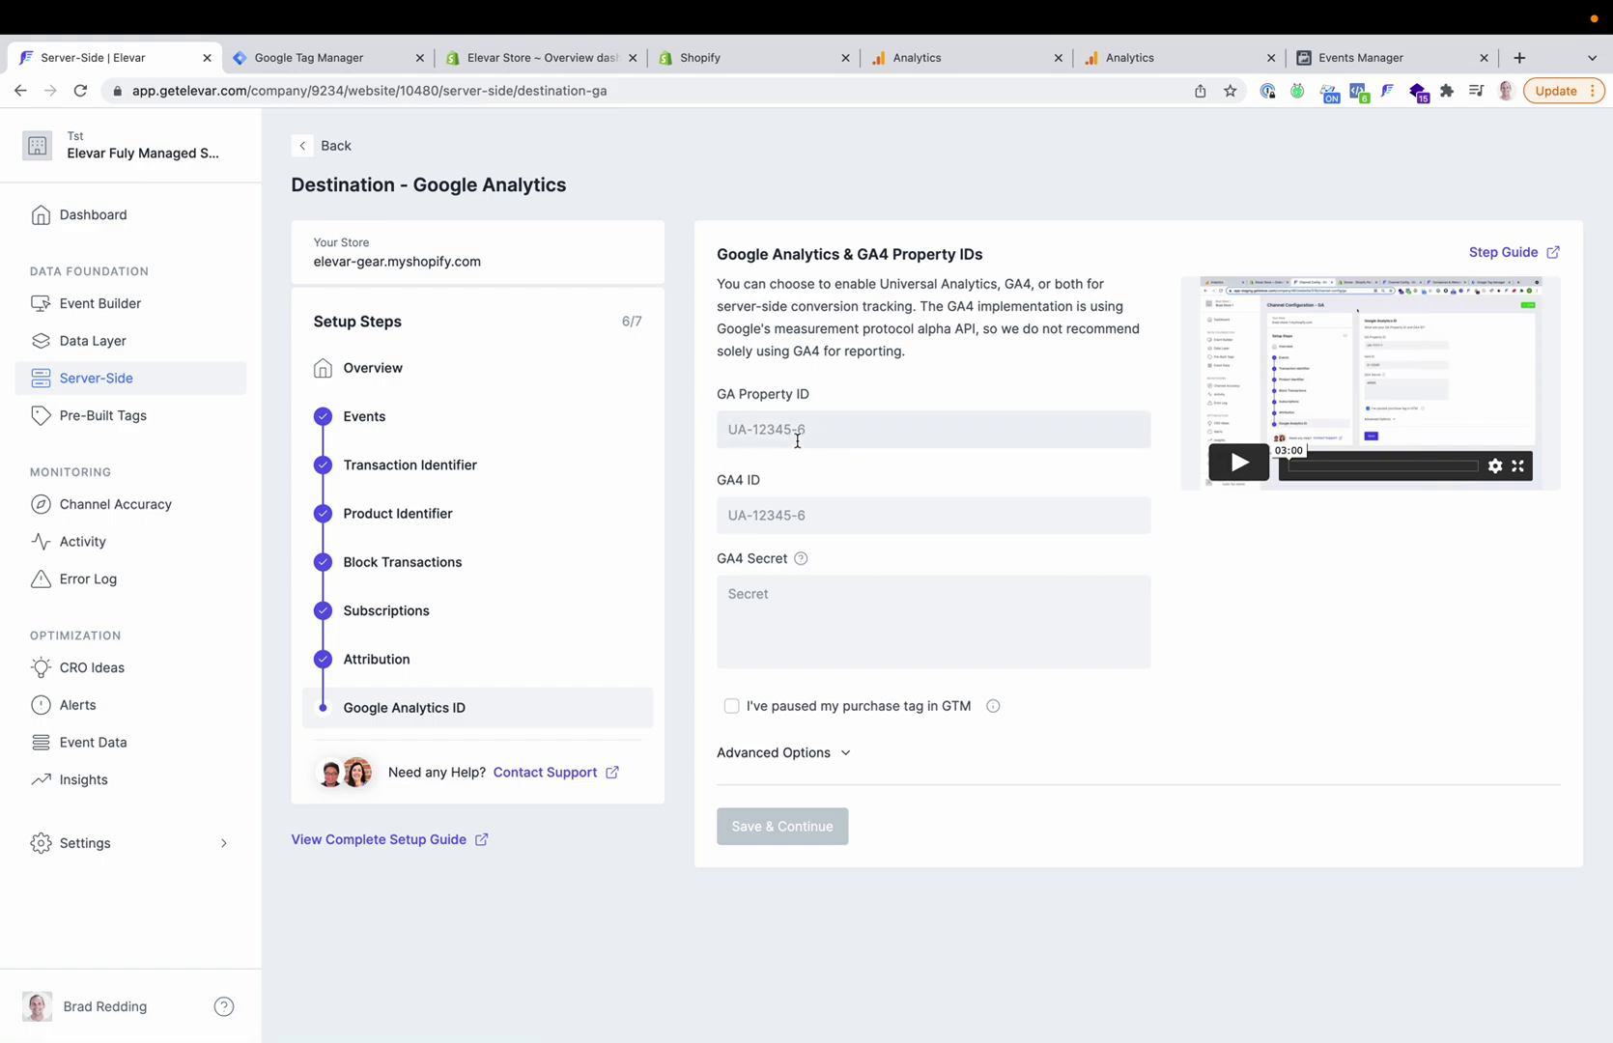
left_click(935, 57)
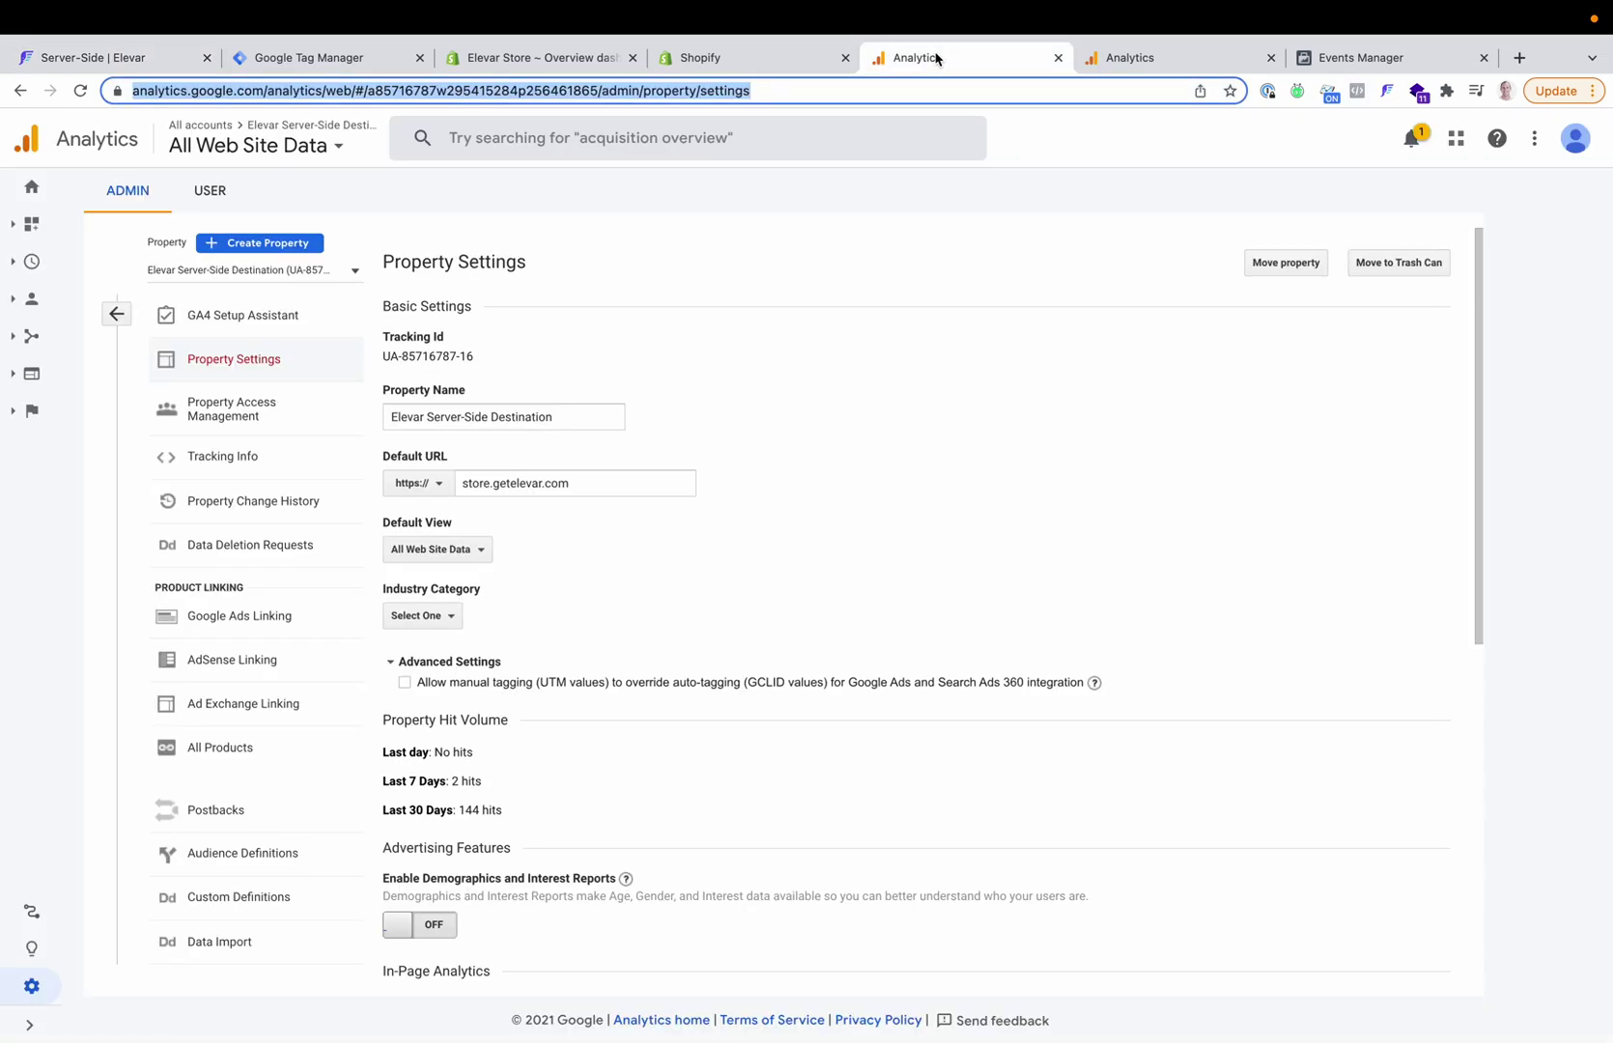
triple_click(440, 356)
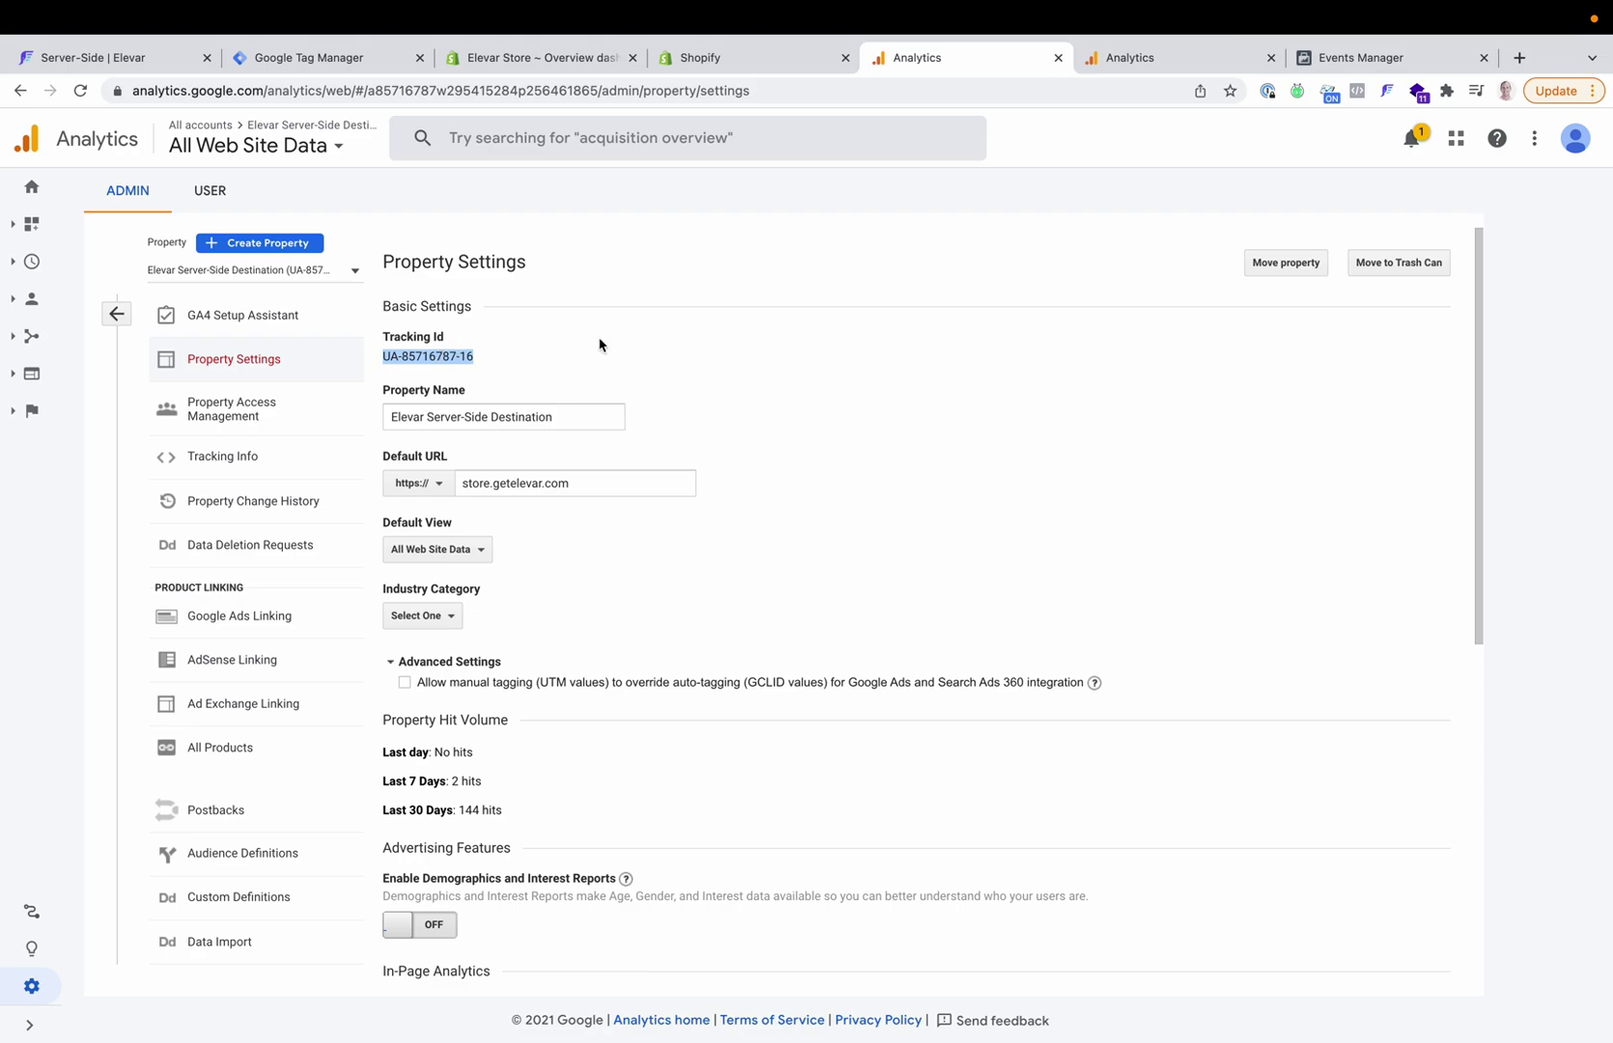
left_click(137, 62)
left_click(792, 428)
key("super+v")
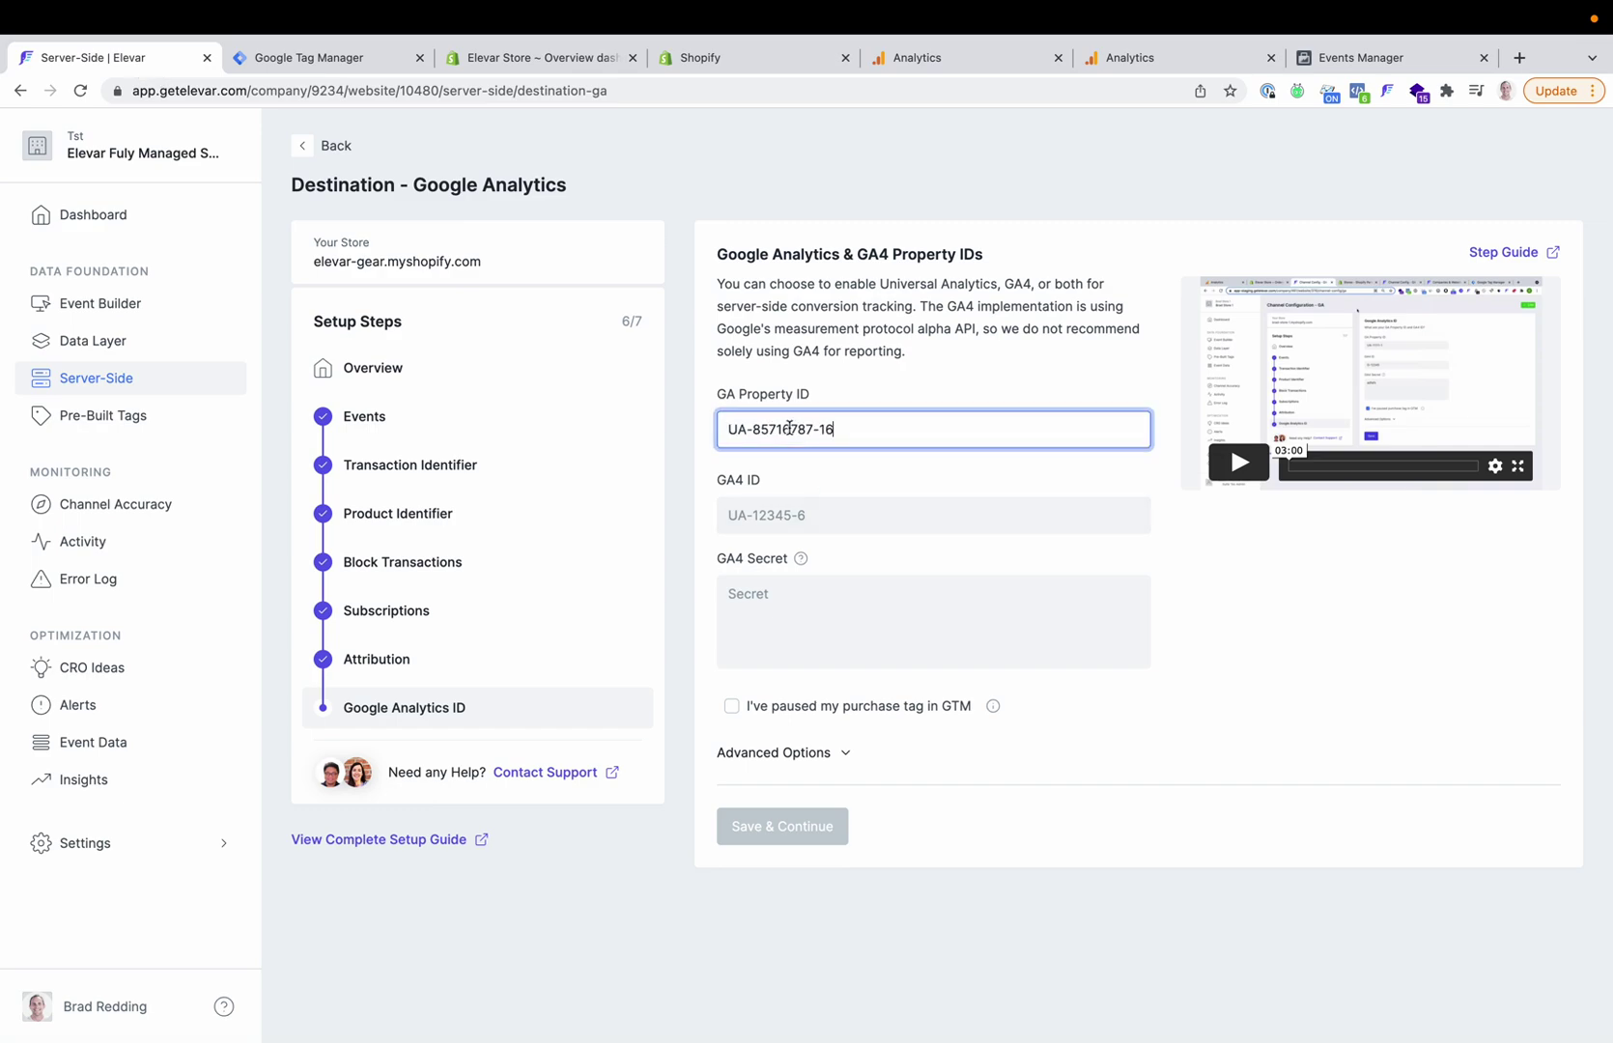
Step: Set GA4 ID to the web stream's measurement ID G-Y5CQV1WCYE
left_click(1140, 58)
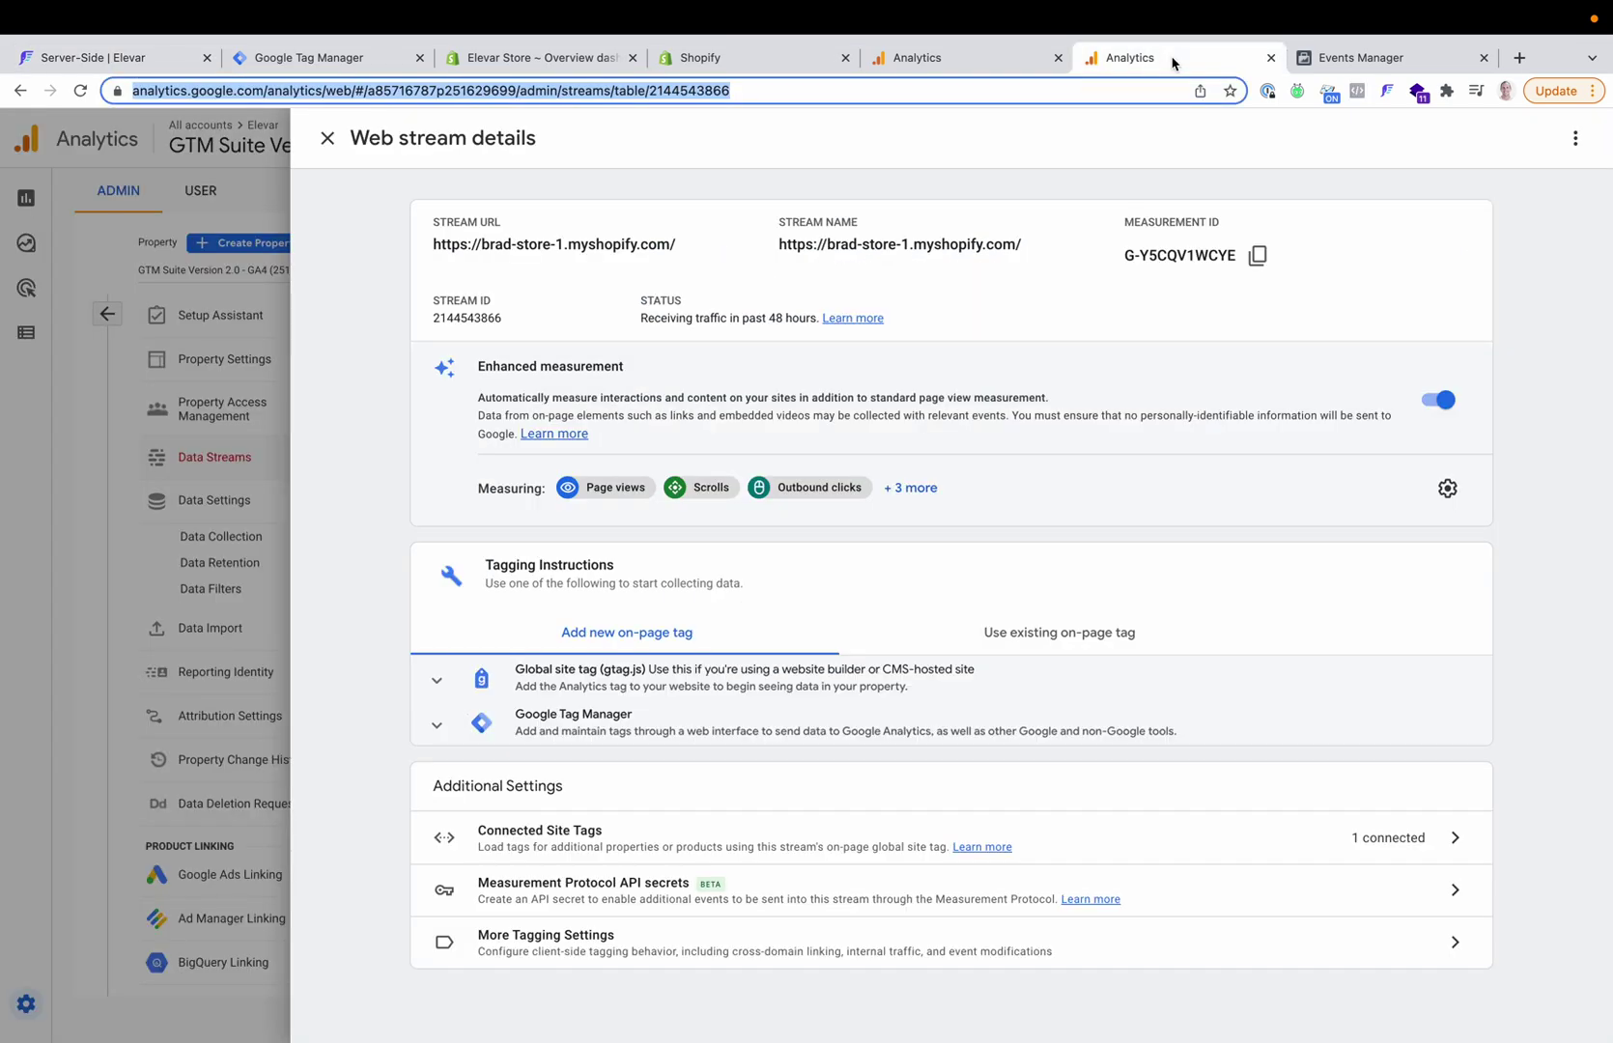
left_click(1255, 257)
left_click(125, 58)
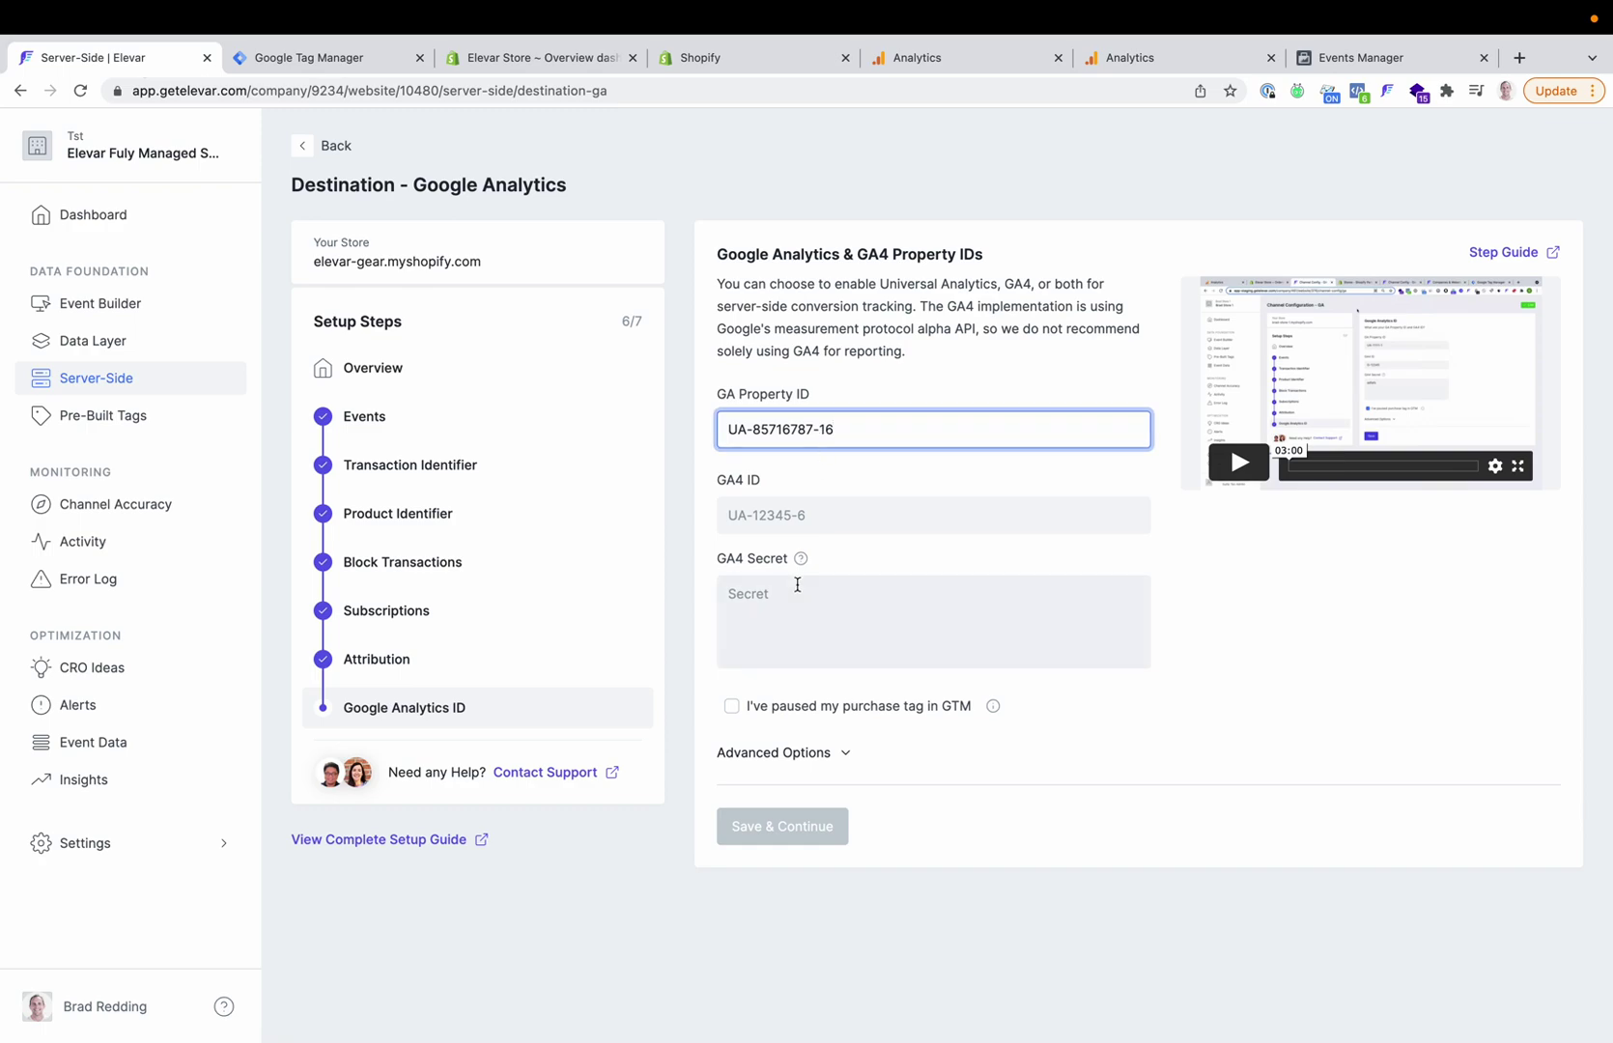
left_click(784, 531)
key("super+v")
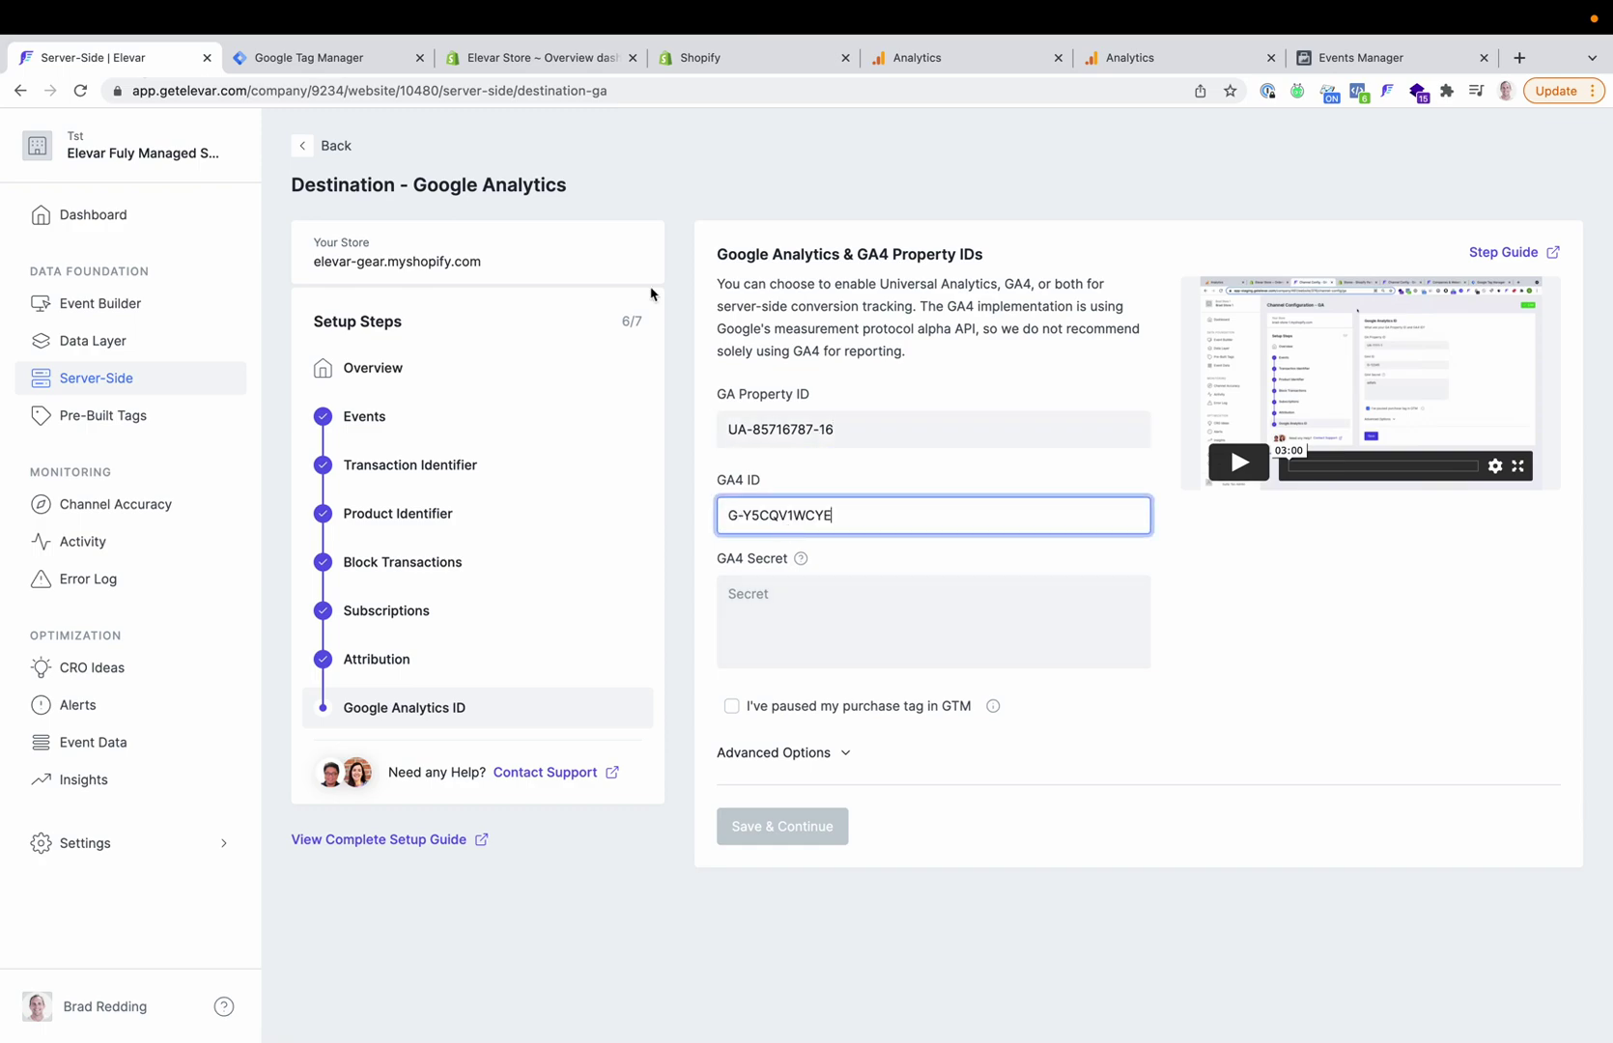
left_click(314, 55)
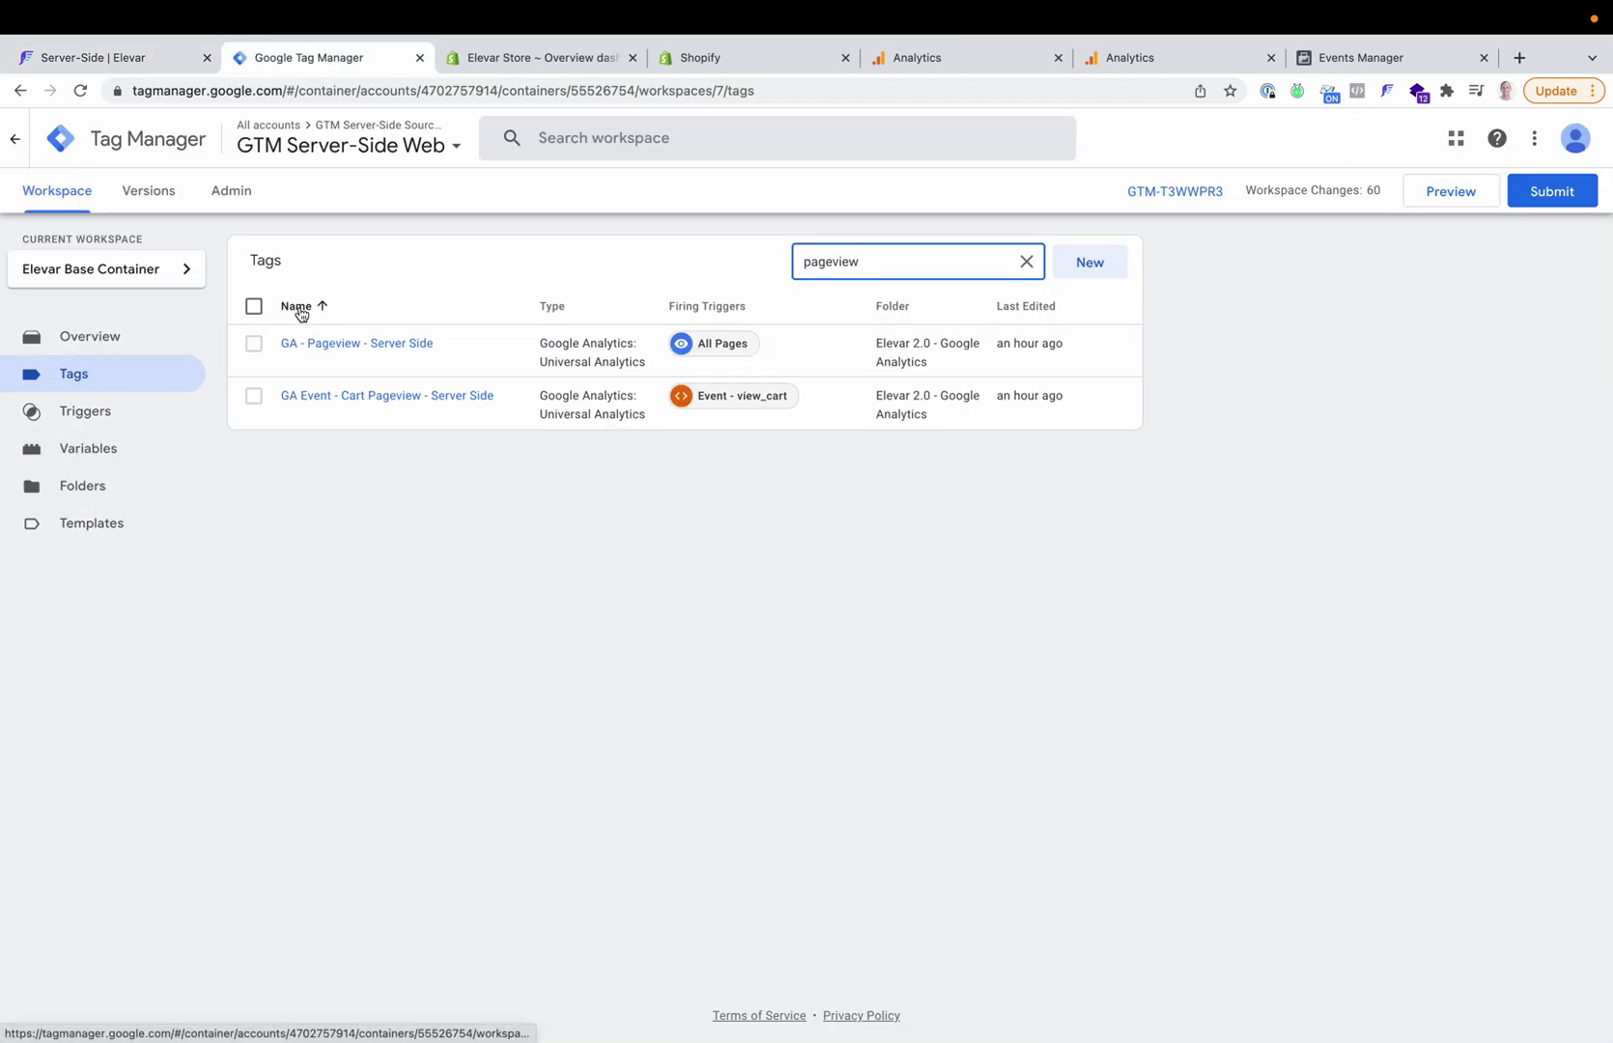
Step: Inspect the tracking ID in GTM's Google Analytics Server Side Property variable
left_click(96, 453)
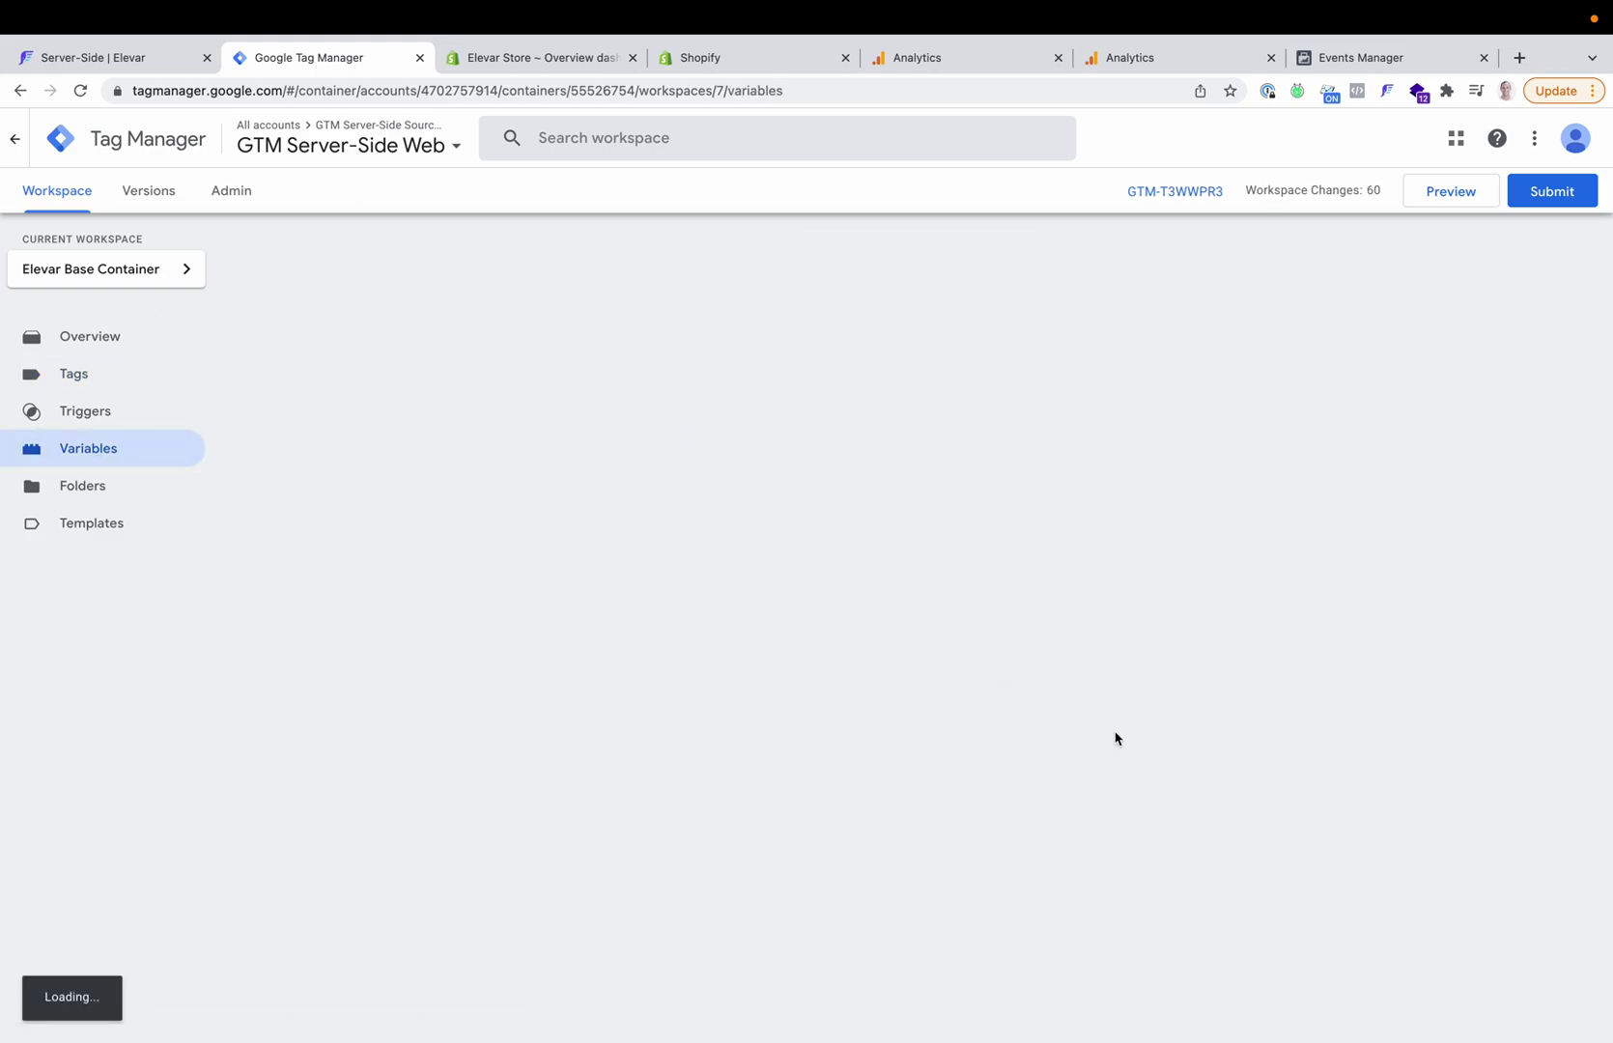
scroll(1115, 739, "down", 6)
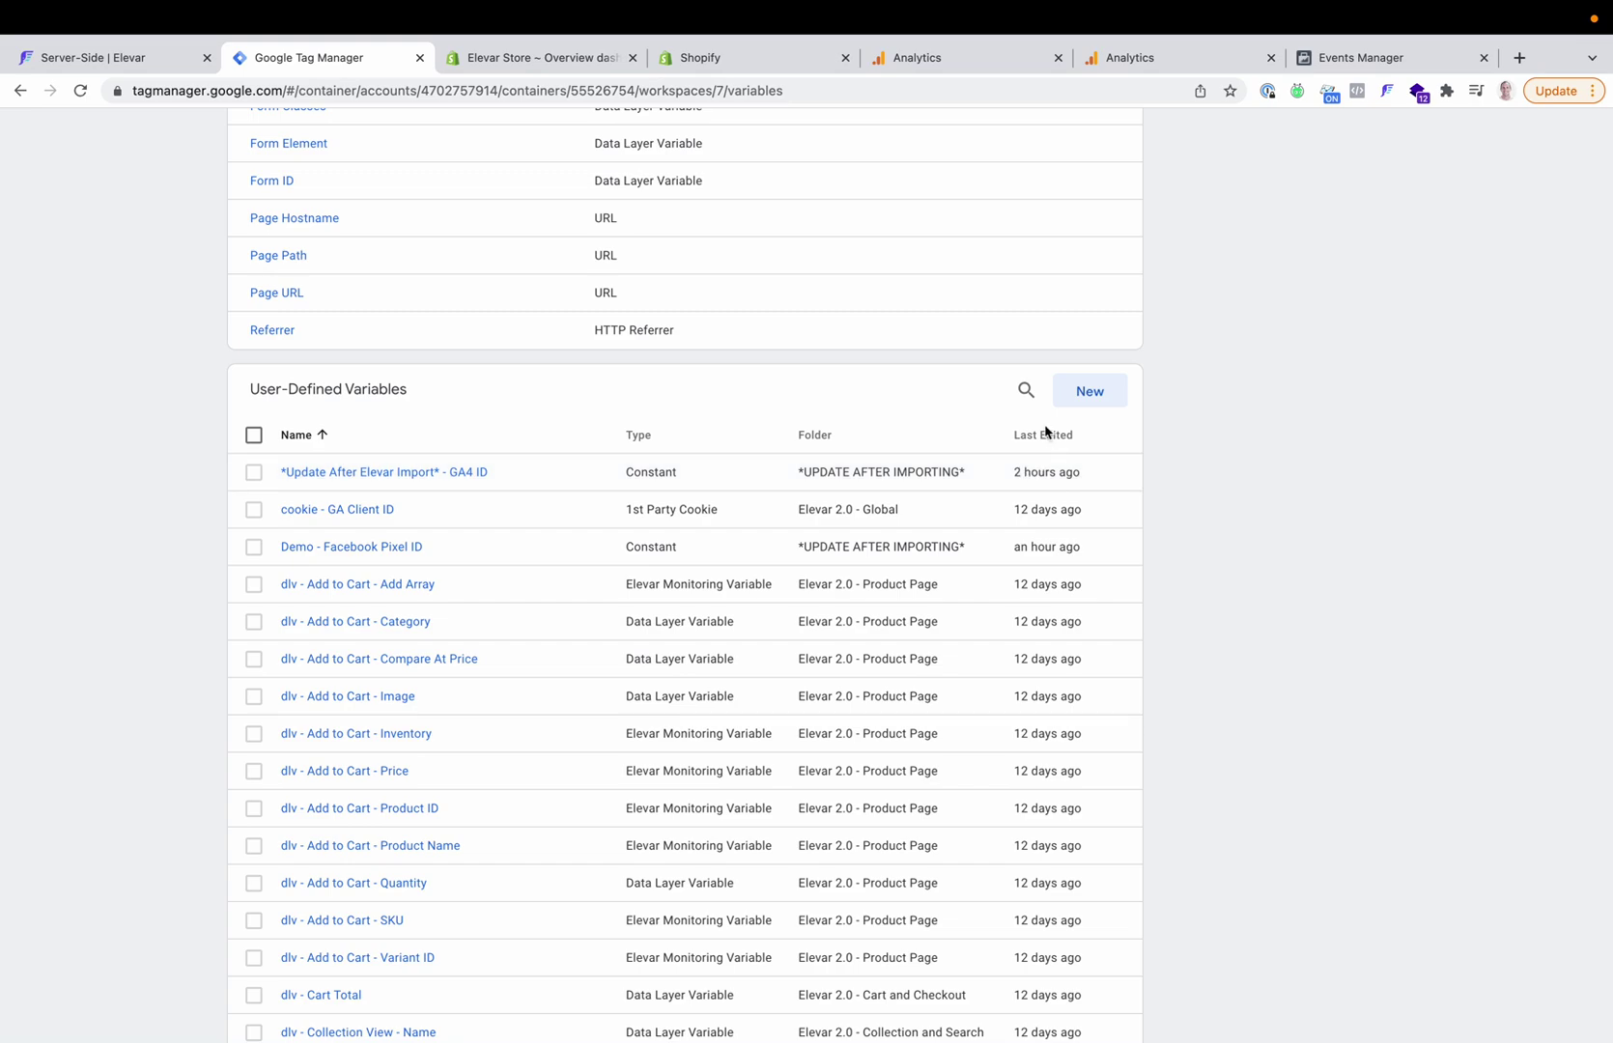
left_click(1025, 393)
type("googl")
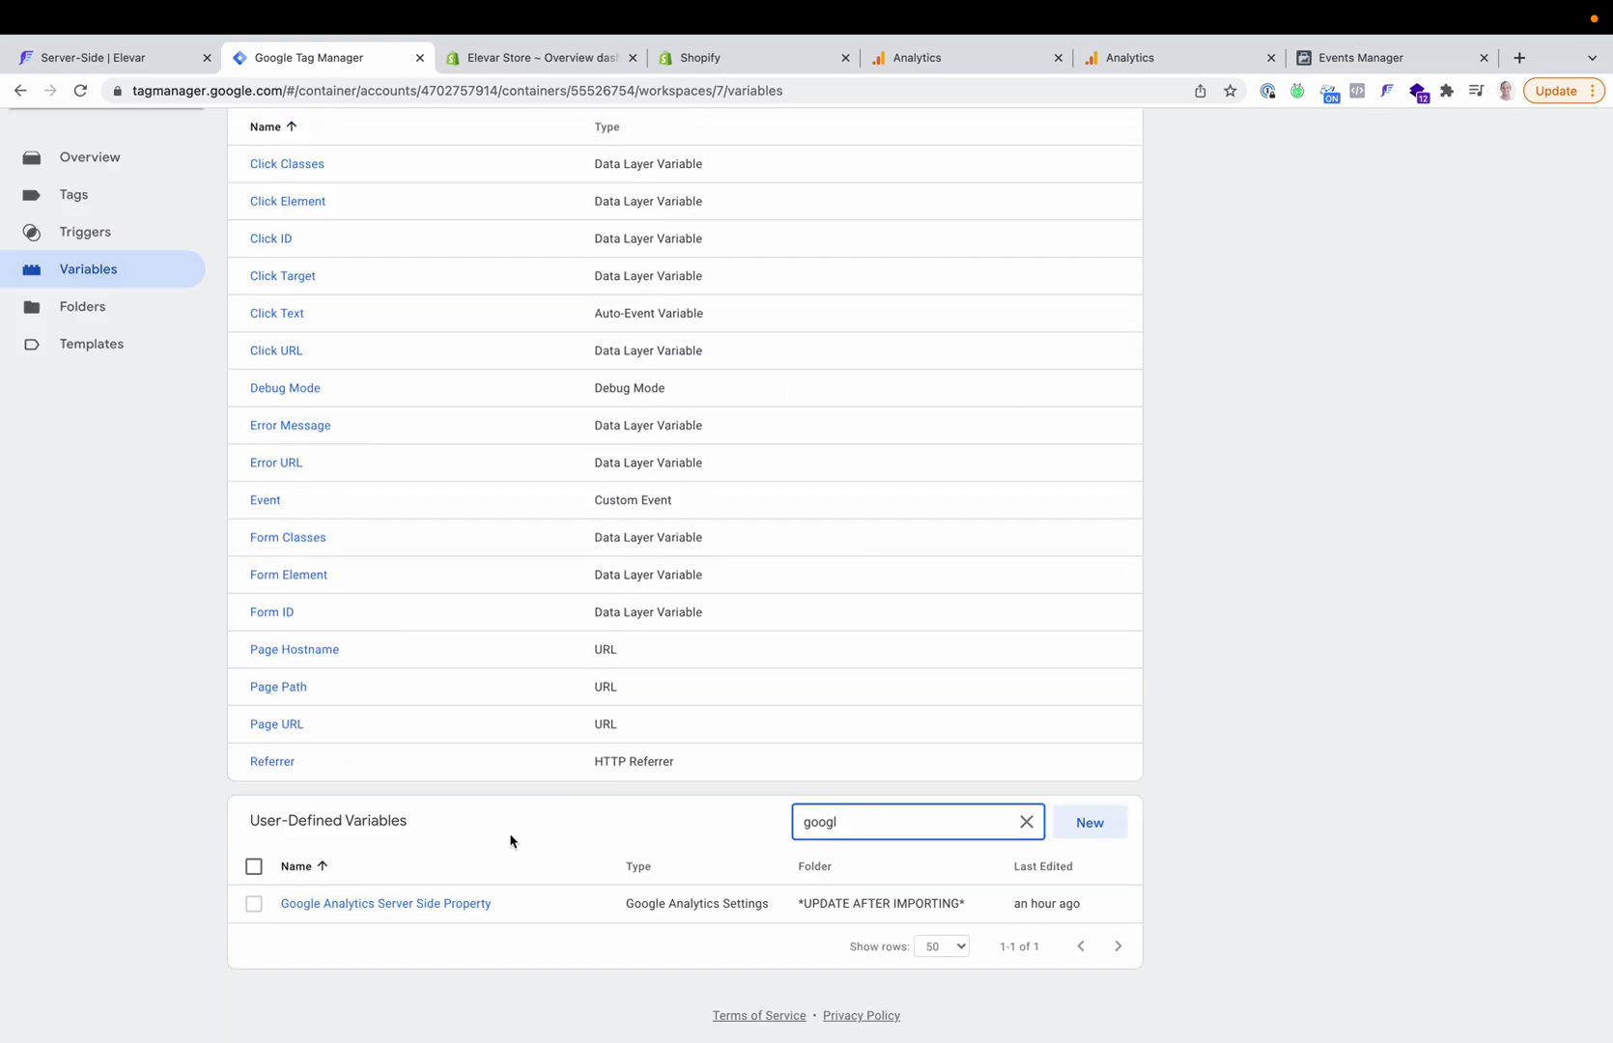
left_click(416, 905)
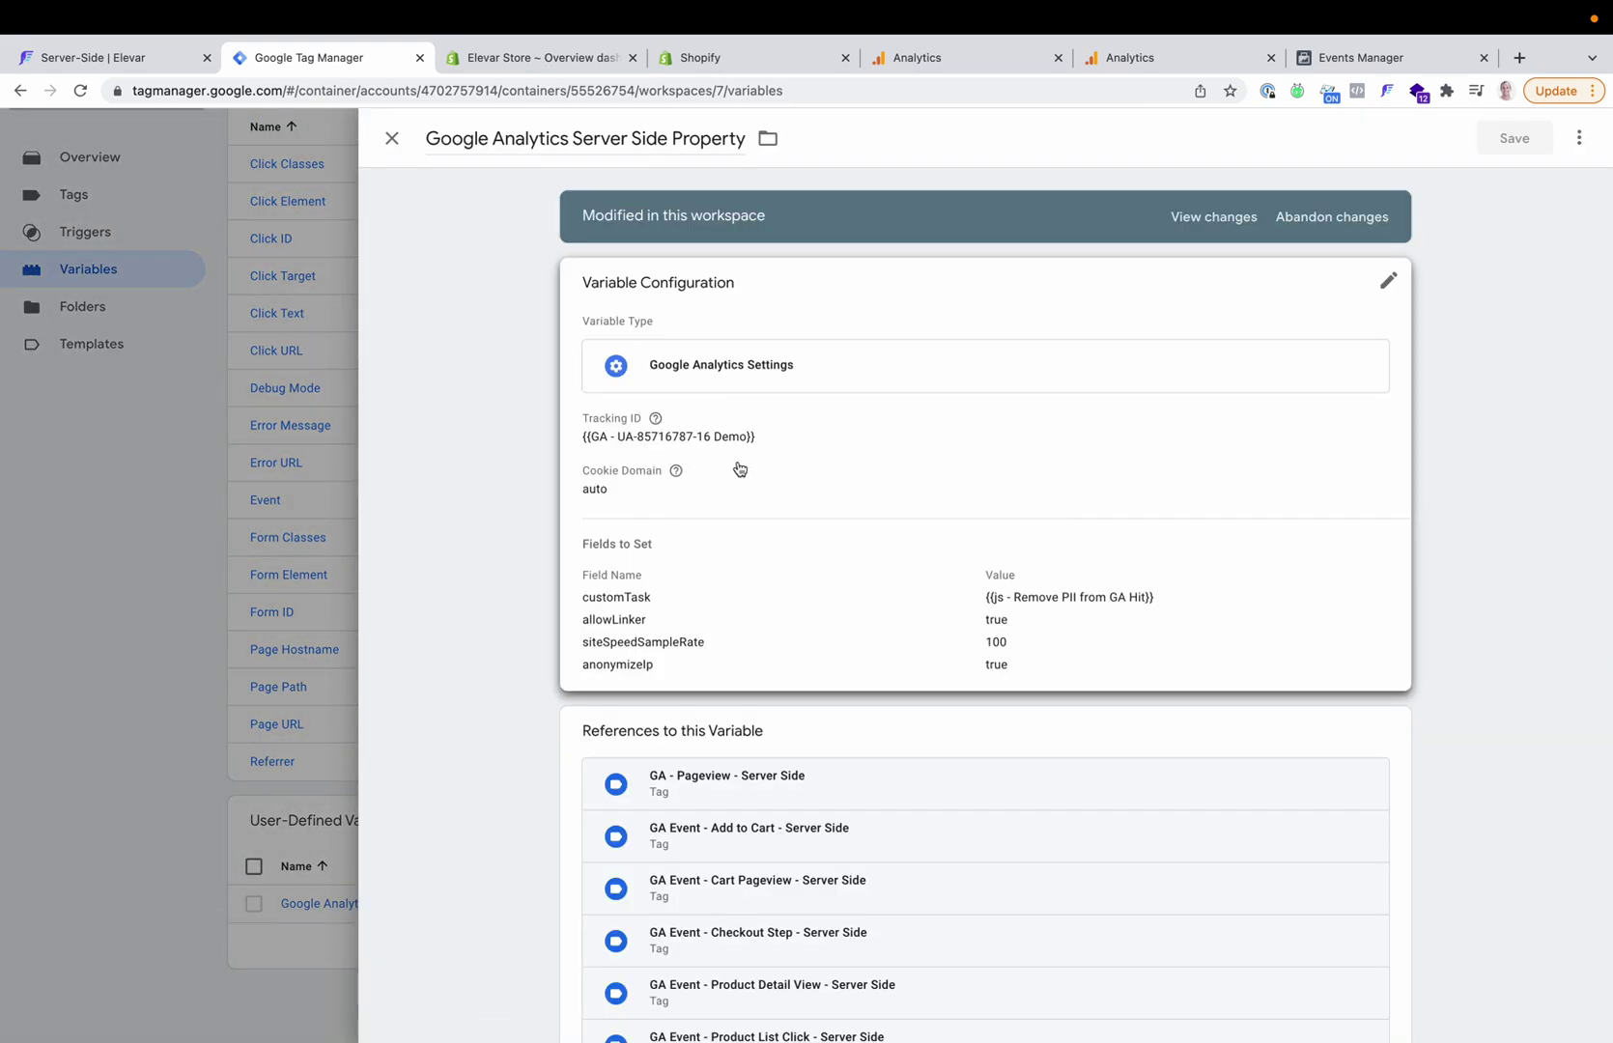
left_click_drag(630, 472, 649, 473)
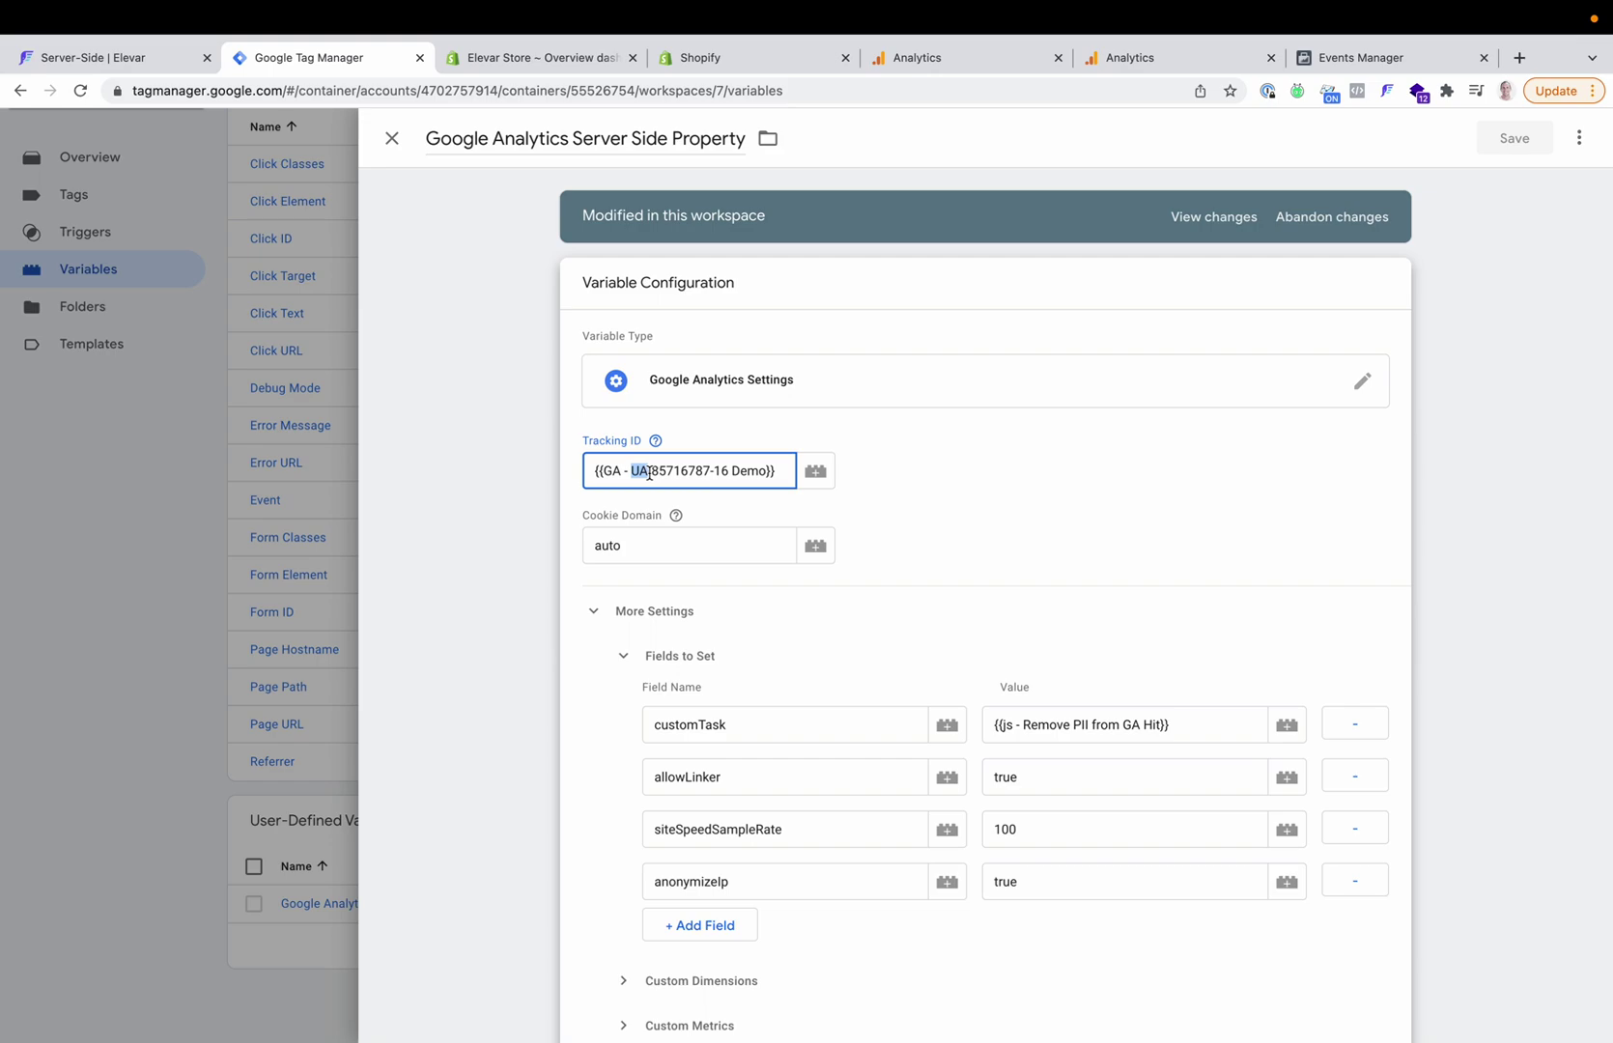
triple_click(649, 473)
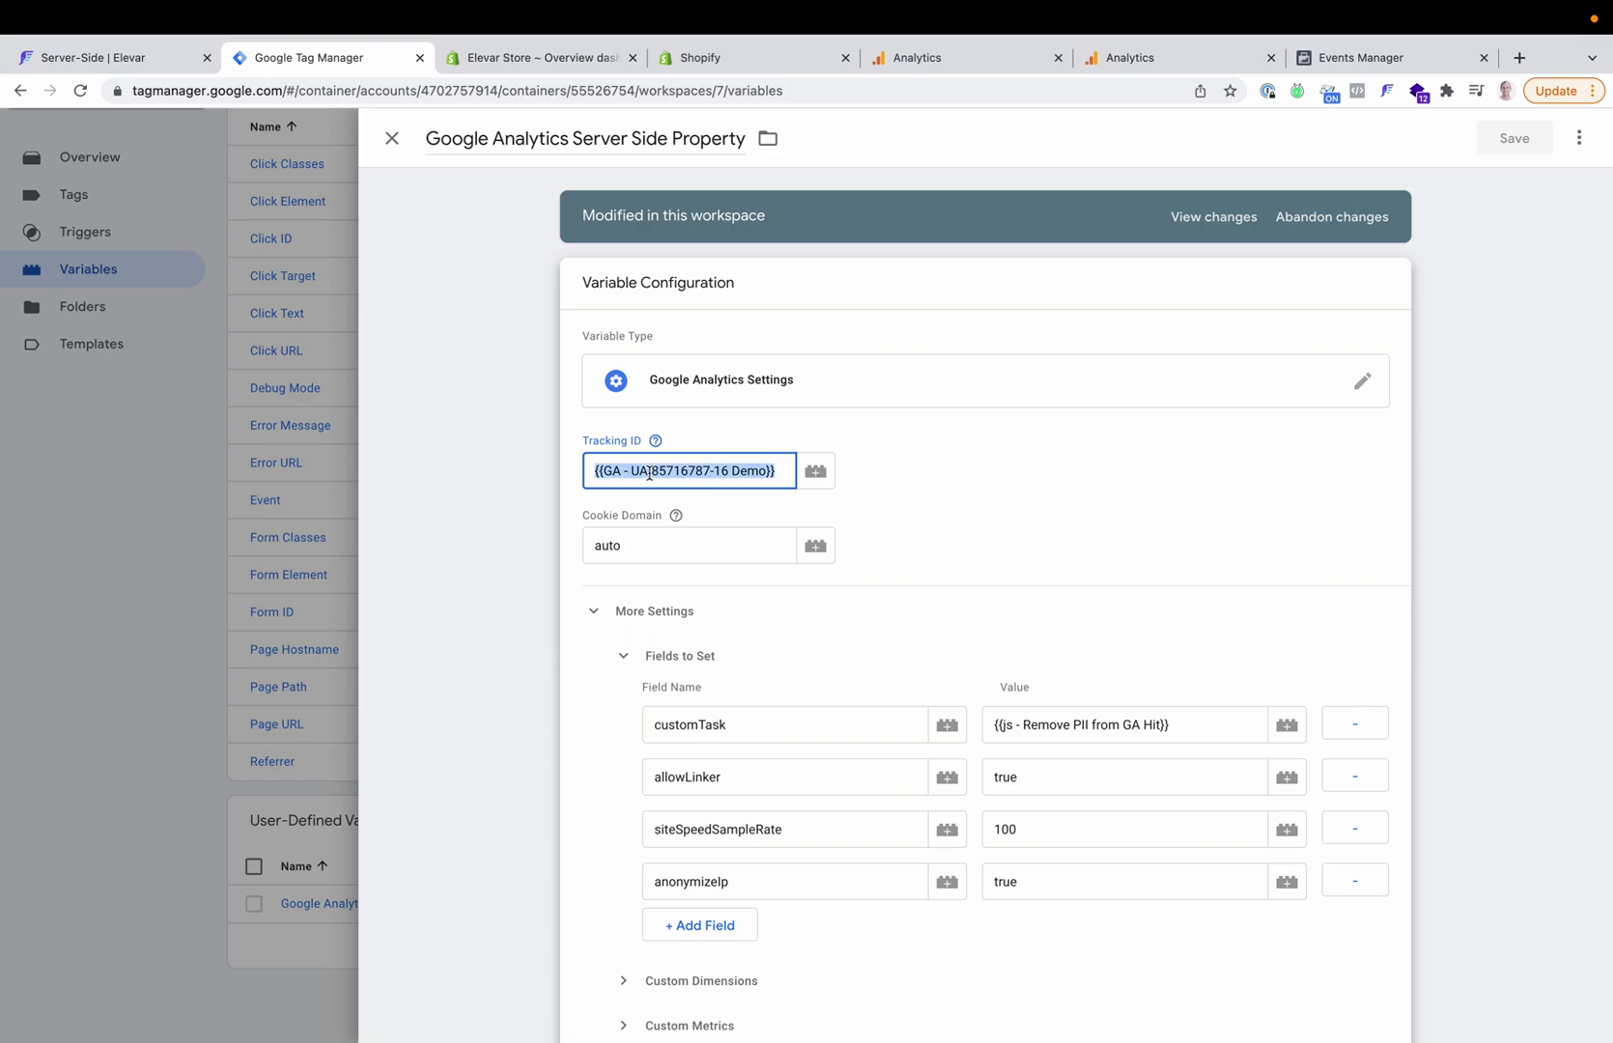
left_click(326, 464)
Step: Compare Elevar's GA Property ID against the Server Side Property variable and its references
left_click(145, 60)
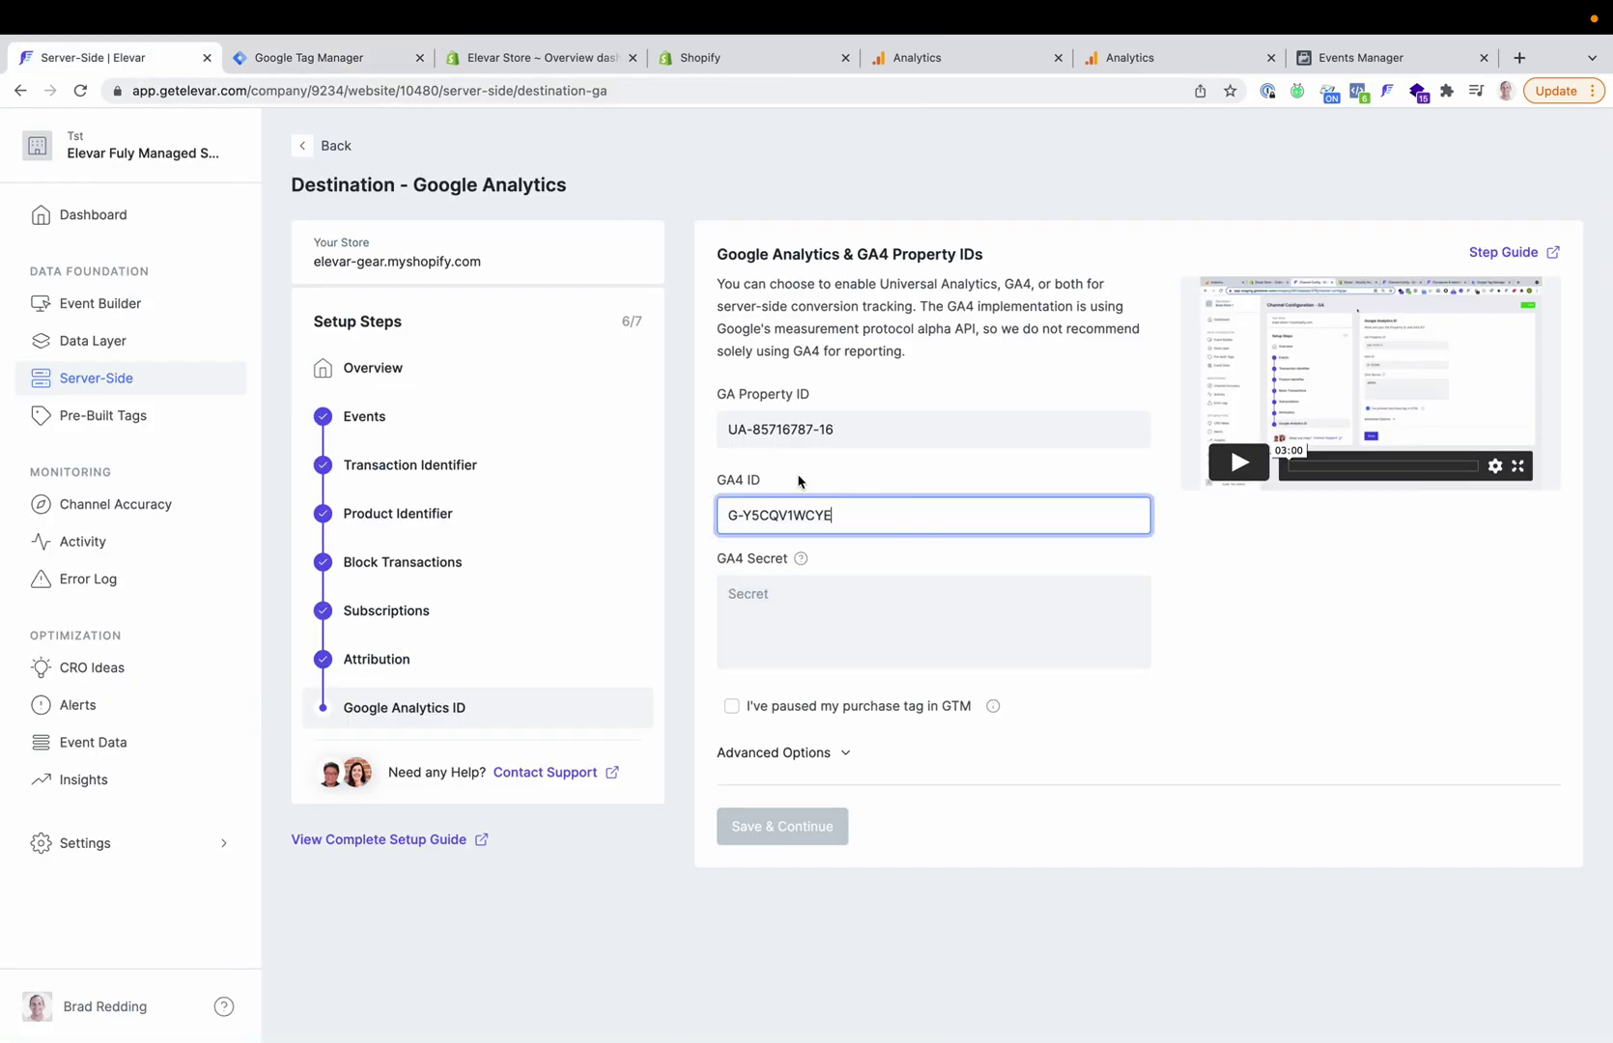
triple_click(809, 428)
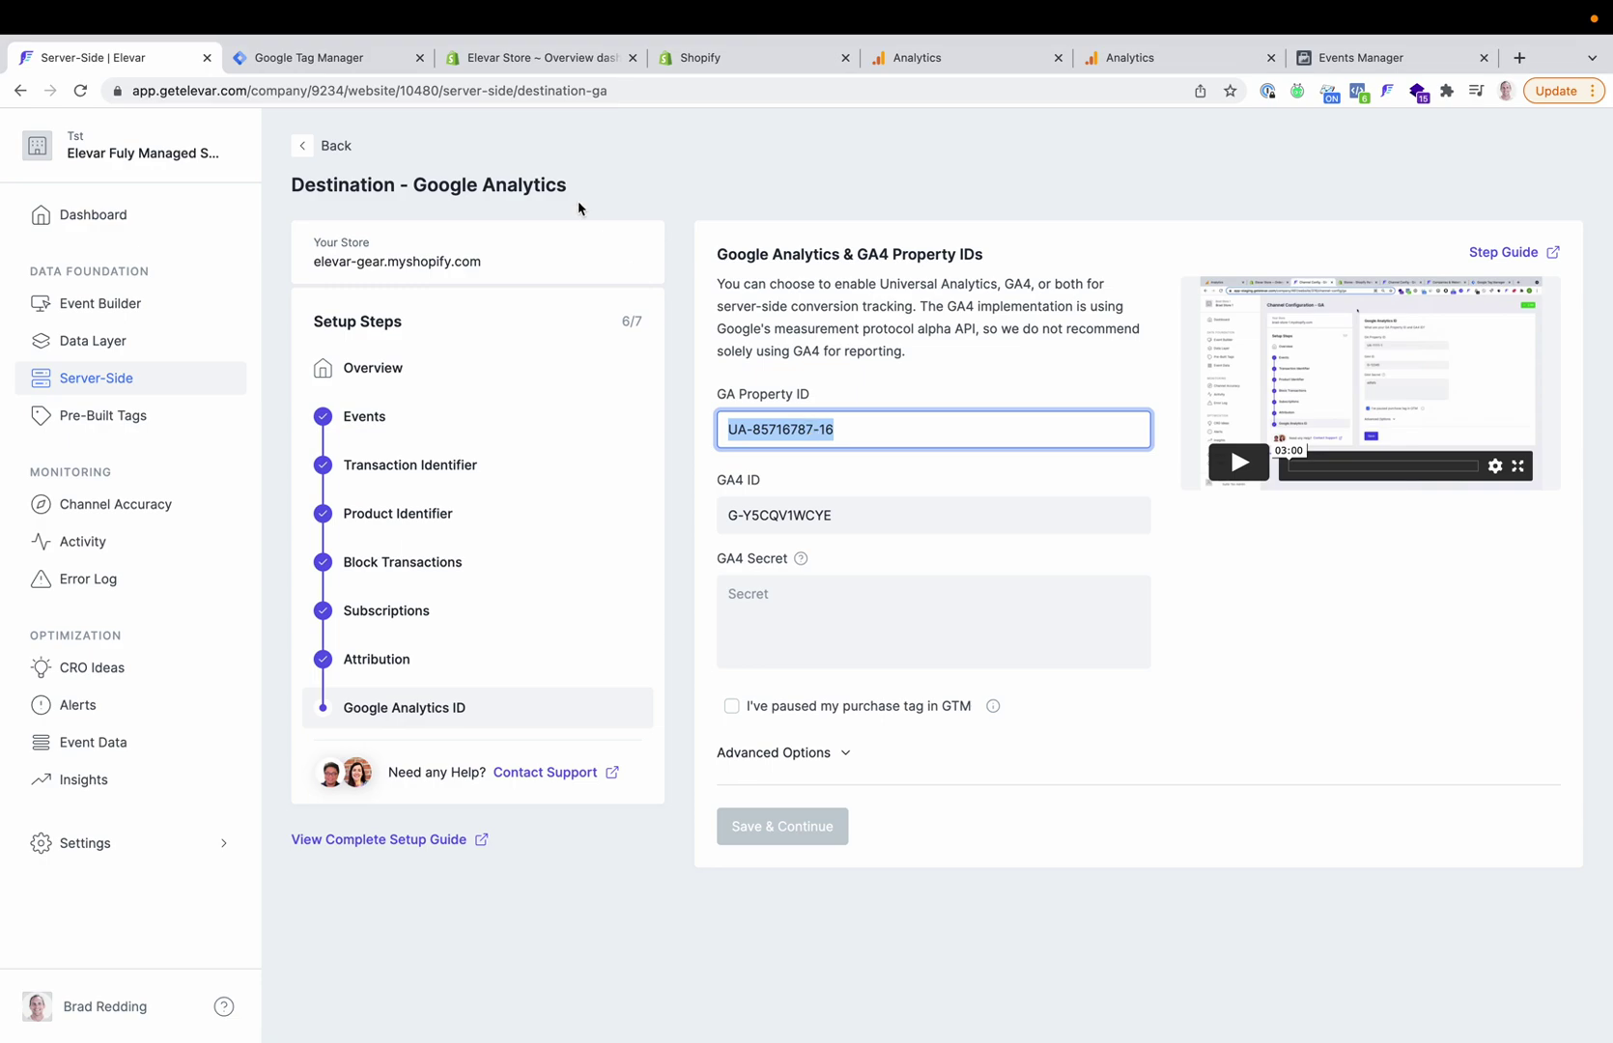
left_click(297, 62)
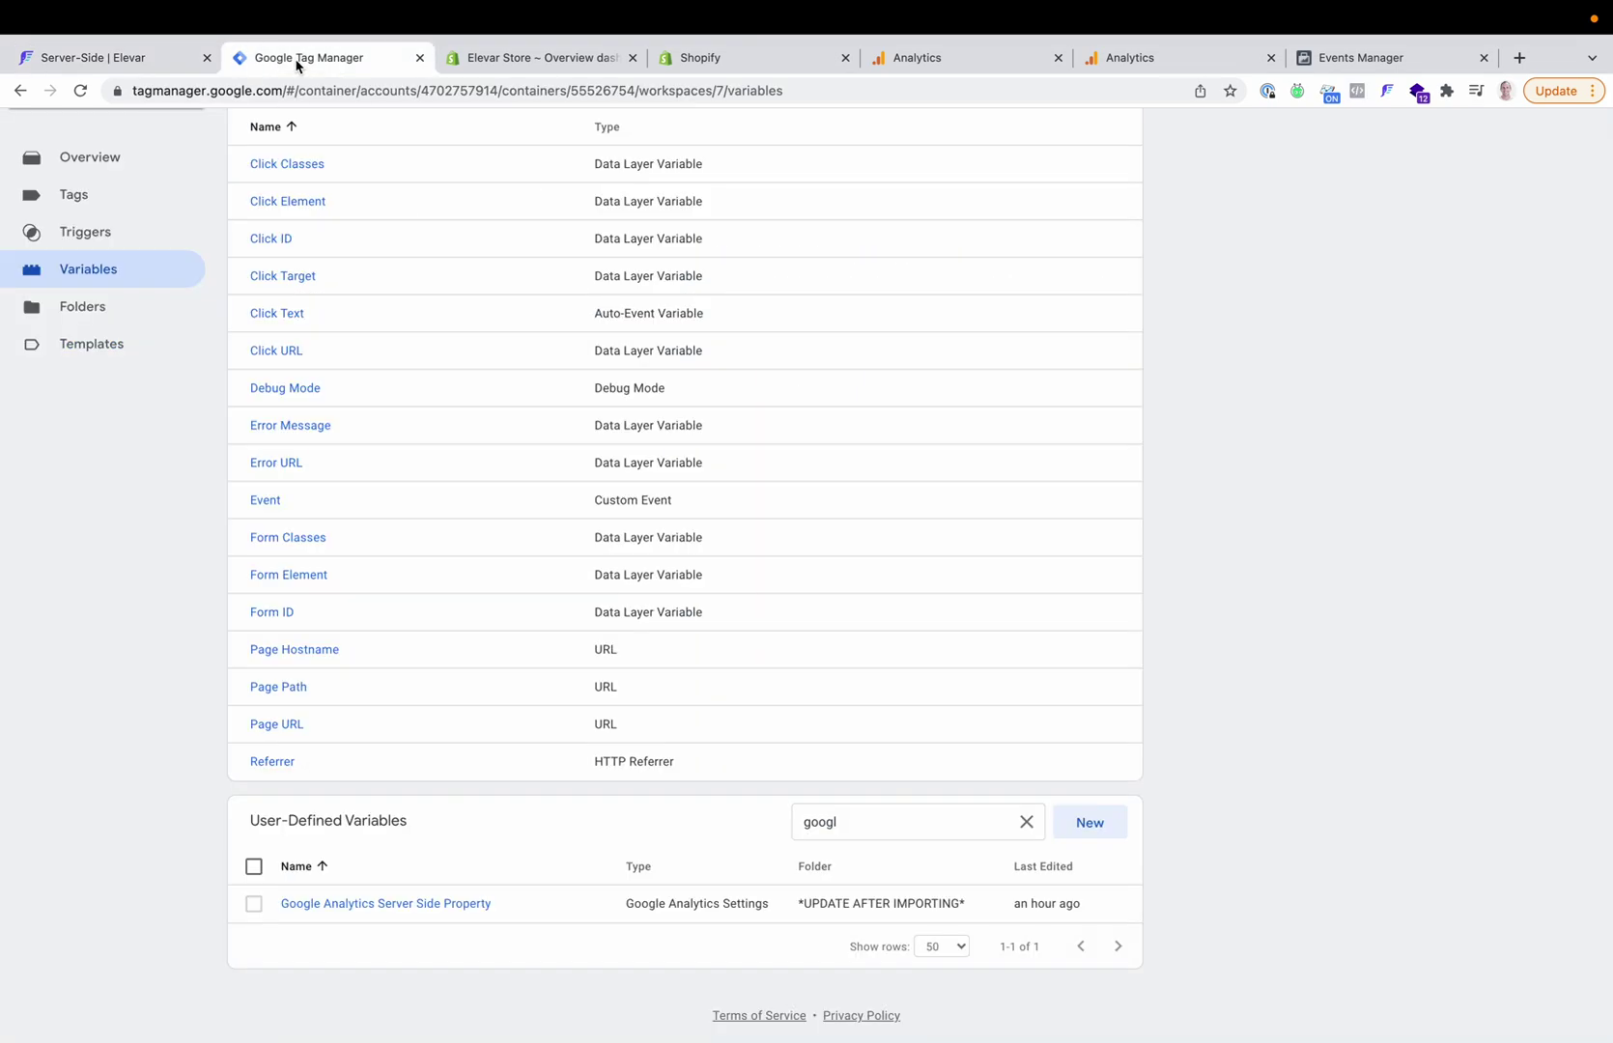
left_click(402, 907)
scroll(757, 796, "down", 5)
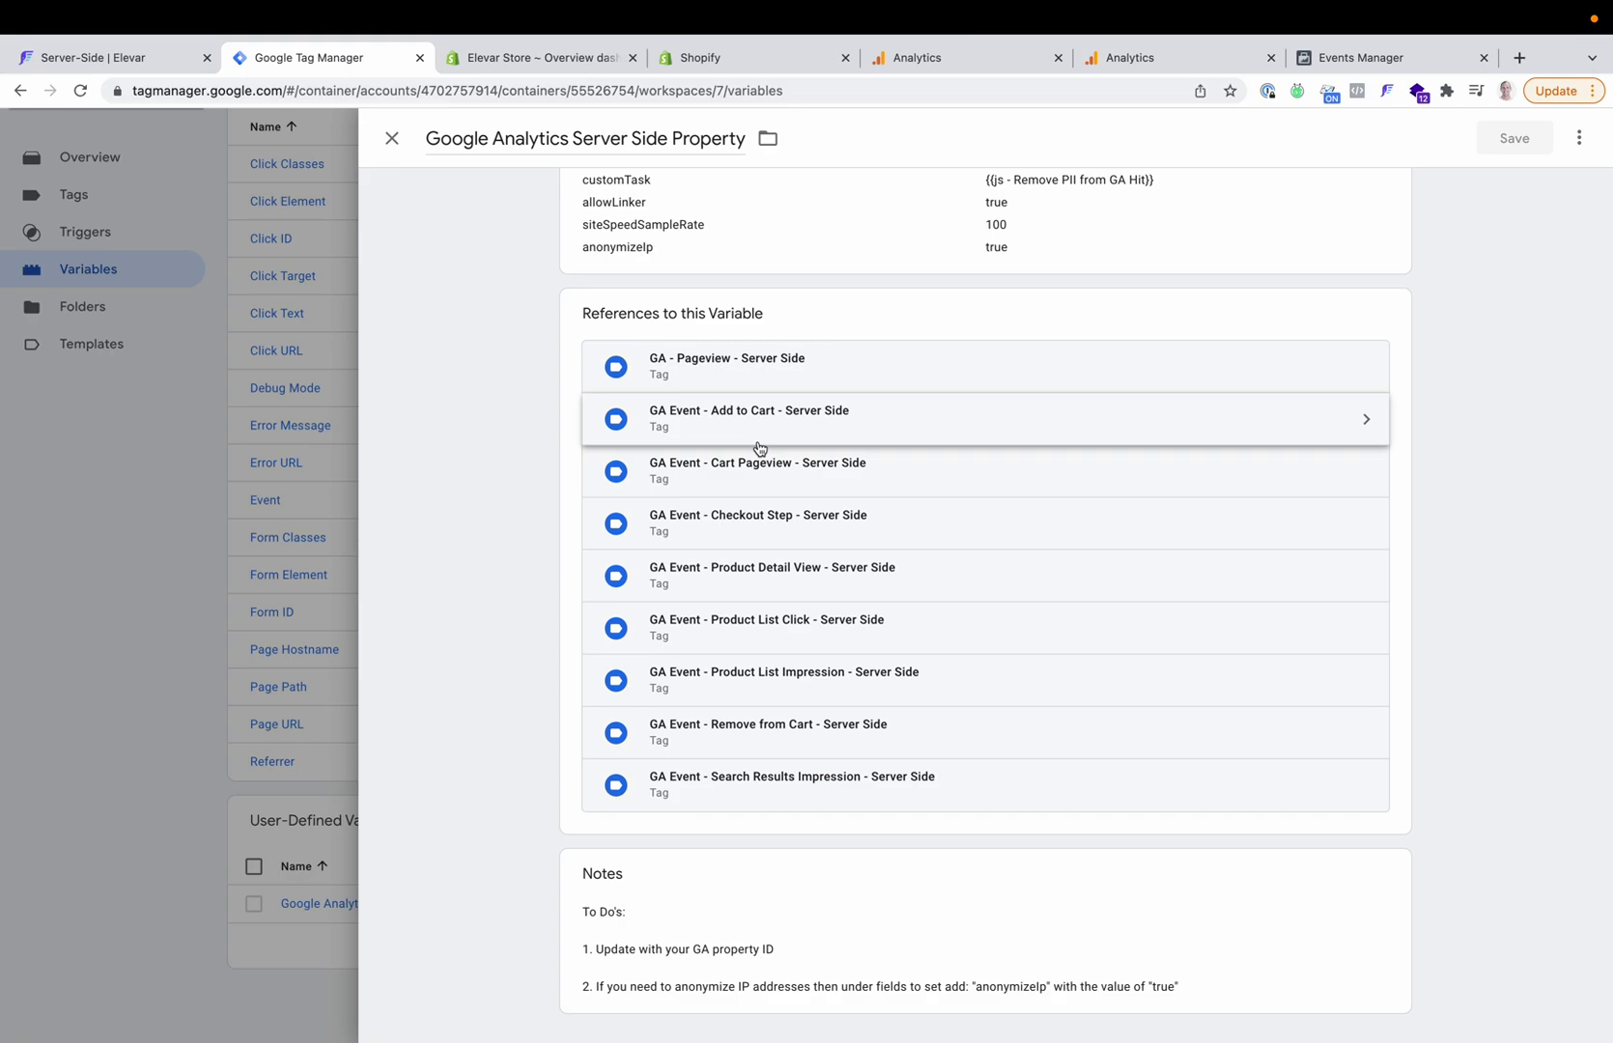
left_click(145, 60)
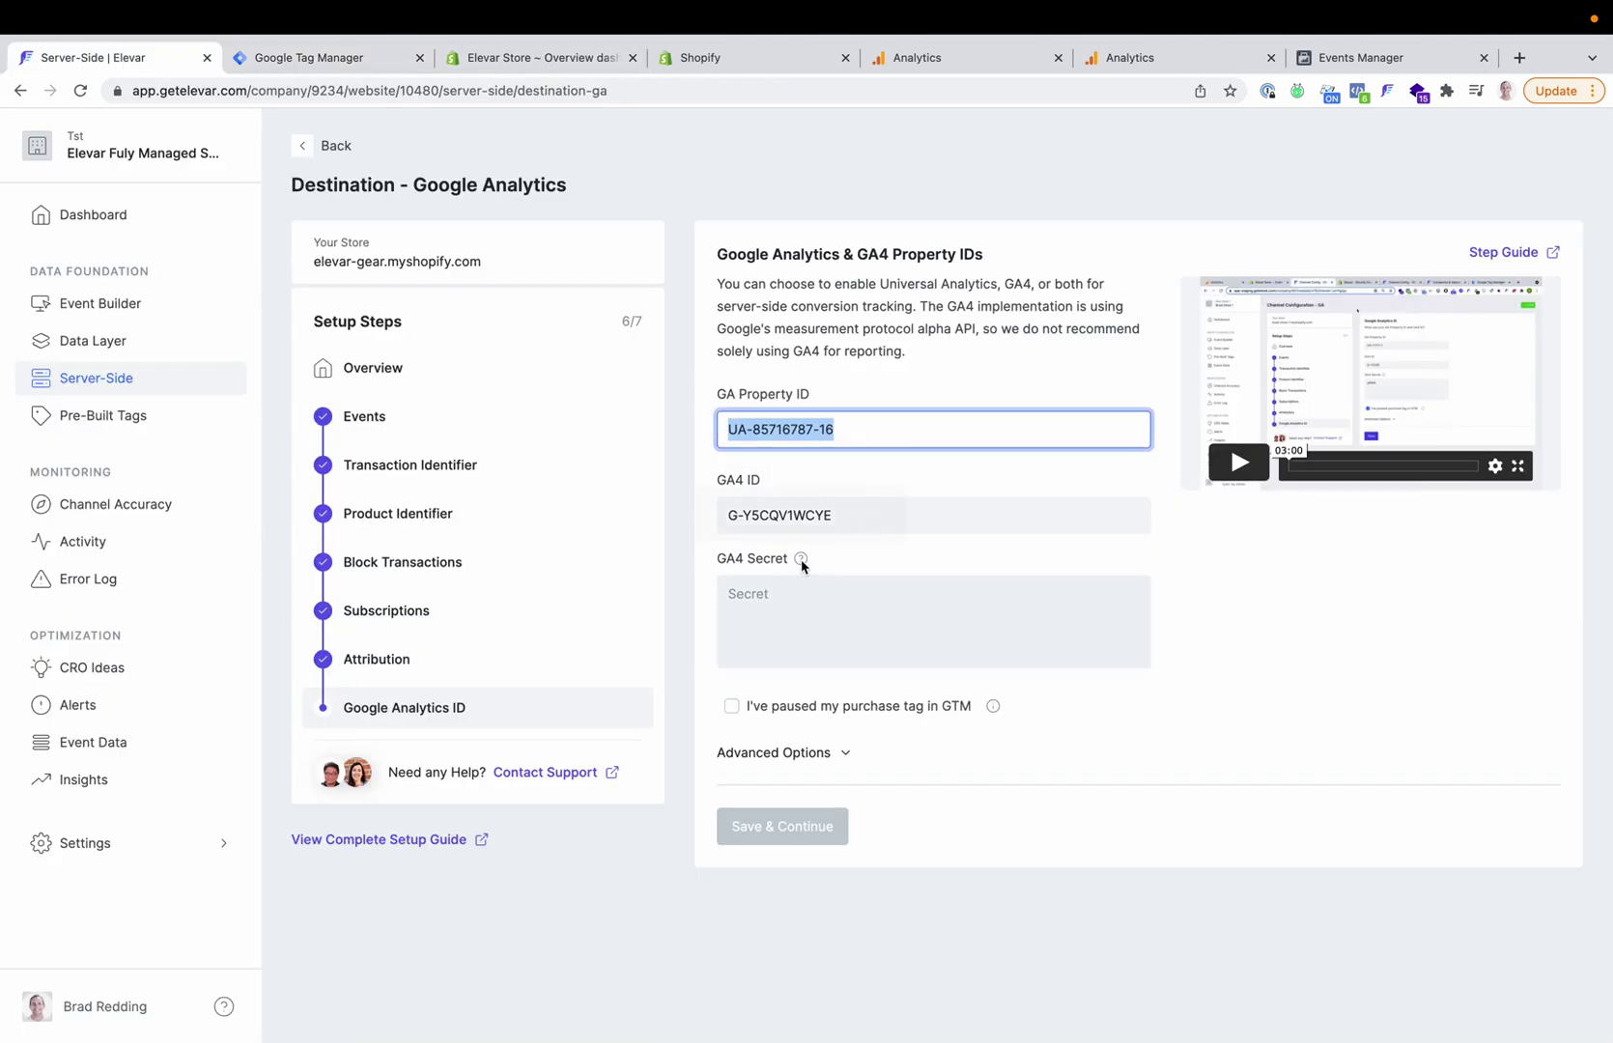
Step: Confirm the GTM purchase tag is paused and enter a placeholder GA4 Secret
mouse_move(801, 566)
left_click(731, 706)
left_click(796, 602)
type("asddsfasdf")
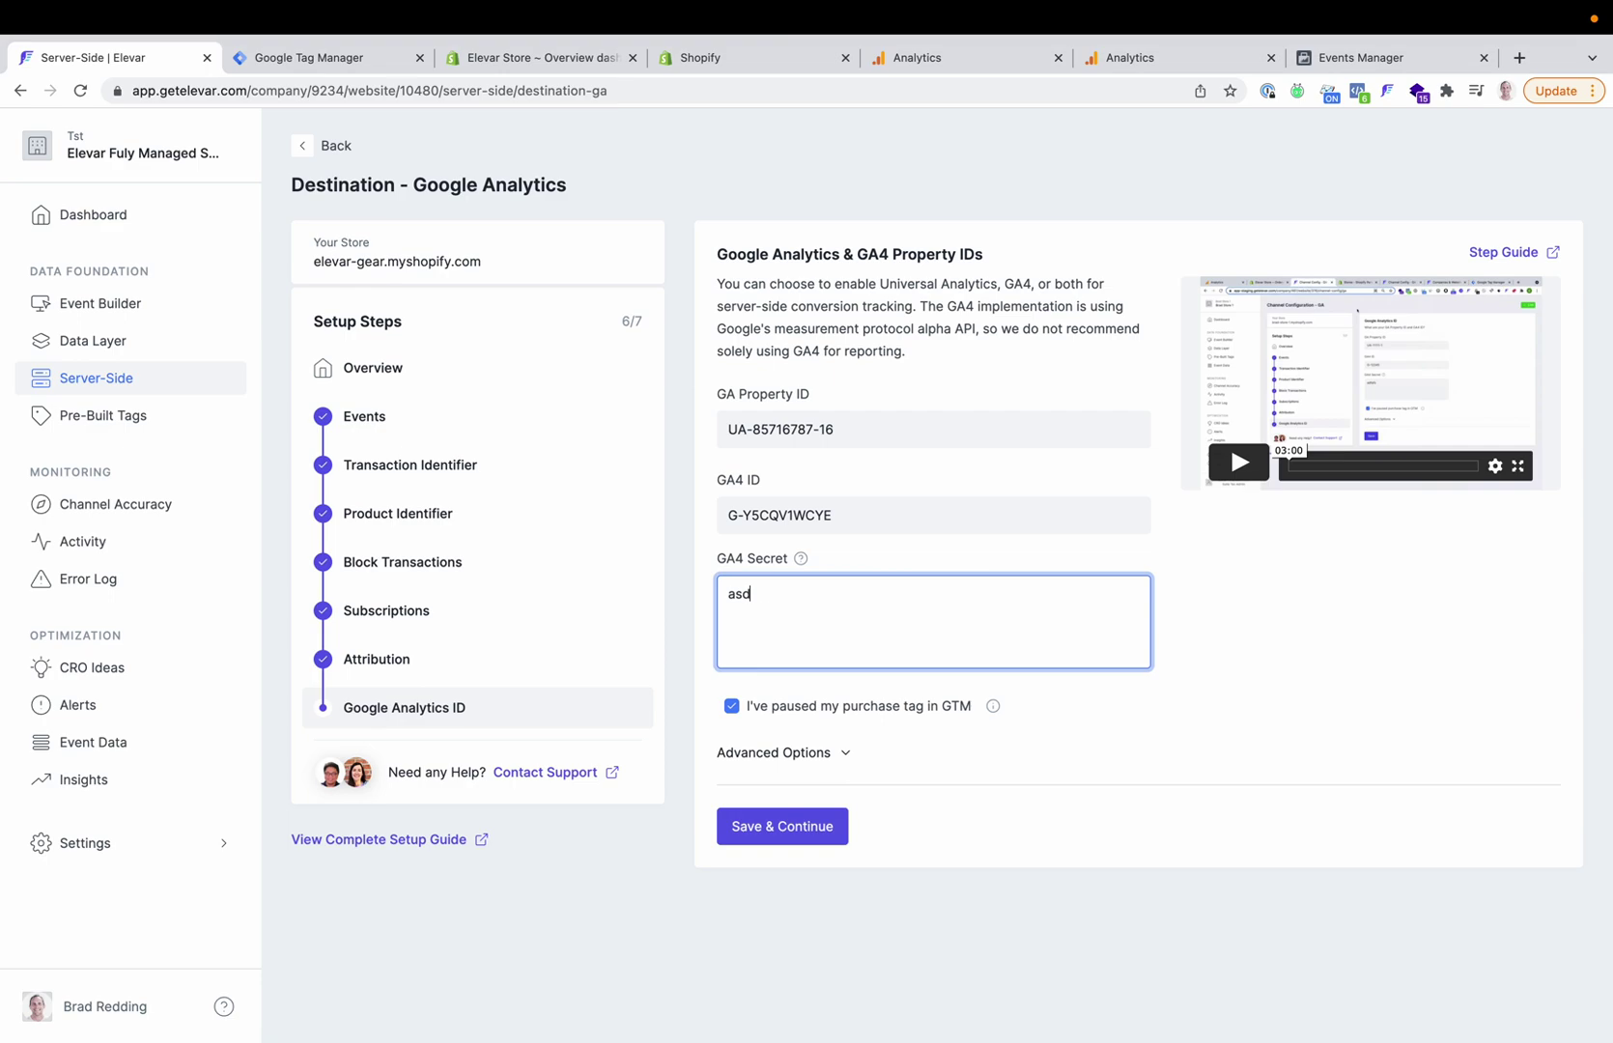
Step: Check the Measurement ID in the GA4 web stream details
mouse_move(800, 565)
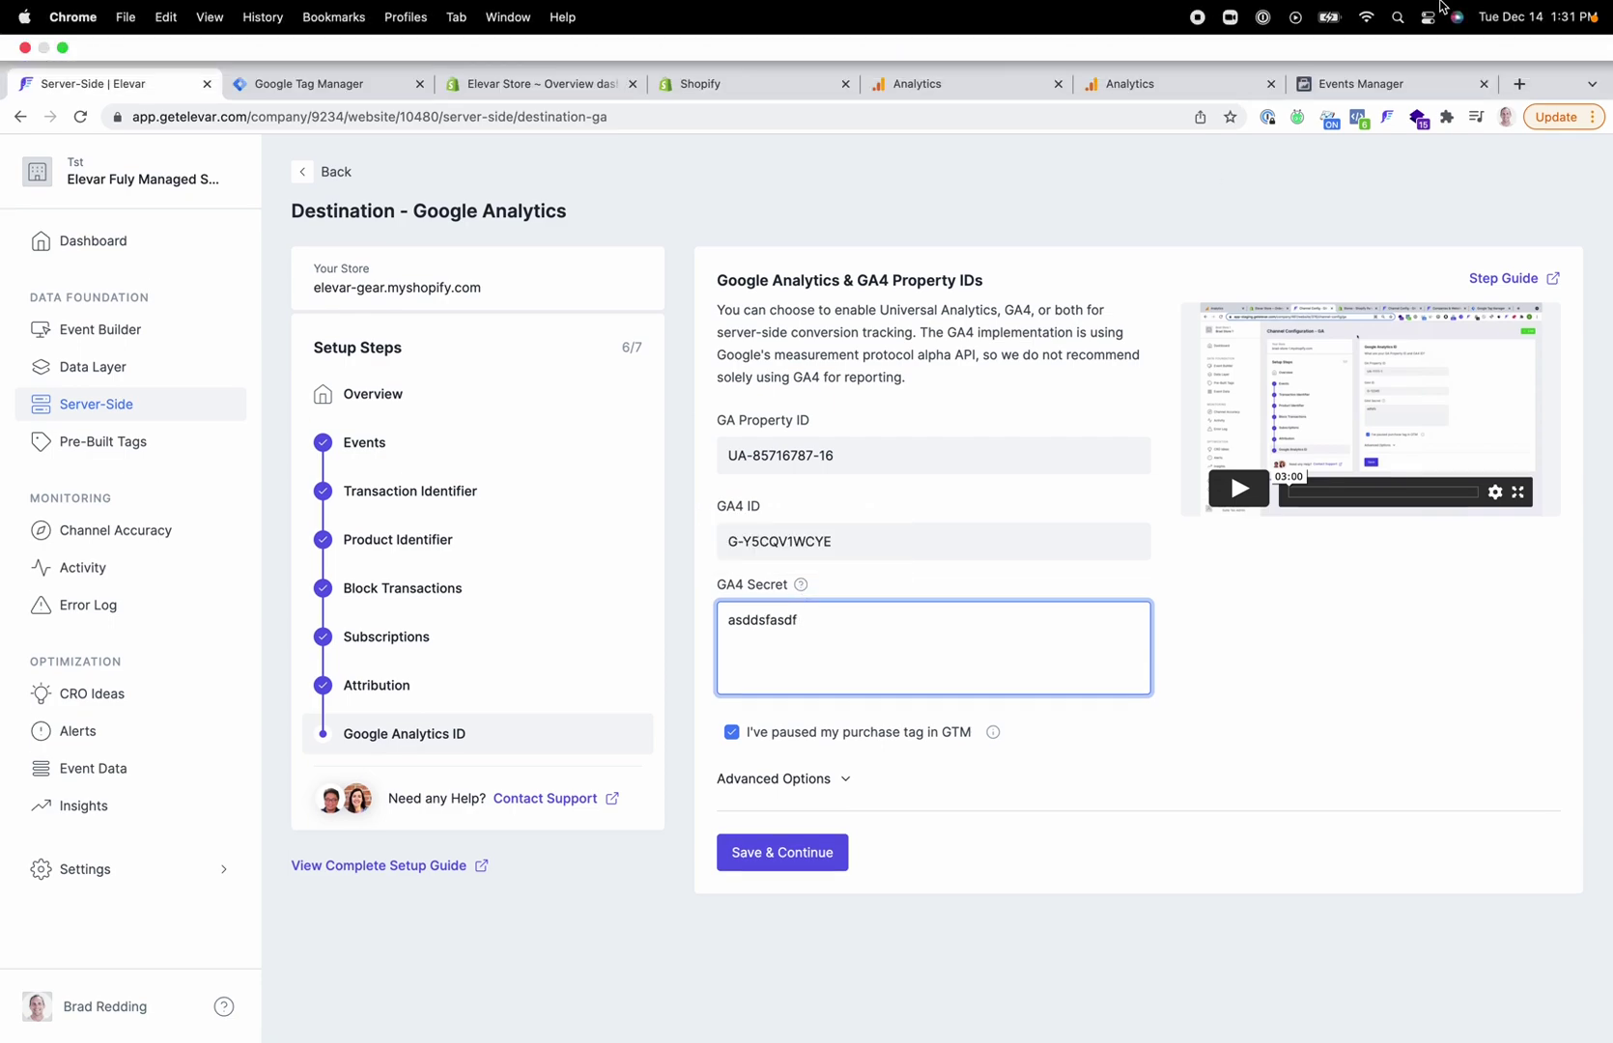
left_click(1130, 57)
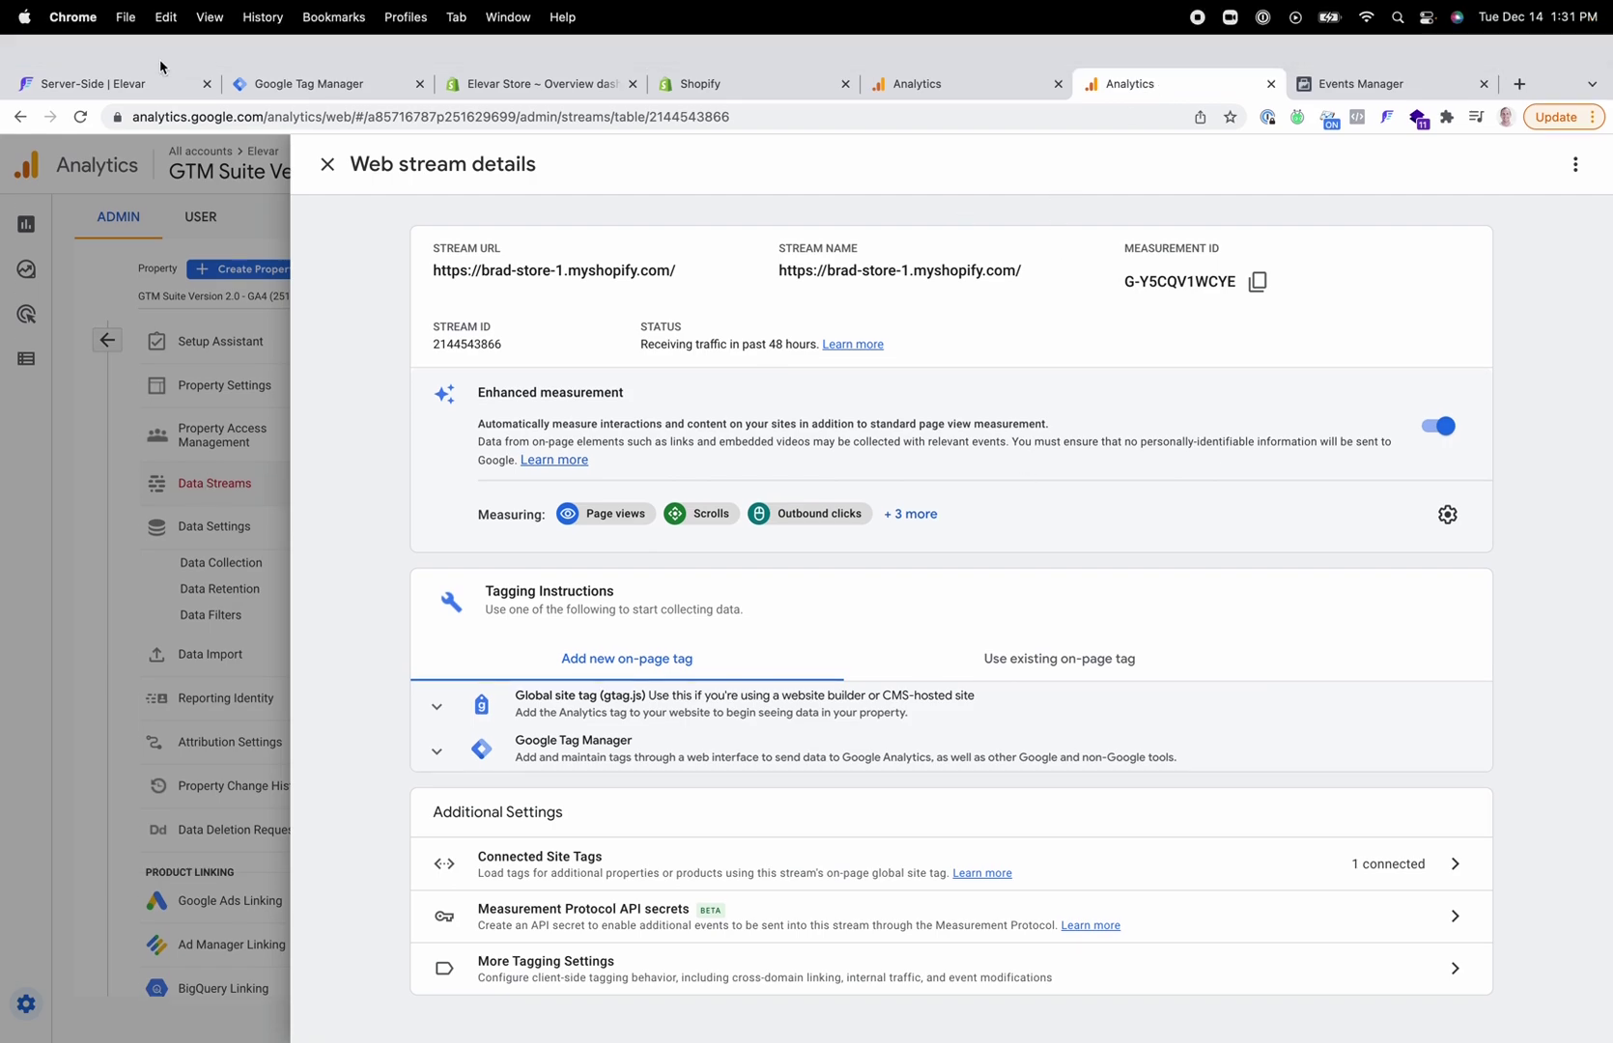
left_click(94, 57)
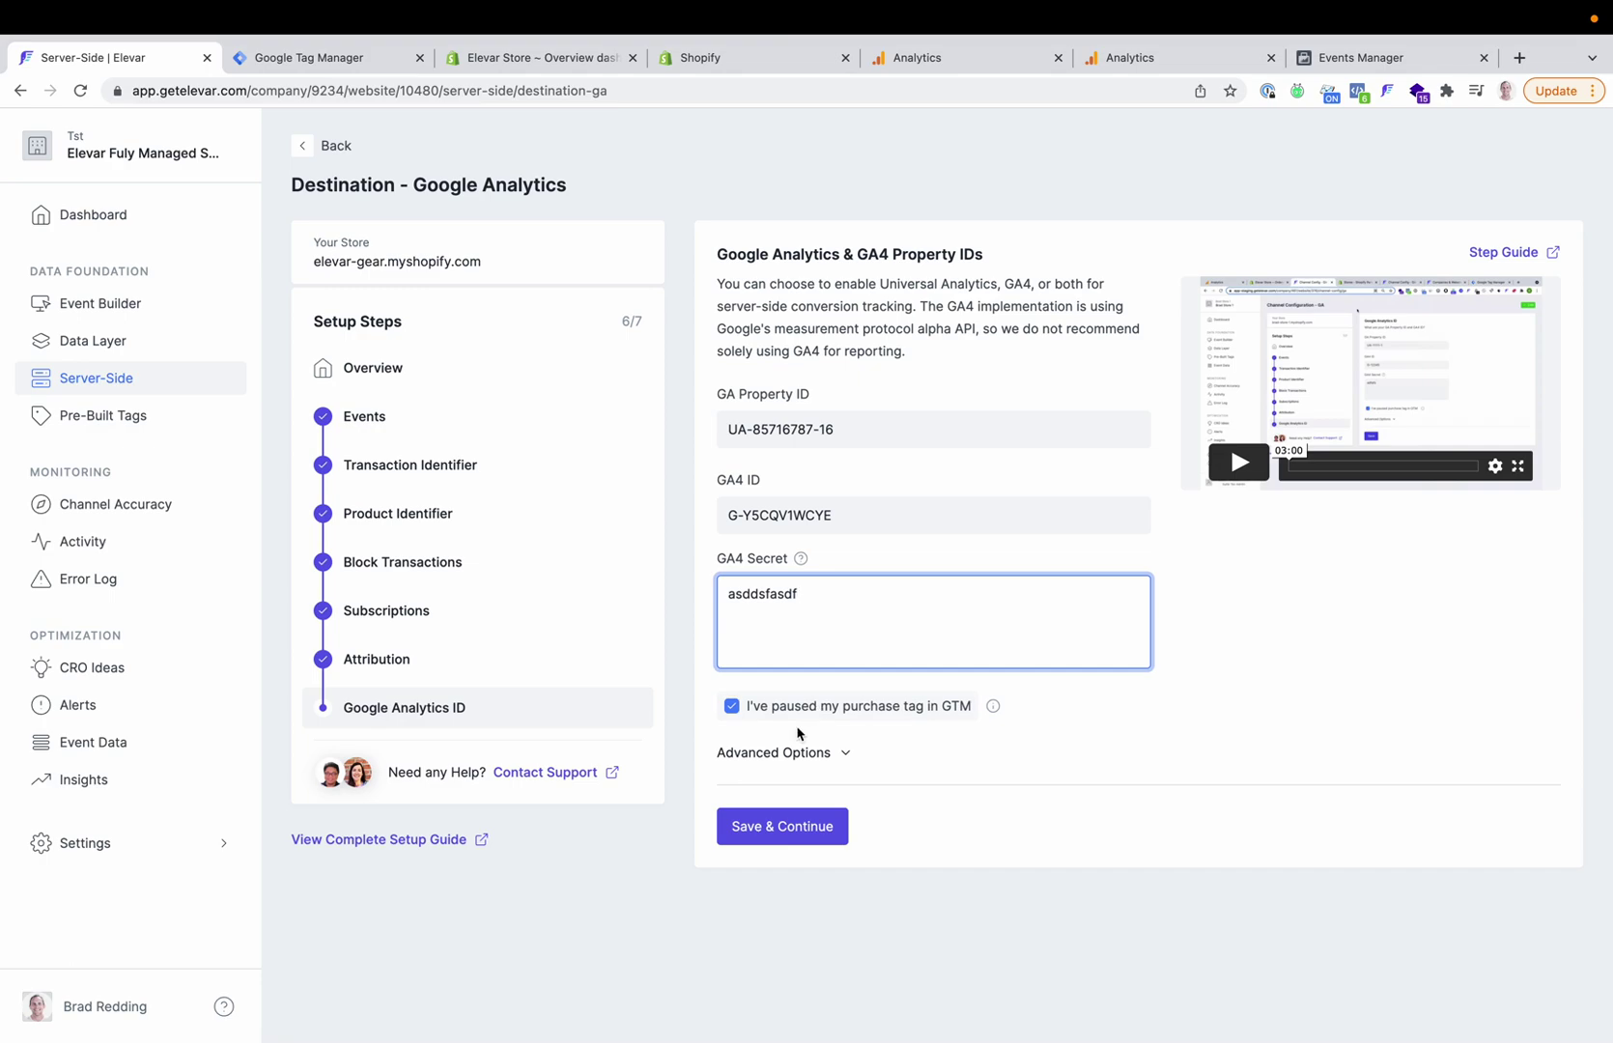
Step: Expand Advanced Options and add a Point of Sale channel customization
left_click(846, 755)
scroll(850, 766, "down", 3)
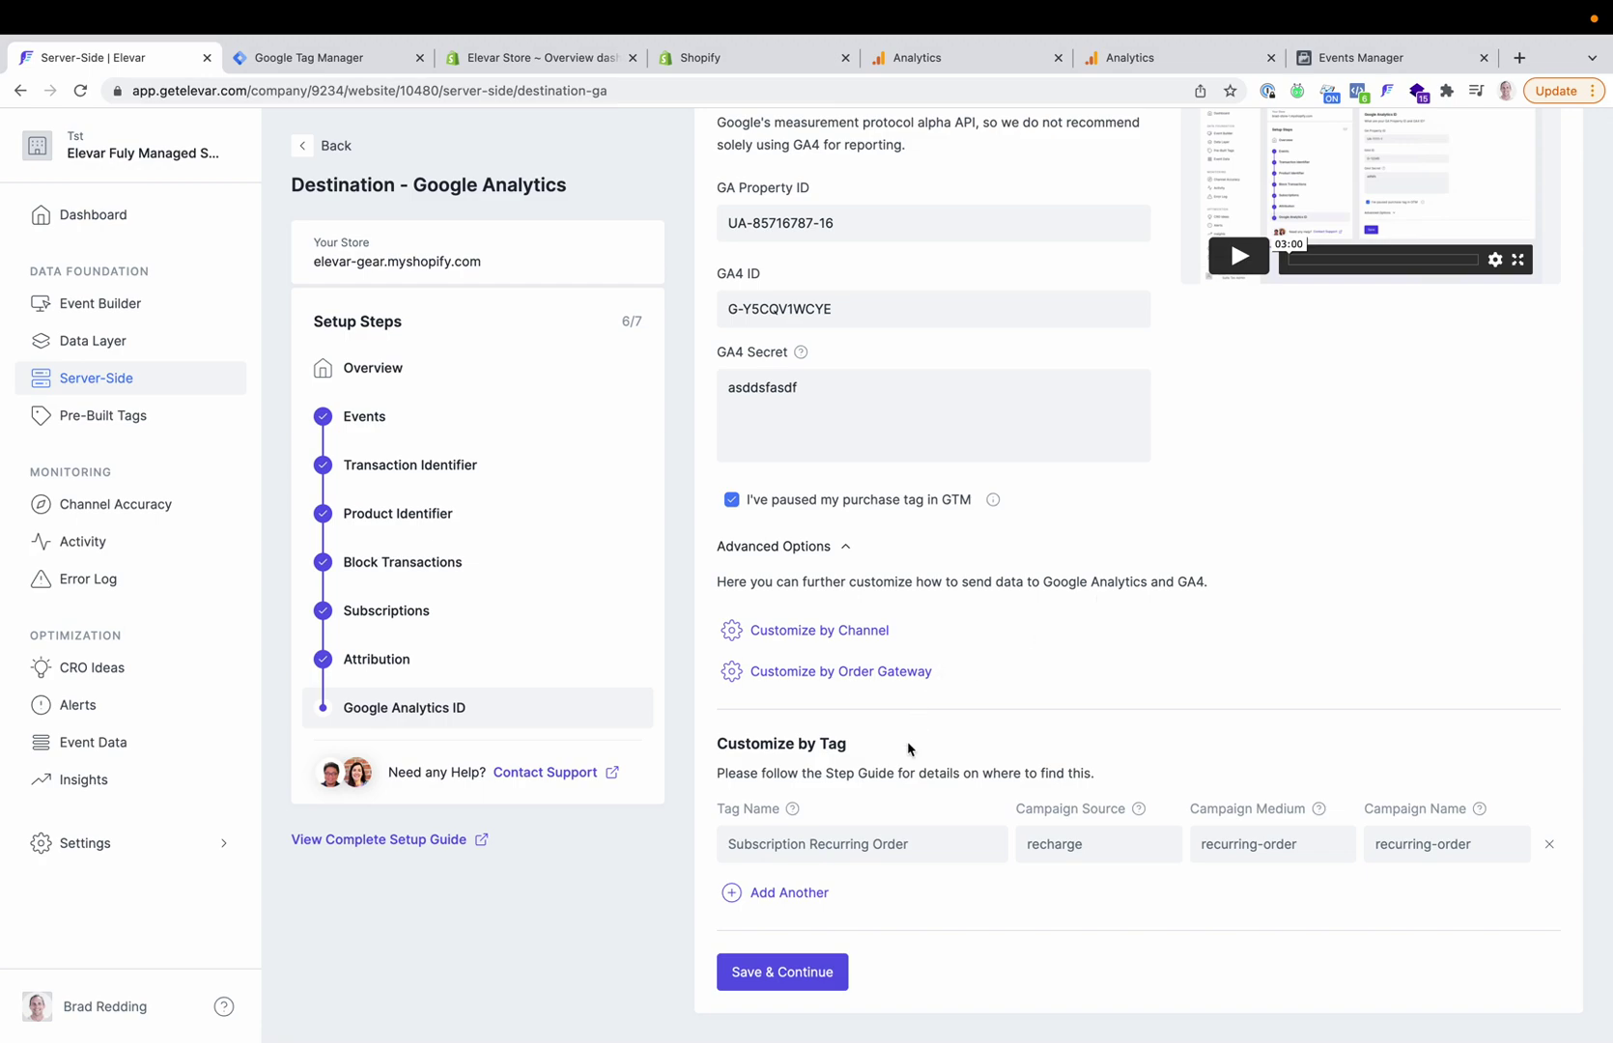
left_click(762, 634)
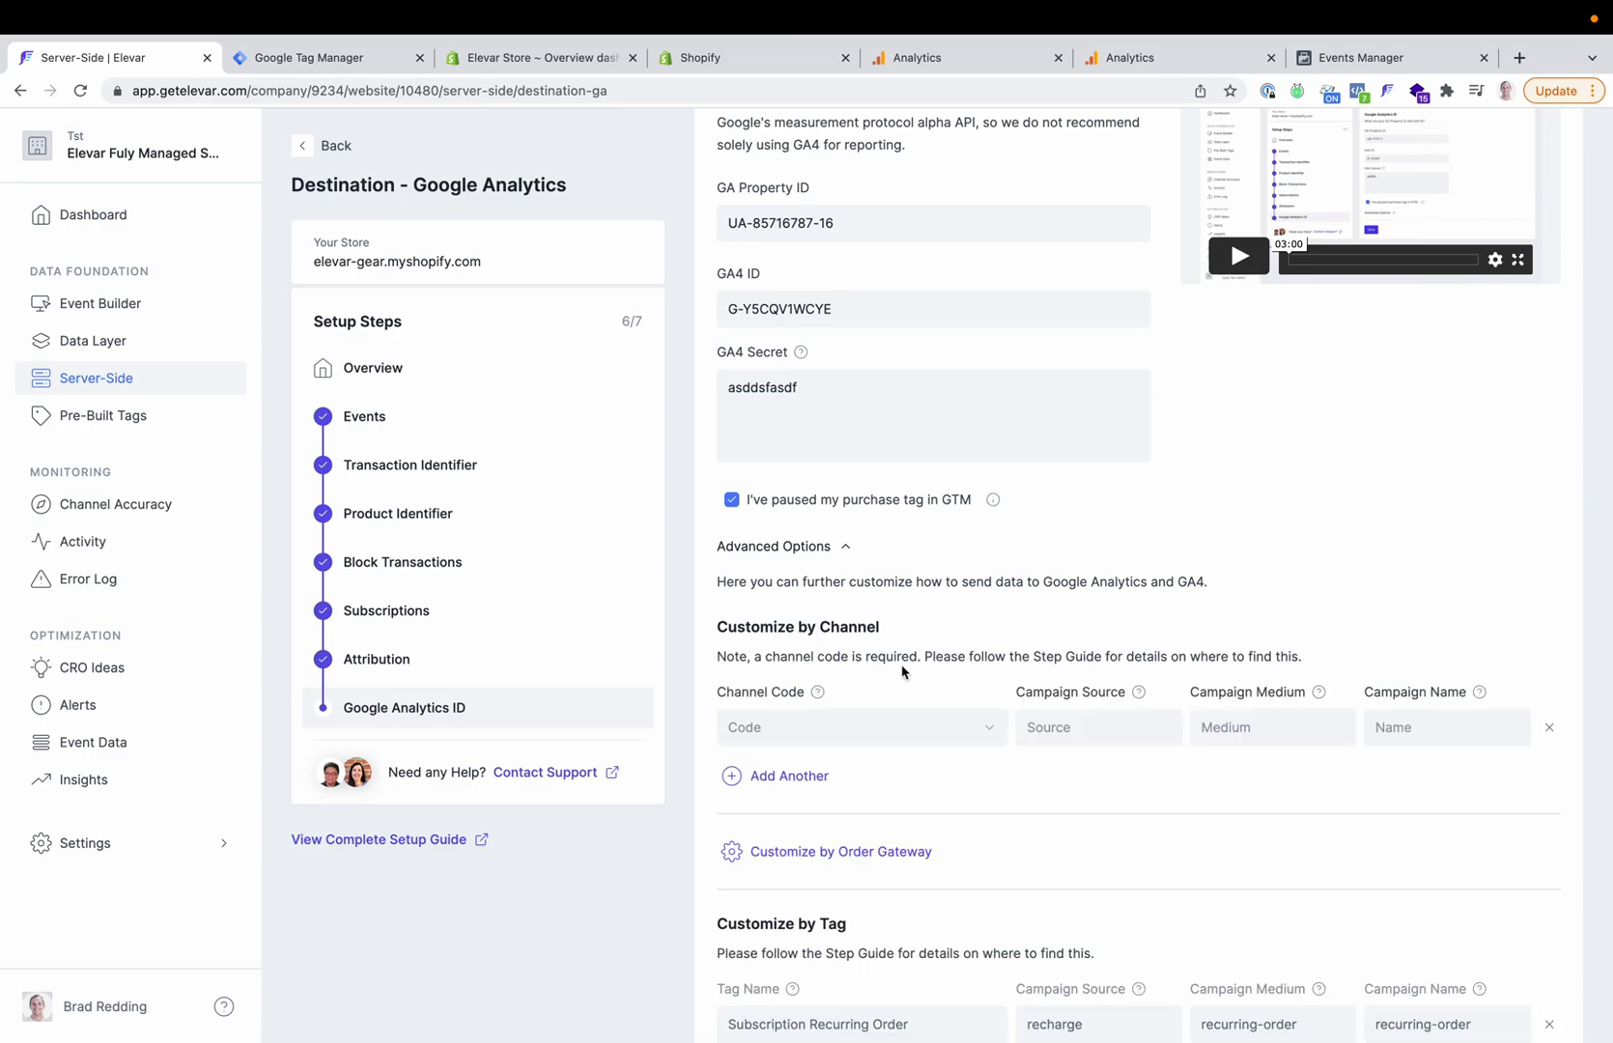
left_click(835, 727)
left_click(790, 864)
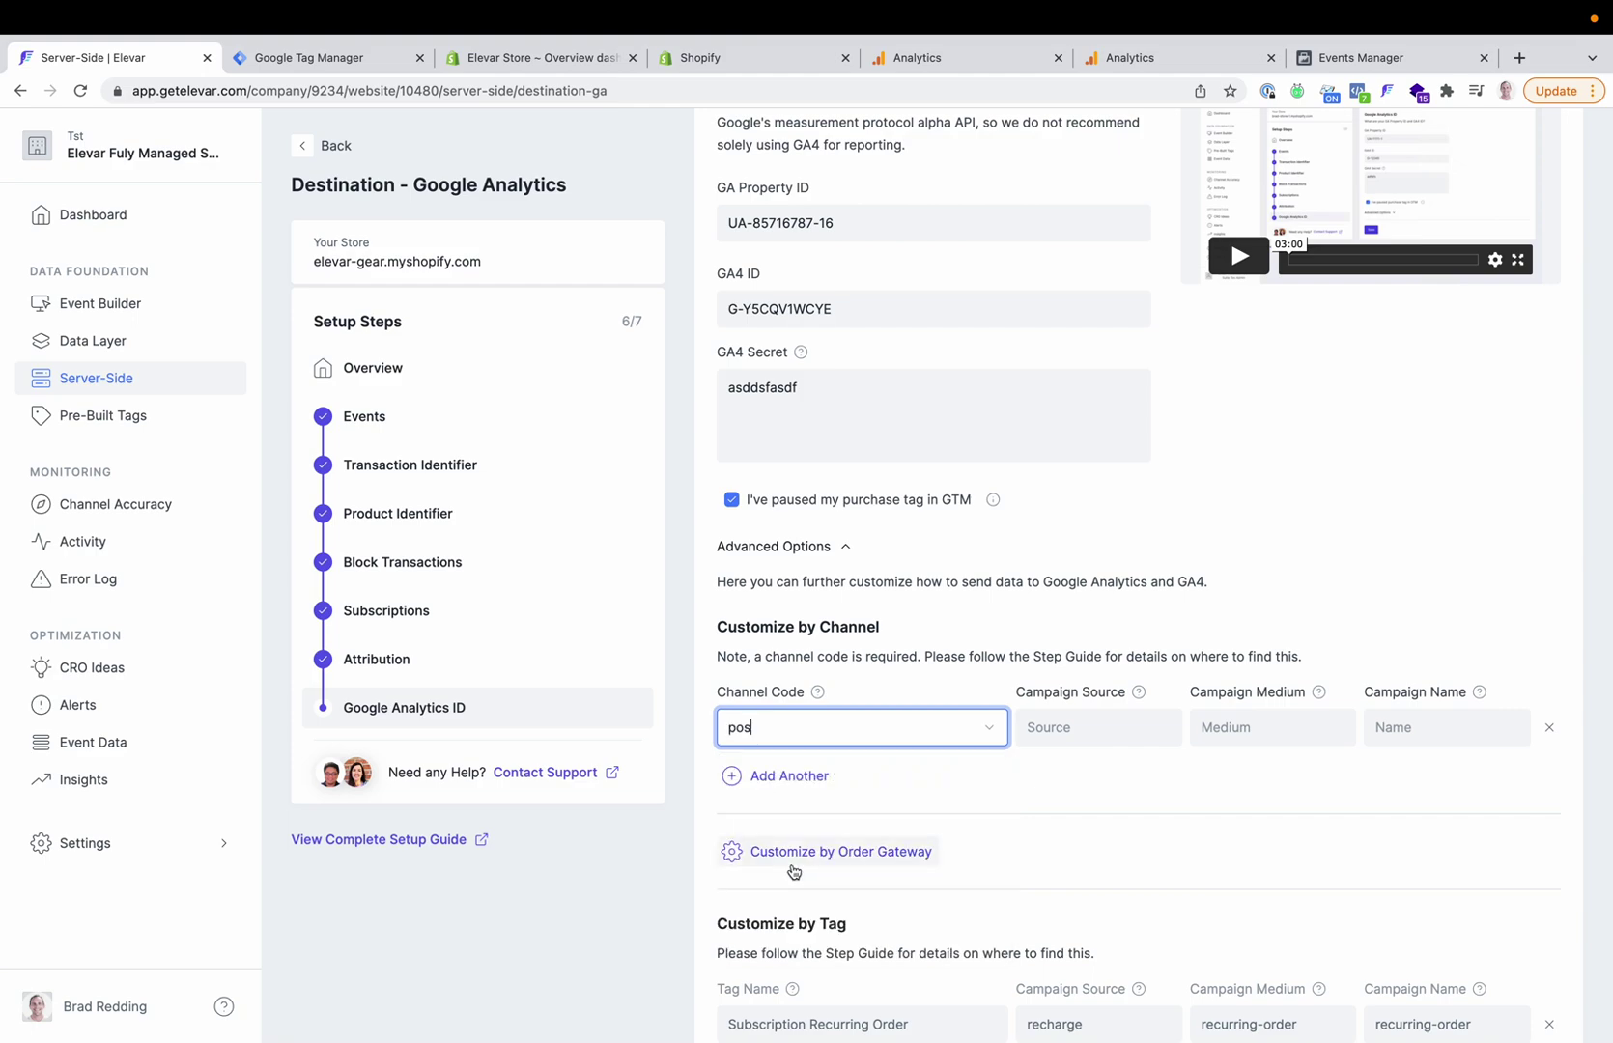
Step: Fill the channel row with source shopify, medium pos, name pos, then delete the row
left_click(1048, 727)
type("shopify")
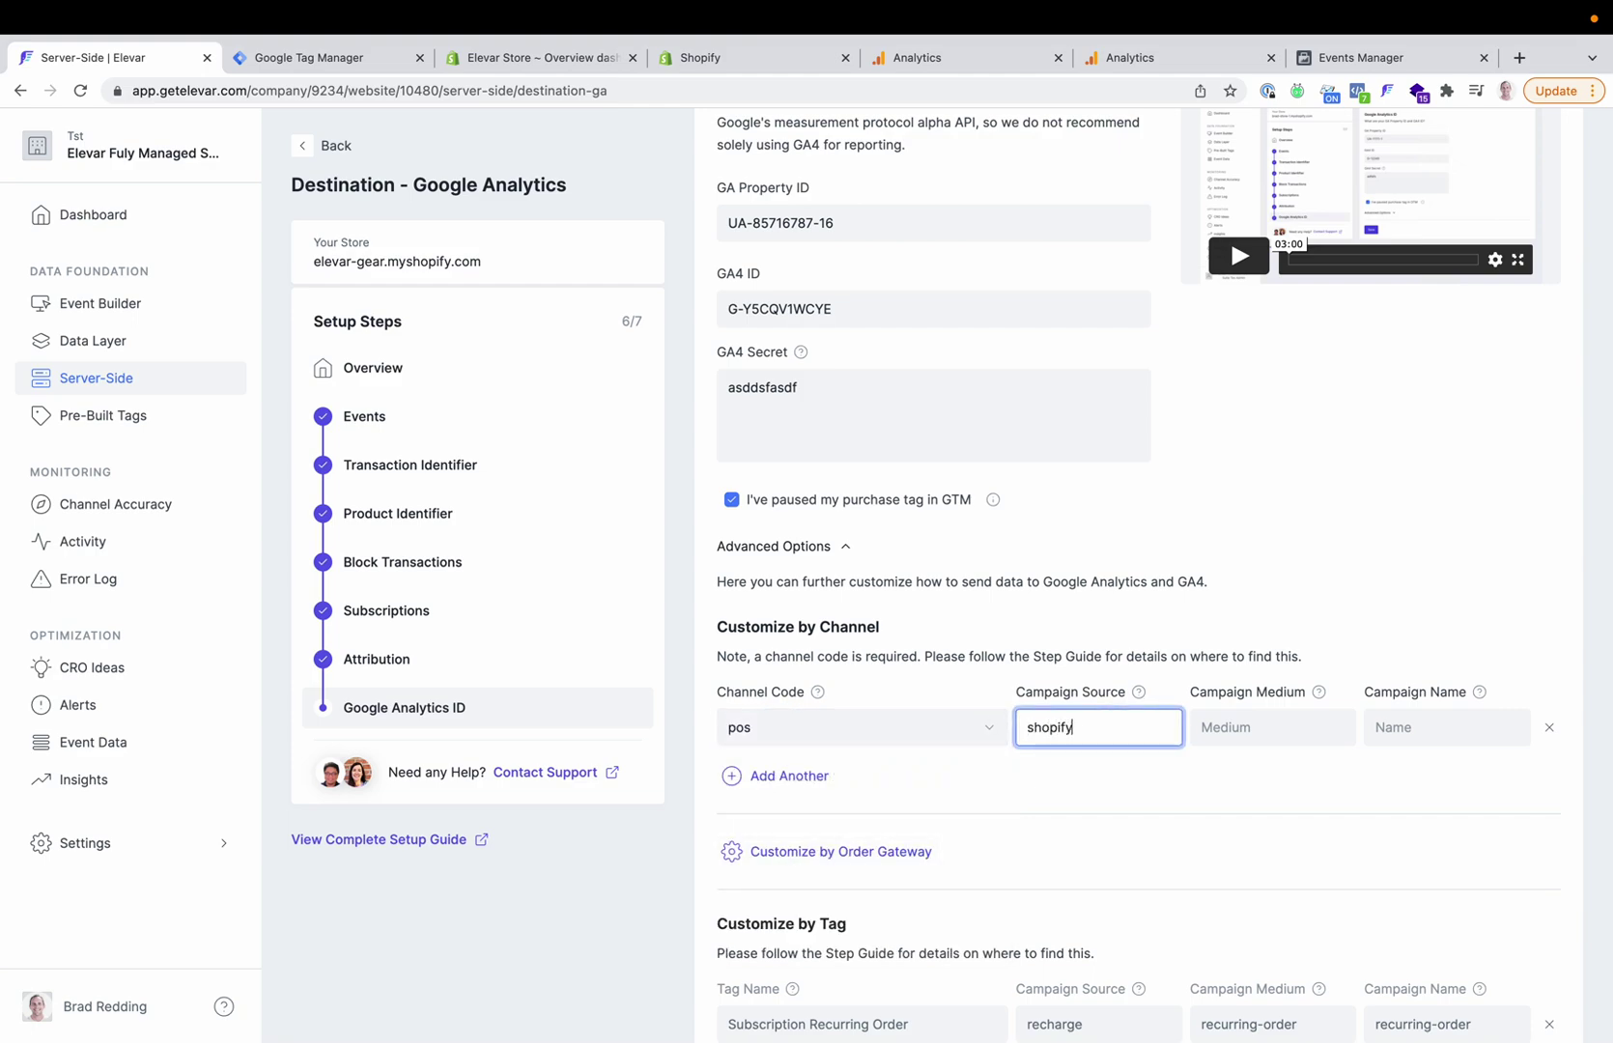
left_click(1272, 727)
type("pos")
left_click(1445, 727)
type("pos")
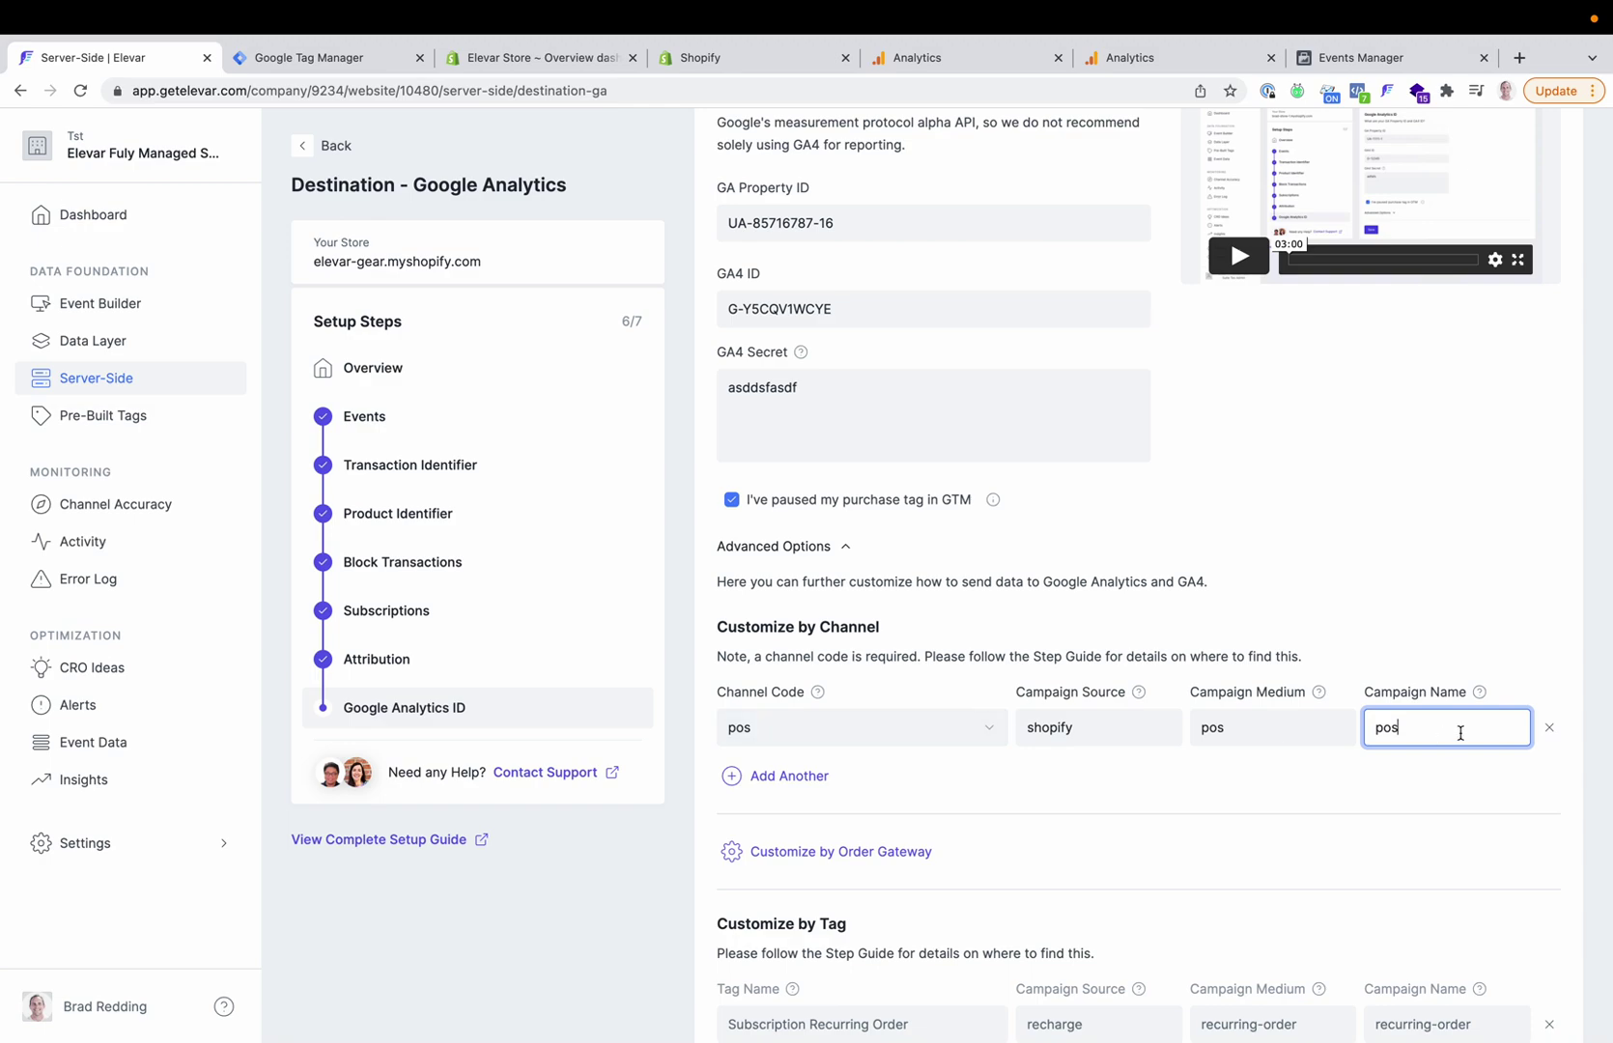
left_click(1552, 729)
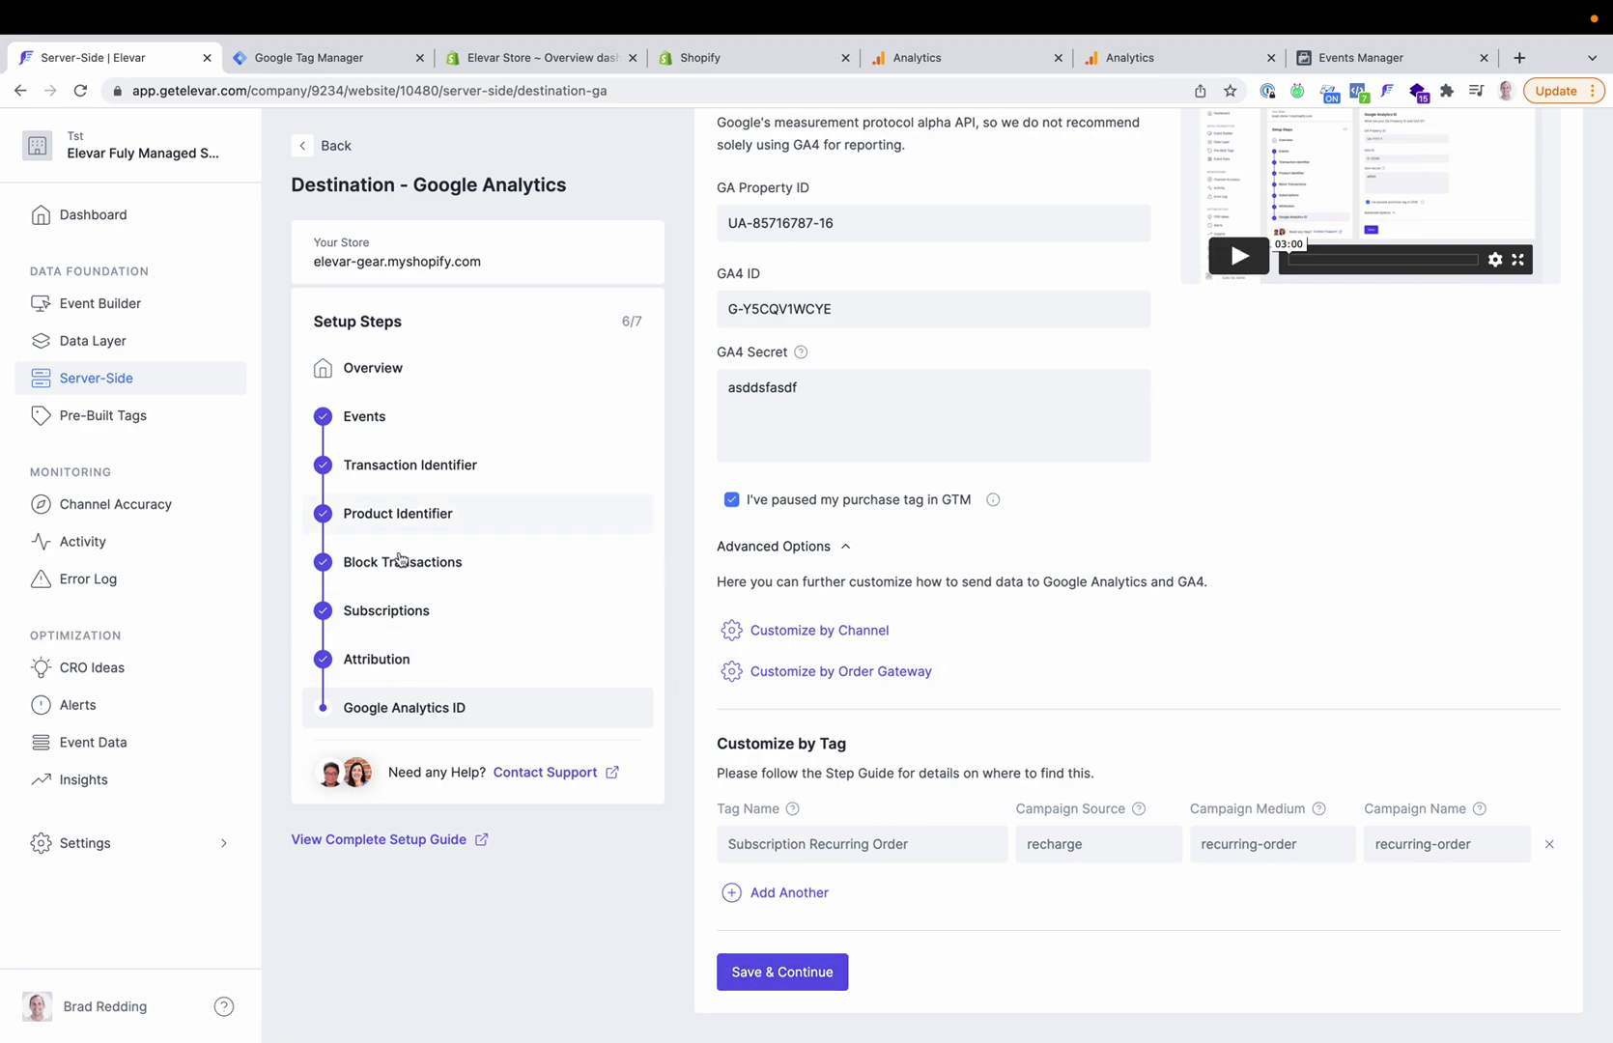
scroll(1302, 329, "up", 2)
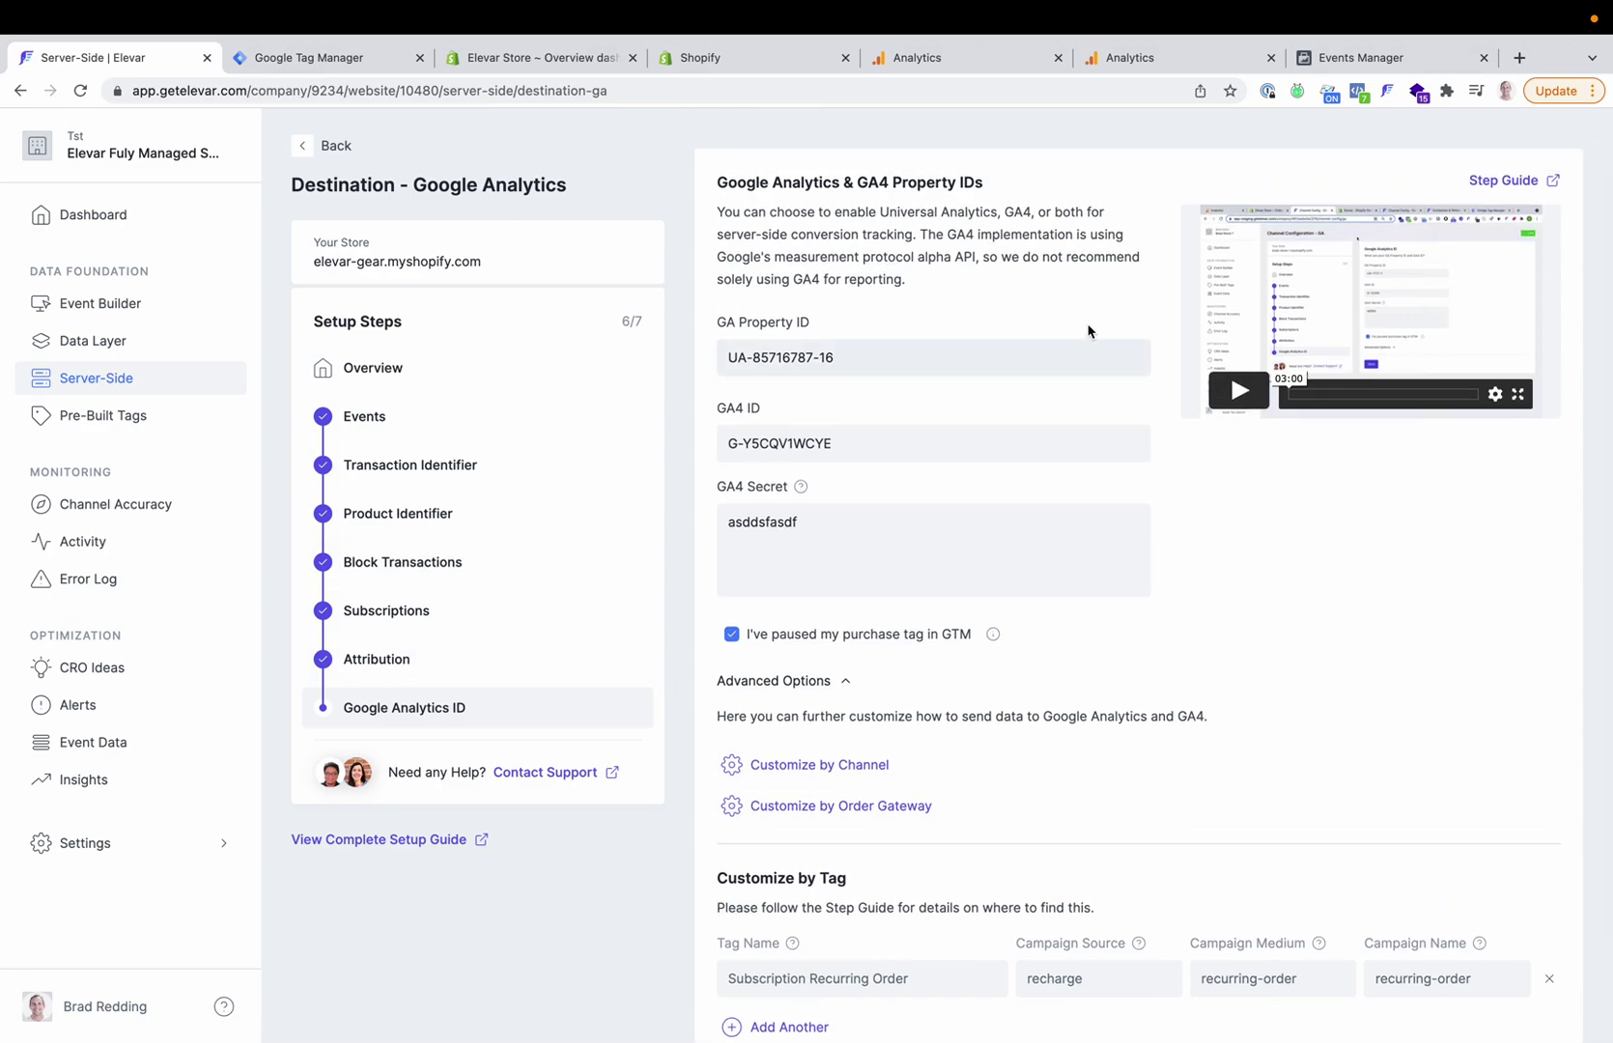
scroll(1088, 332, "down", 2)
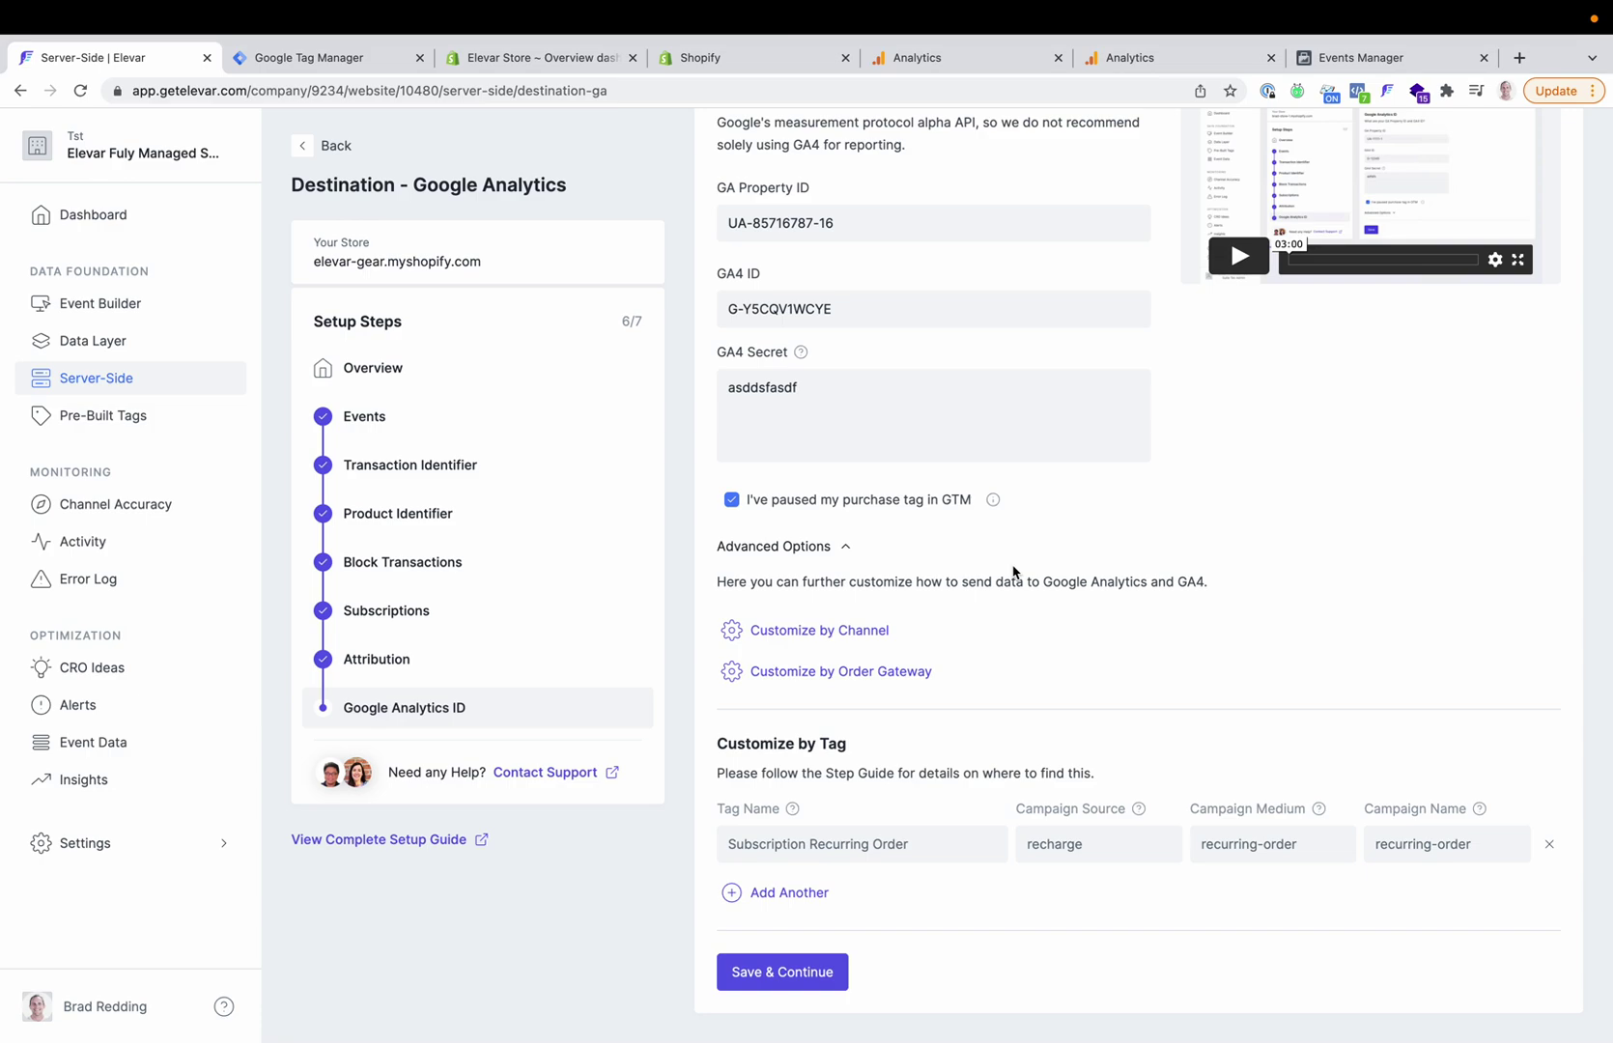
Step: Save the Google Analytics ID step, confirm Go Live, and return to the Server-Side overview
left_click(778, 970)
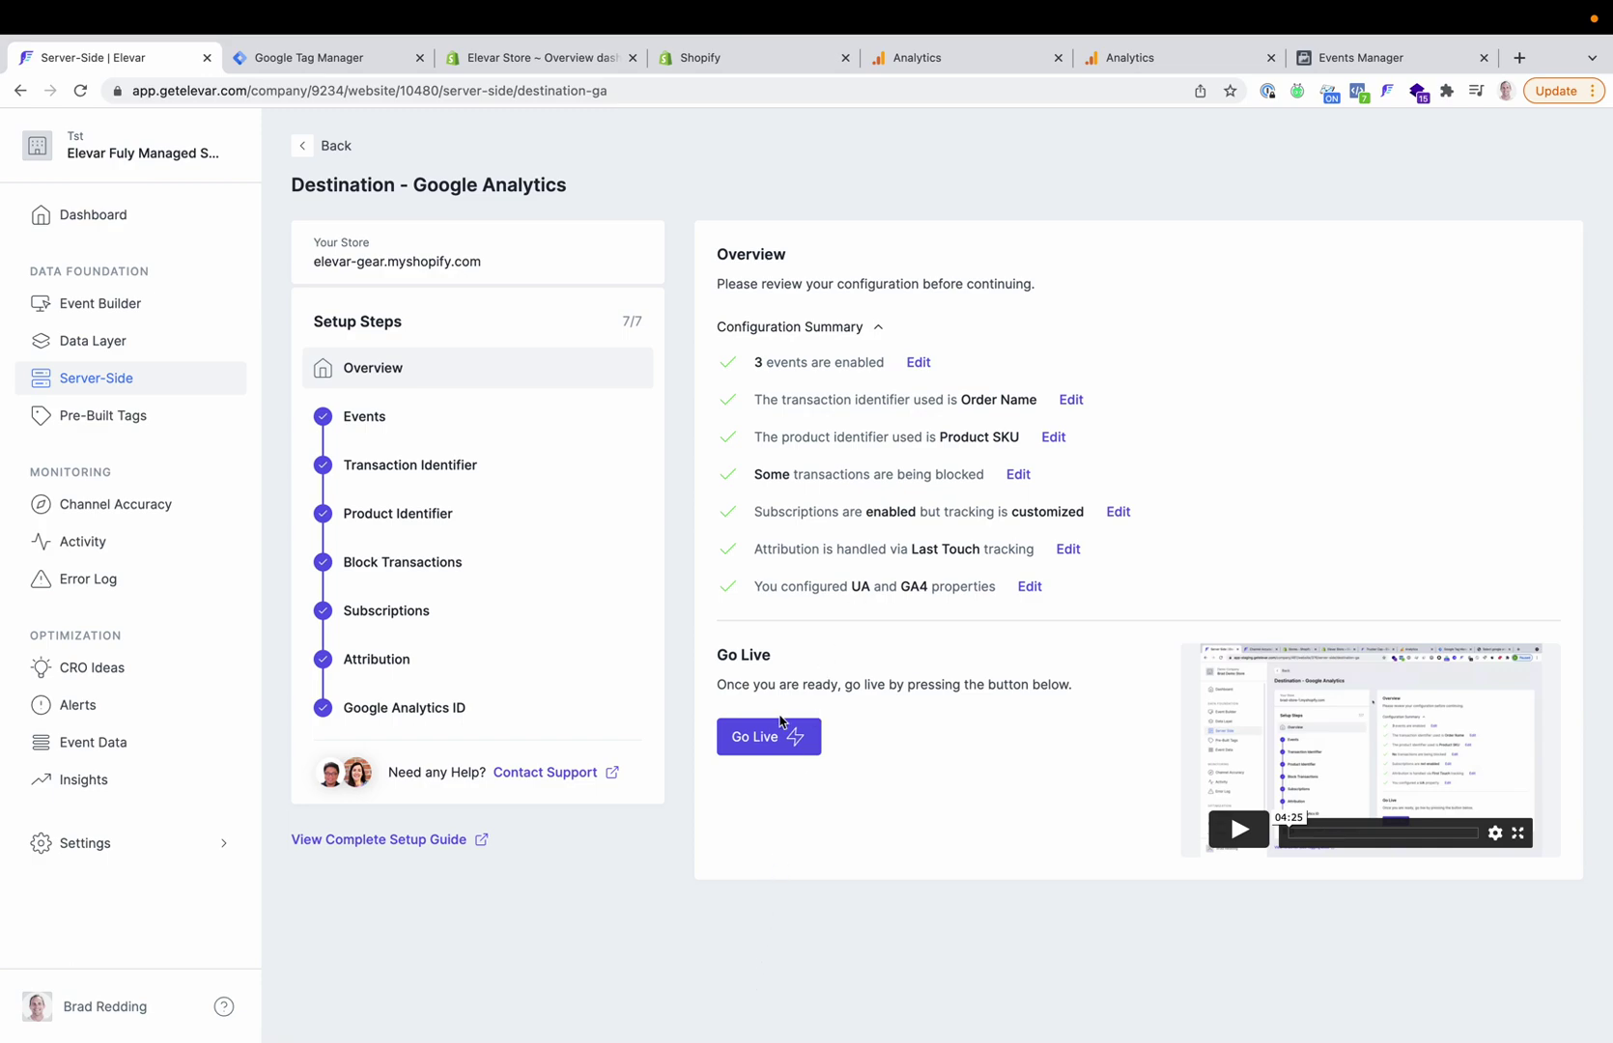
left_click(759, 742)
left_click(880, 648)
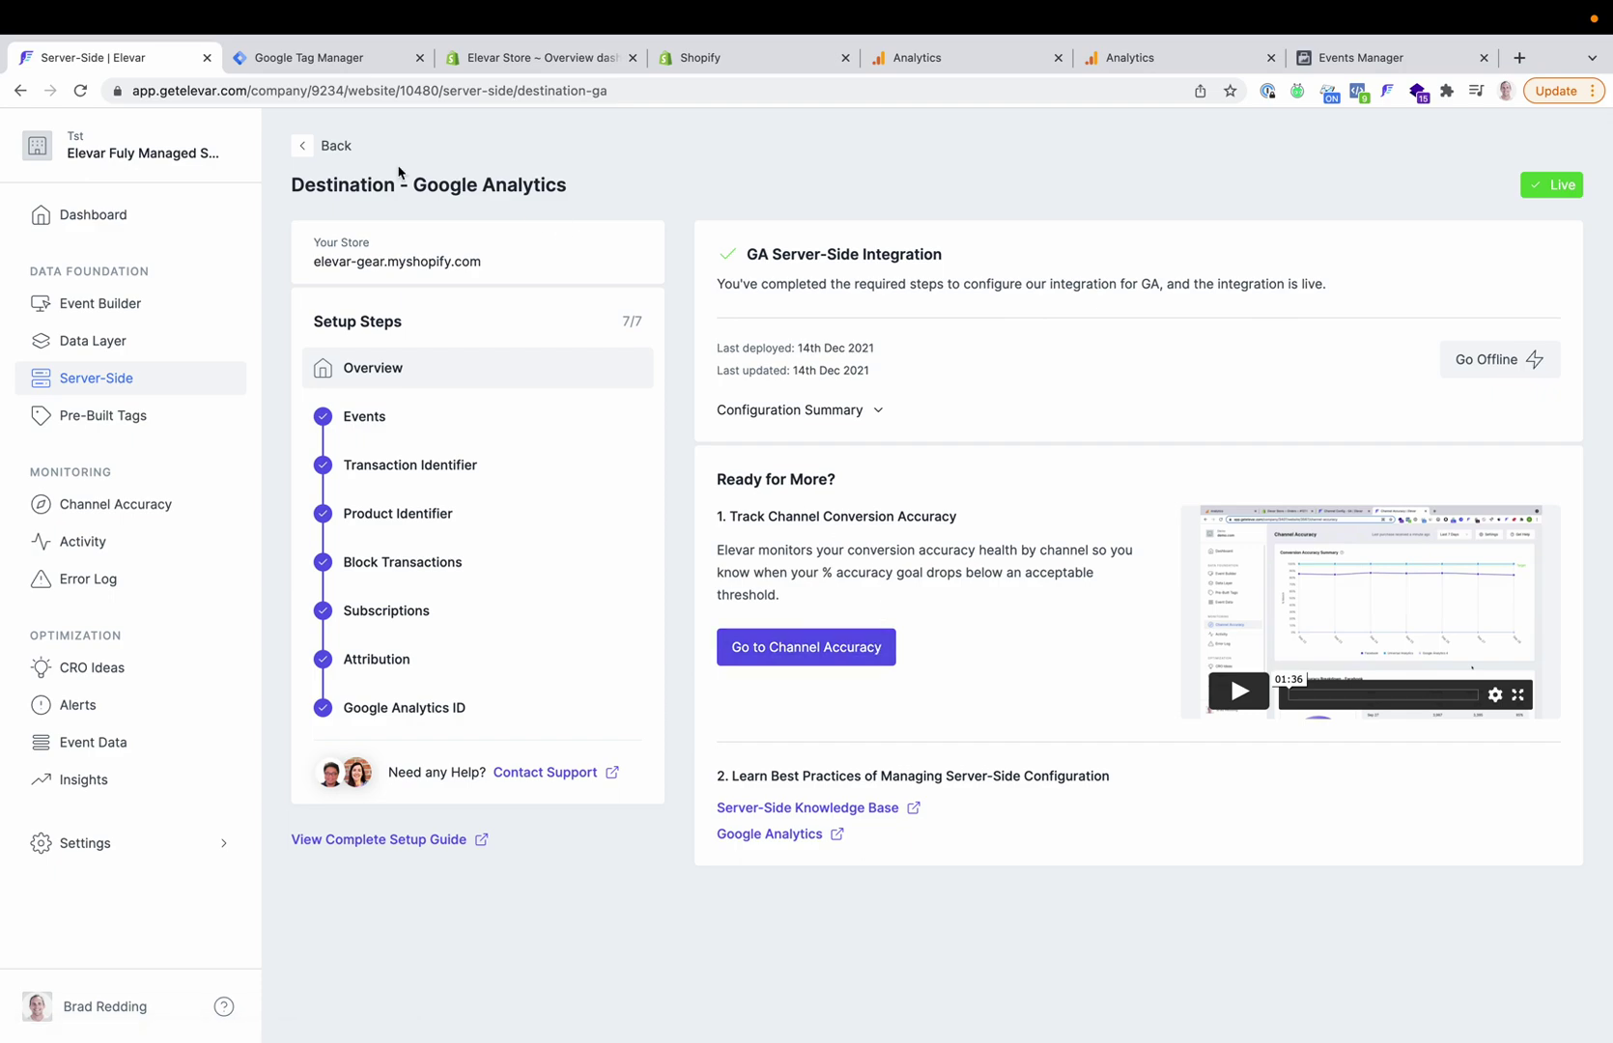
left_click(301, 153)
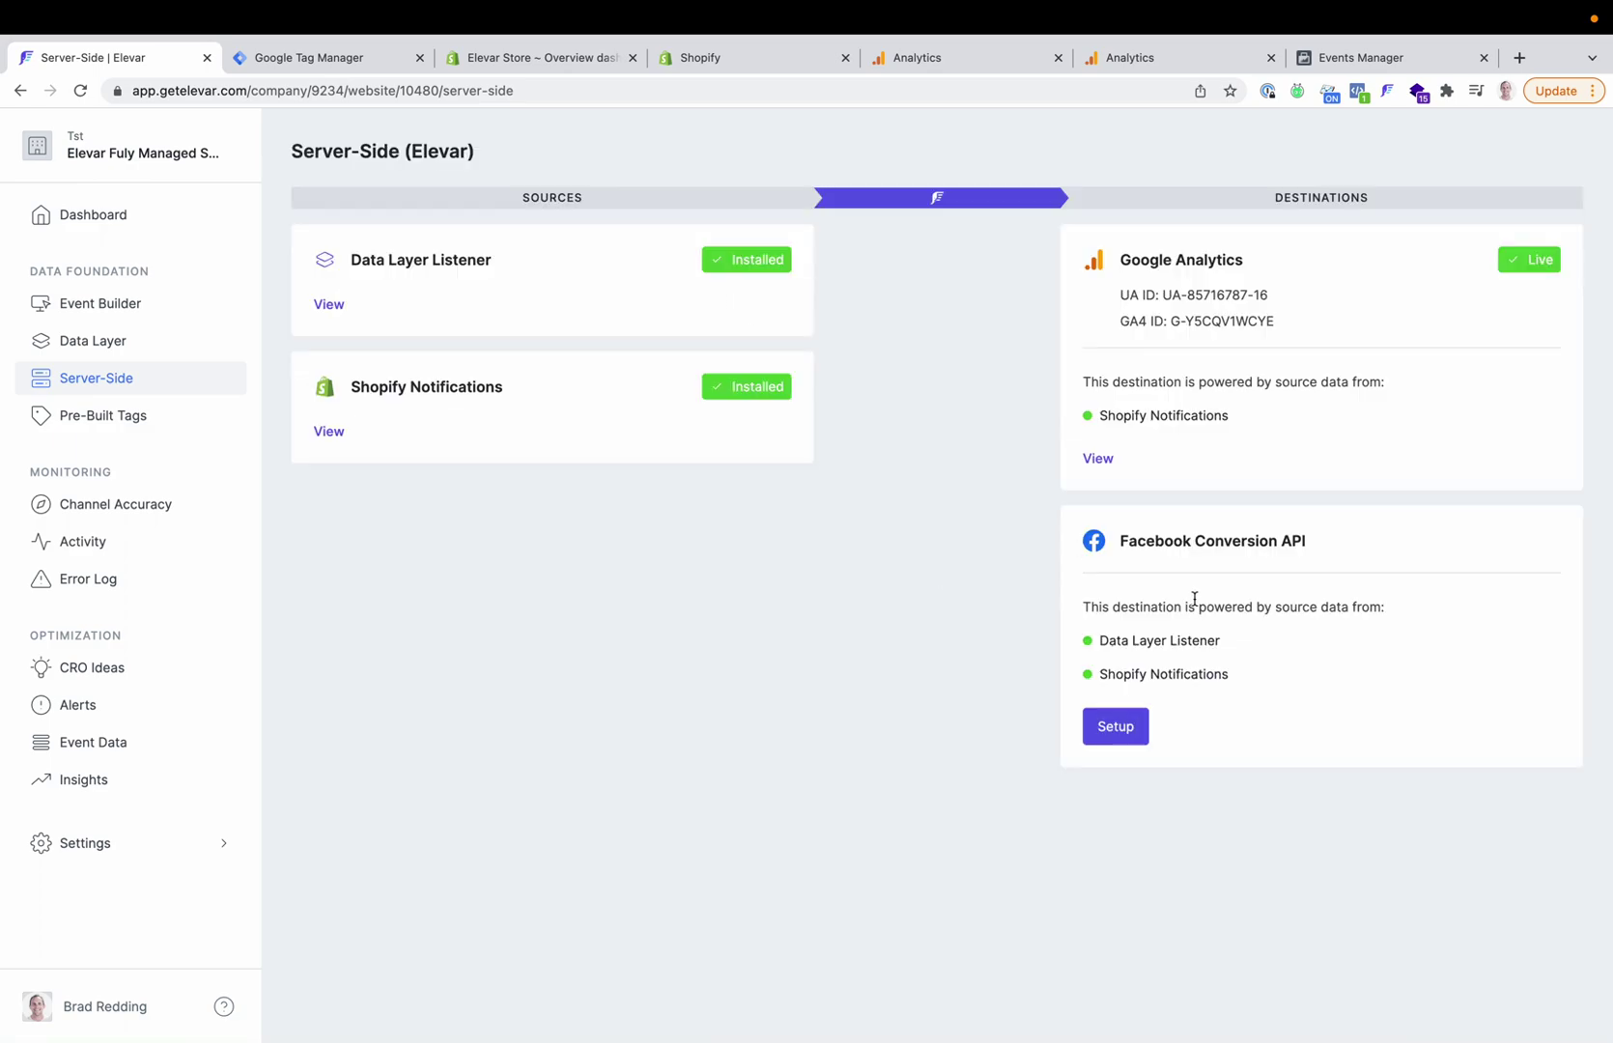
Step: Start the Facebook Conversion API destination setup and reach its Events step
left_click(1120, 726)
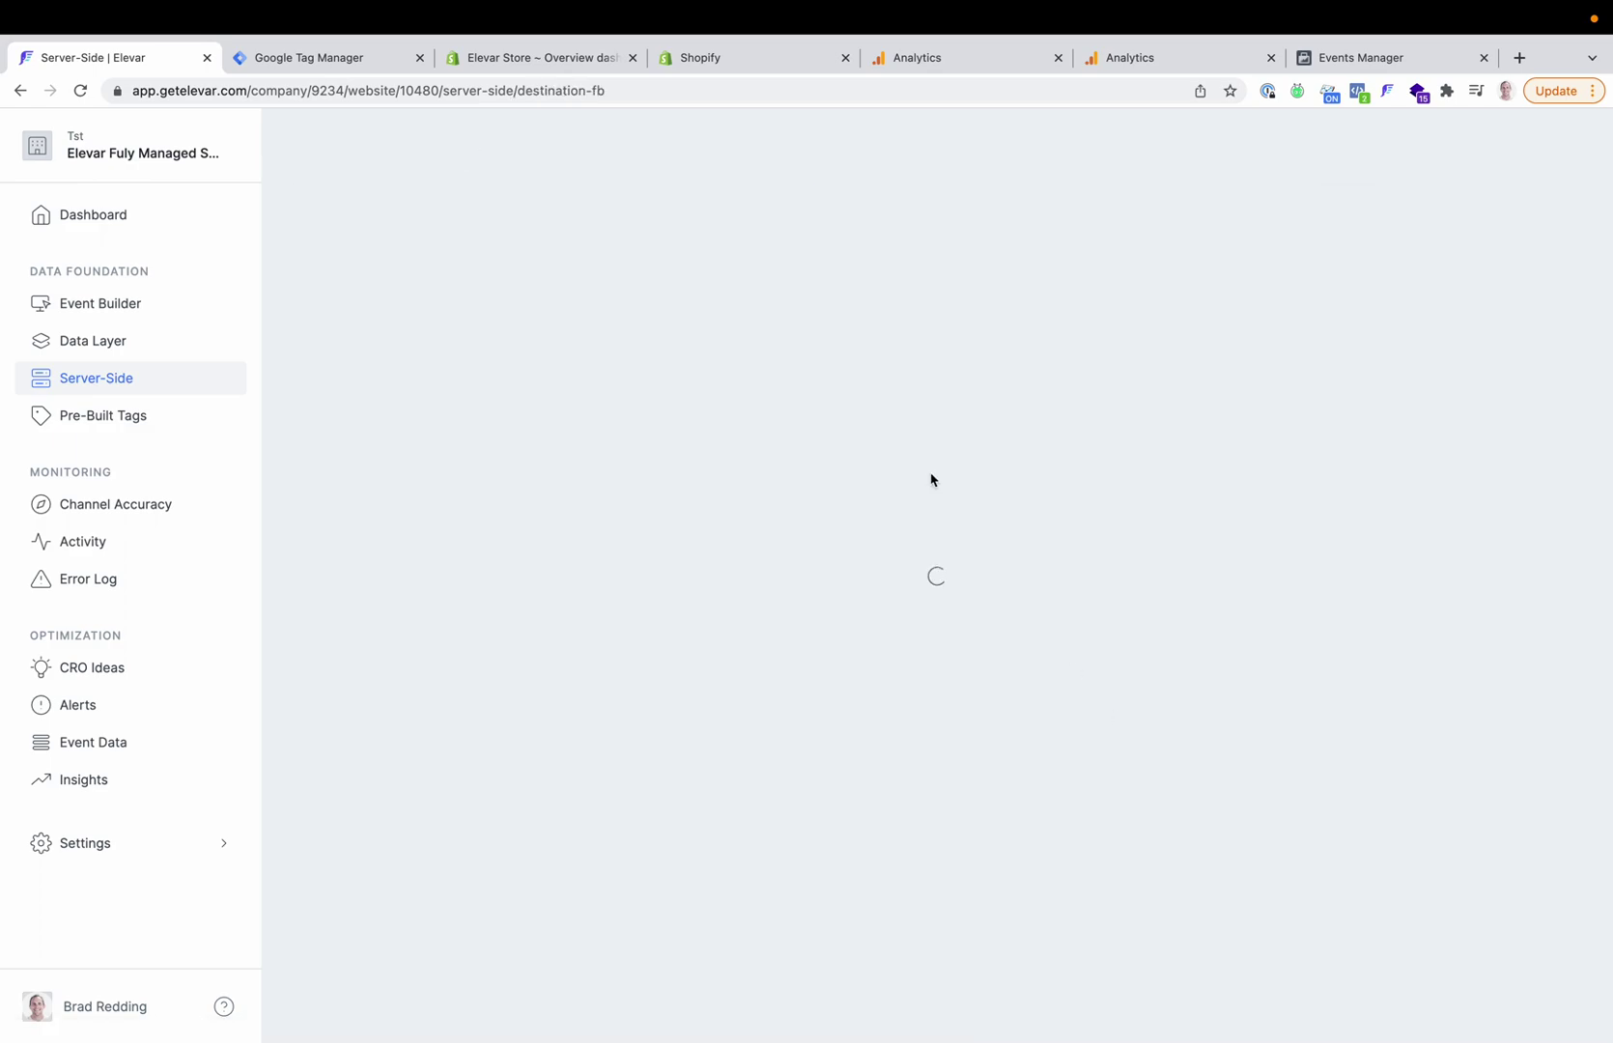
left_click(762, 607)
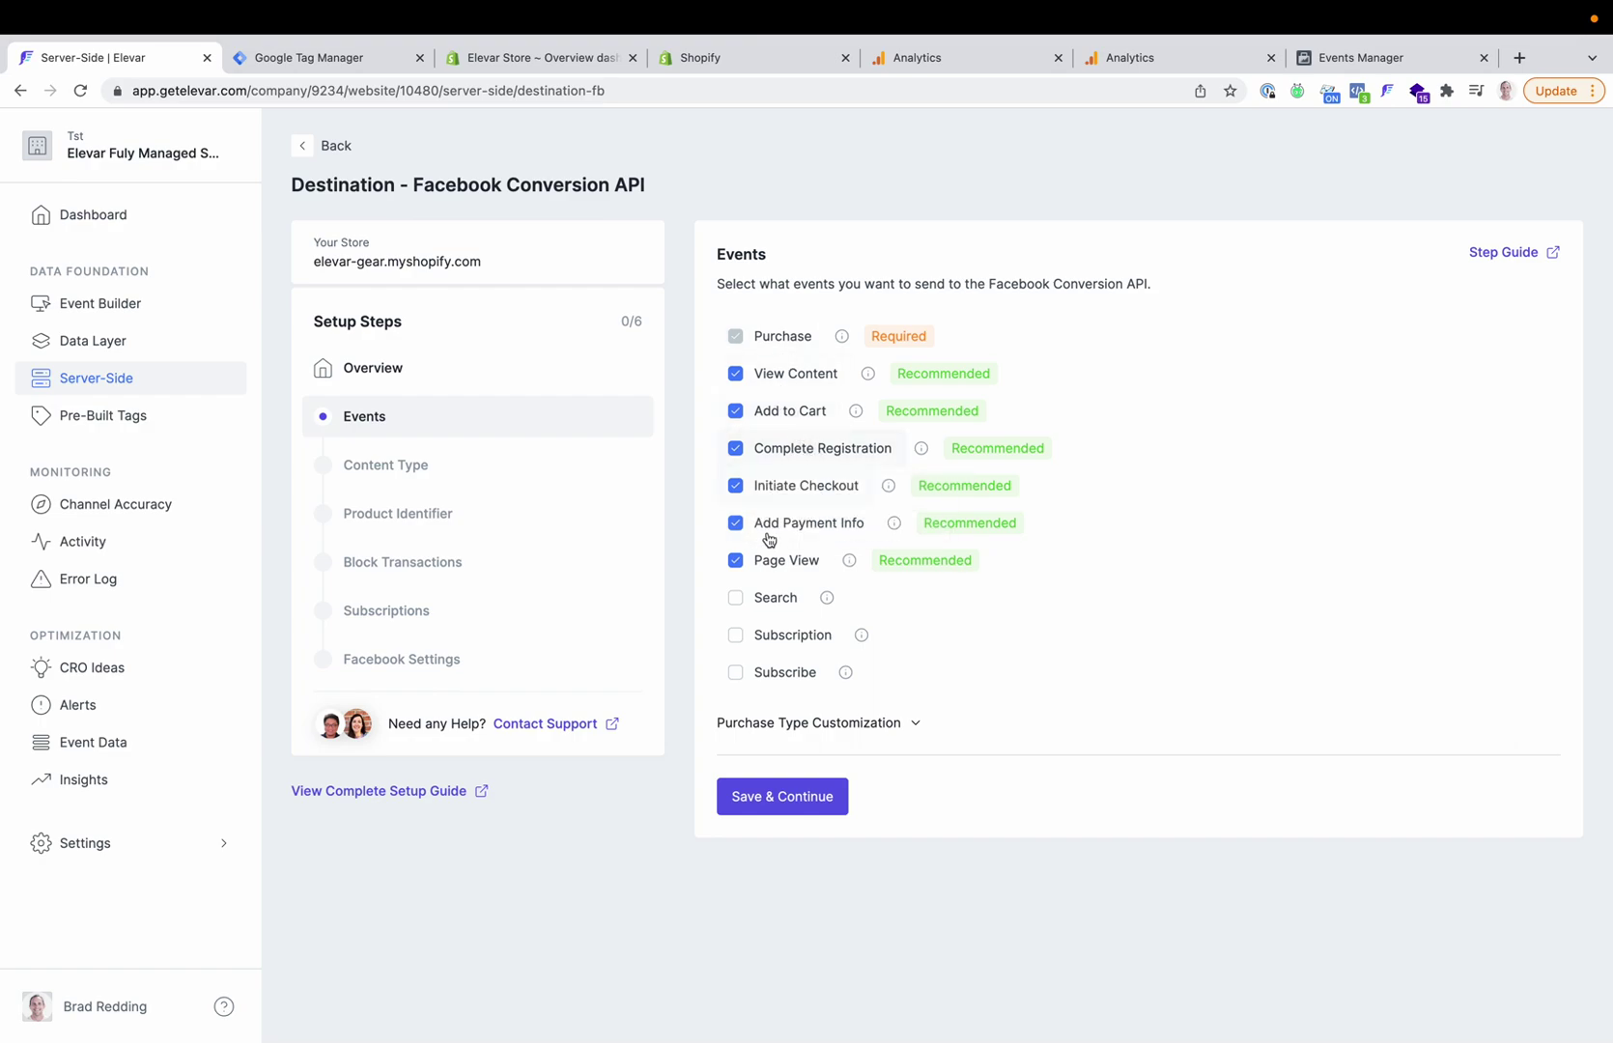
Step: Add Search, Subscription and Subscribe events, keep Direct from Shopify purchase type, and save
left_click(737, 600)
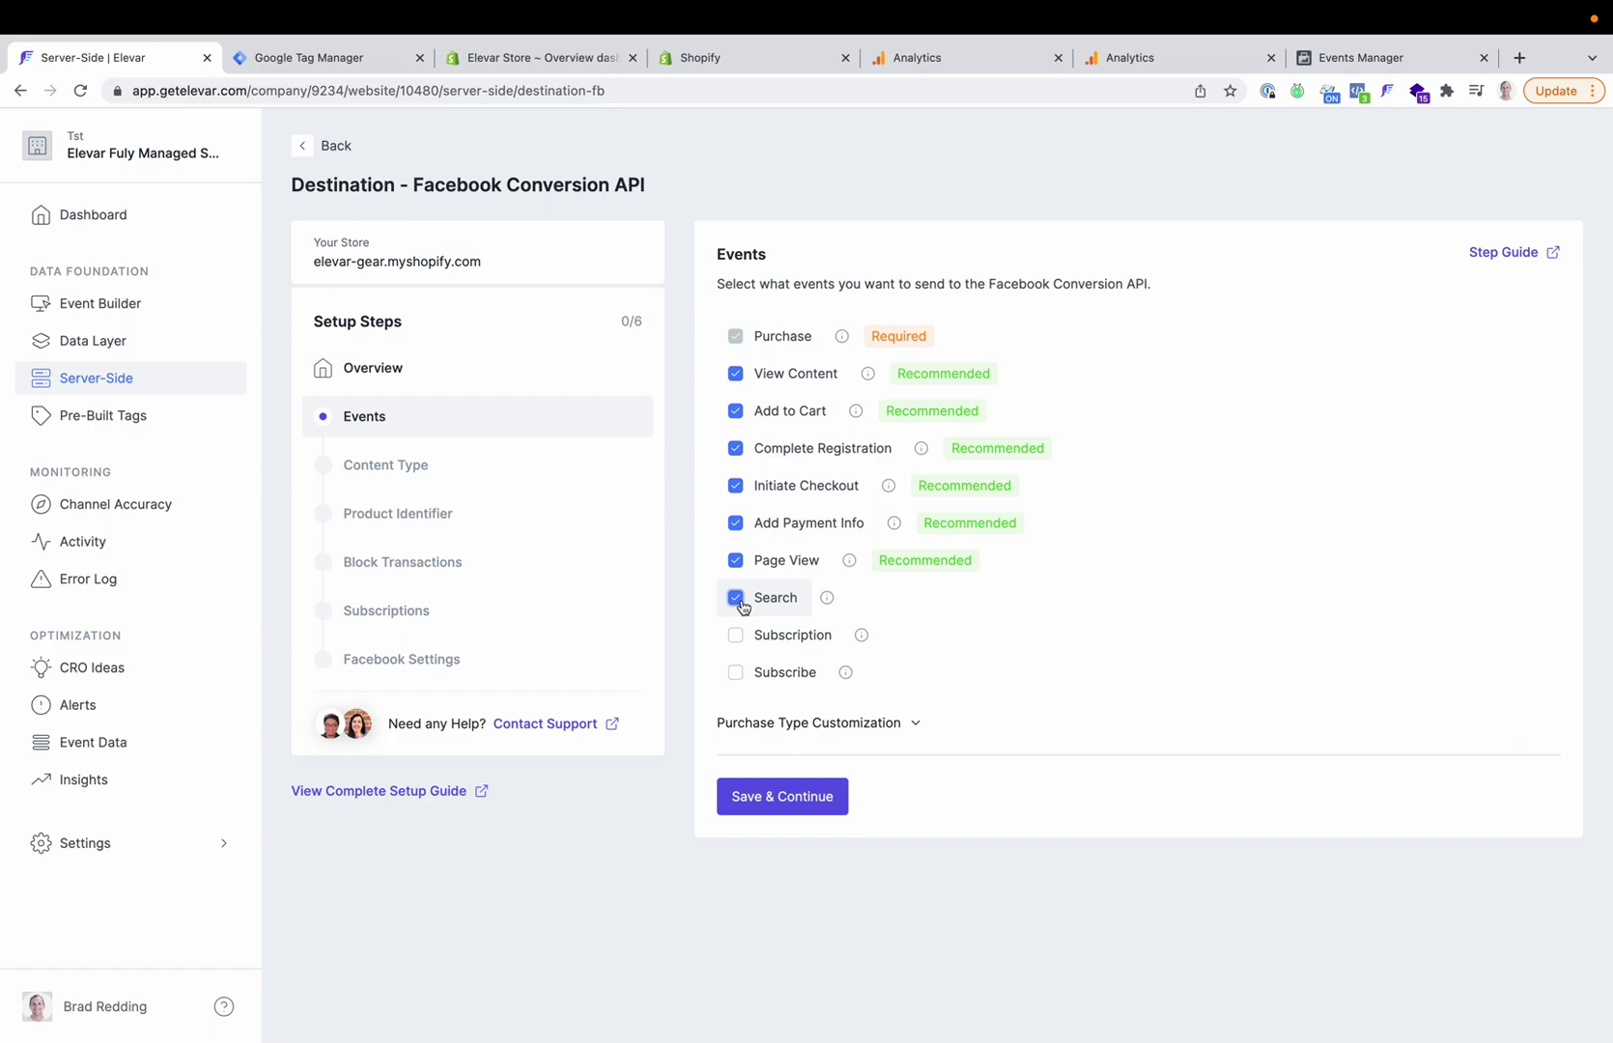
left_click(739, 641)
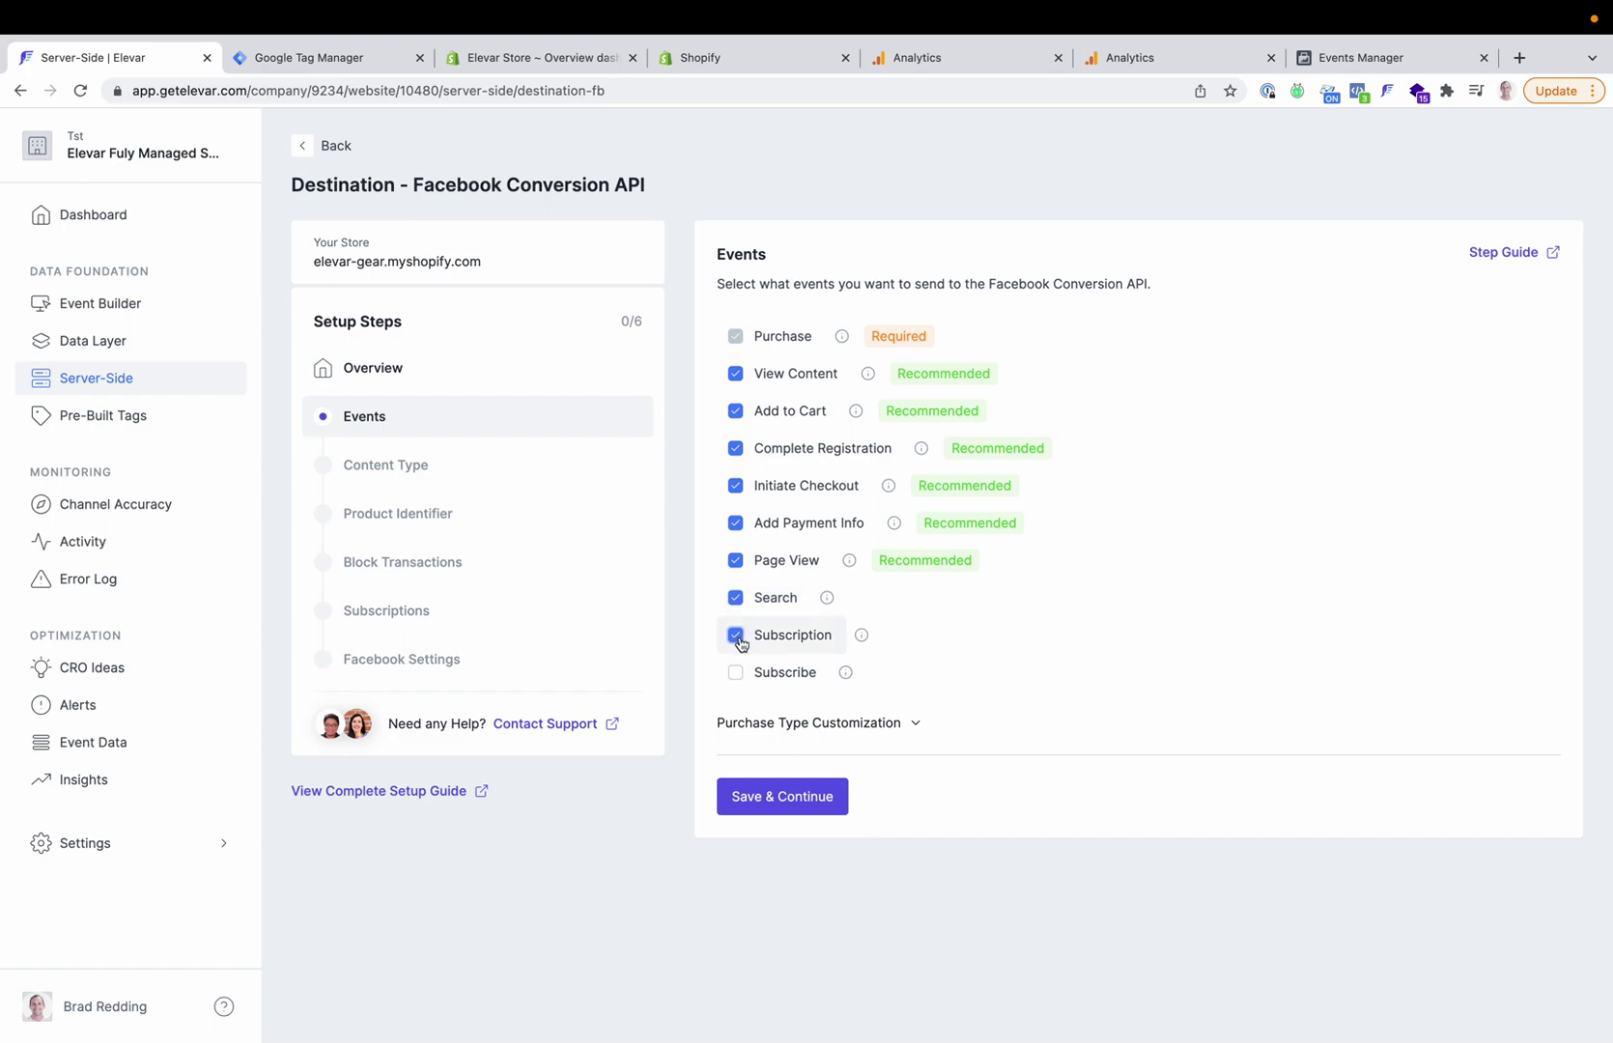
left_click(737, 673)
left_click(736, 730)
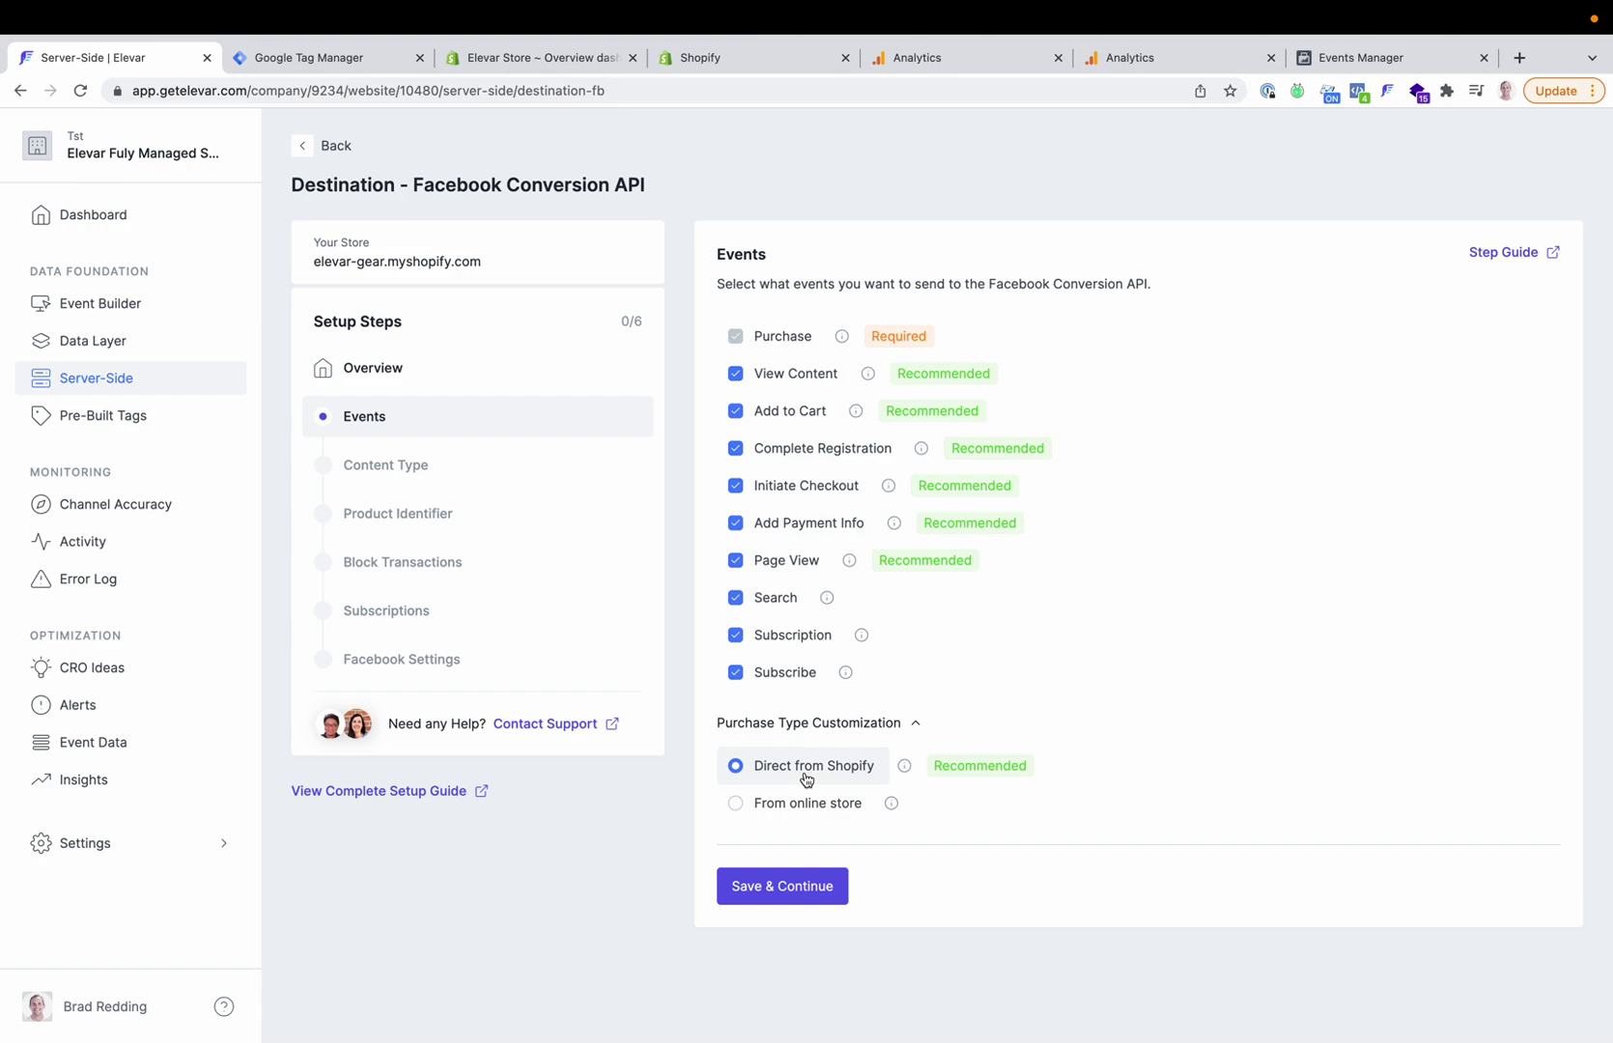
left_click(746, 896)
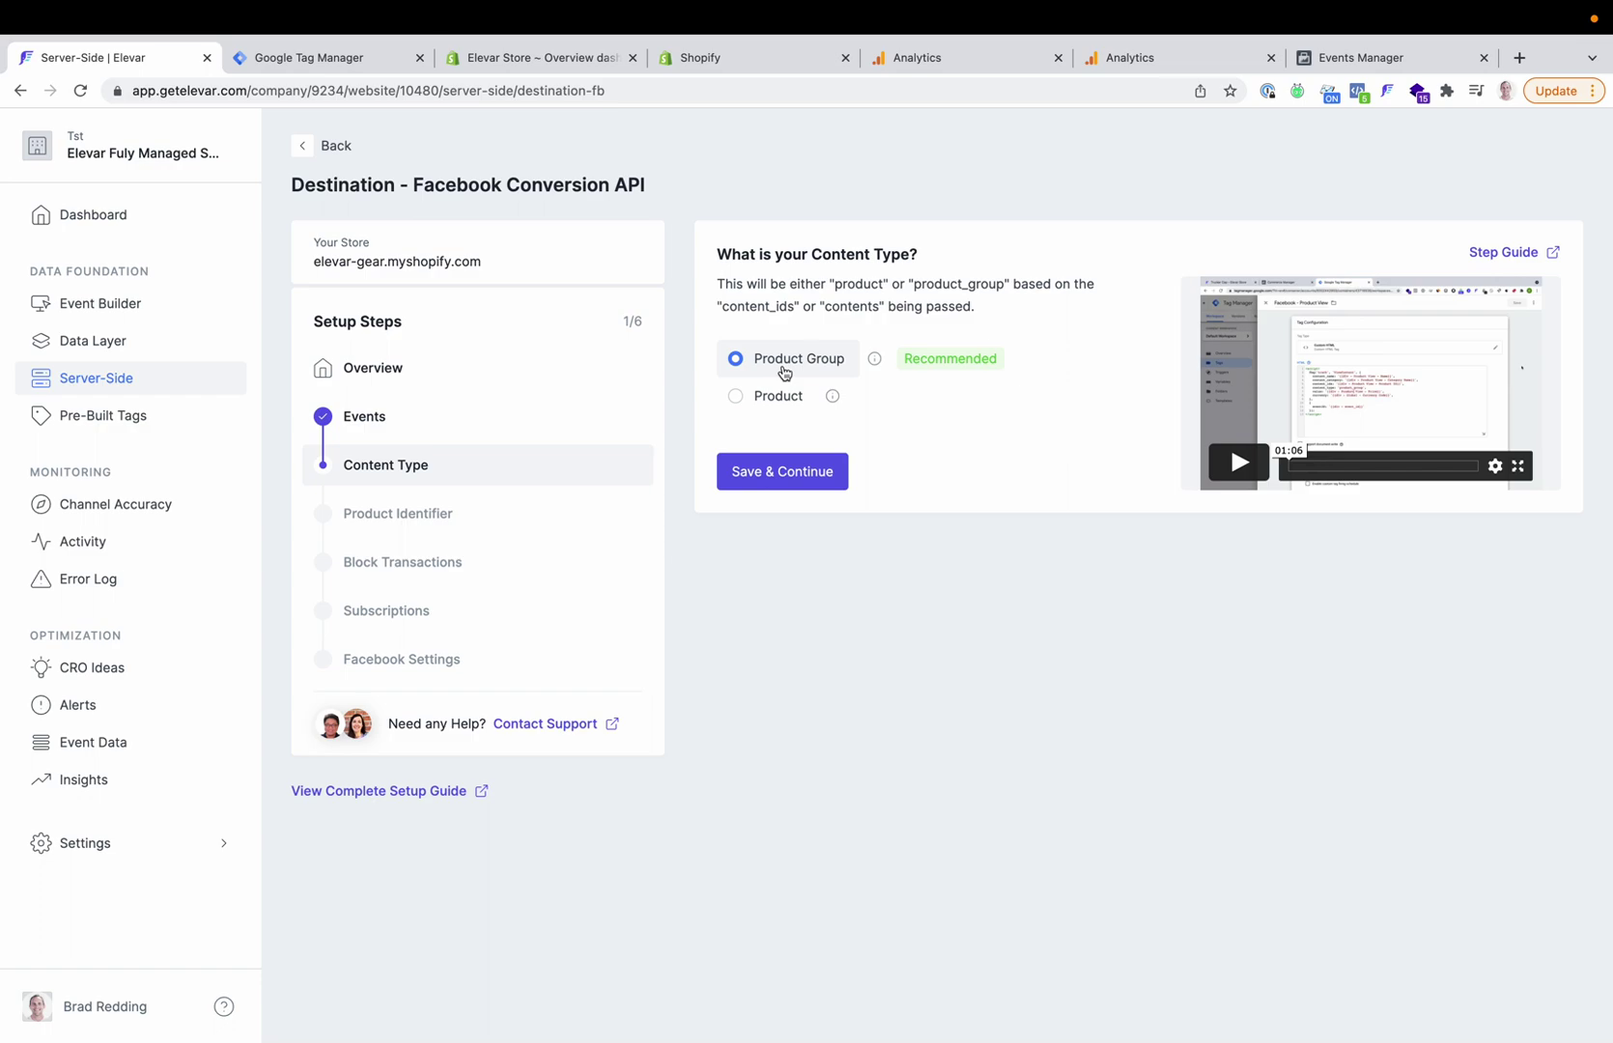
Step: Keep Product Group and Product ID, set which Shopify transactions to block, and save
left_click(739, 473)
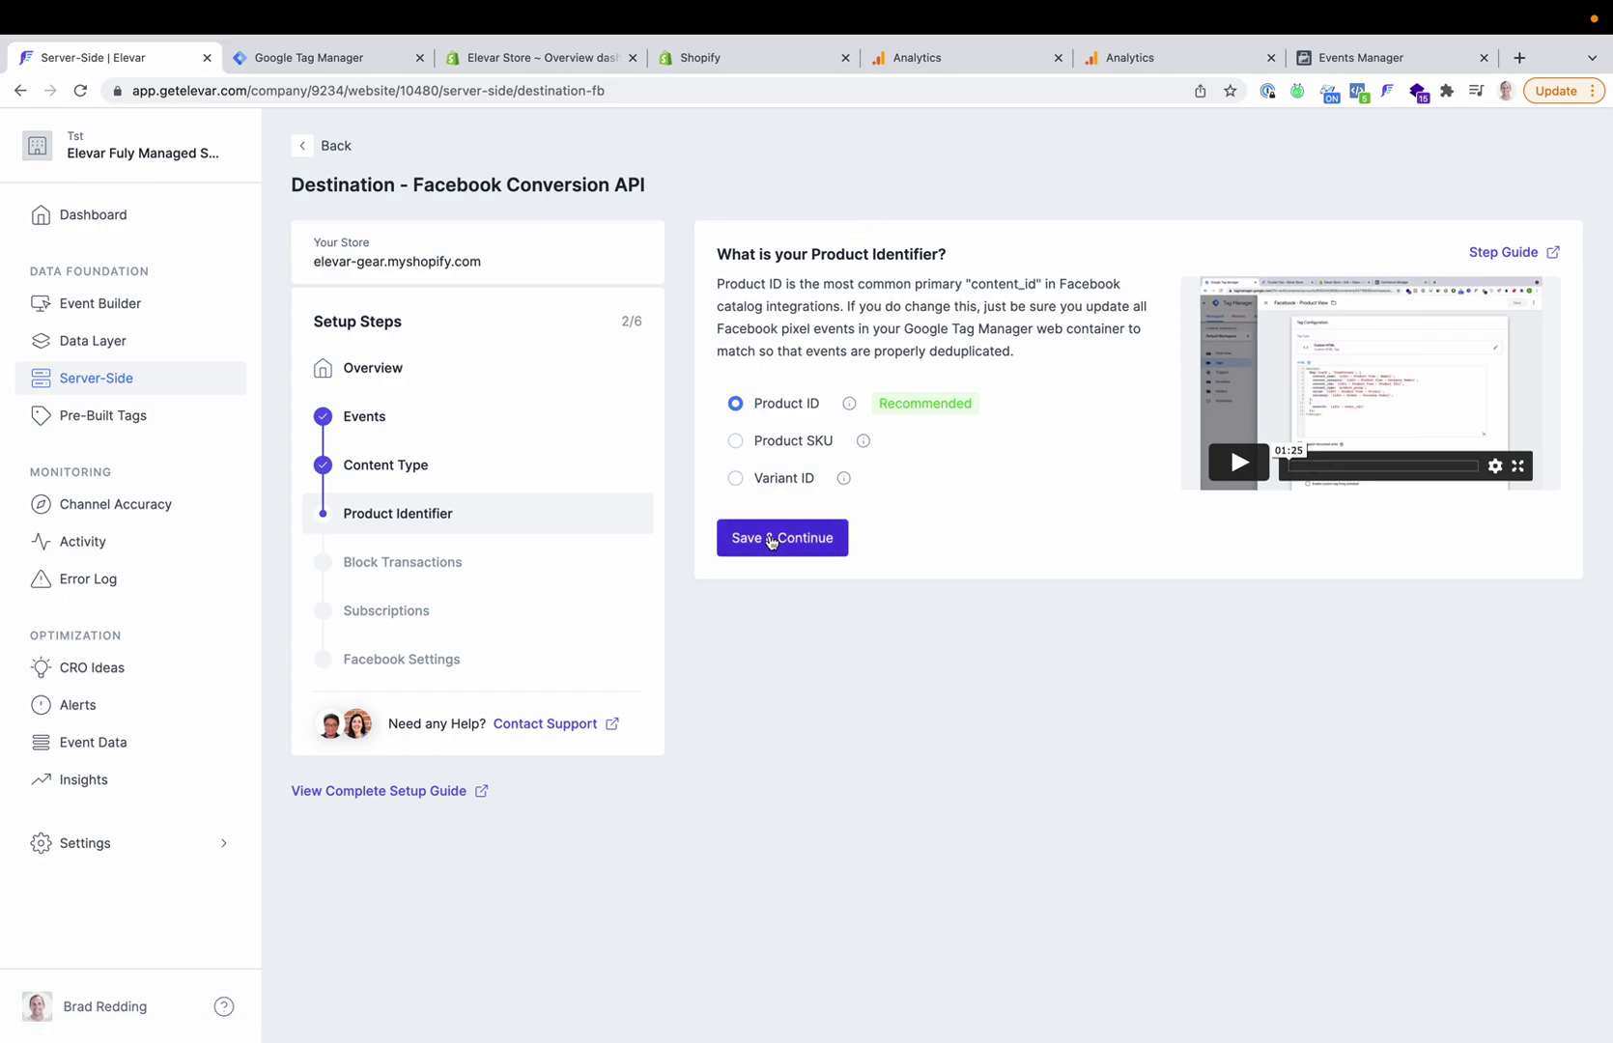
left_click(771, 540)
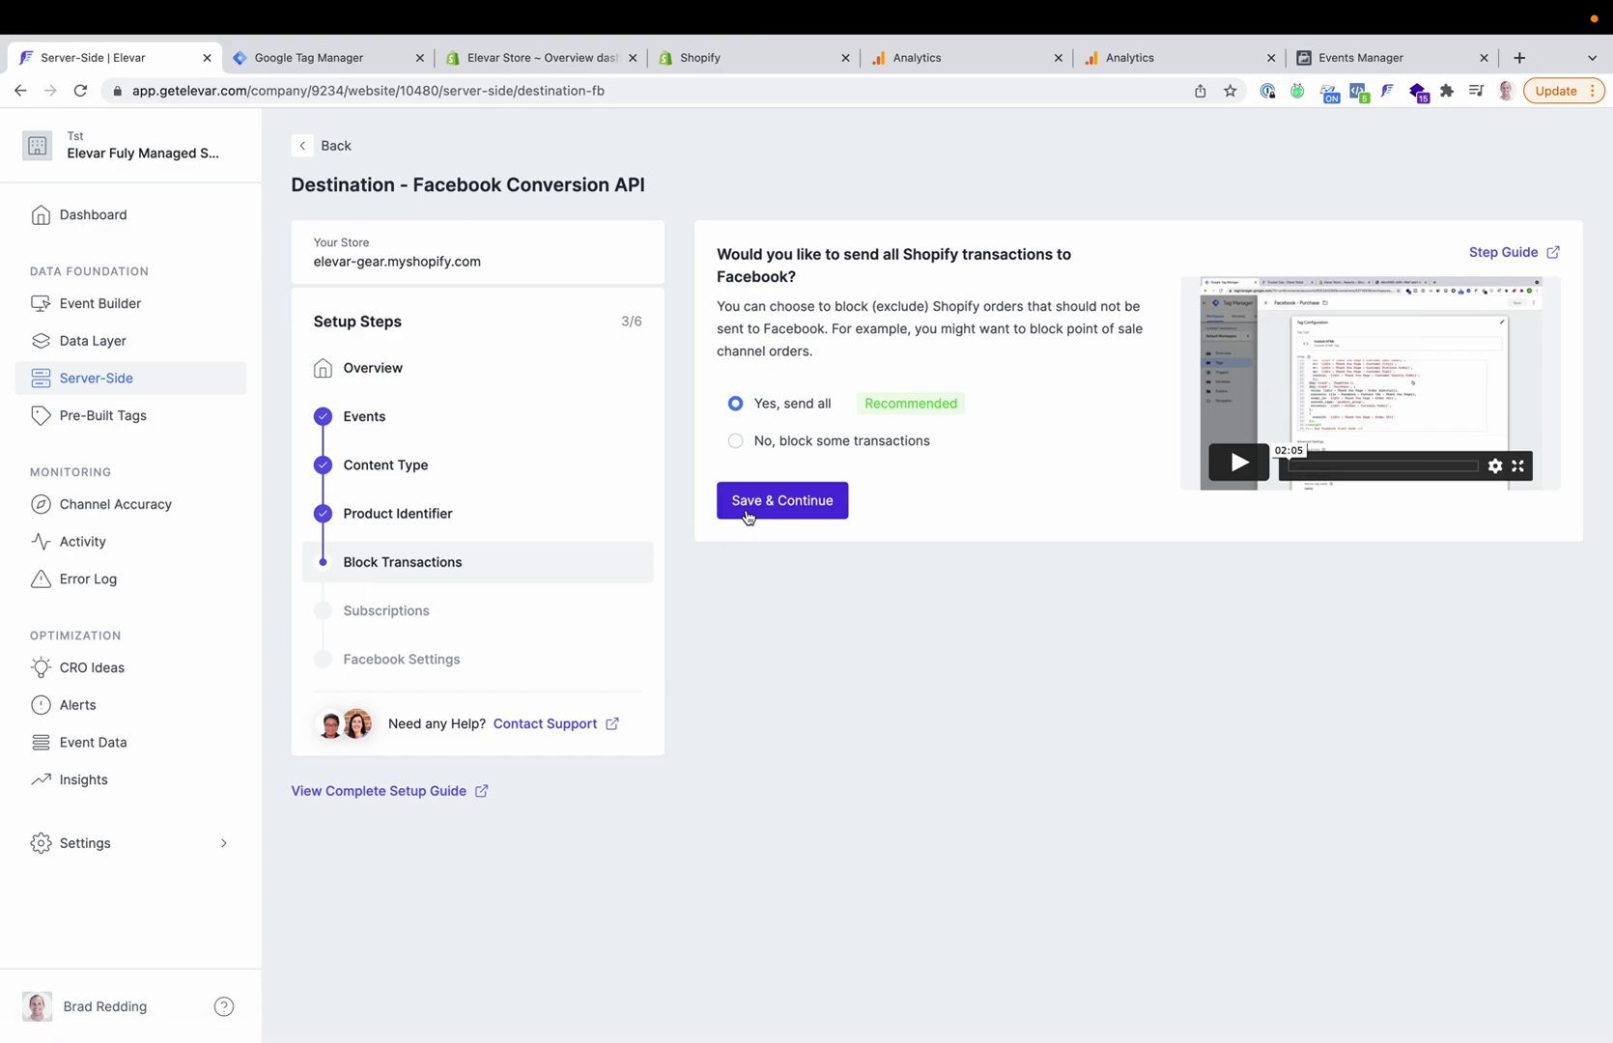
left_click(735, 441)
scroll(869, 582, "down", 3)
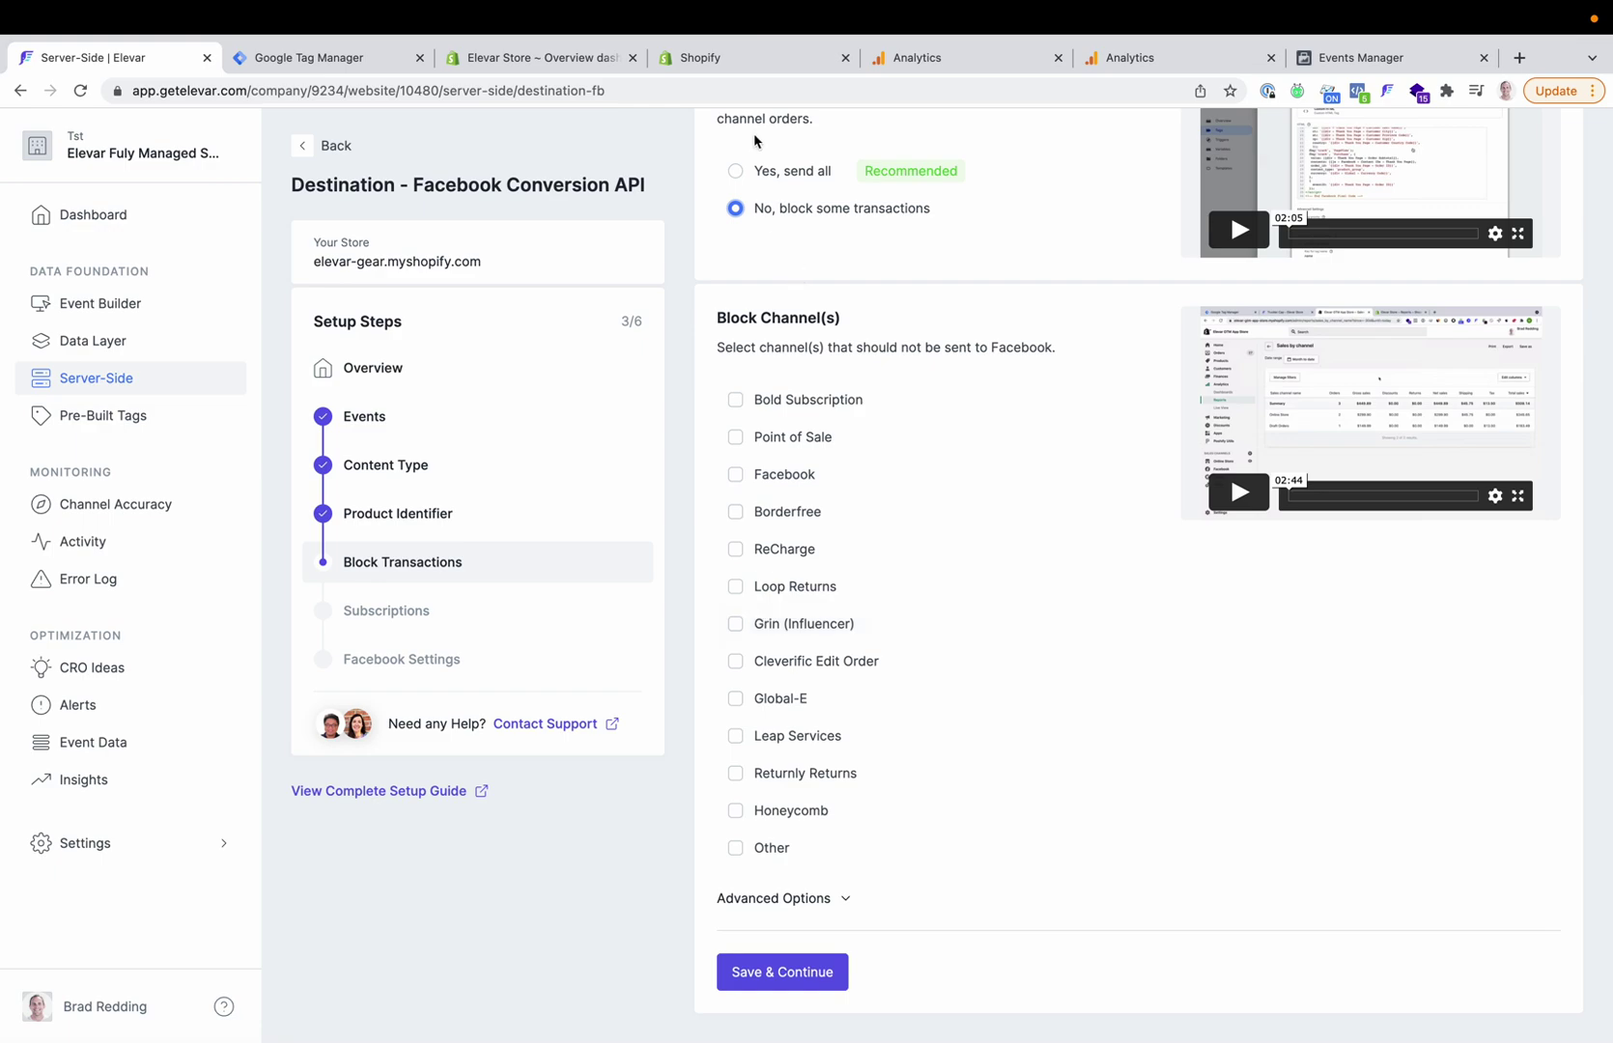
left_click(736, 168)
left_click(783, 501)
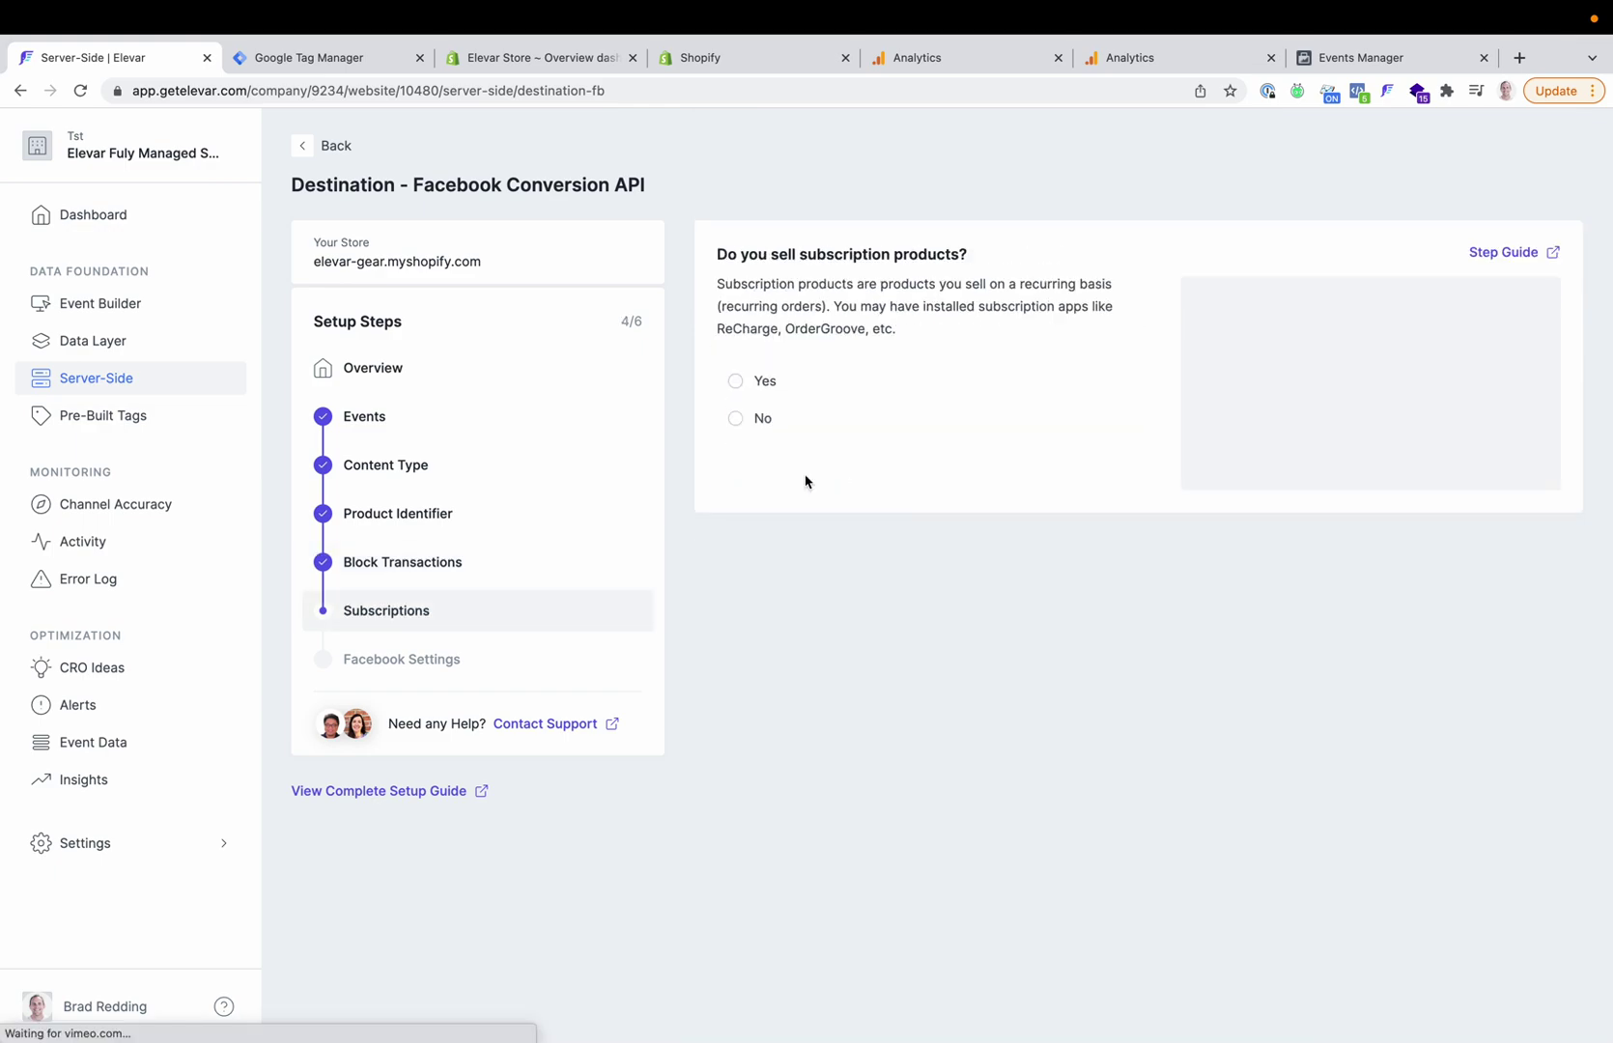
Step: Mark the store as selling ReCharge / OrderGroove subscriptions, block recurring transactions from Facebook, and save
left_click(735, 381)
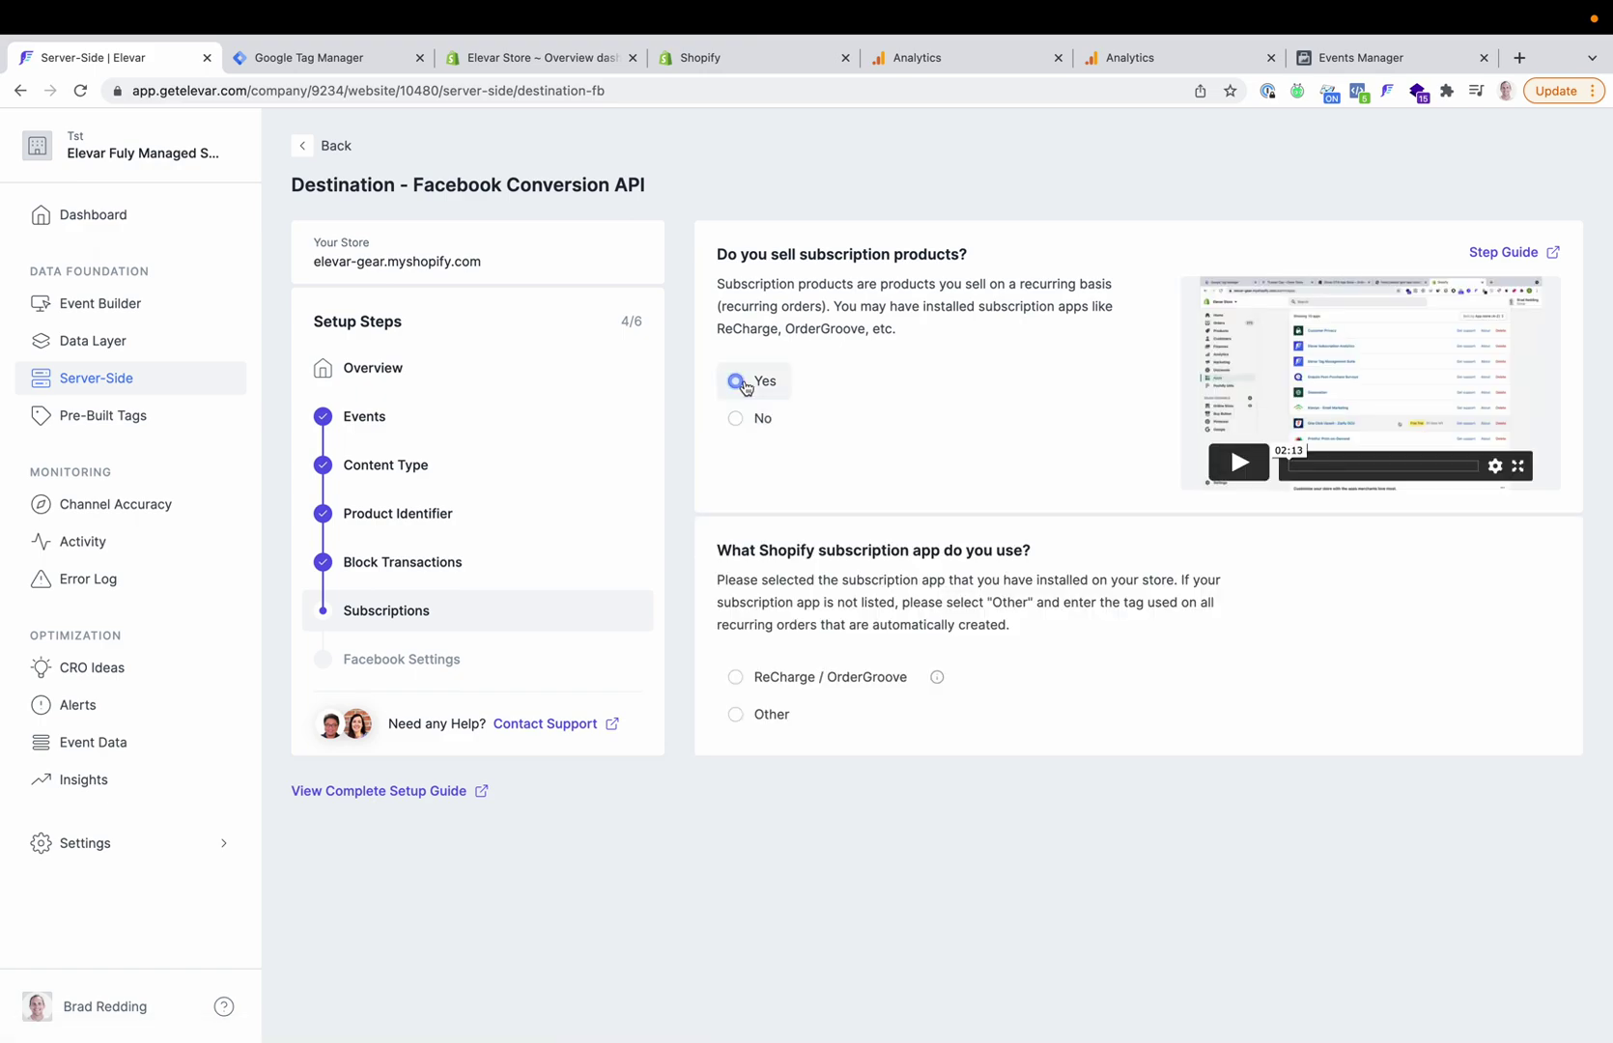
left_click(754, 676)
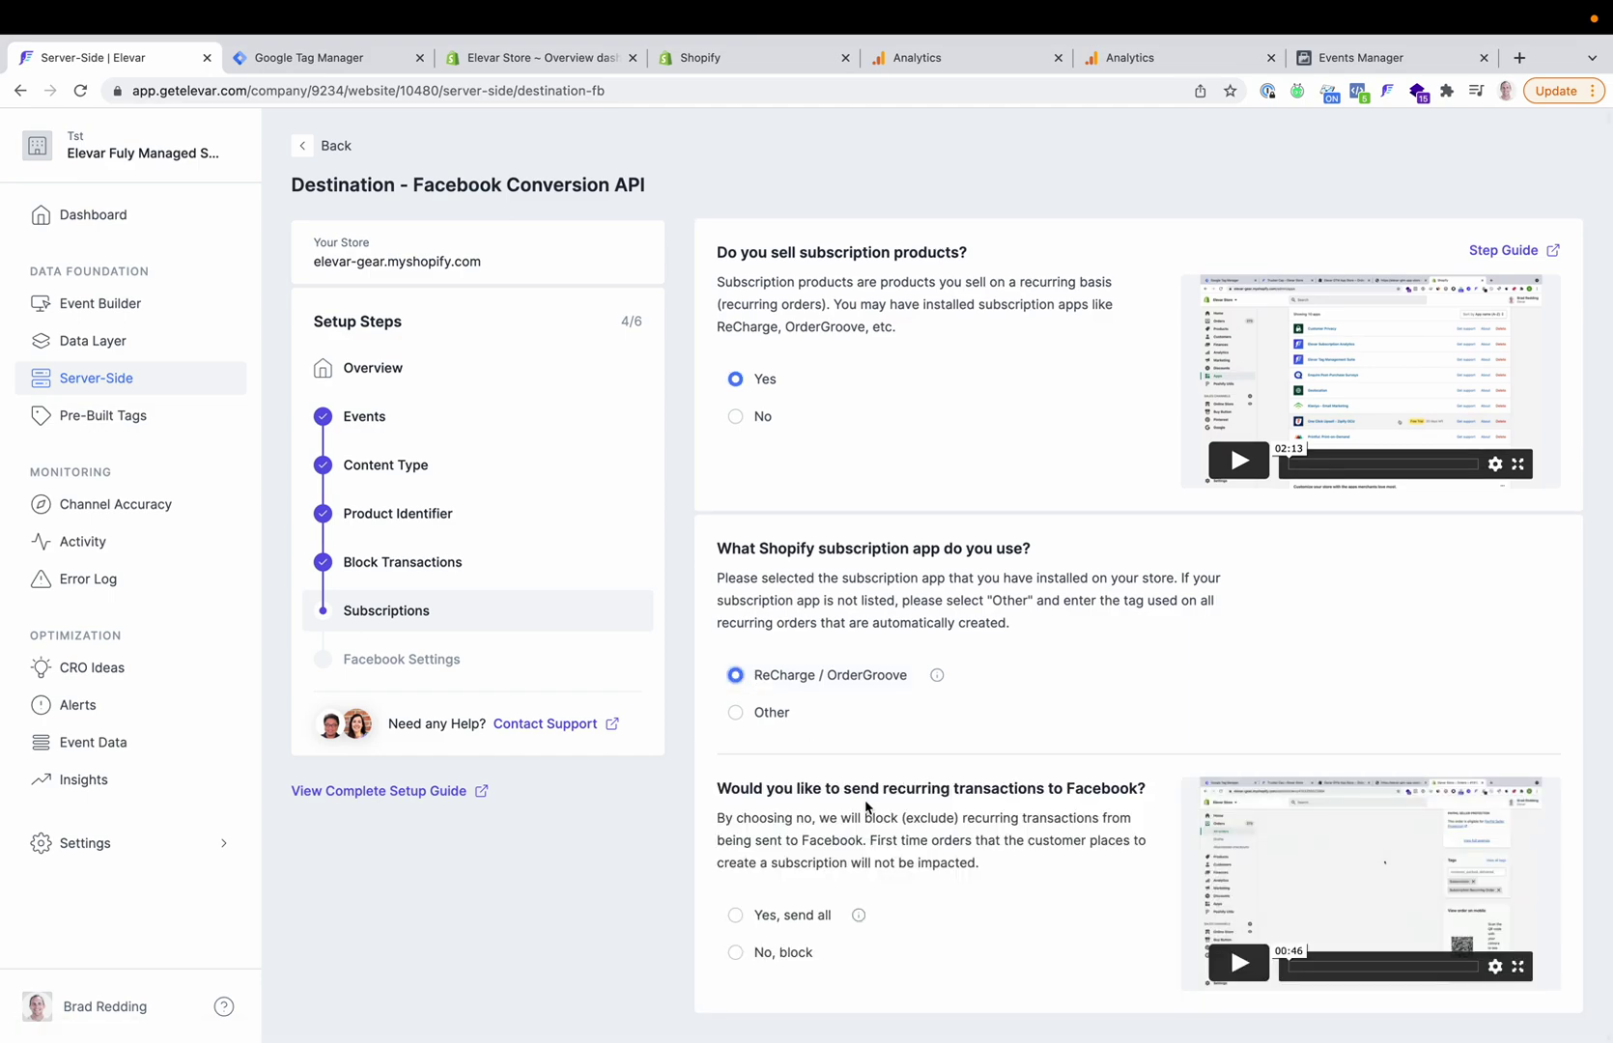
left_click(744, 919)
scroll(911, 836, "down", 2)
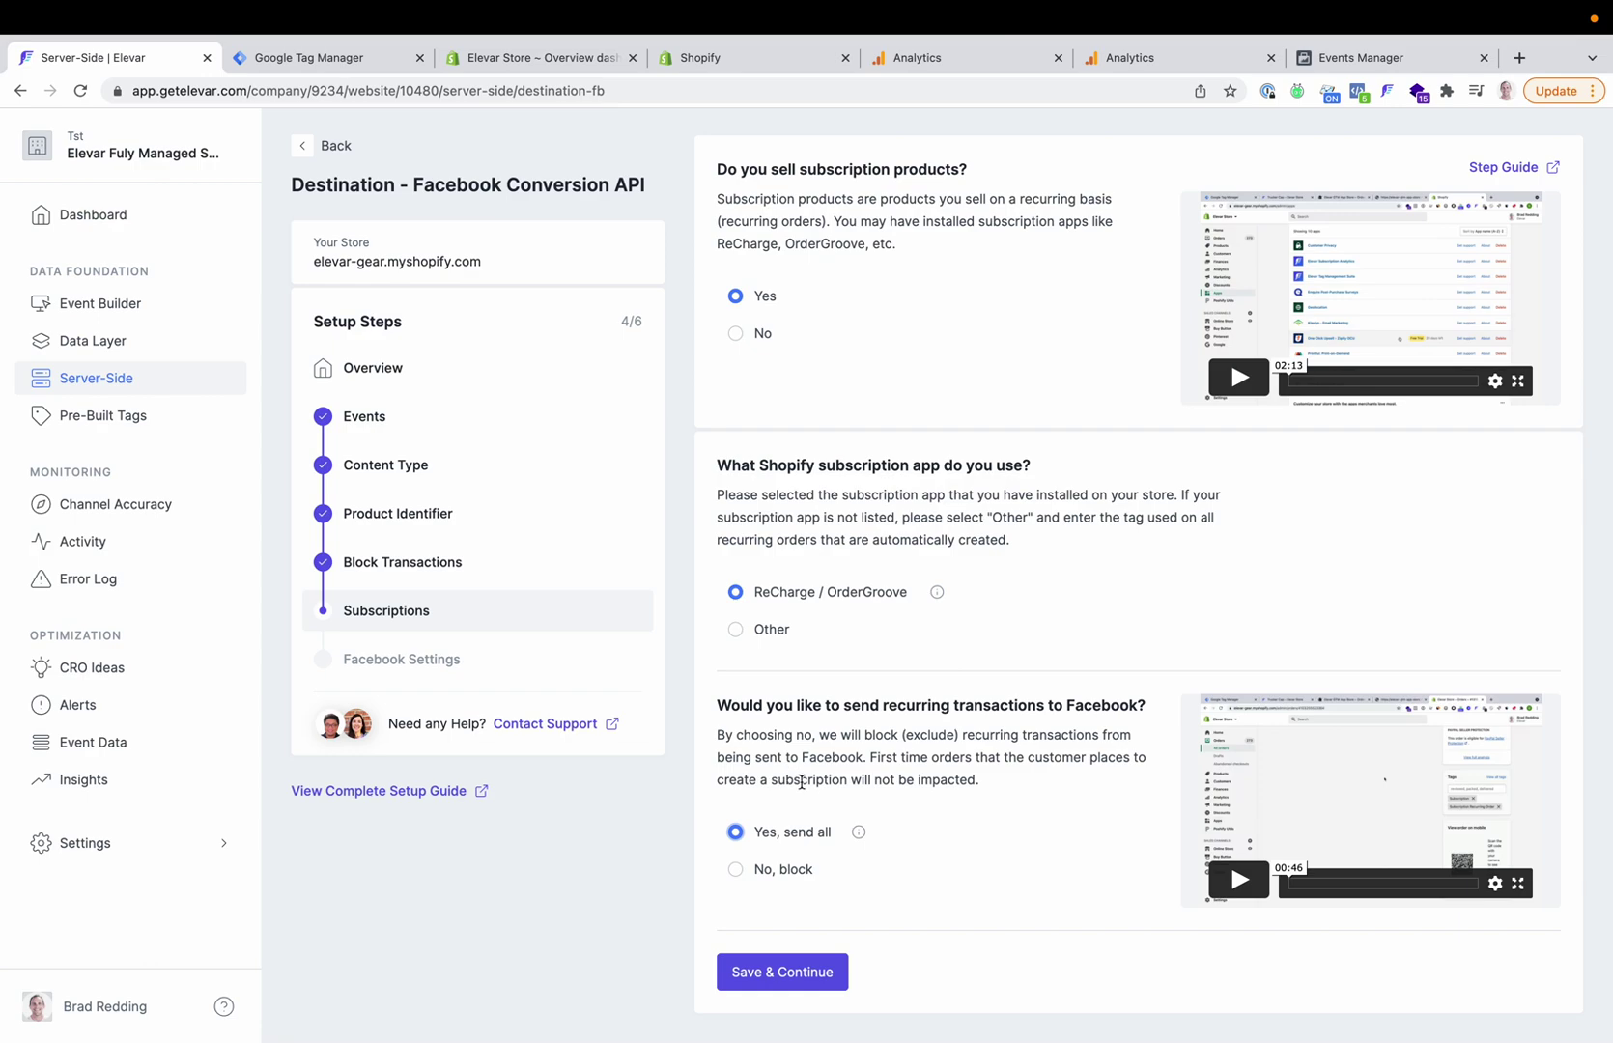
left_click(736, 869)
left_click(787, 961)
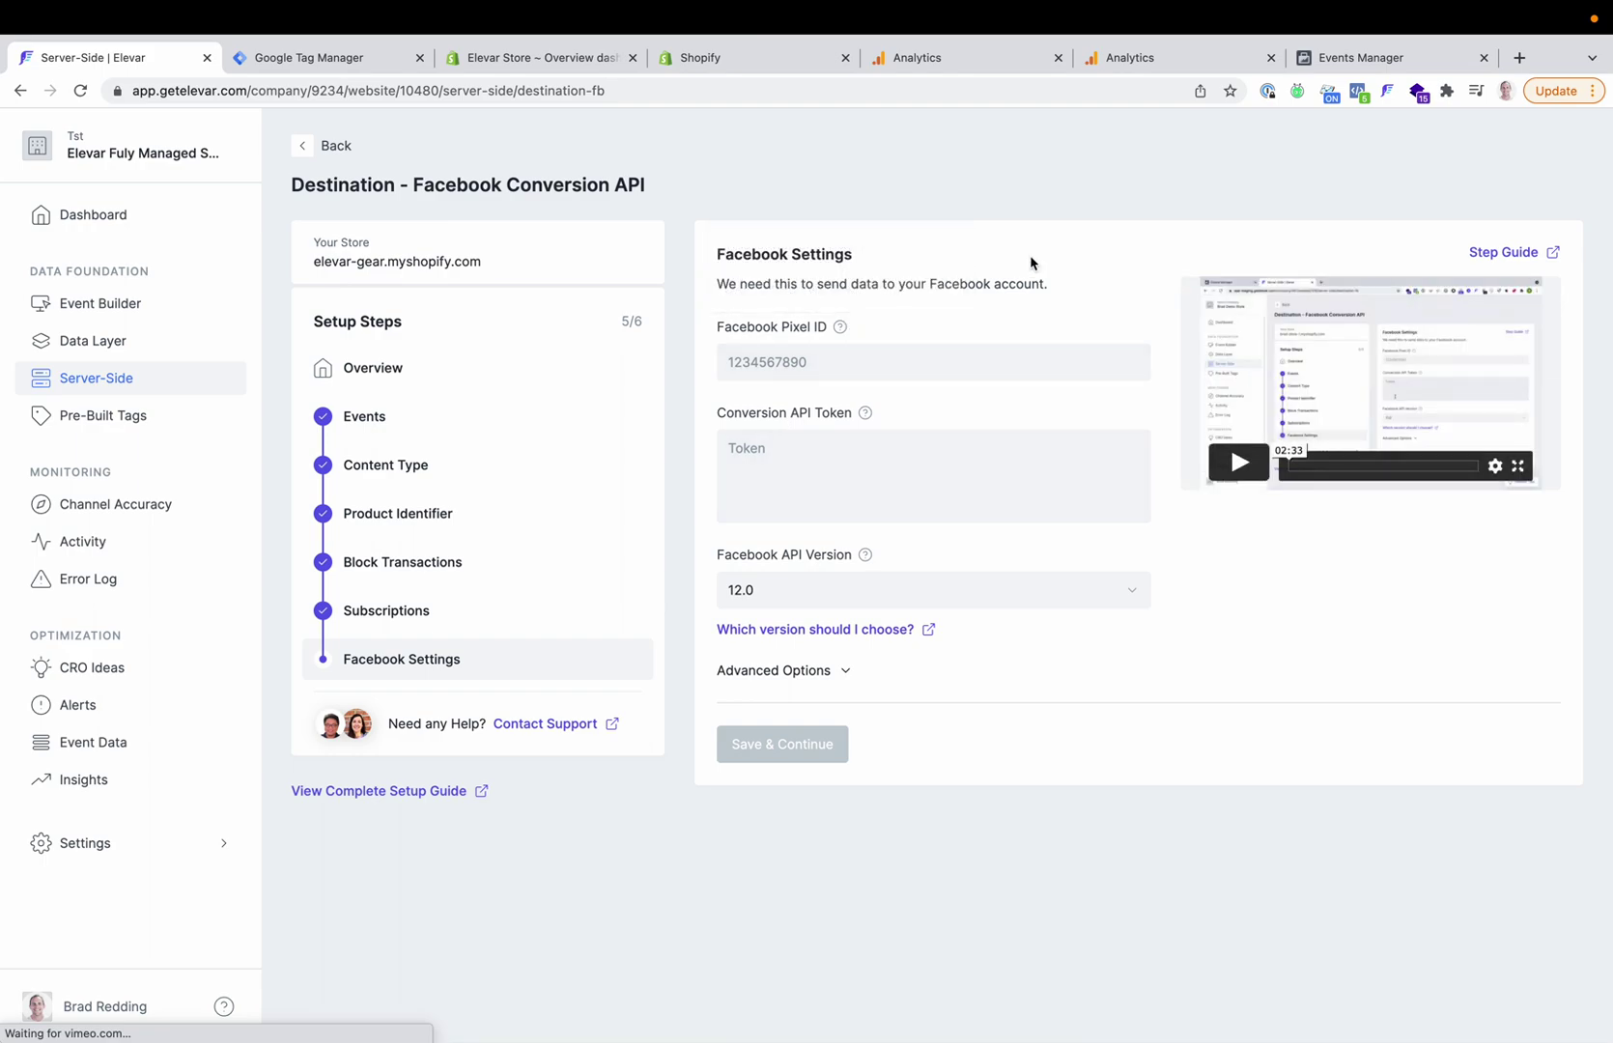
Step: Paste the Certification Test pixel's ID from Events Manager into Elevar's Facebook Pixel ID field
left_click(1387, 60)
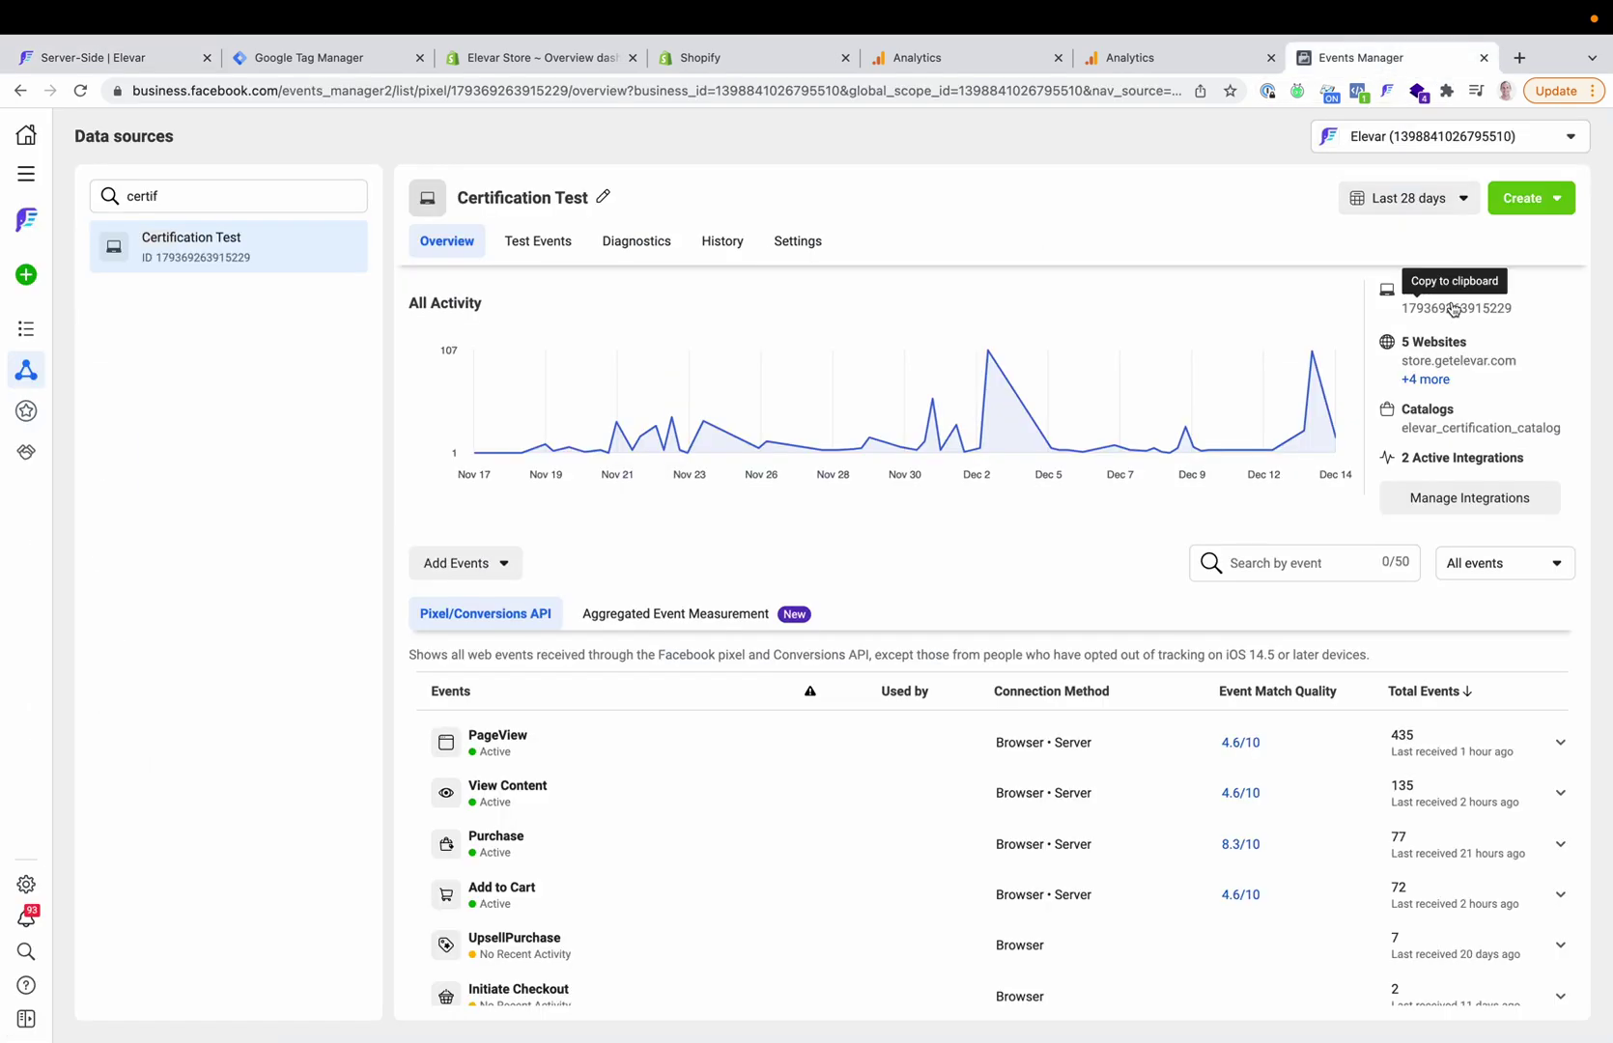
left_click(83, 62)
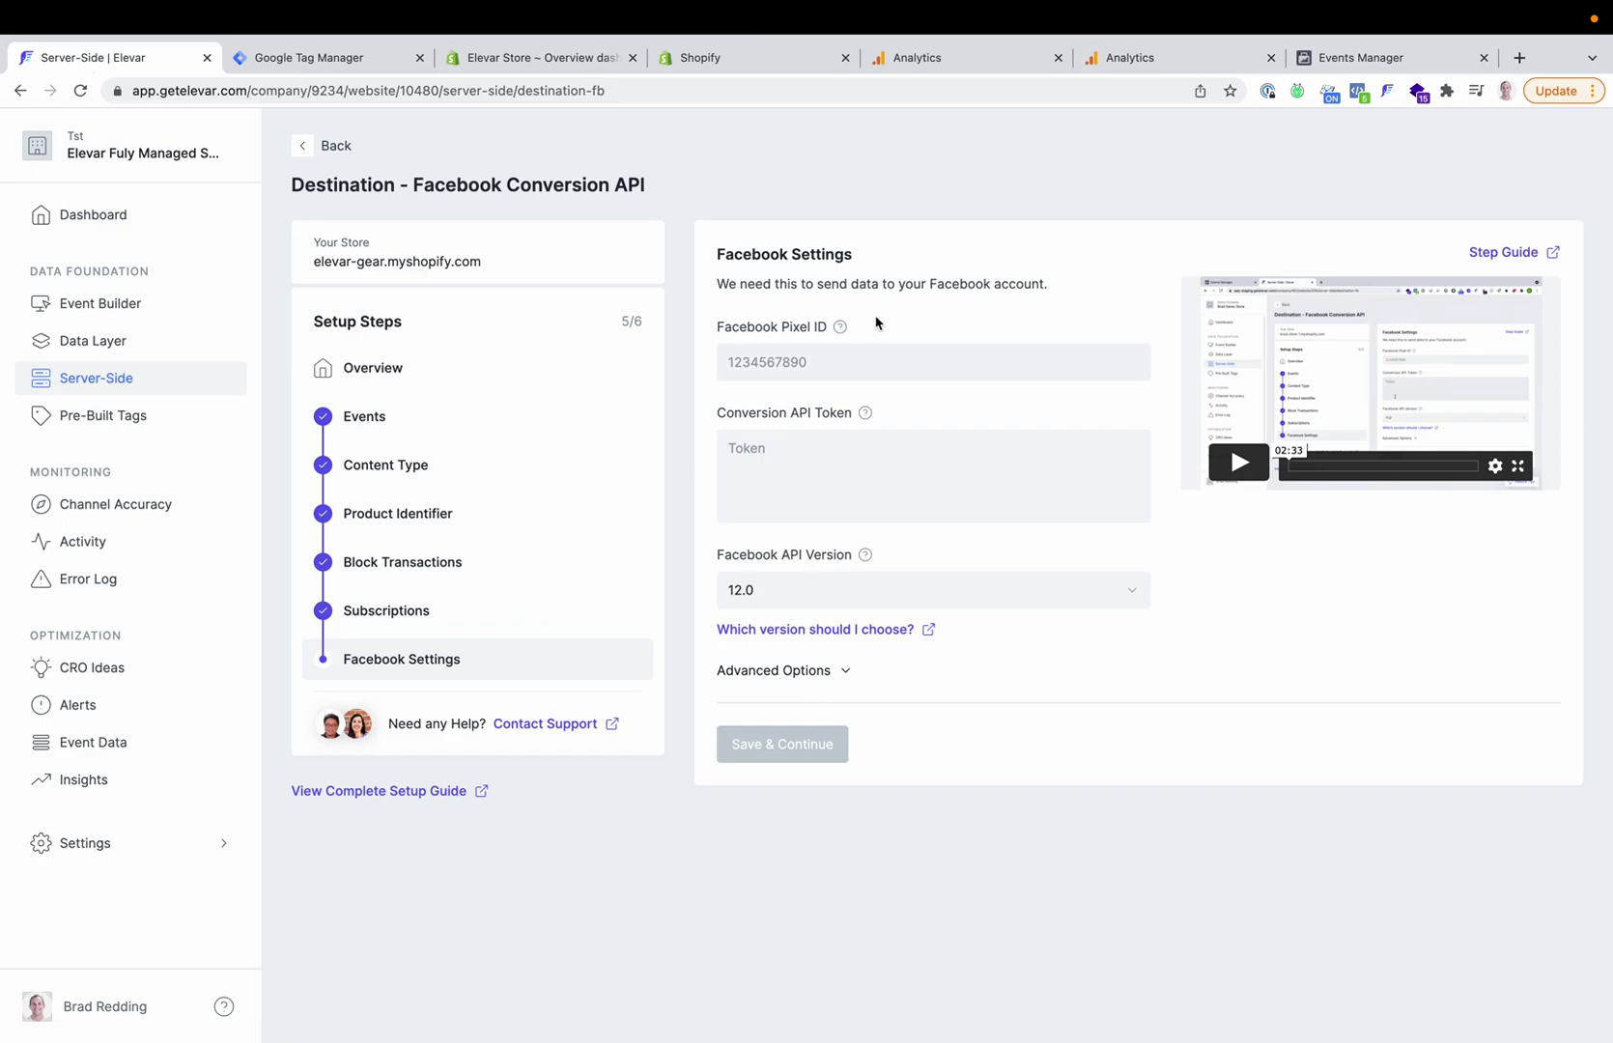
left_click(791, 362)
key("super+v")
left_click(781, 445)
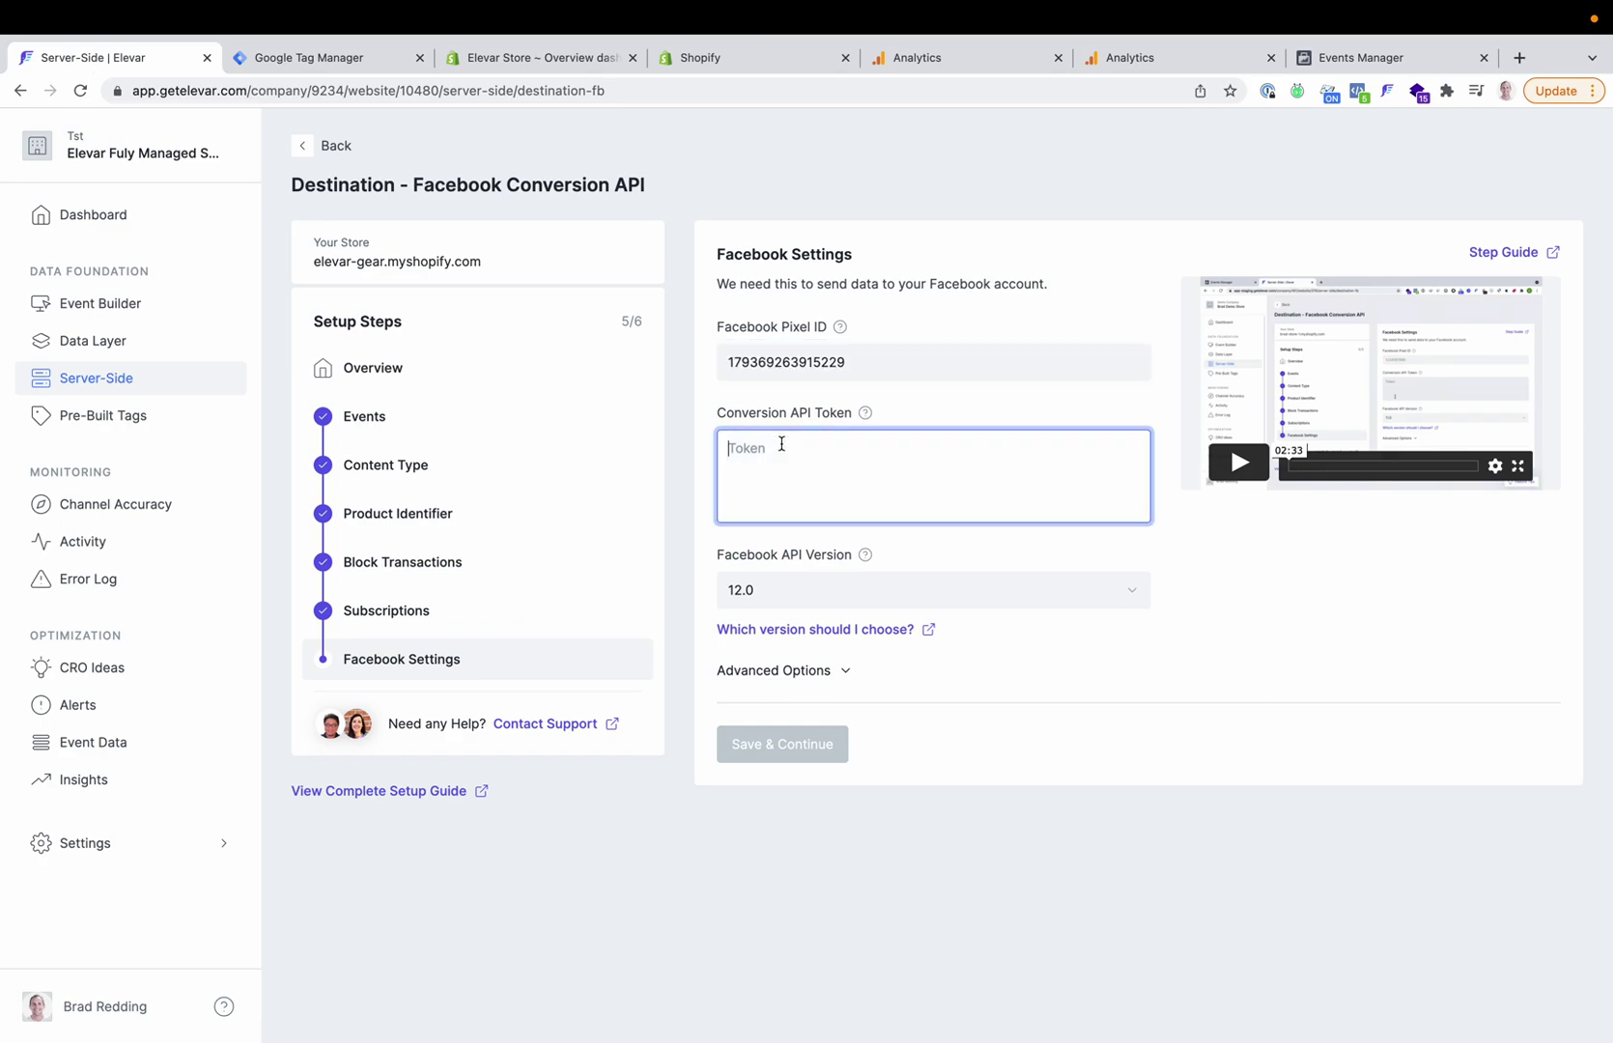
left_click(1393, 56)
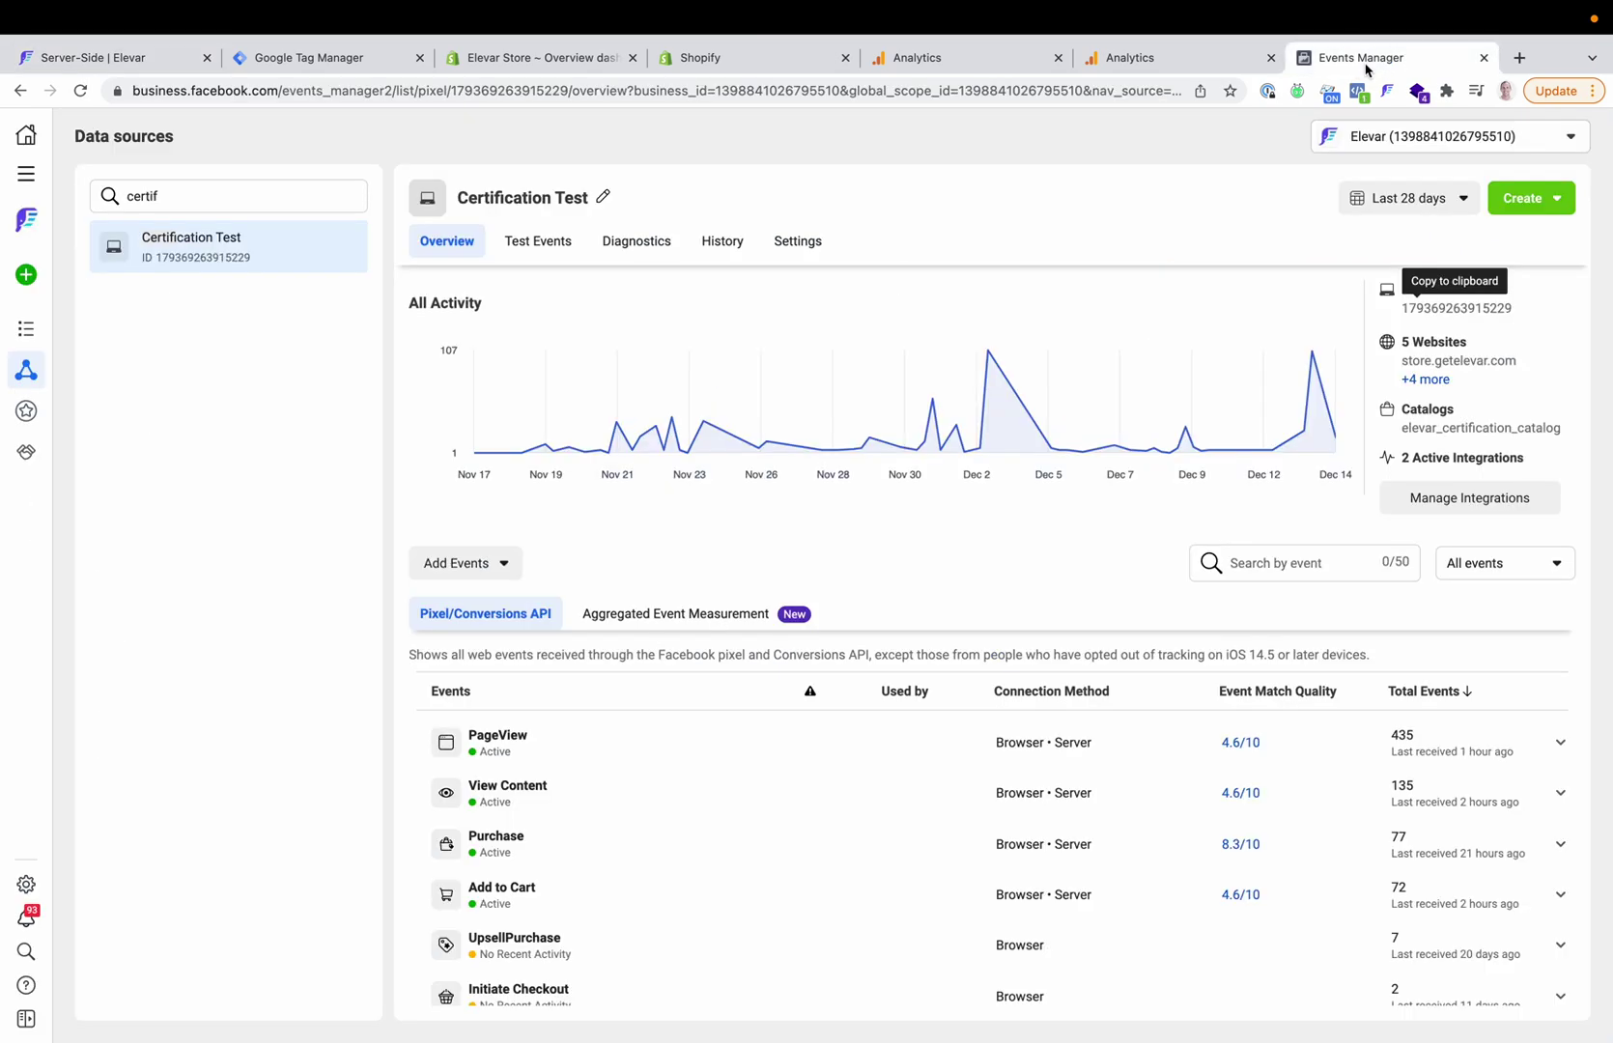
Step: Copy the Certification Test pixel's Conversions API access token from its Events Manager settings
left_click(798, 242)
scroll(1019, 587, "down", 12)
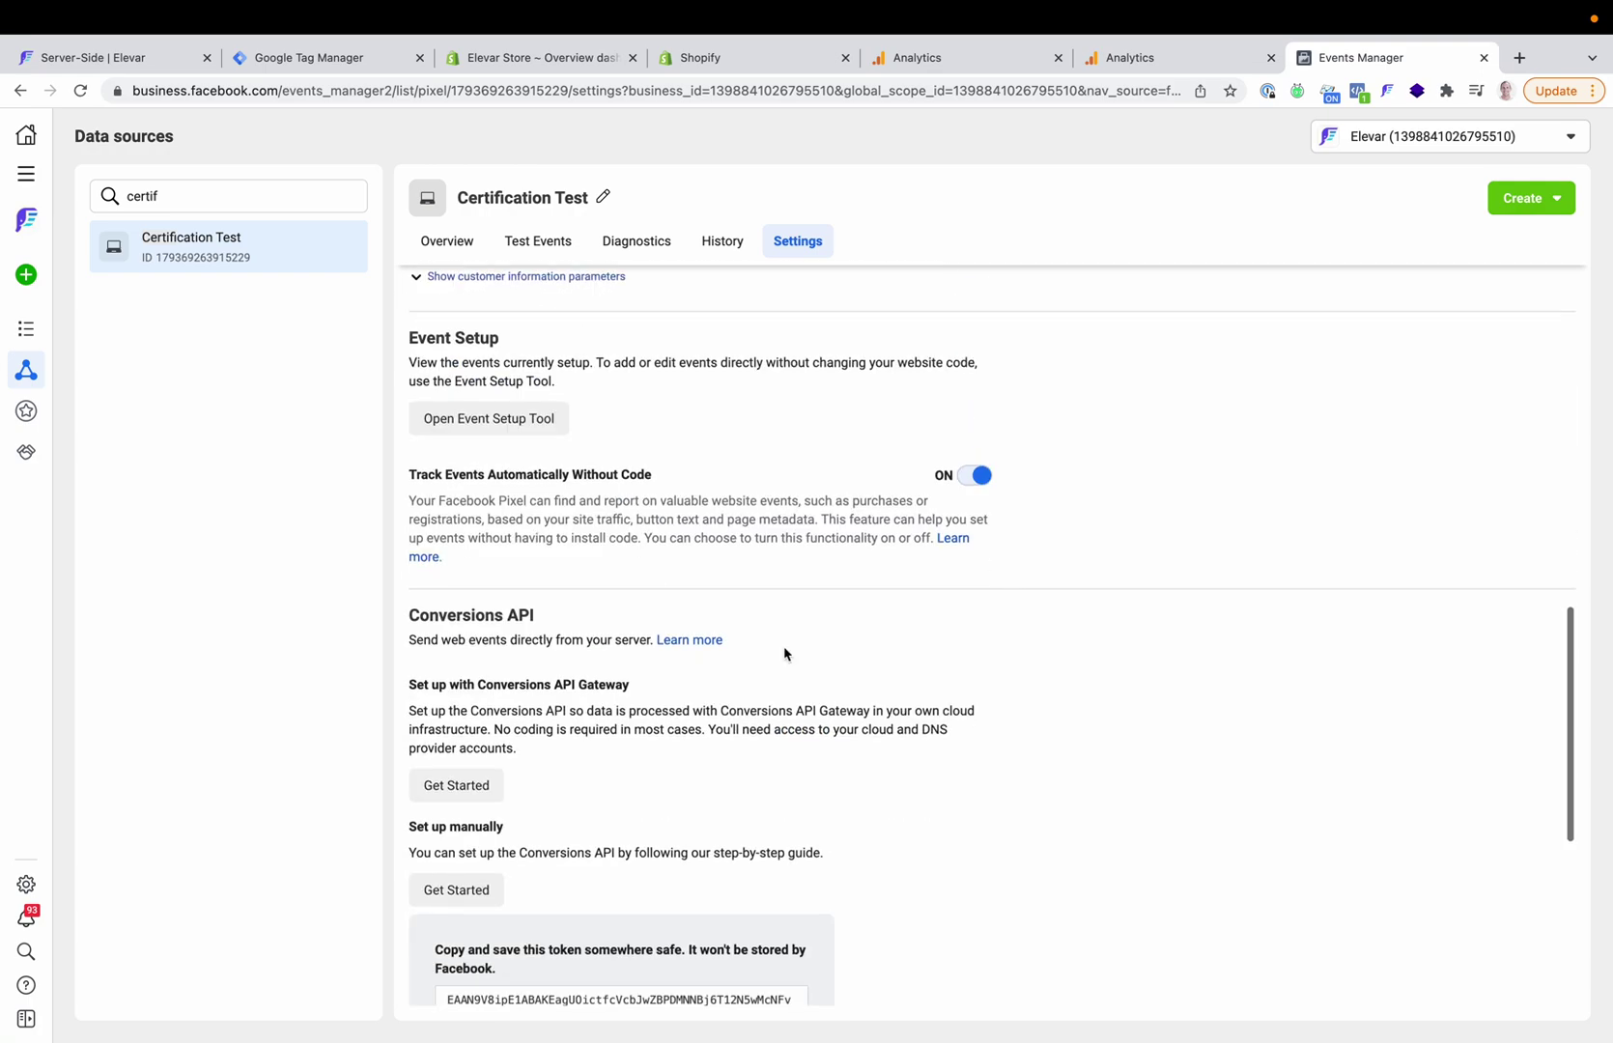
scroll(642, 828, "down", 3)
left_click(575, 782)
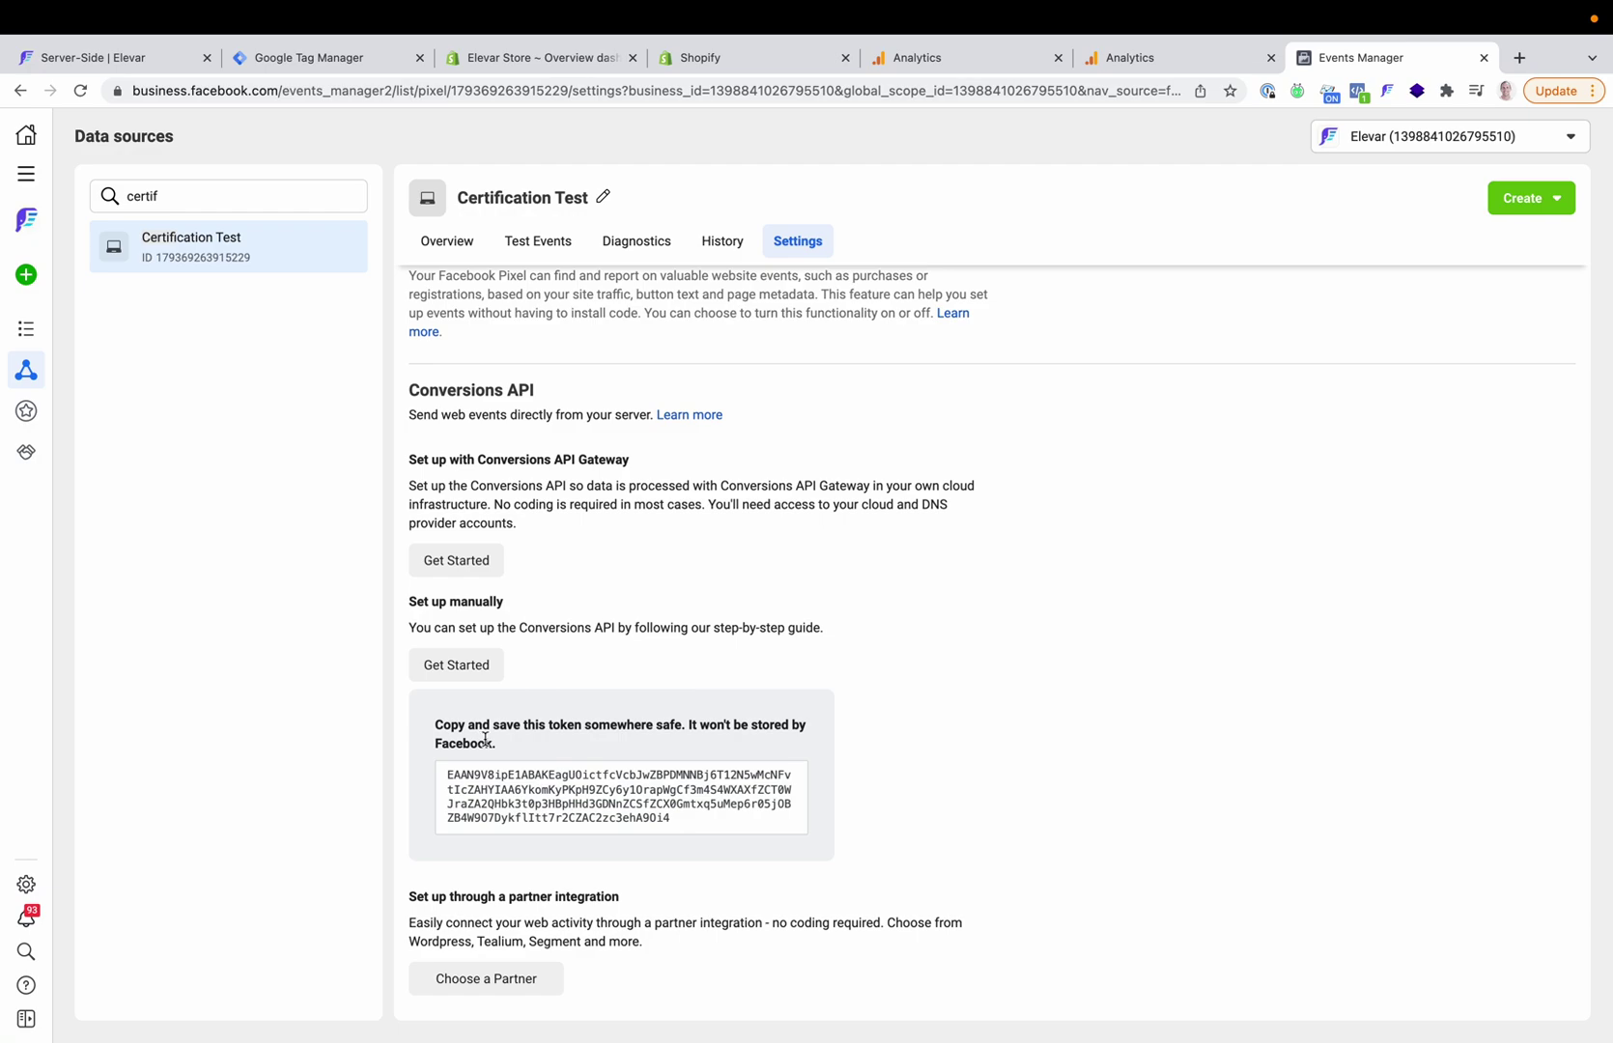
left_click(154, 69)
Step: Paste the Conversions API token, save the Facebook settings, and take the destination Live
key("super+v")
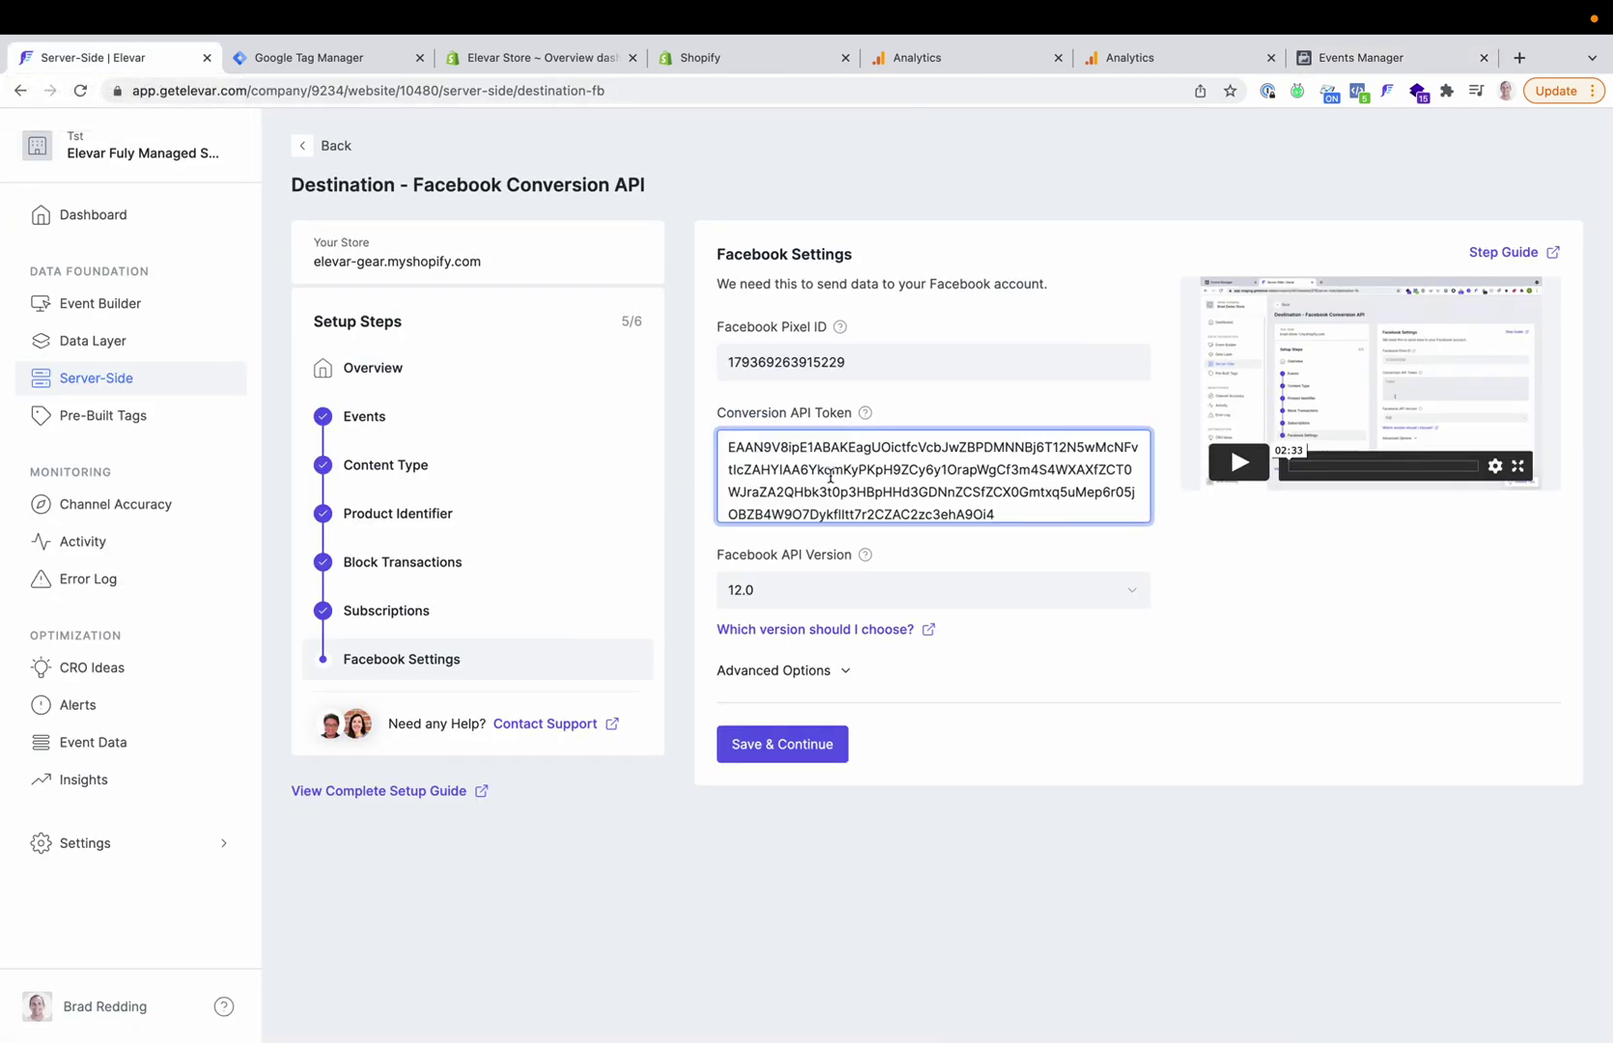
left_click(755, 673)
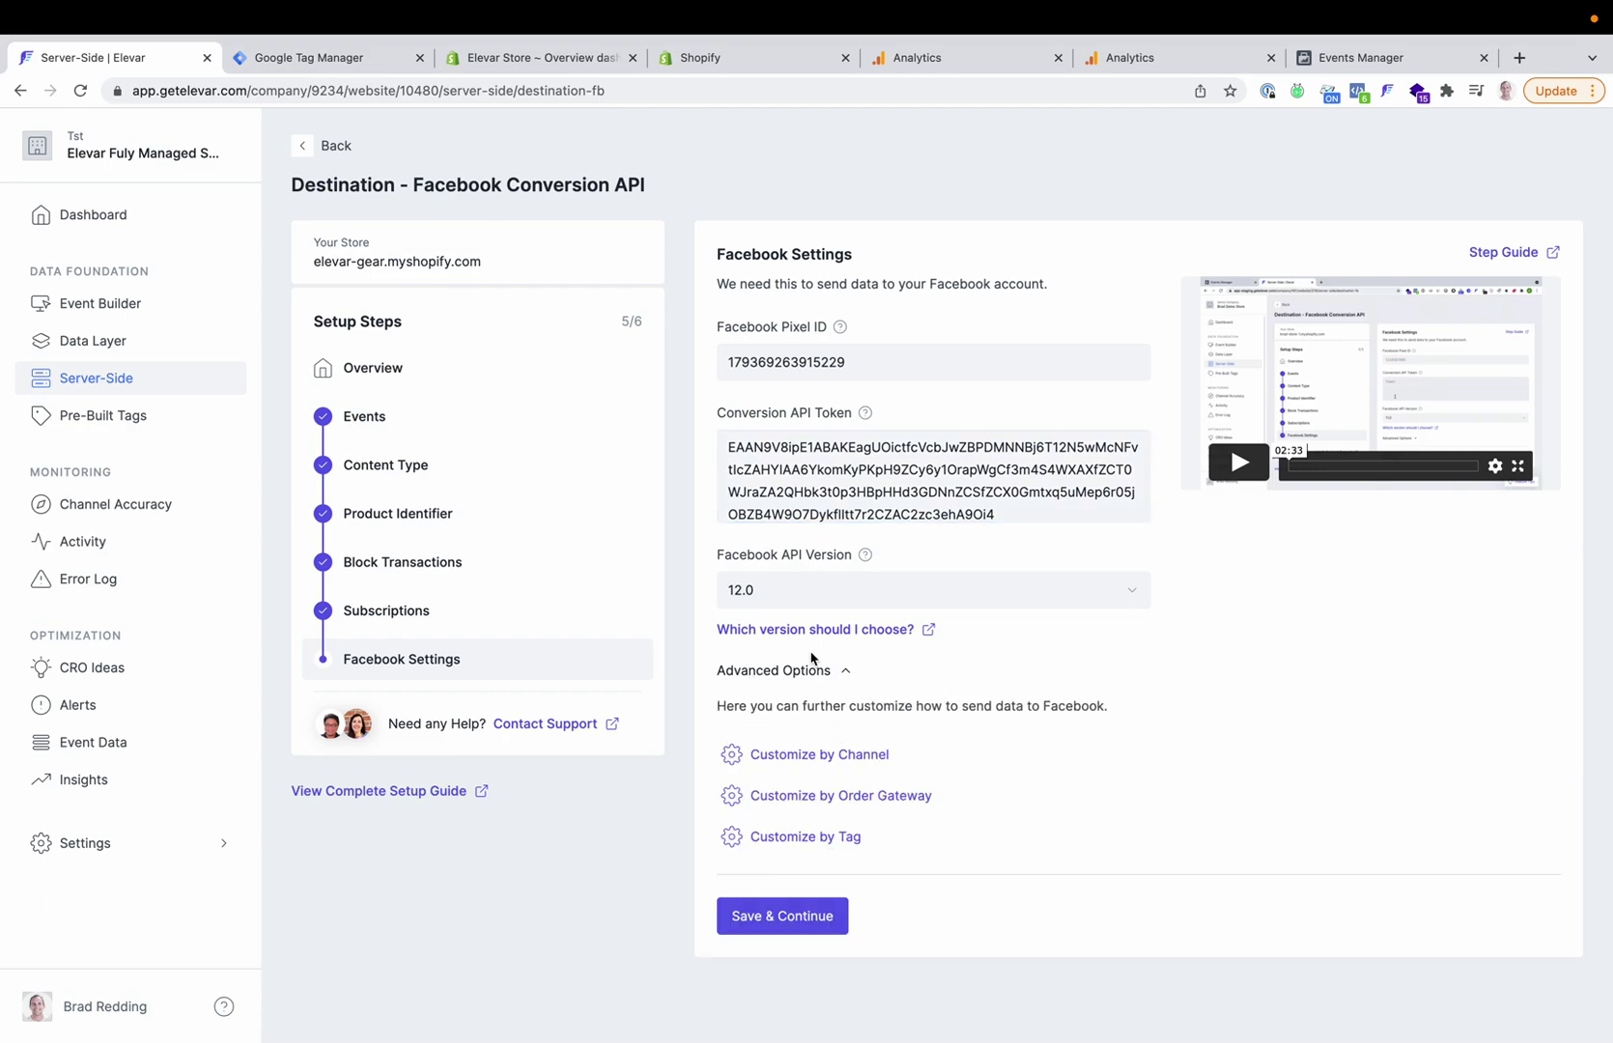
scroll(879, 777, "down", 1)
left_click(761, 926)
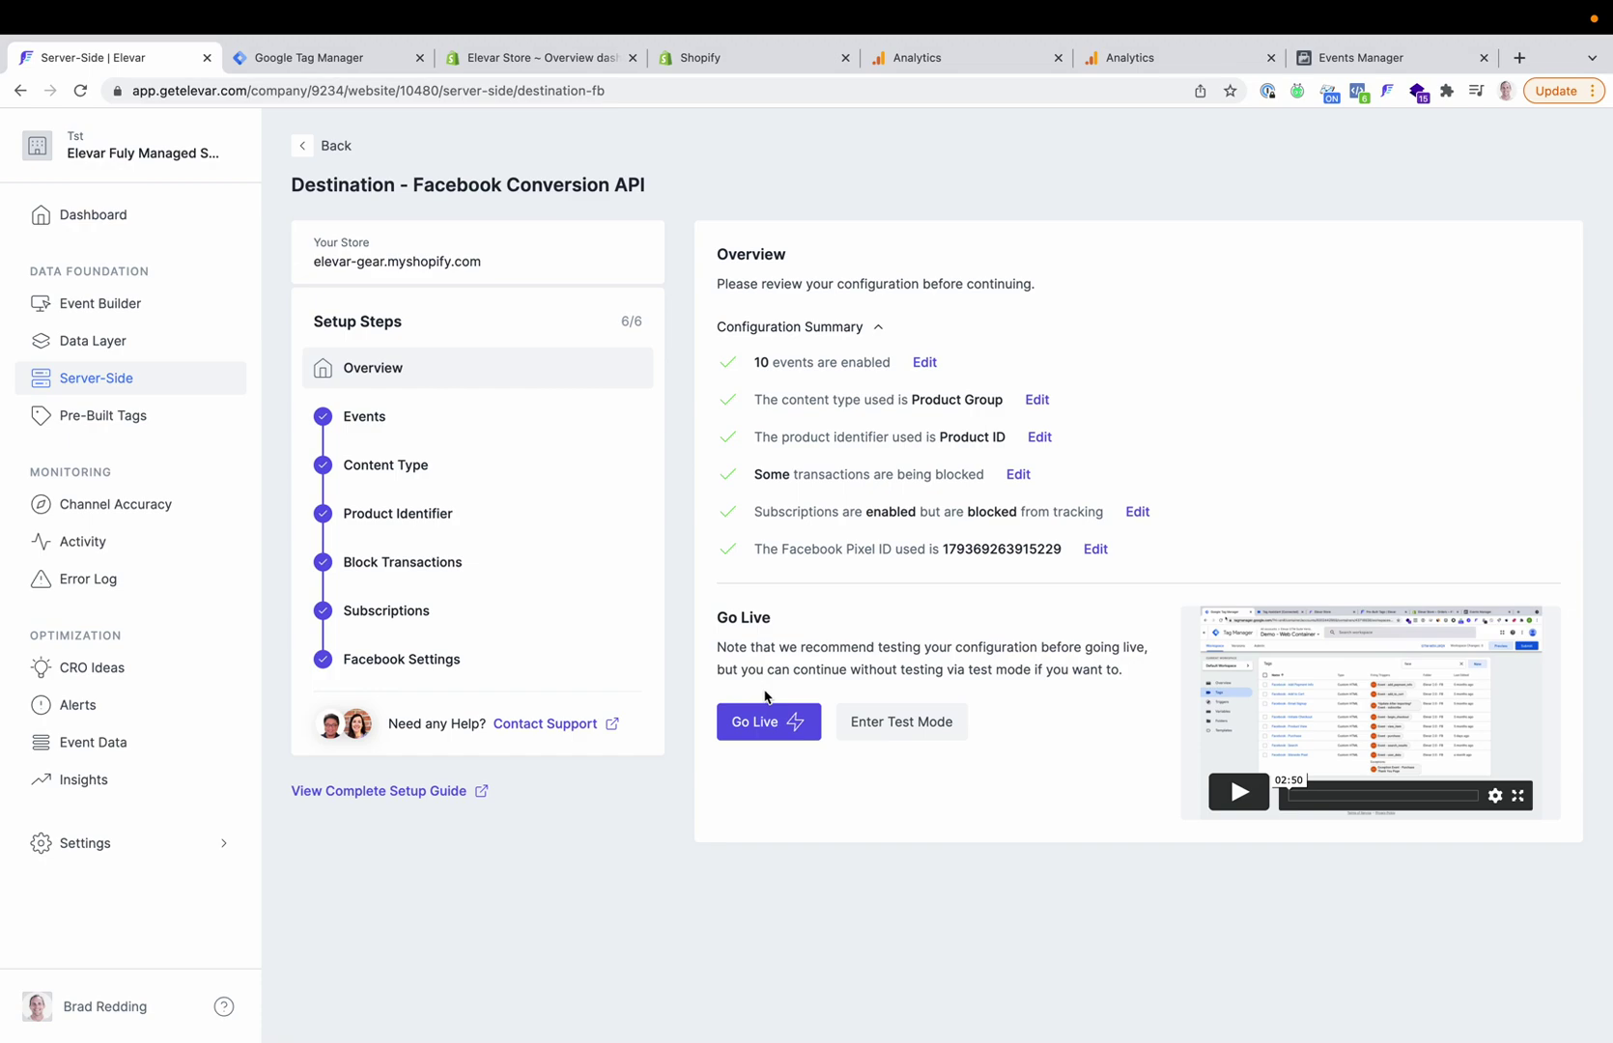
left_click(758, 720)
left_click(869, 659)
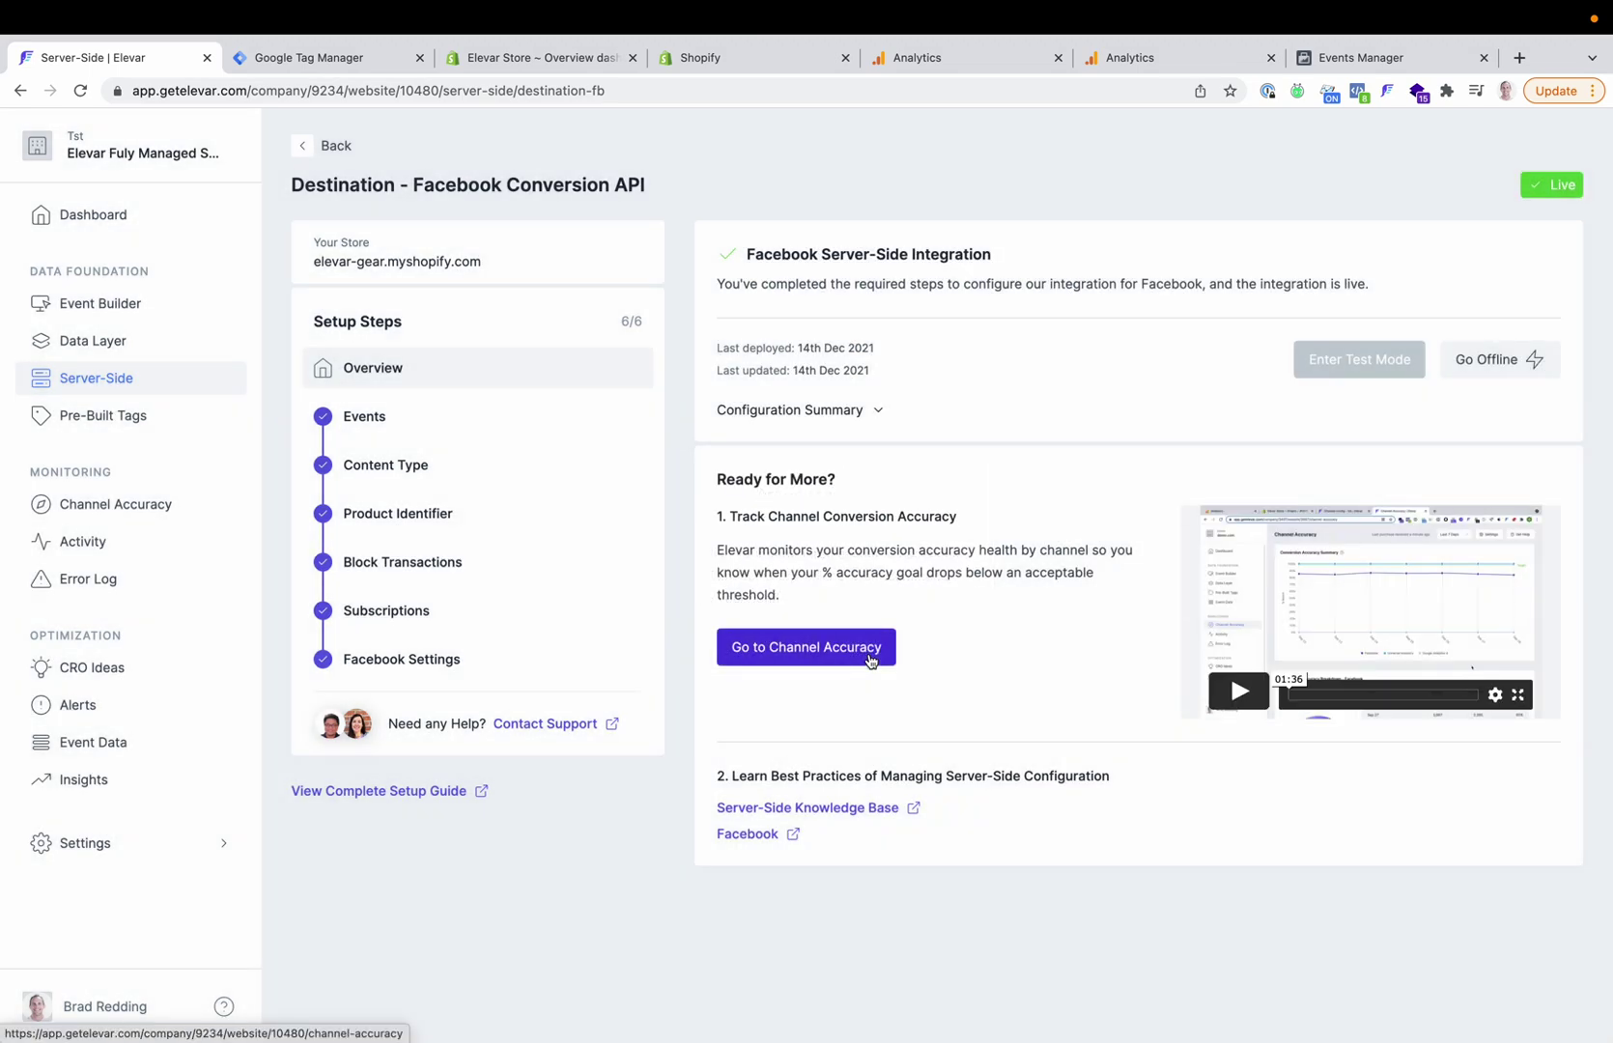